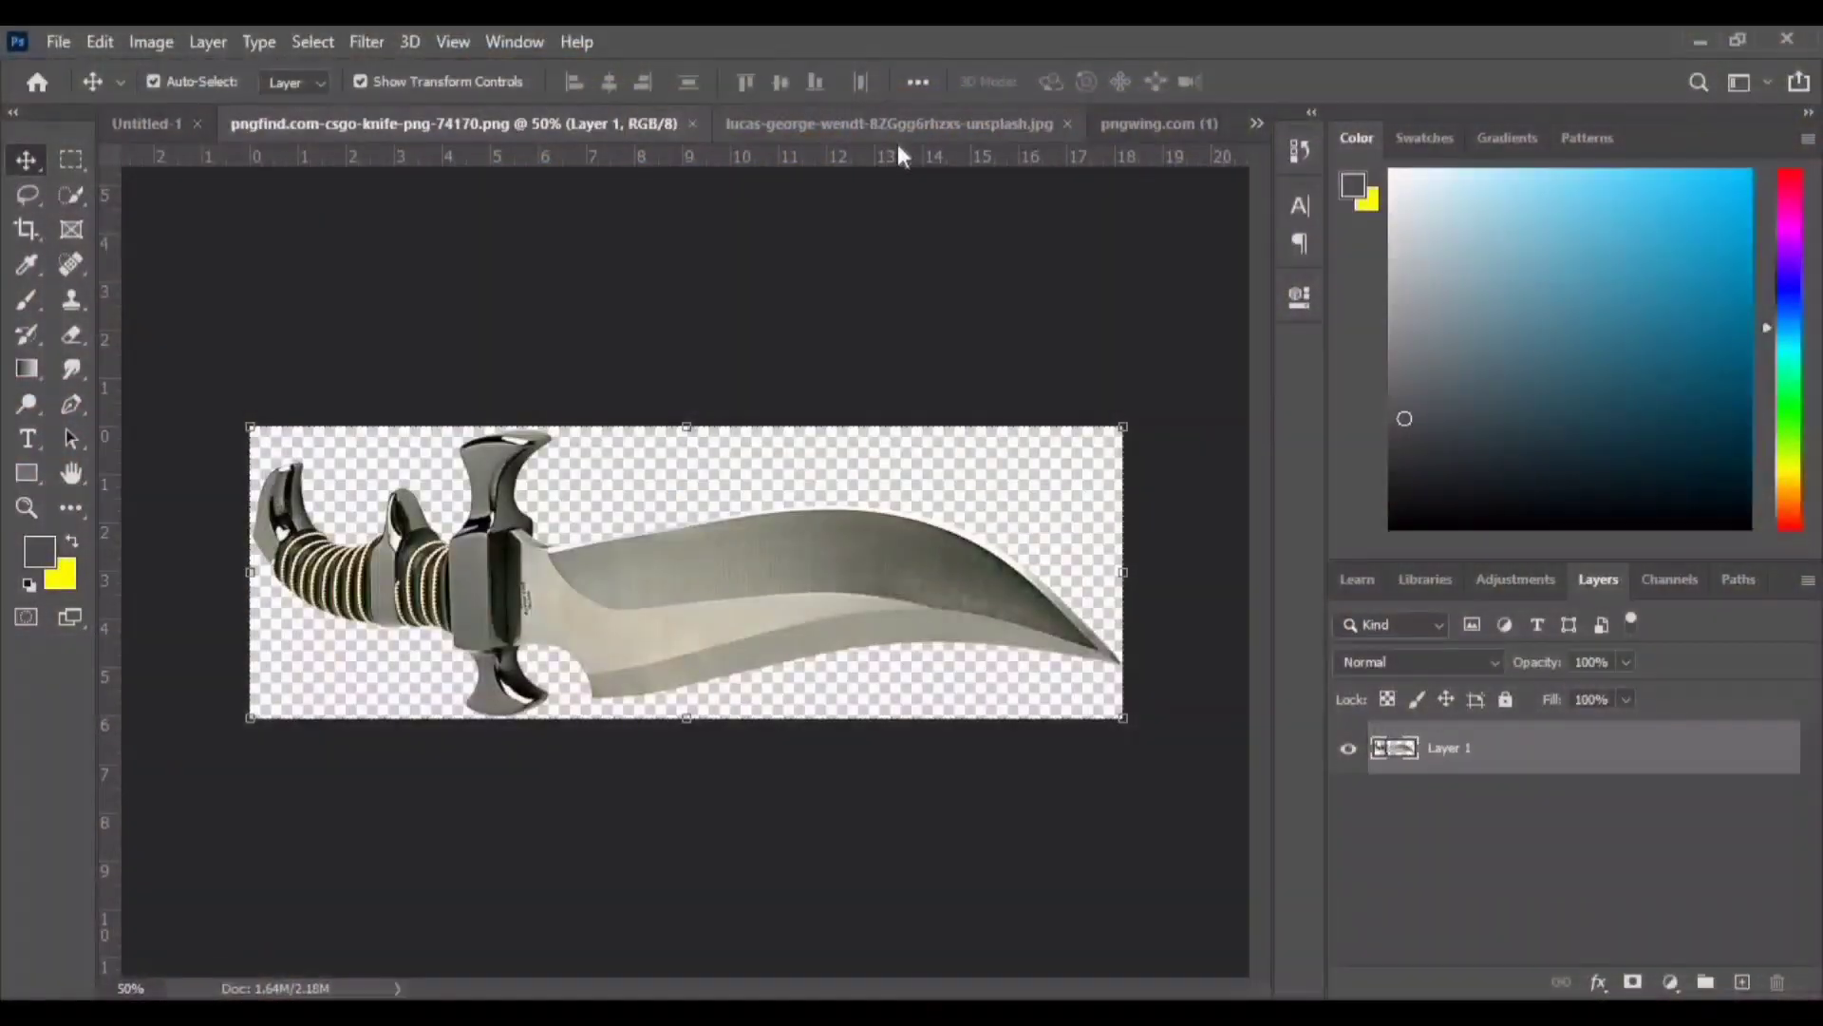
- Drag the cut-out orange from the pngwing image into Untitled-1 and nudge it near the centre
left_click(926, 125)
left_click(1173, 123)
left_click_drag(789, 378, 672, 480)
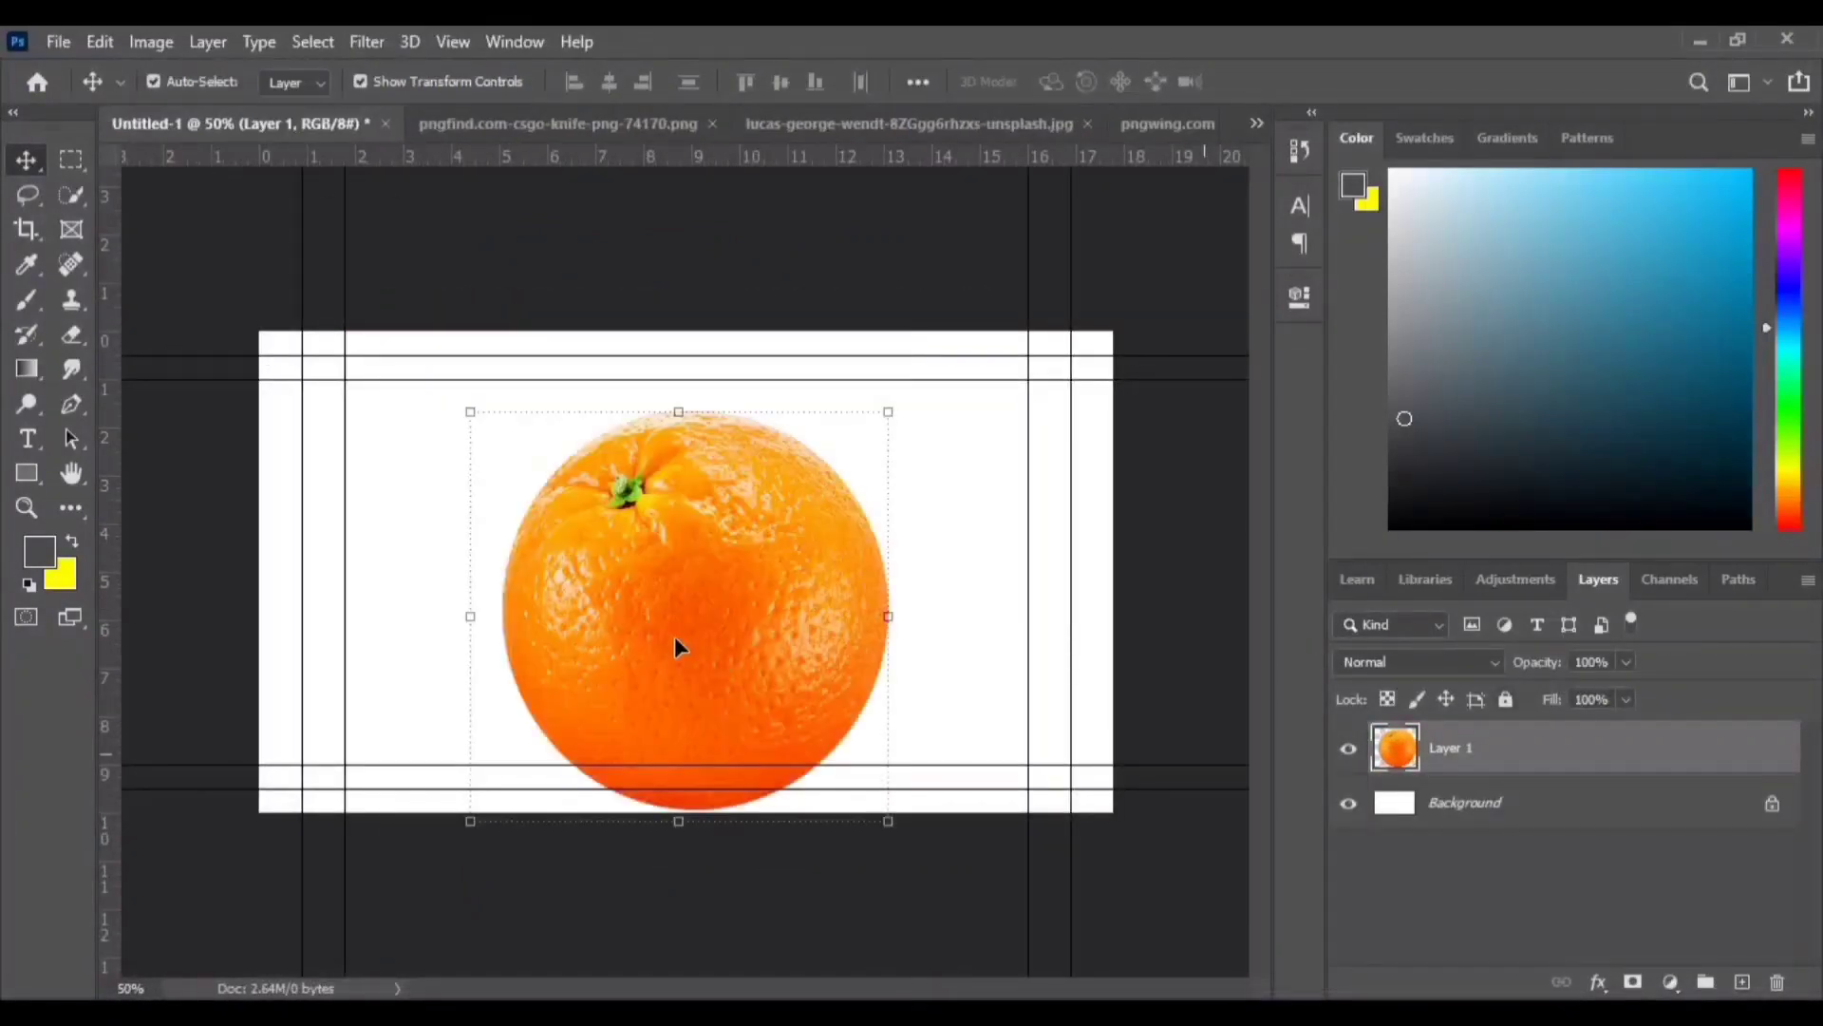
left_click_drag(676, 646, 666, 603)
- Convert the orange layer to a smart object and scale it down to about 84%
right_click(1520, 747)
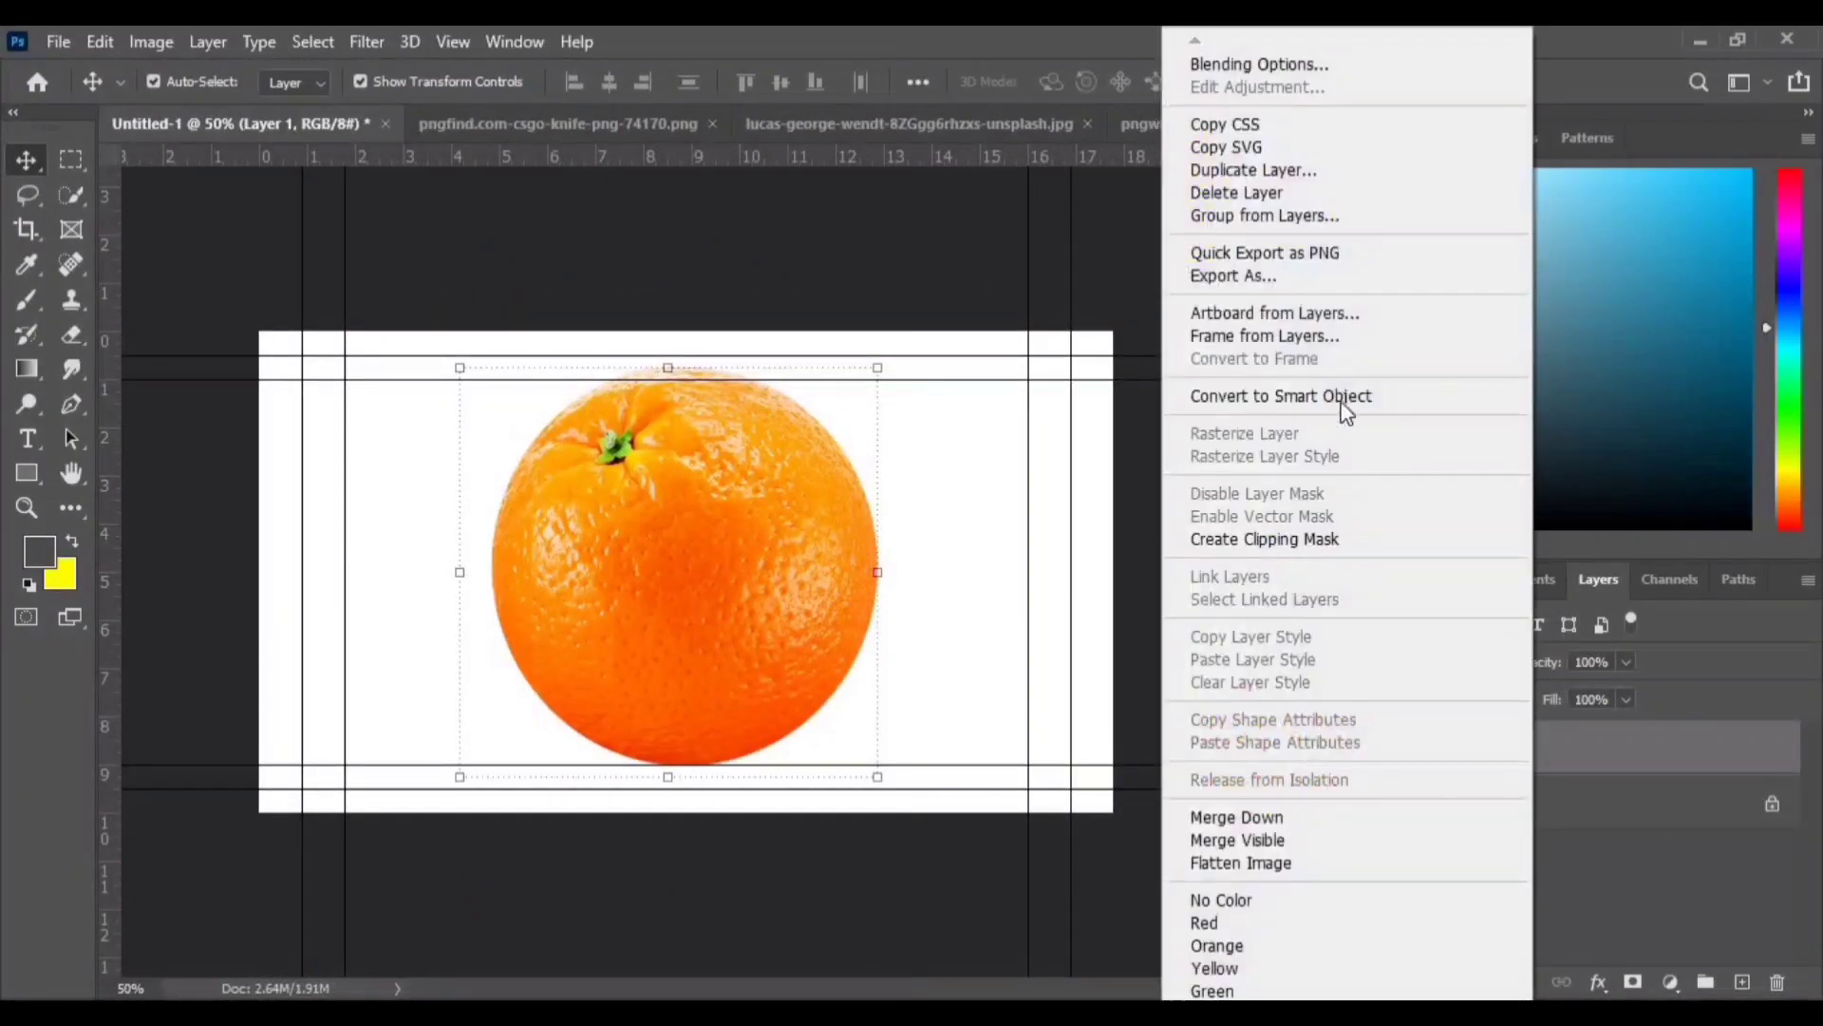
left_click(1253, 397)
left_click_drag(868, 402, 848, 429)
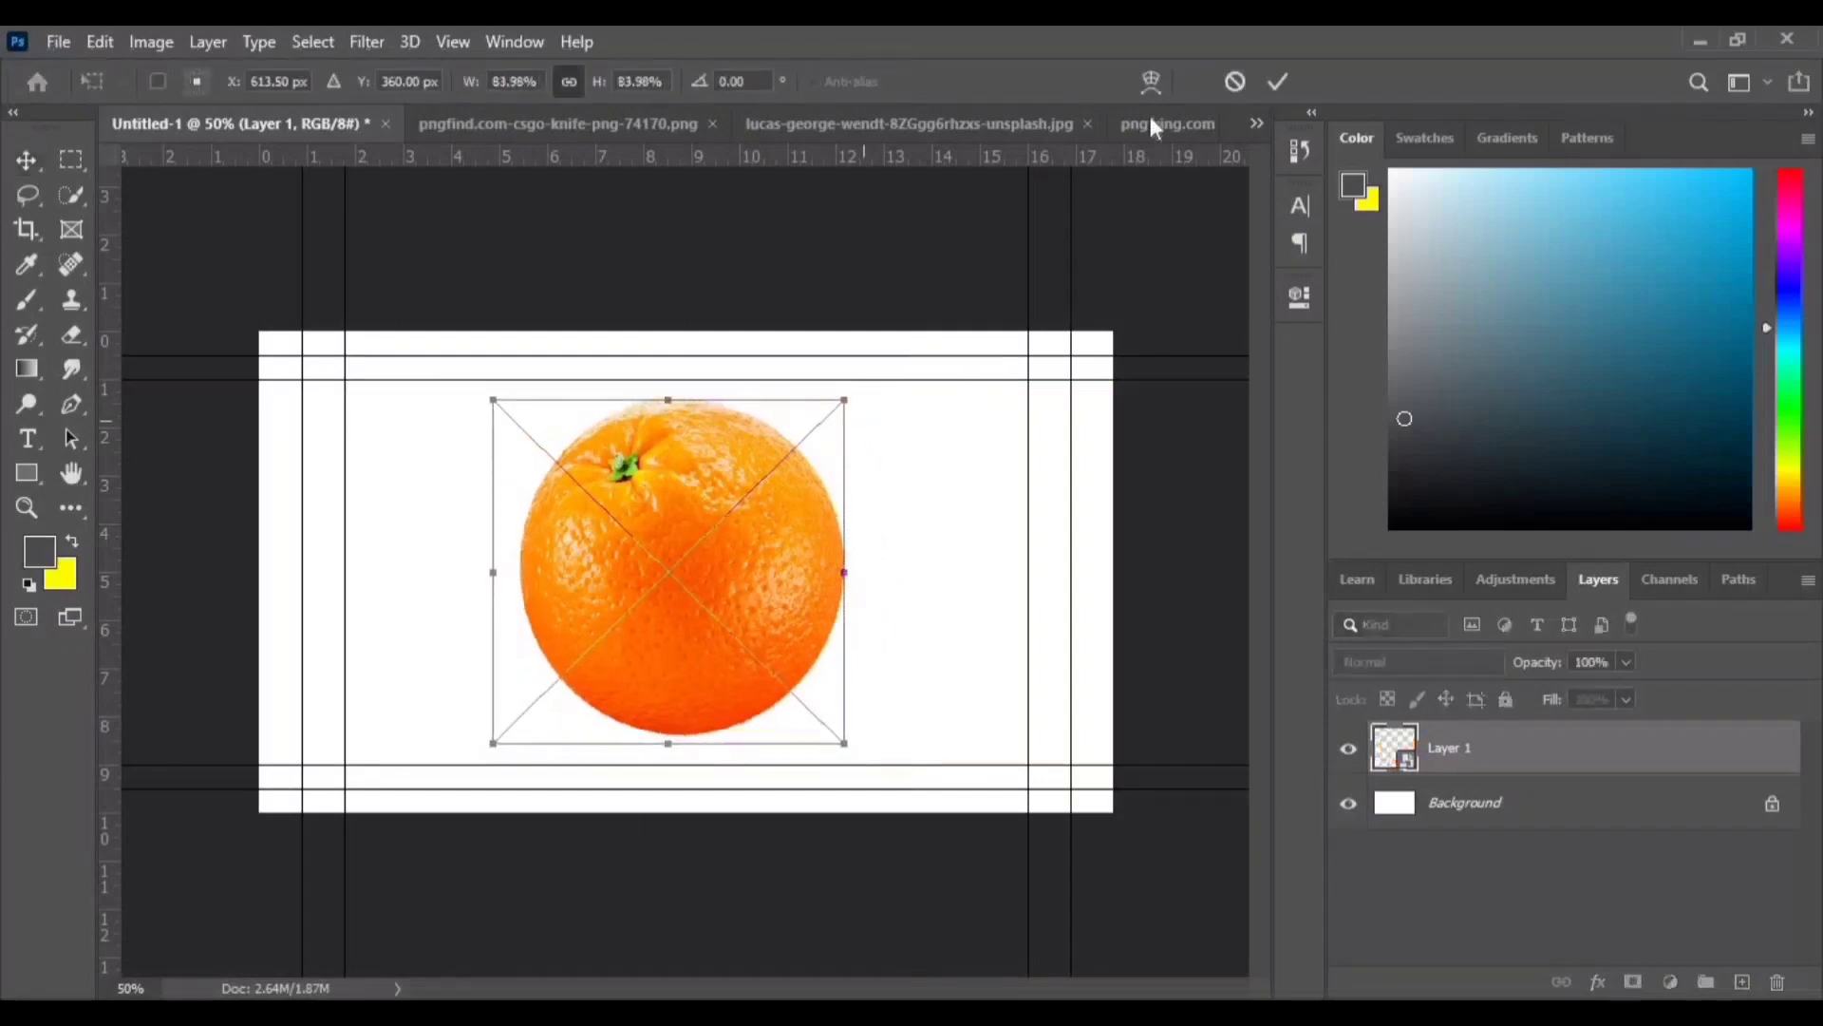
key("Return")
left_click(1473, 887)
- Add a Gradient Fill layer above the Background and browse its gradient presets
left_click(1438, 800)
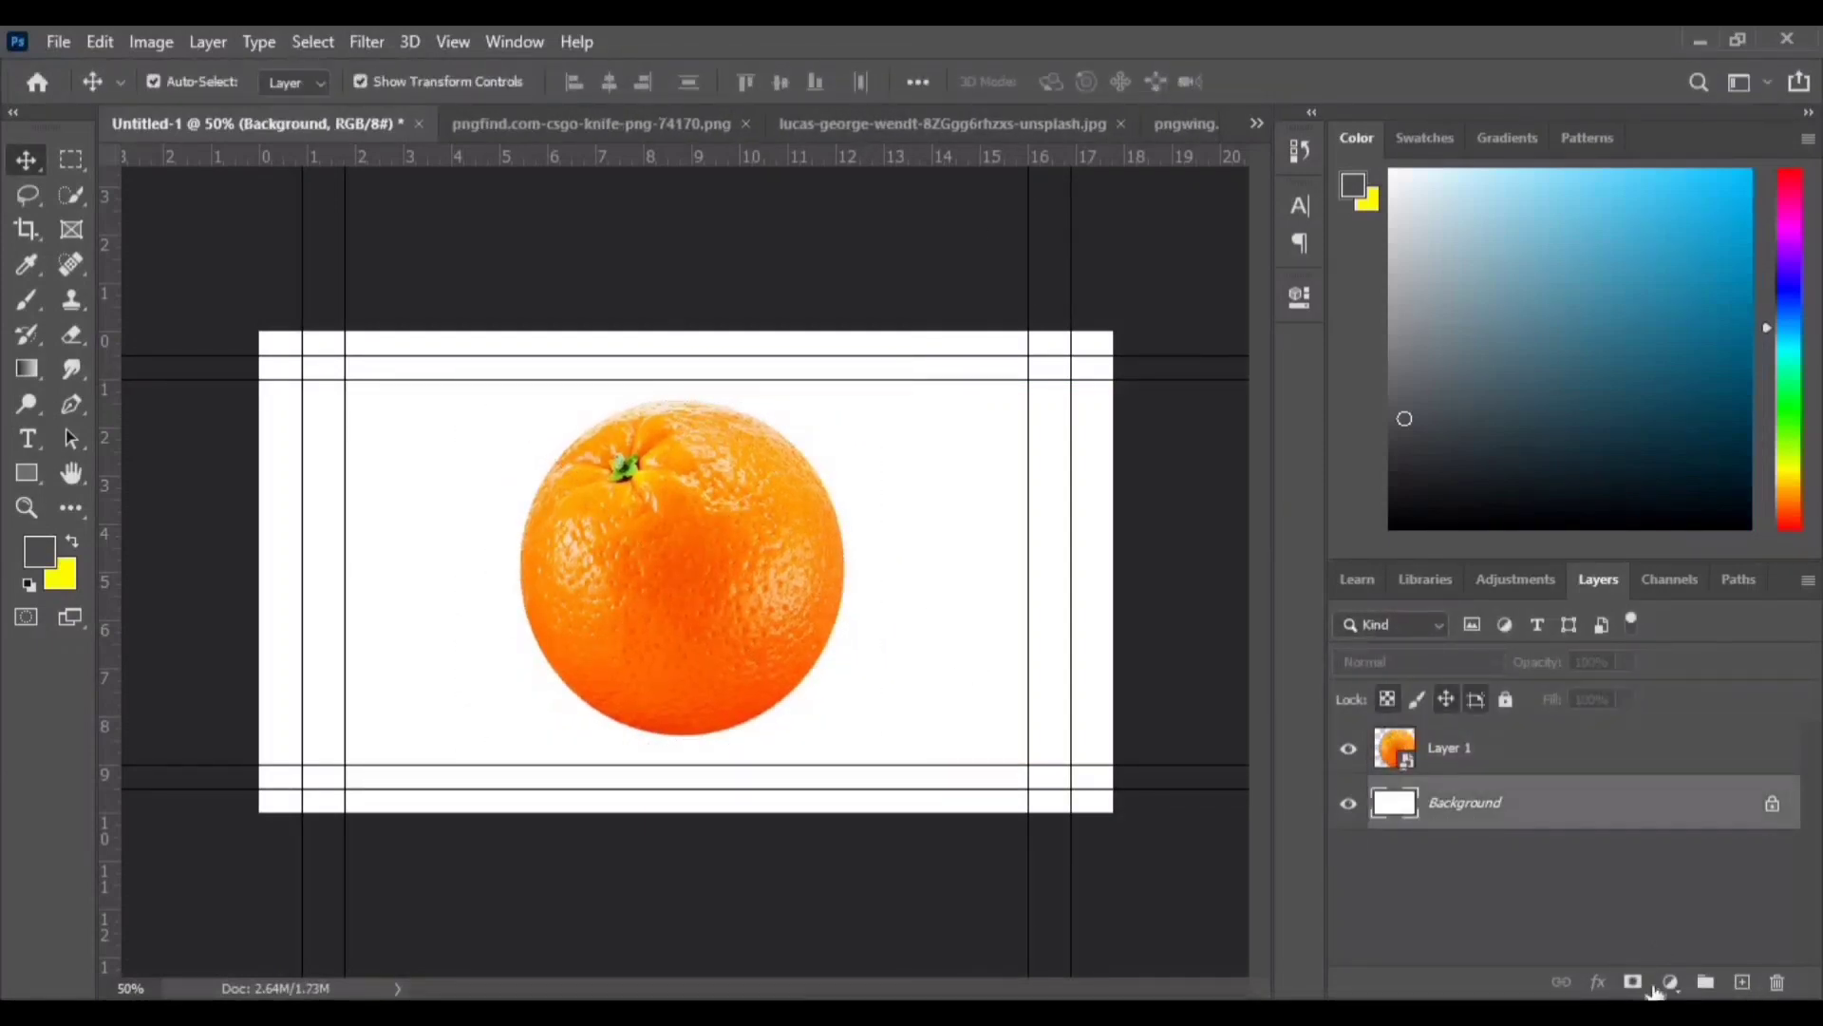
left_click(1670, 981)
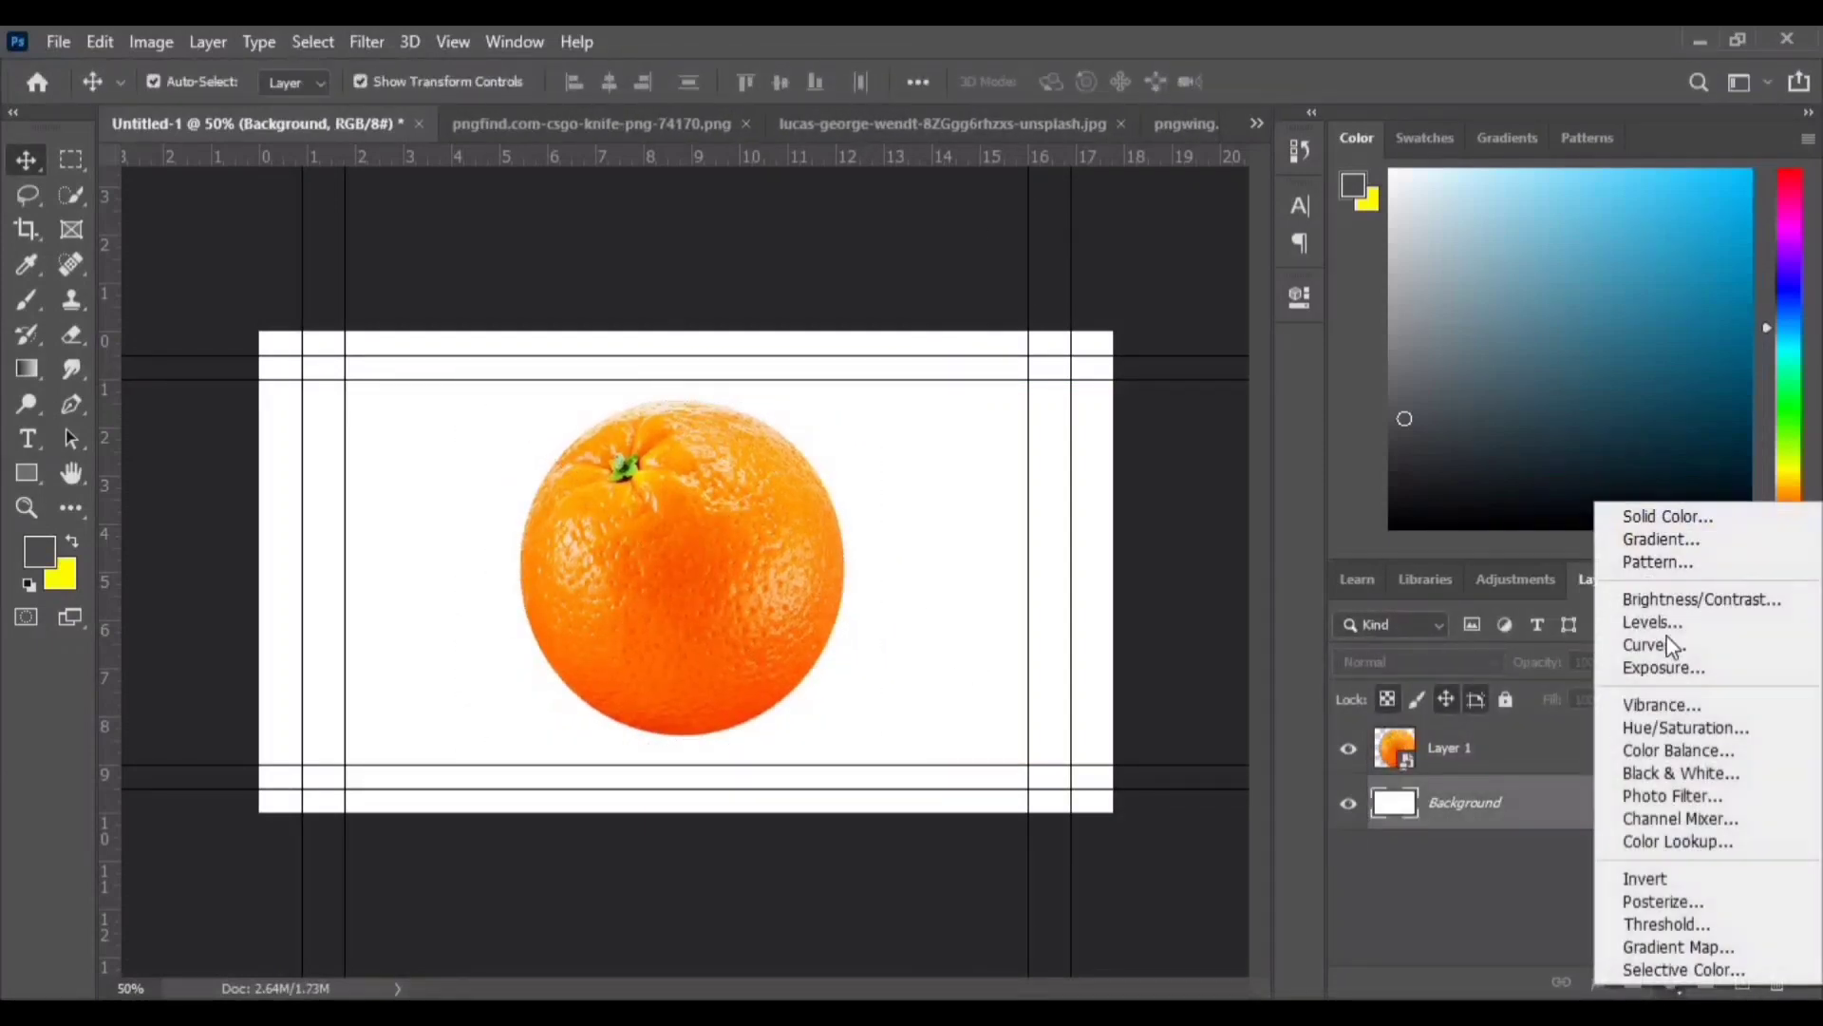
left_click(1662, 539)
left_click(1470, 298)
left_click(947, 262)
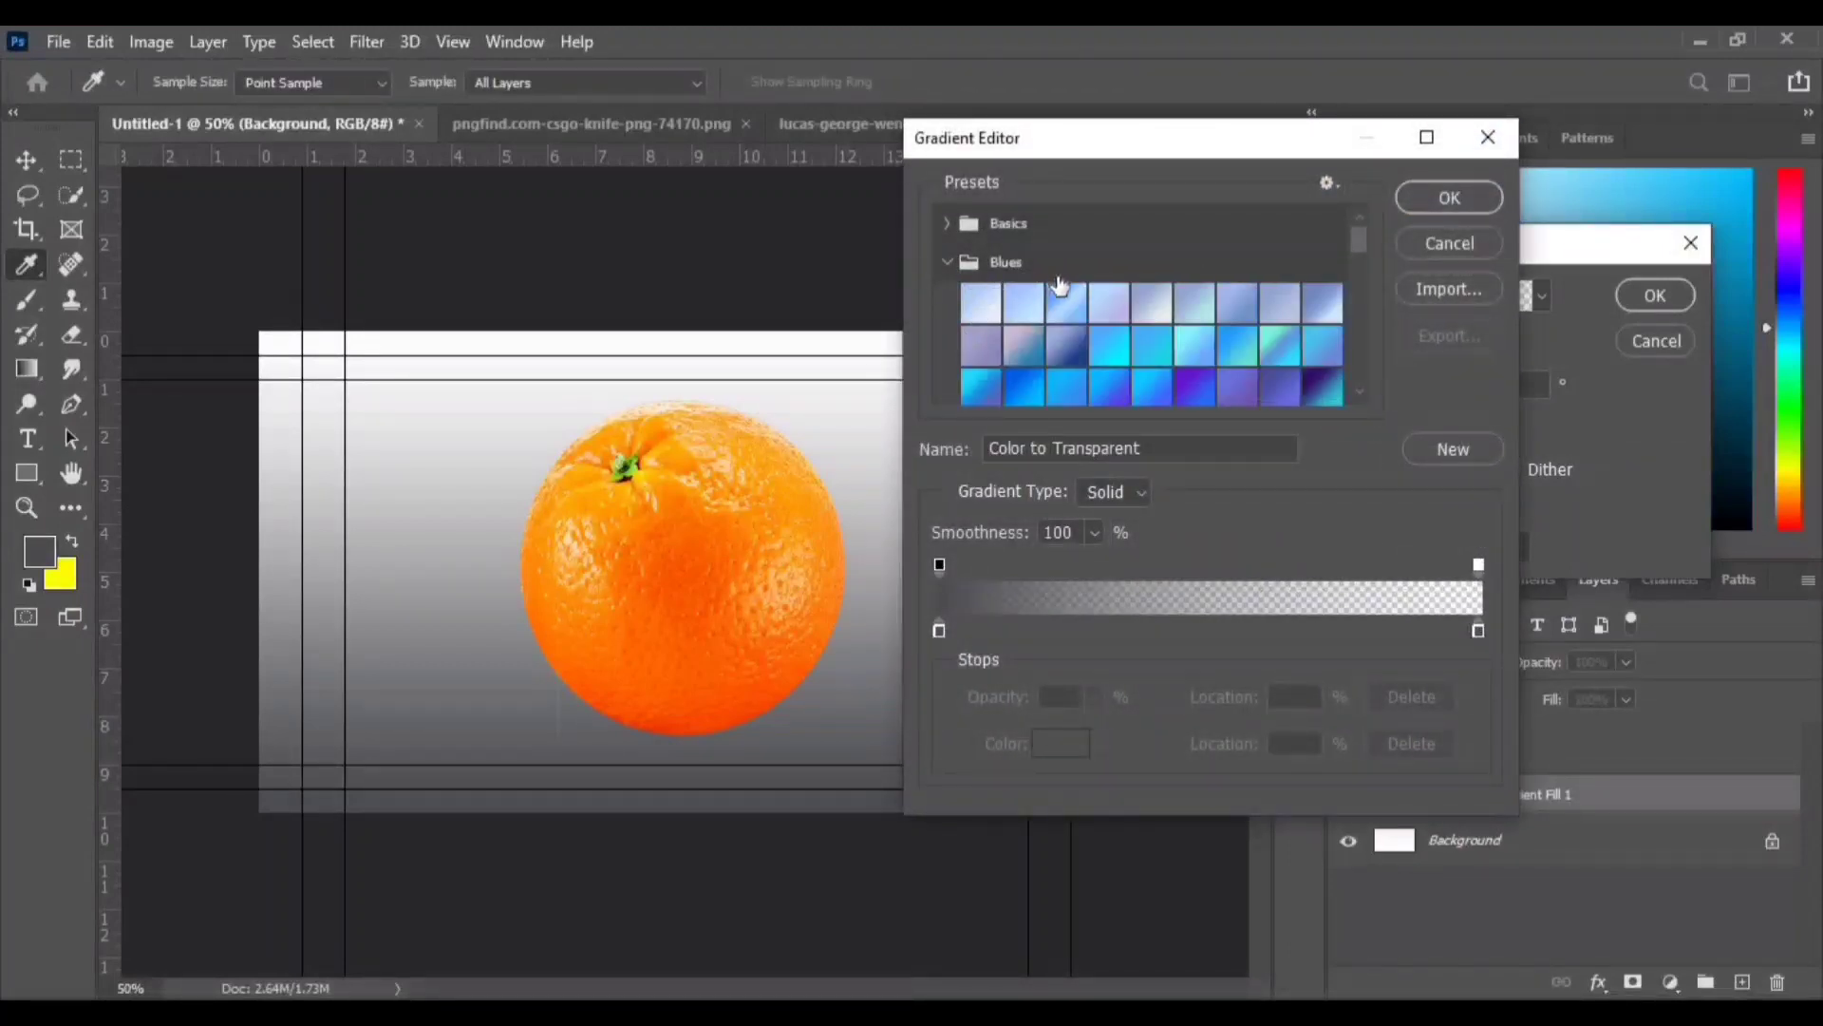
scroll(1054, 313, "down", 5)
- Choose the pale peach preset from the Oranges gradient group
left_click(948, 331)
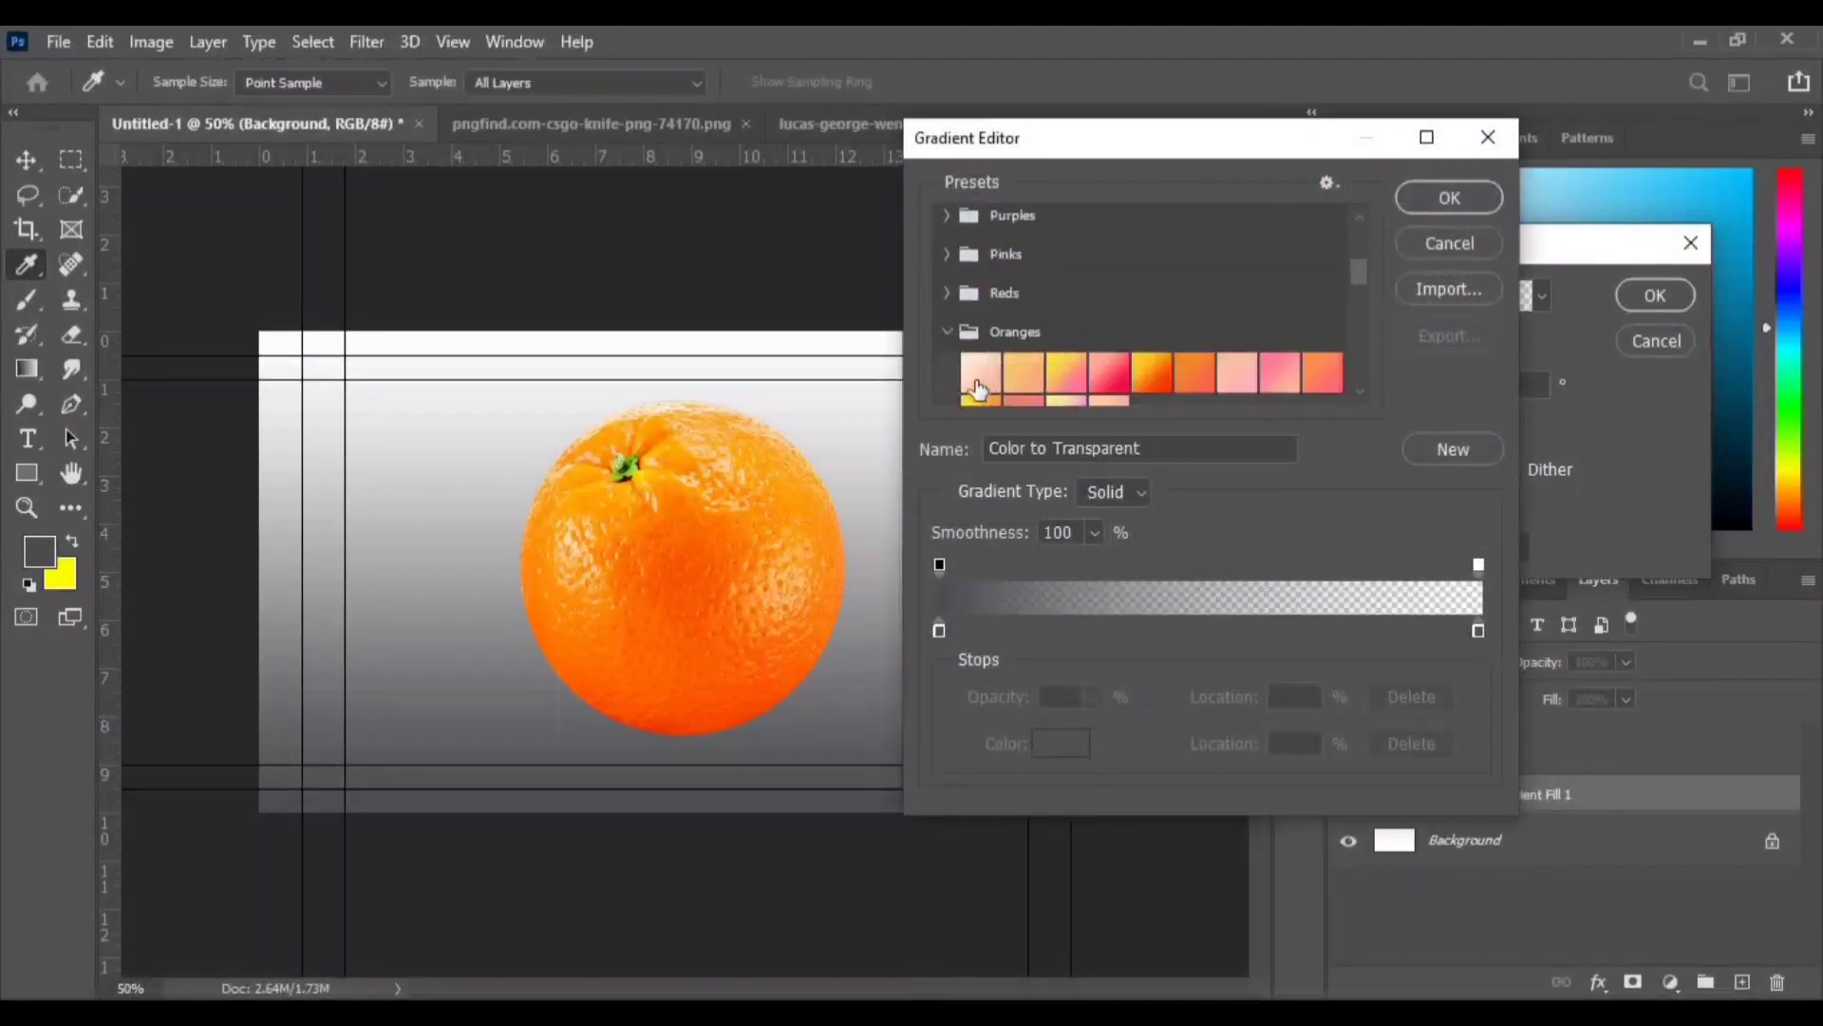
left_click(1024, 367)
scroll(1026, 352, "down", 1)
left_click(1026, 332)
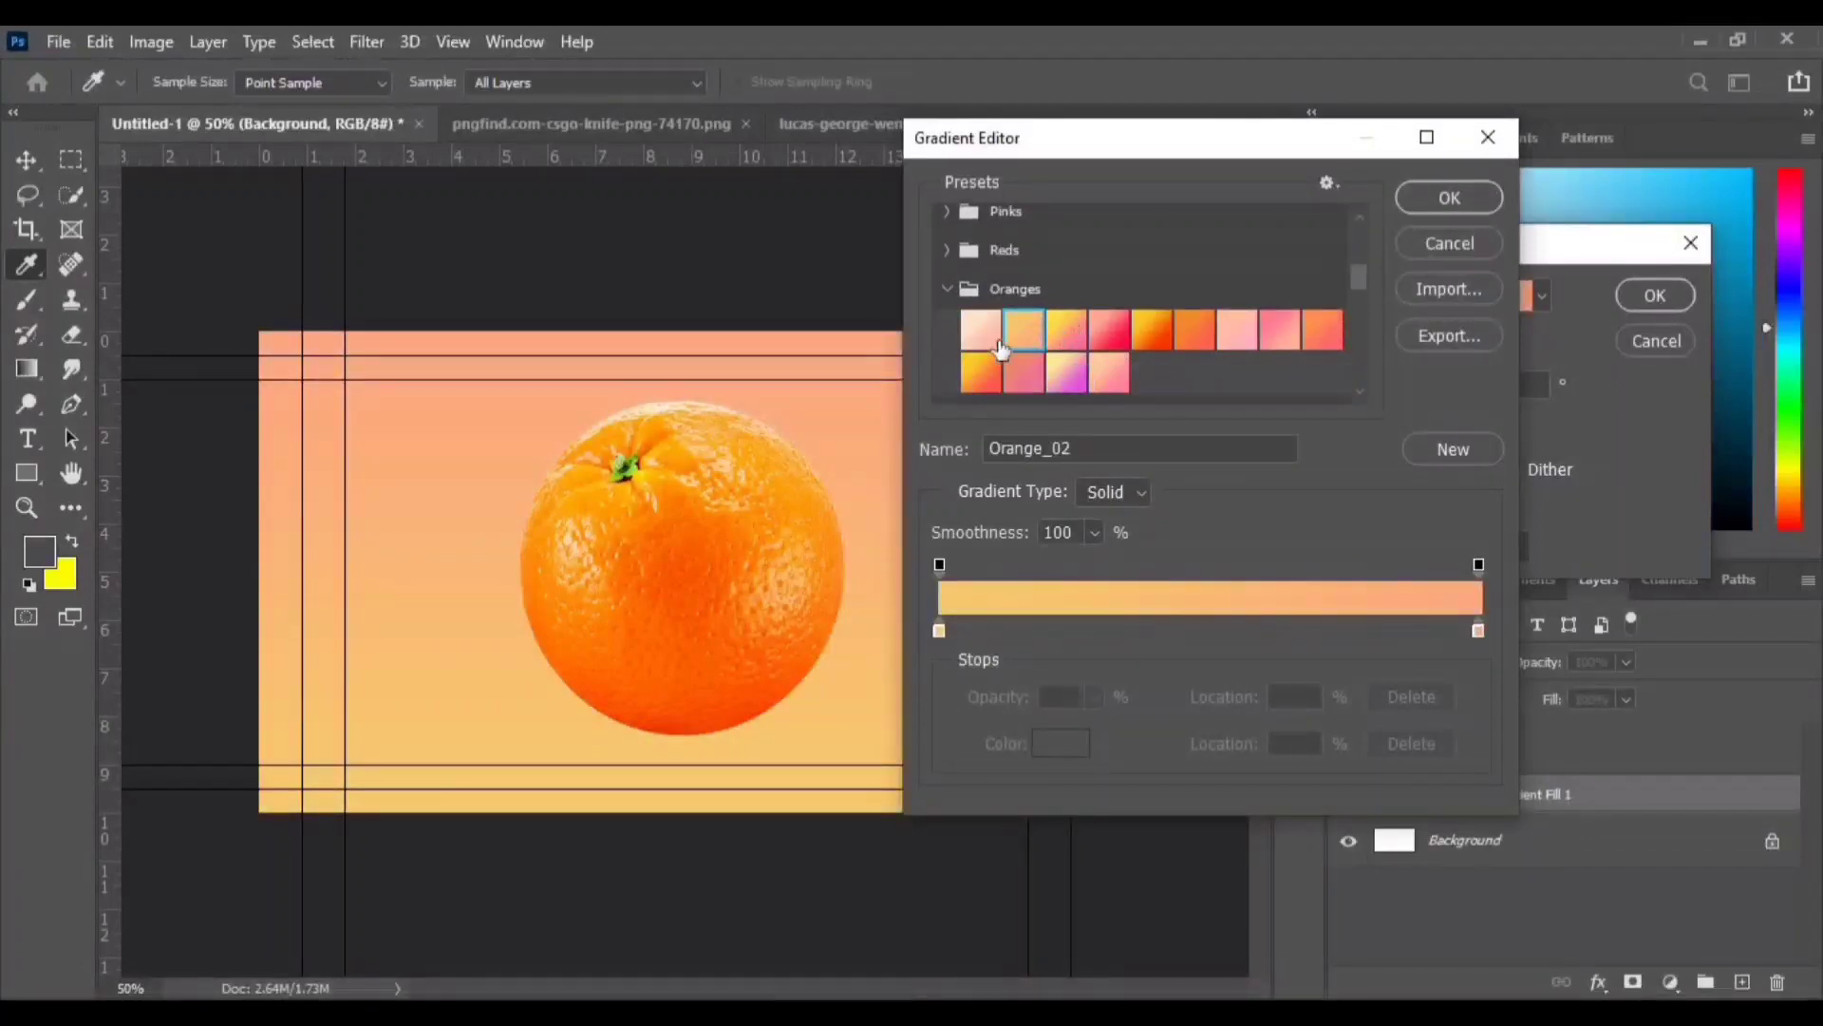
left_click(995, 342)
left_click(1193, 331)
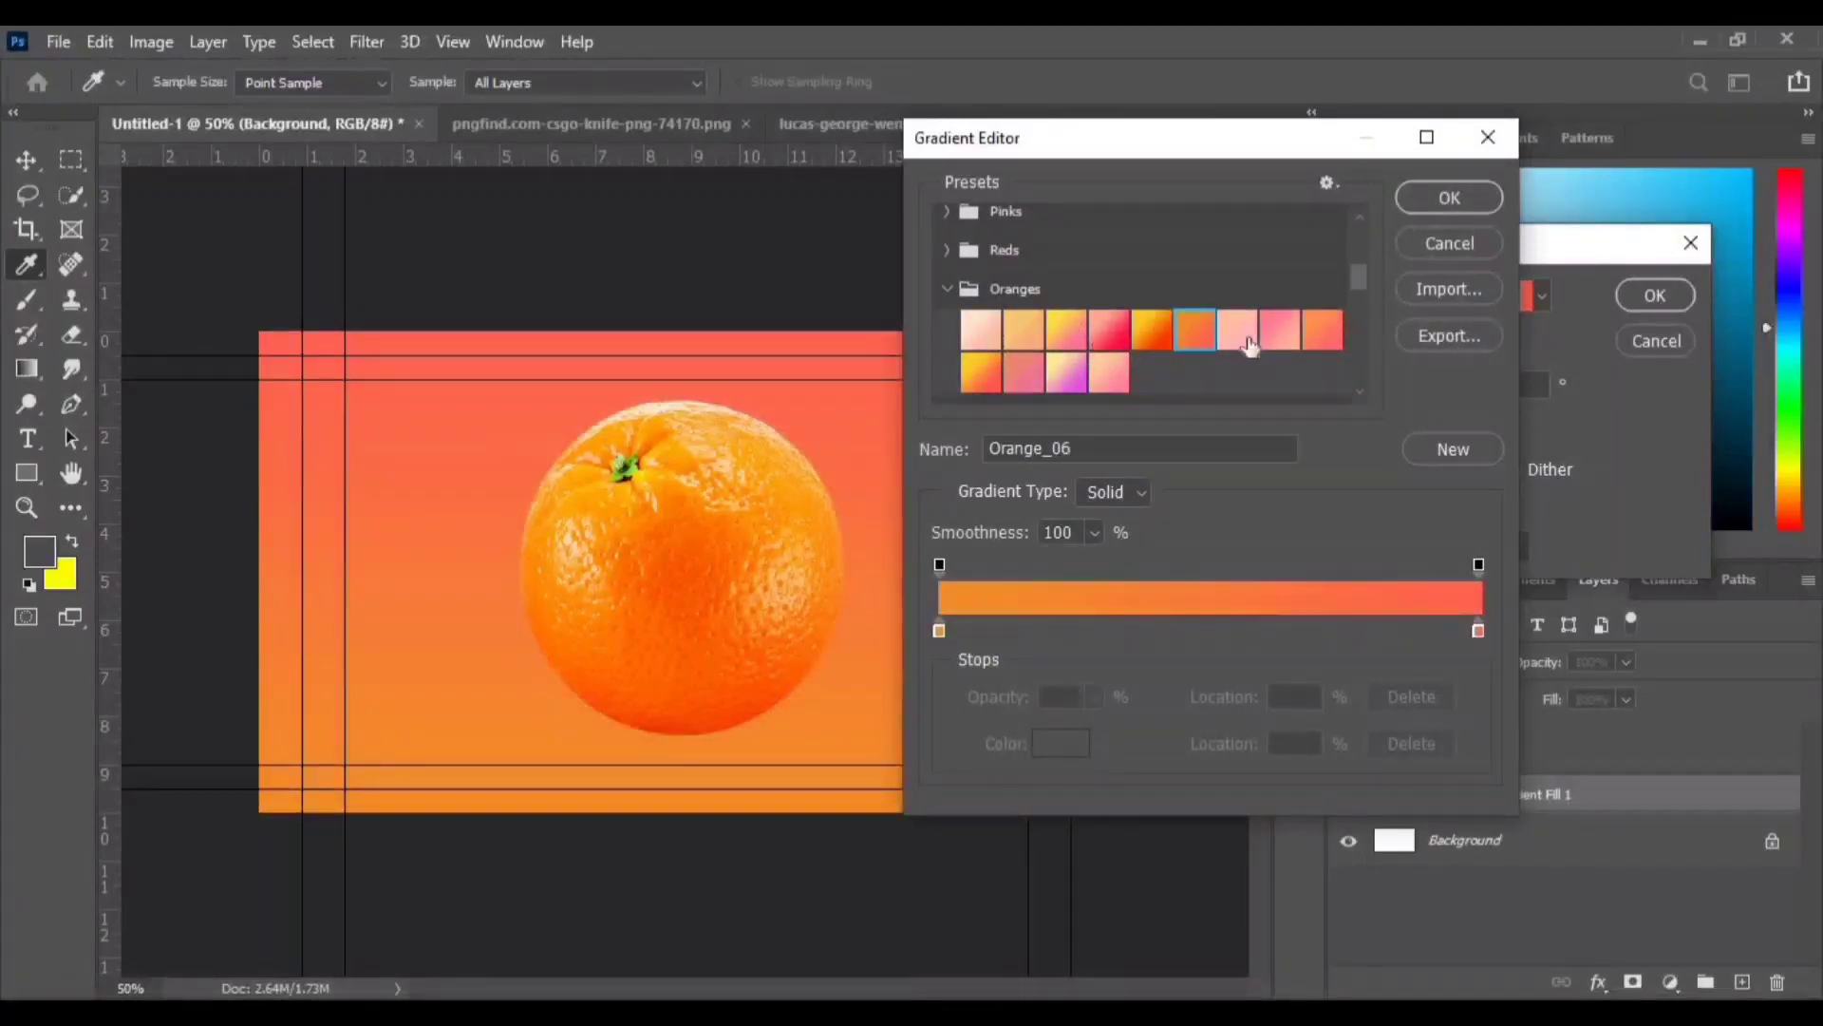
left_click(983, 334)
left_click(1450, 198)
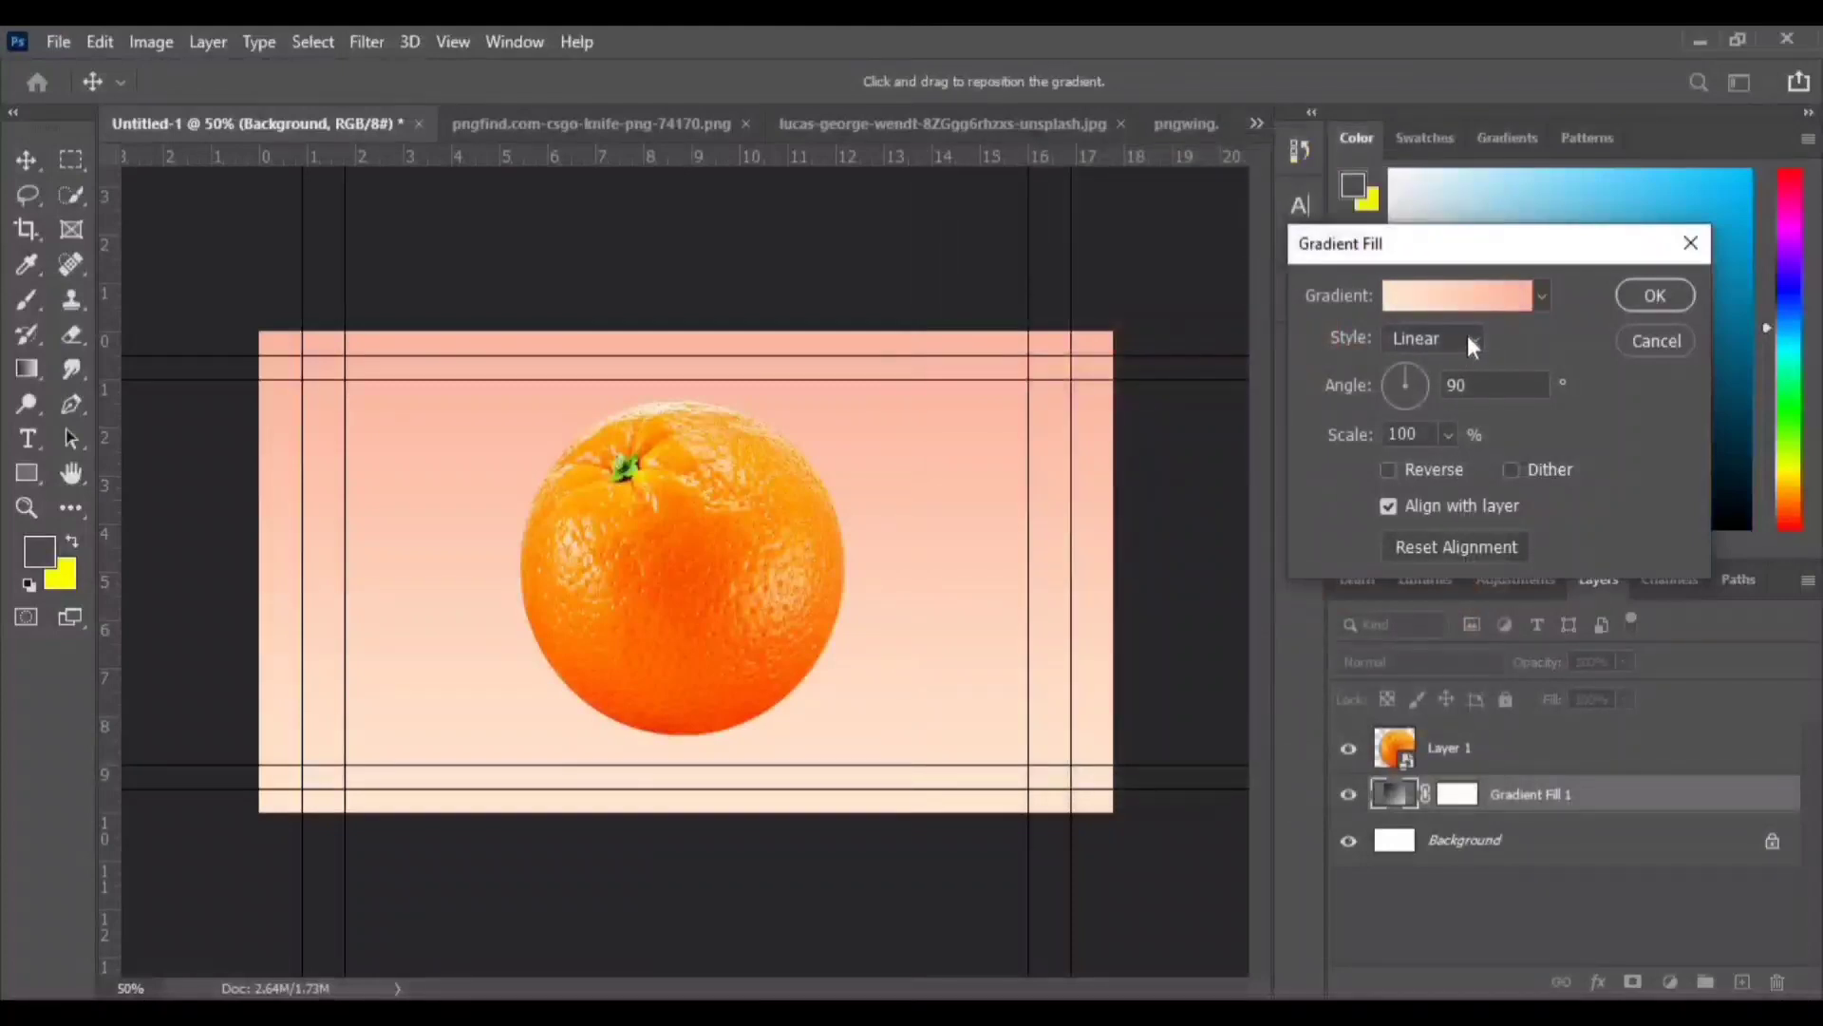
- Make the gradient fill Radial with a 188% scale
left_click(1467, 337)
left_click(1414, 387)
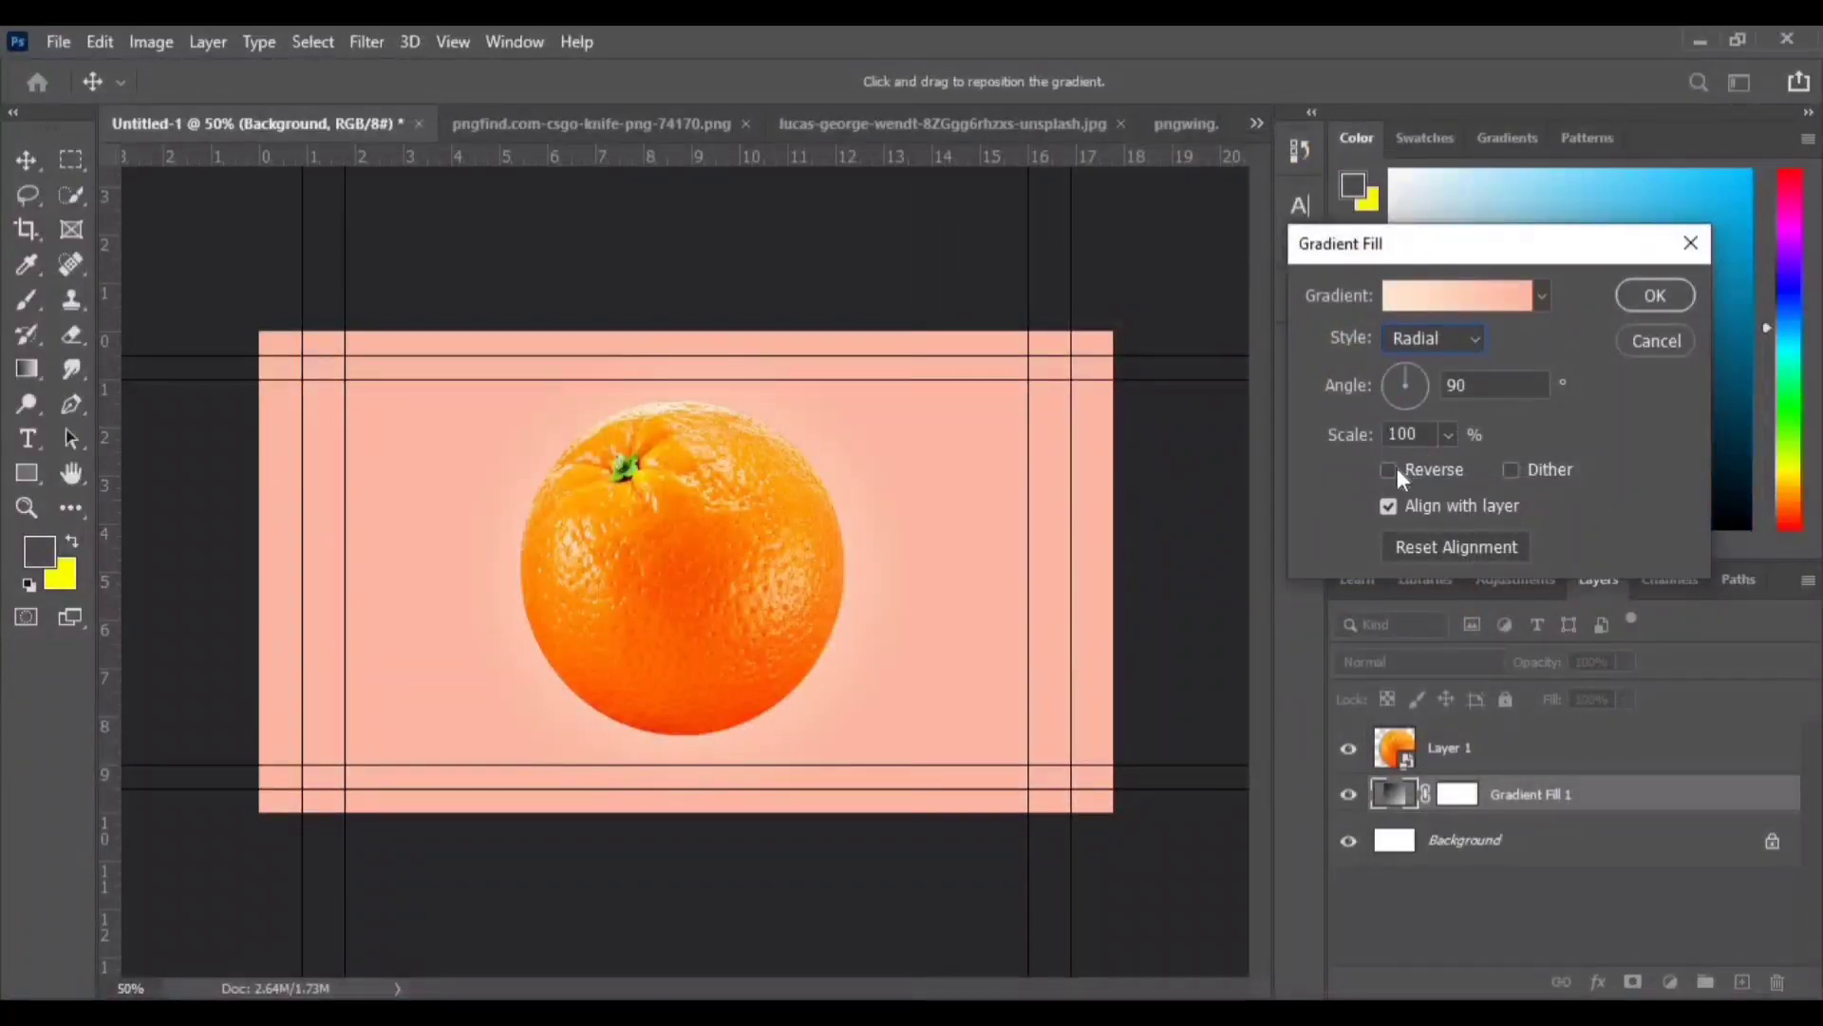
left_click(1449, 434)
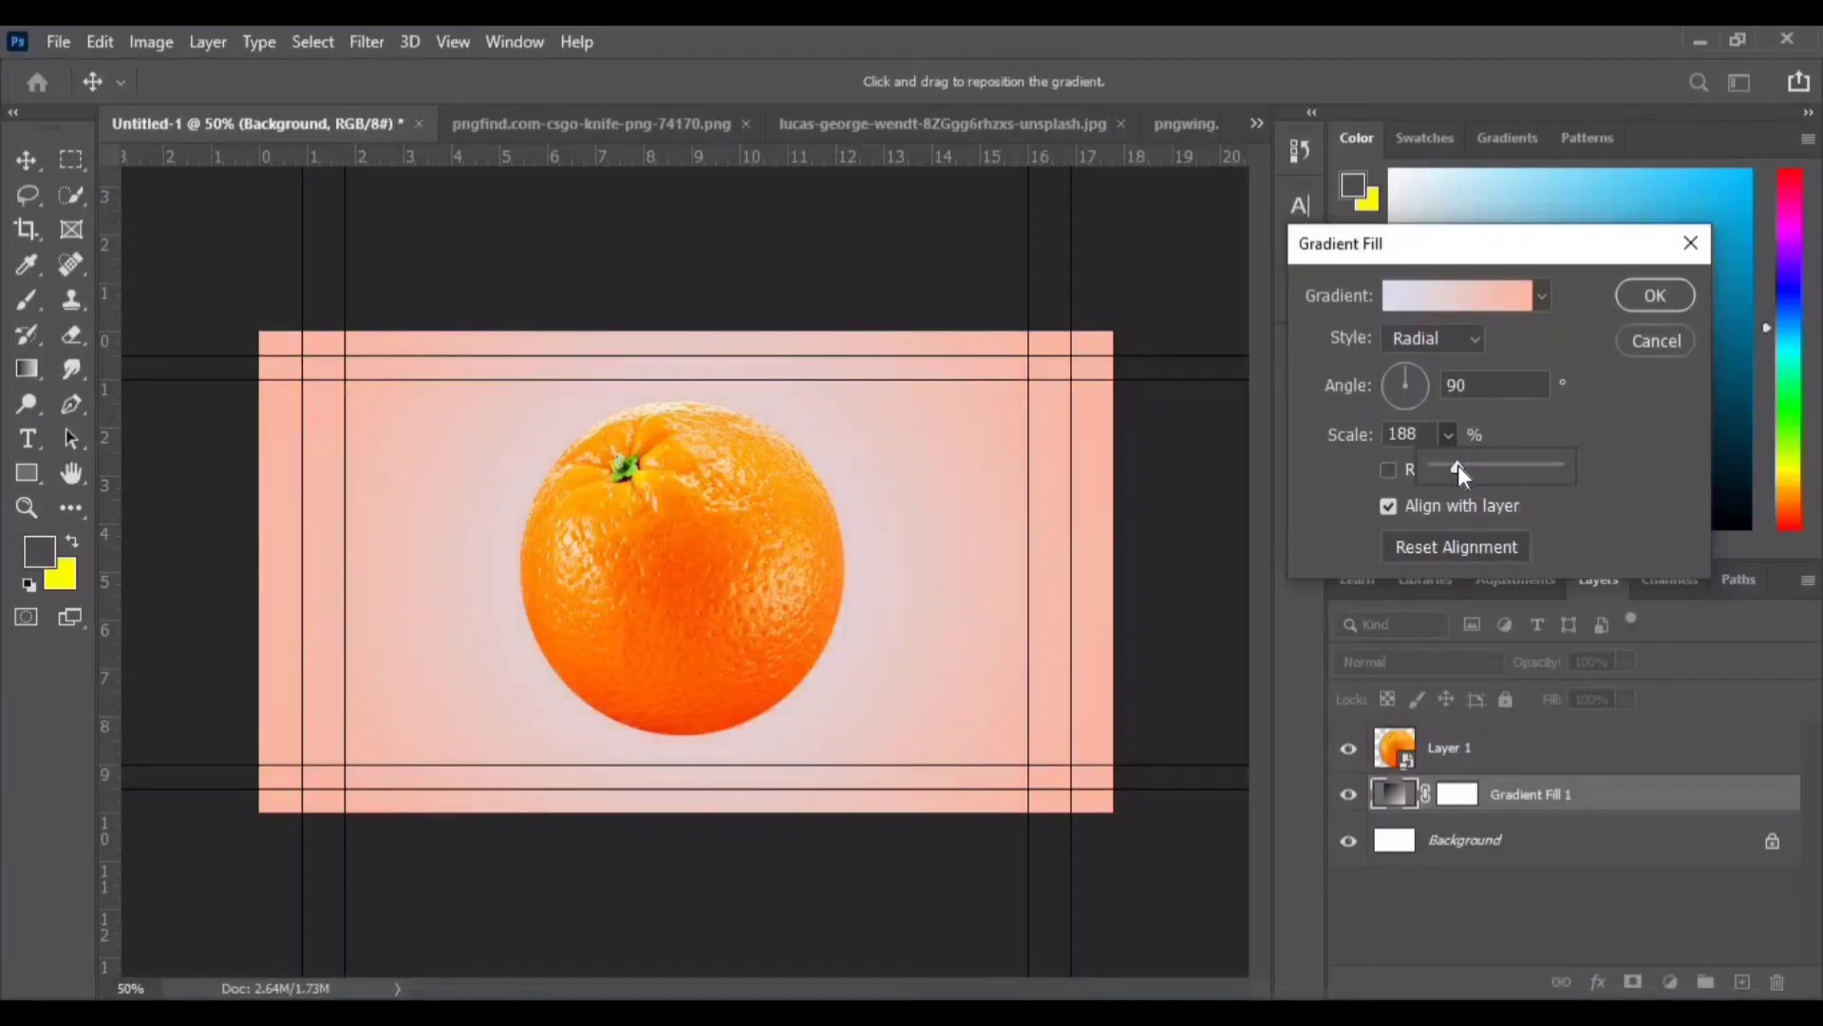
- Confirm the gradient fill and shrink the orange slightly more
key("Return")
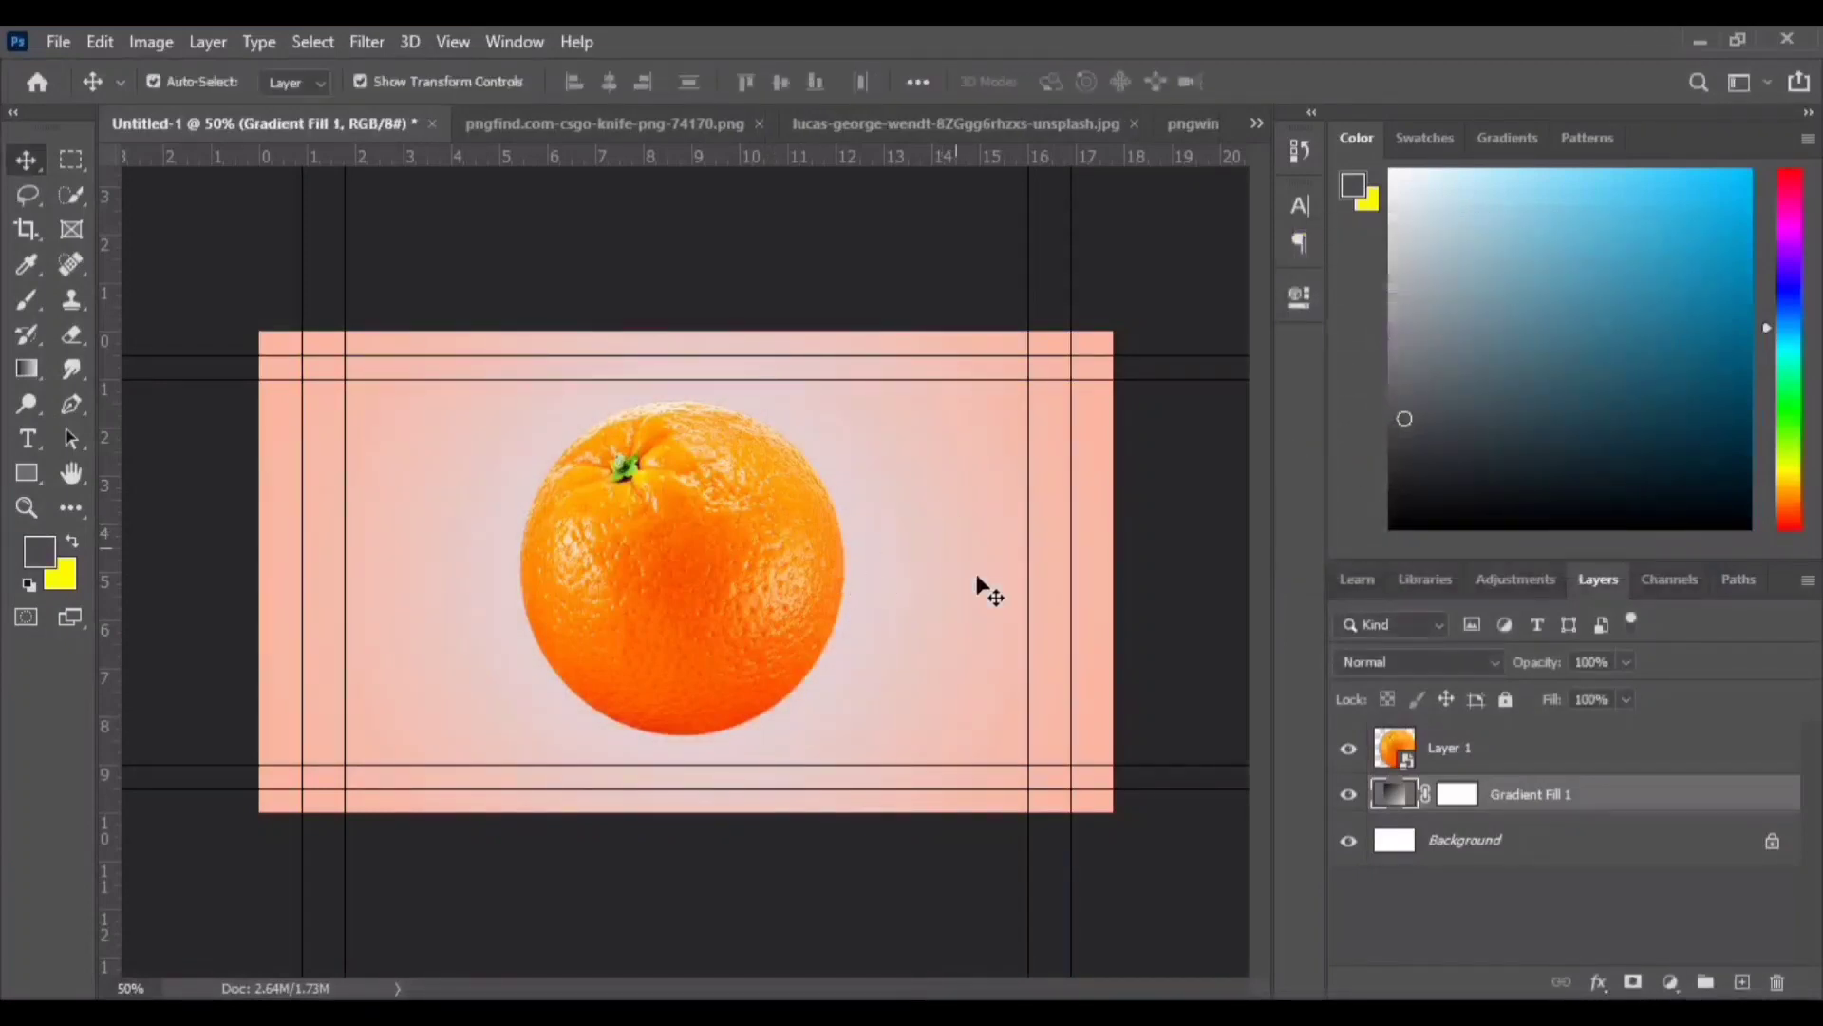
left_click(714, 492)
left_click_drag(850, 400, 841, 422)
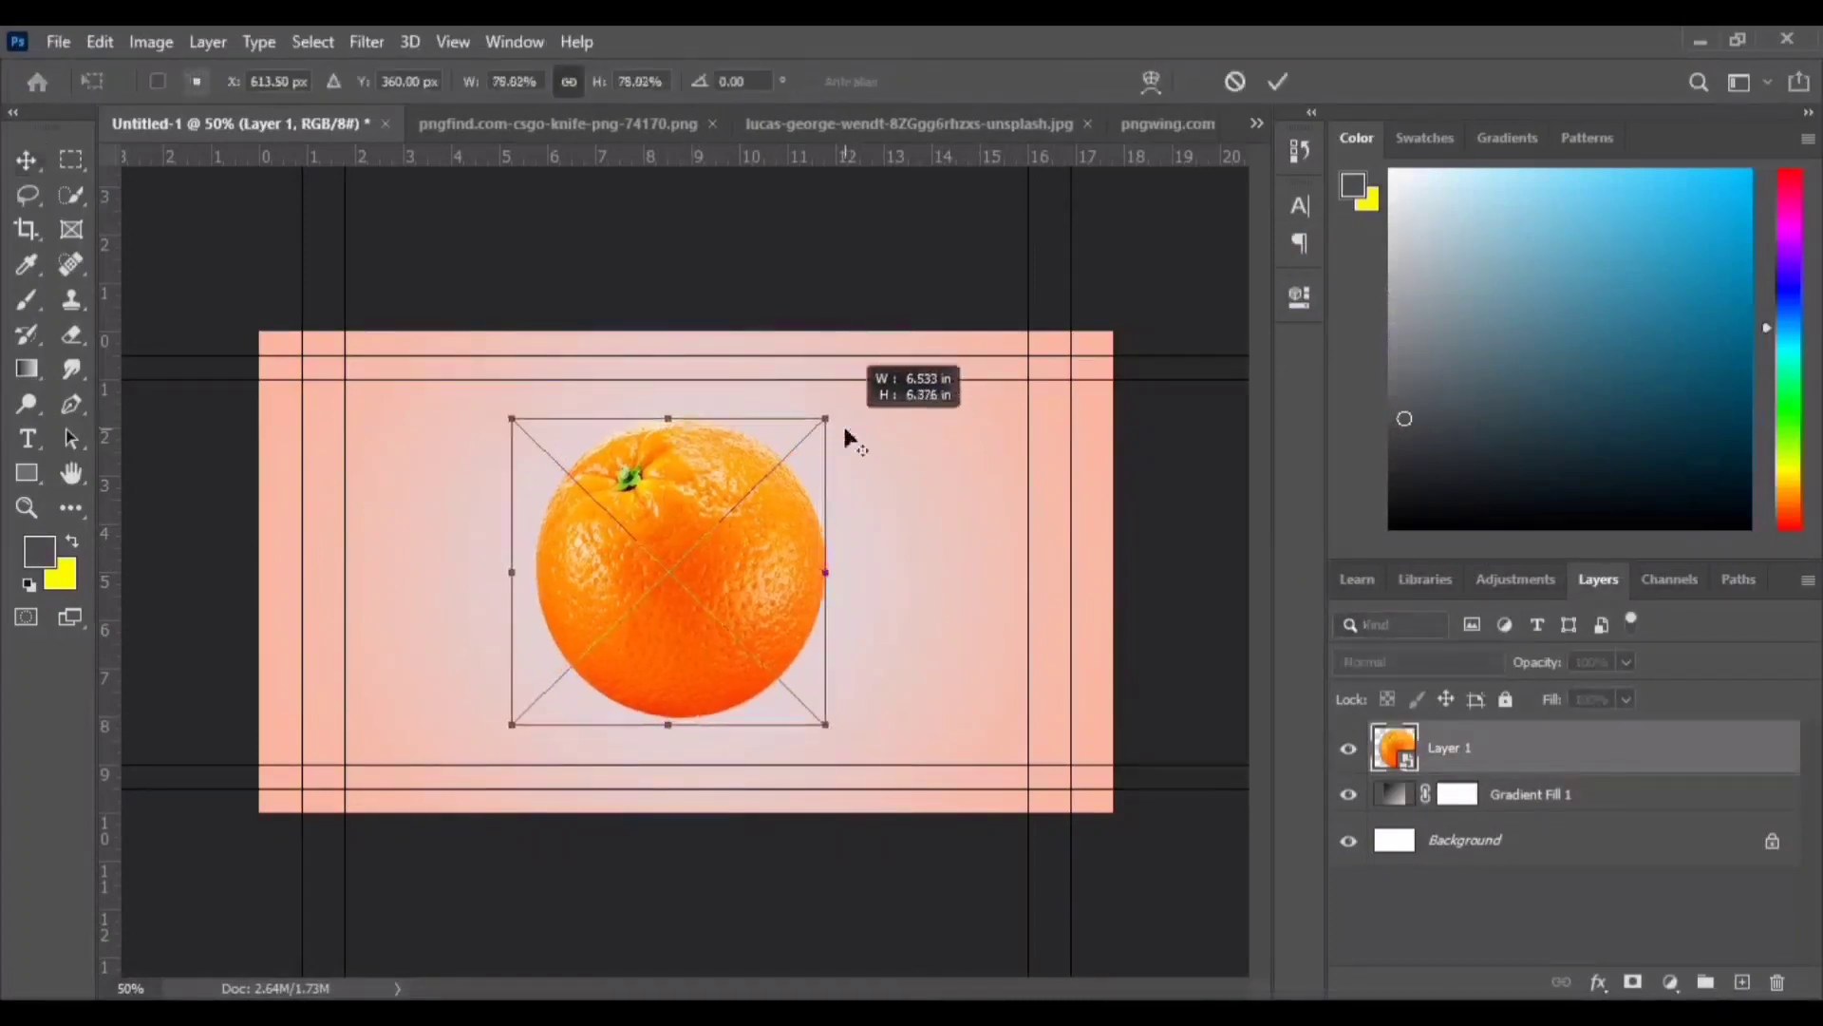
left_click(1275, 83)
left_click(990, 503)
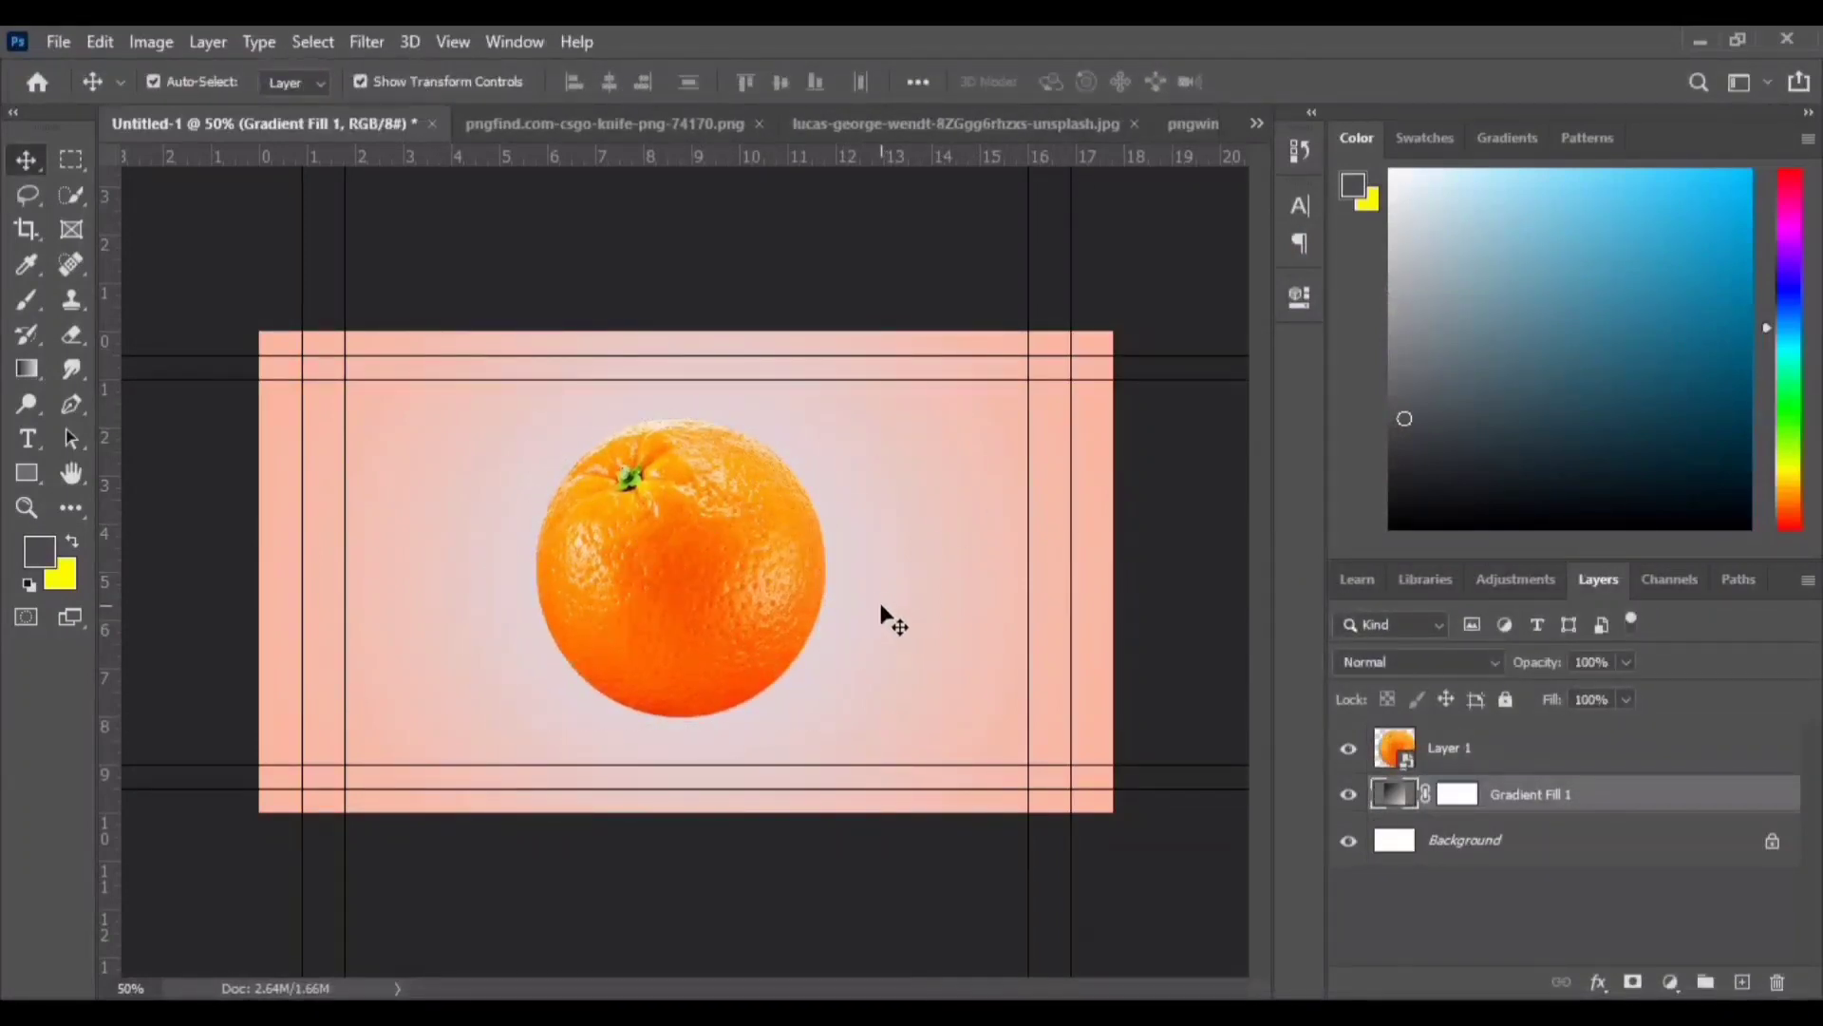
left_click(1450, 760)
left_click(491, 669)
- Pen-select the orange's diagonal top half, copy it to Layer 3, and hide the others
key("p")
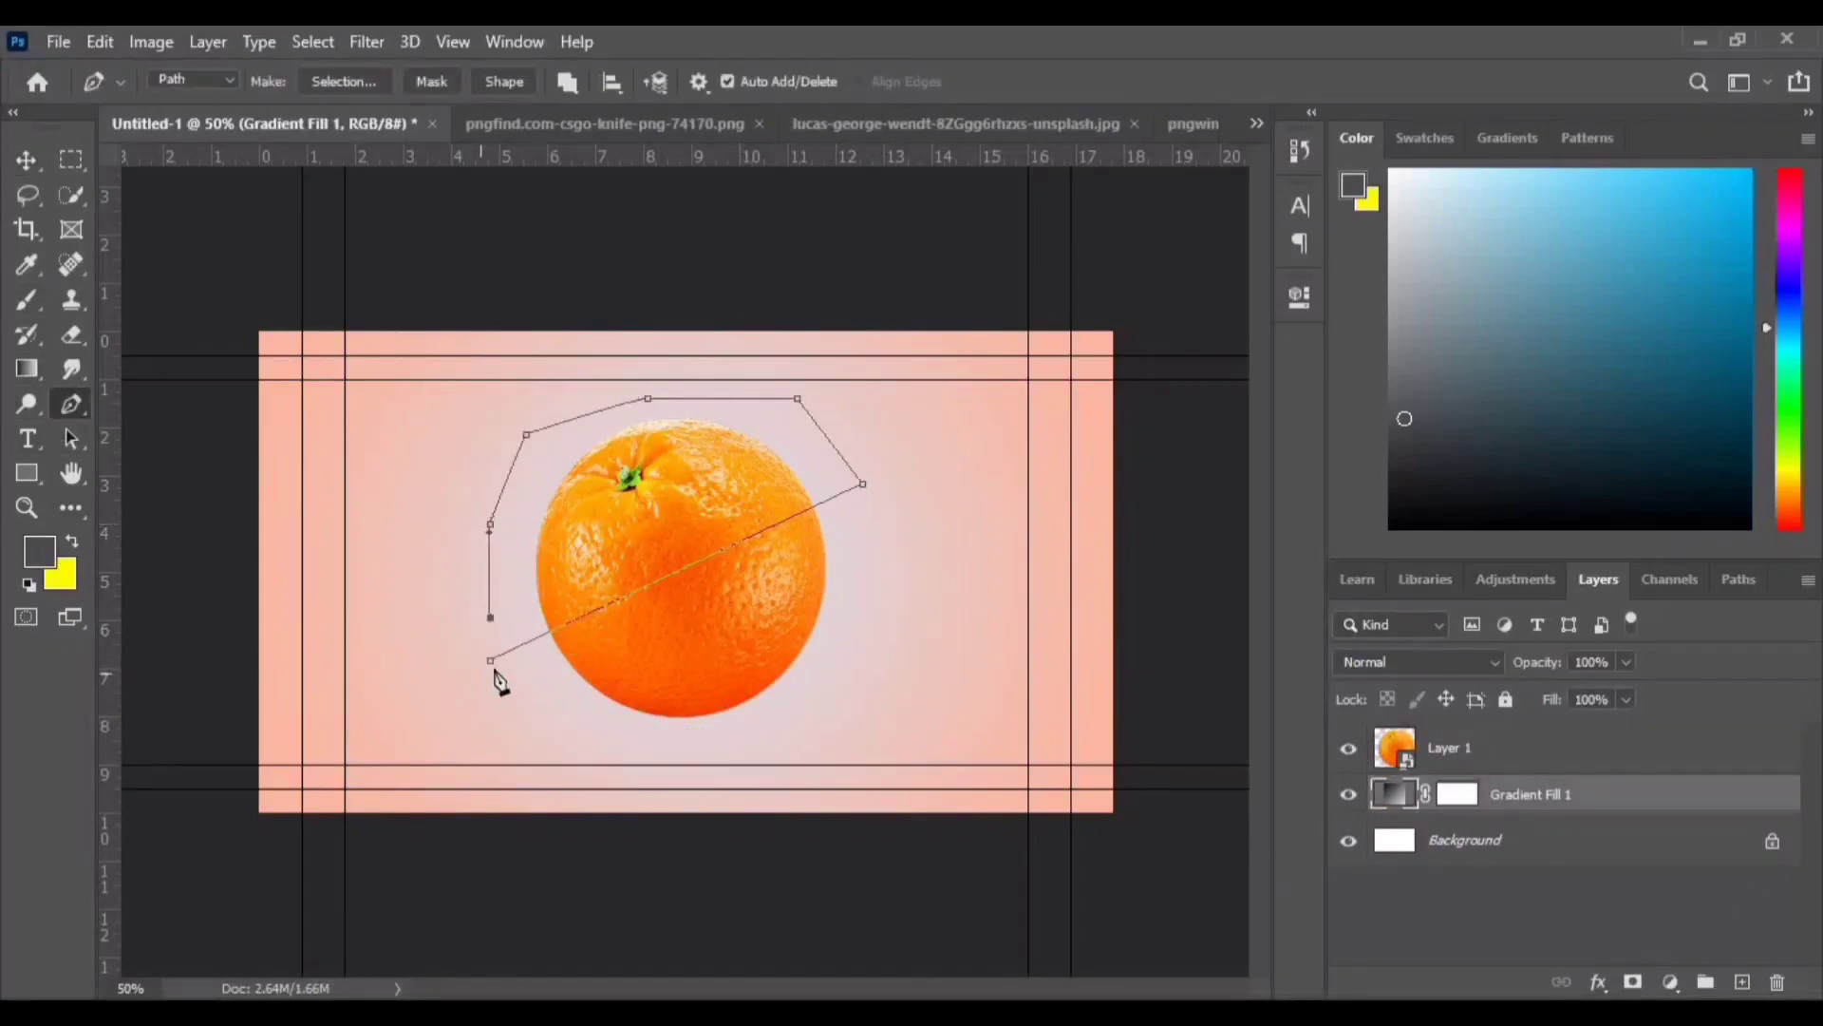
key("ctrl+Return")
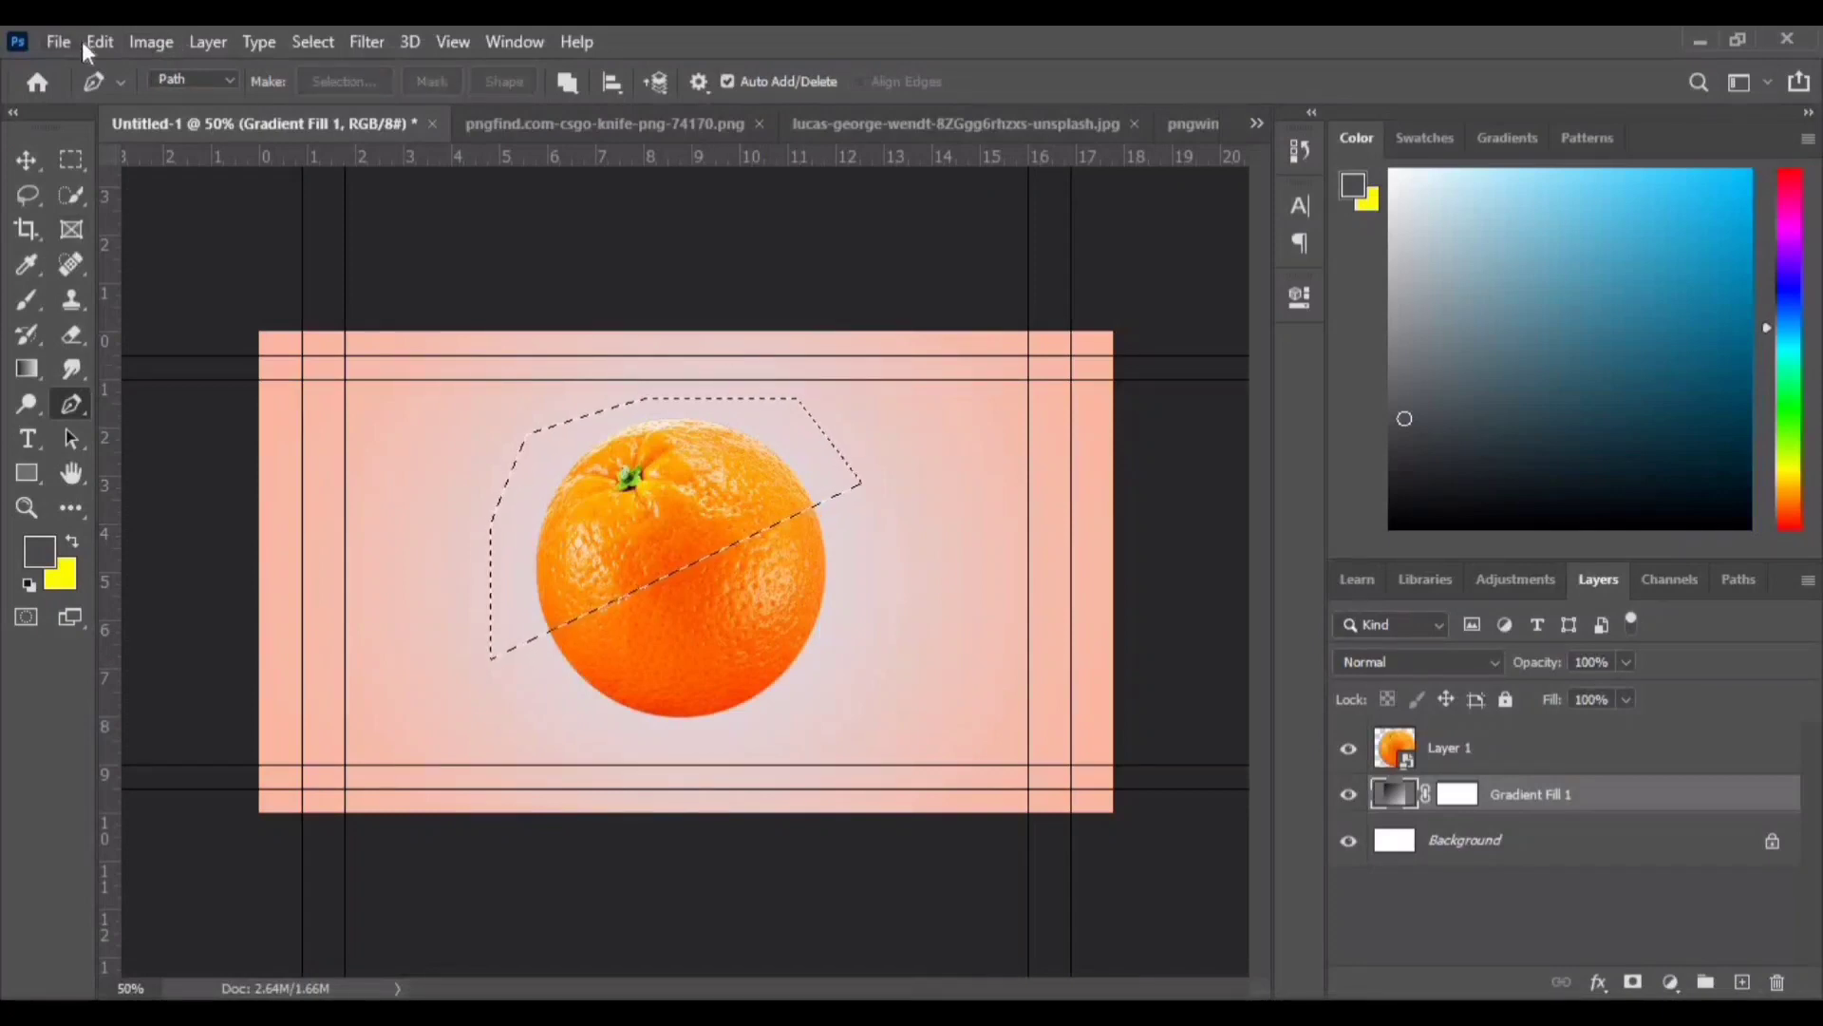
left_click(1451, 759)
key("ctrl+shift+alt+n")
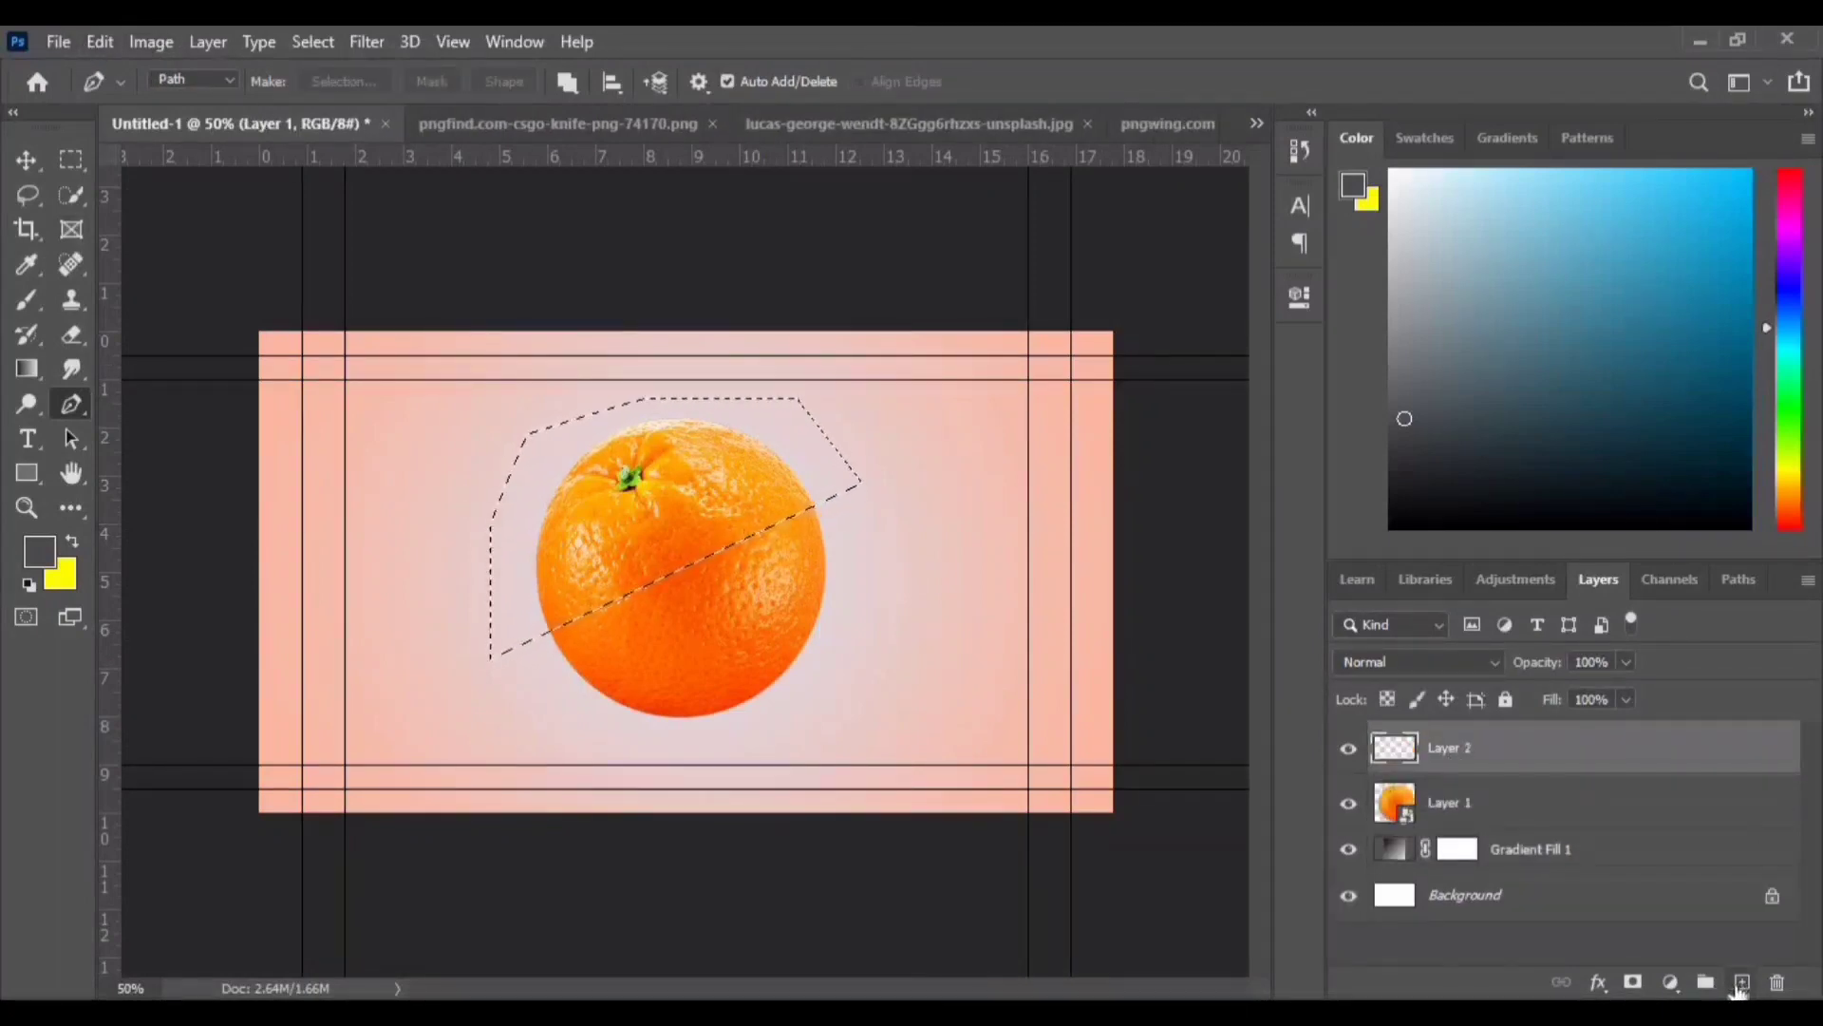
key("alt+bracketleft")
key("ctrl+j")
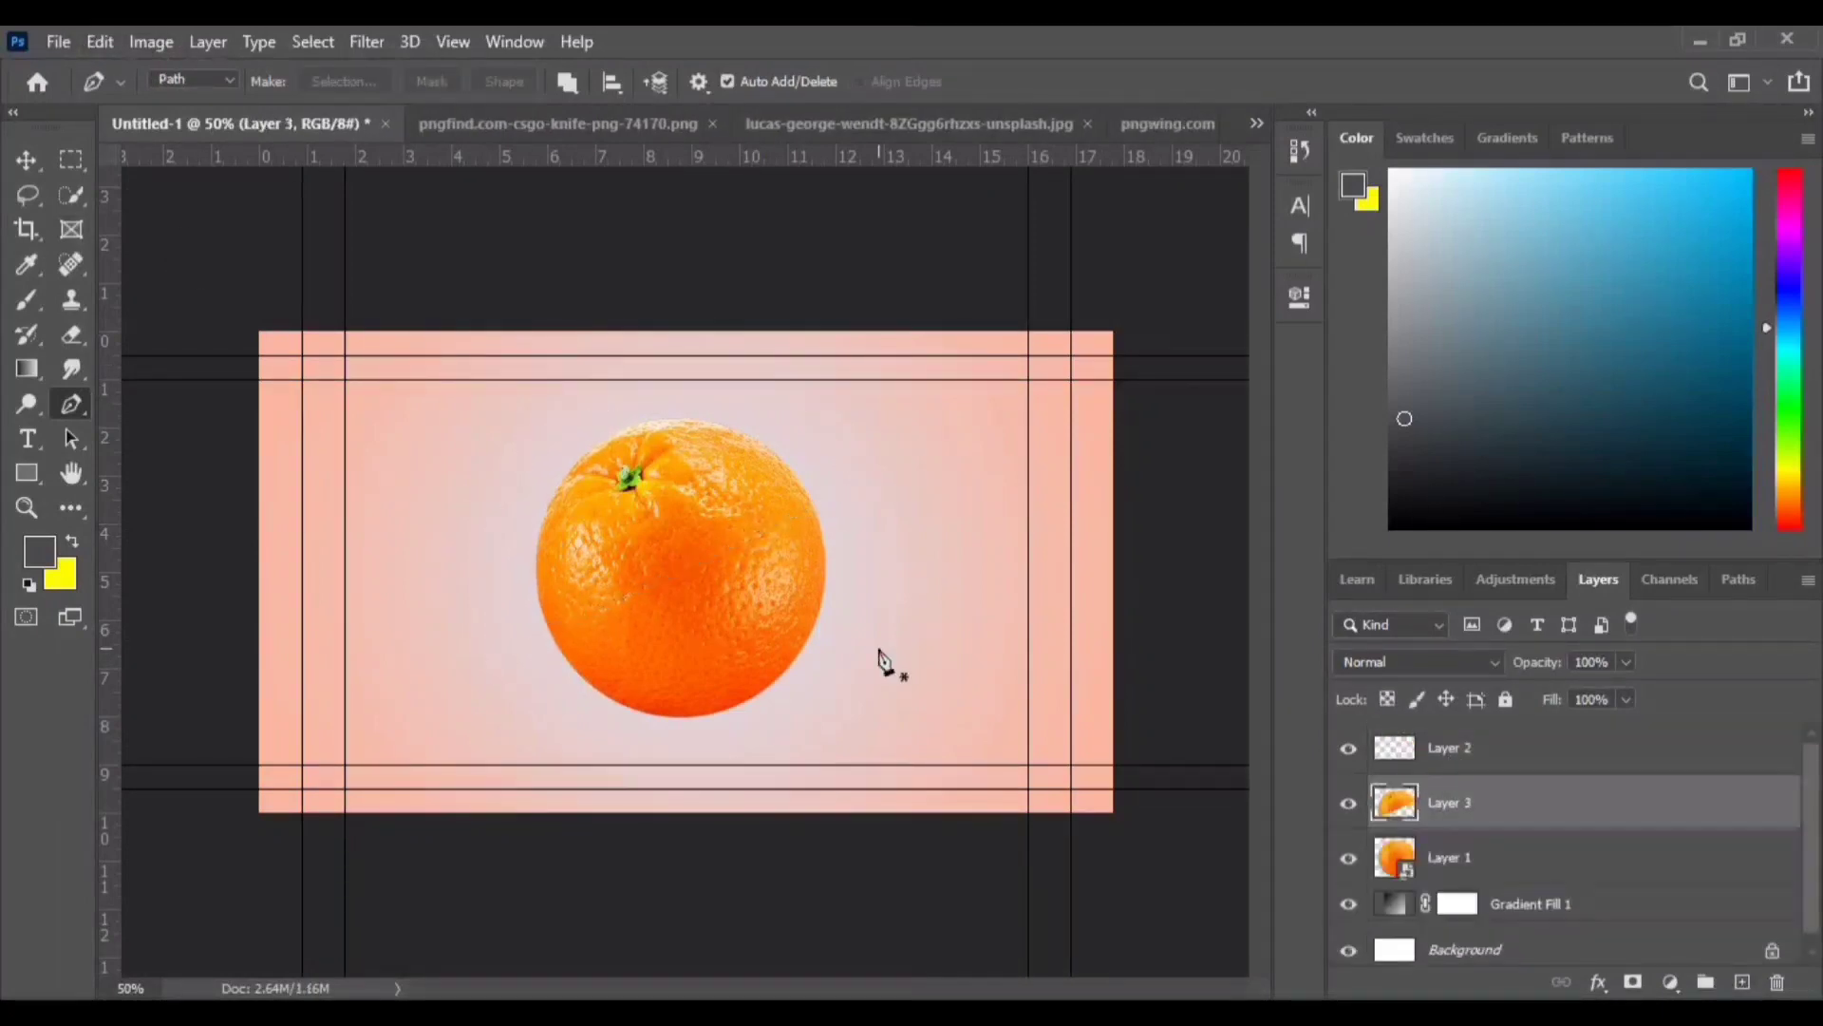
left_click(1348, 803)
left_click(1349, 858)
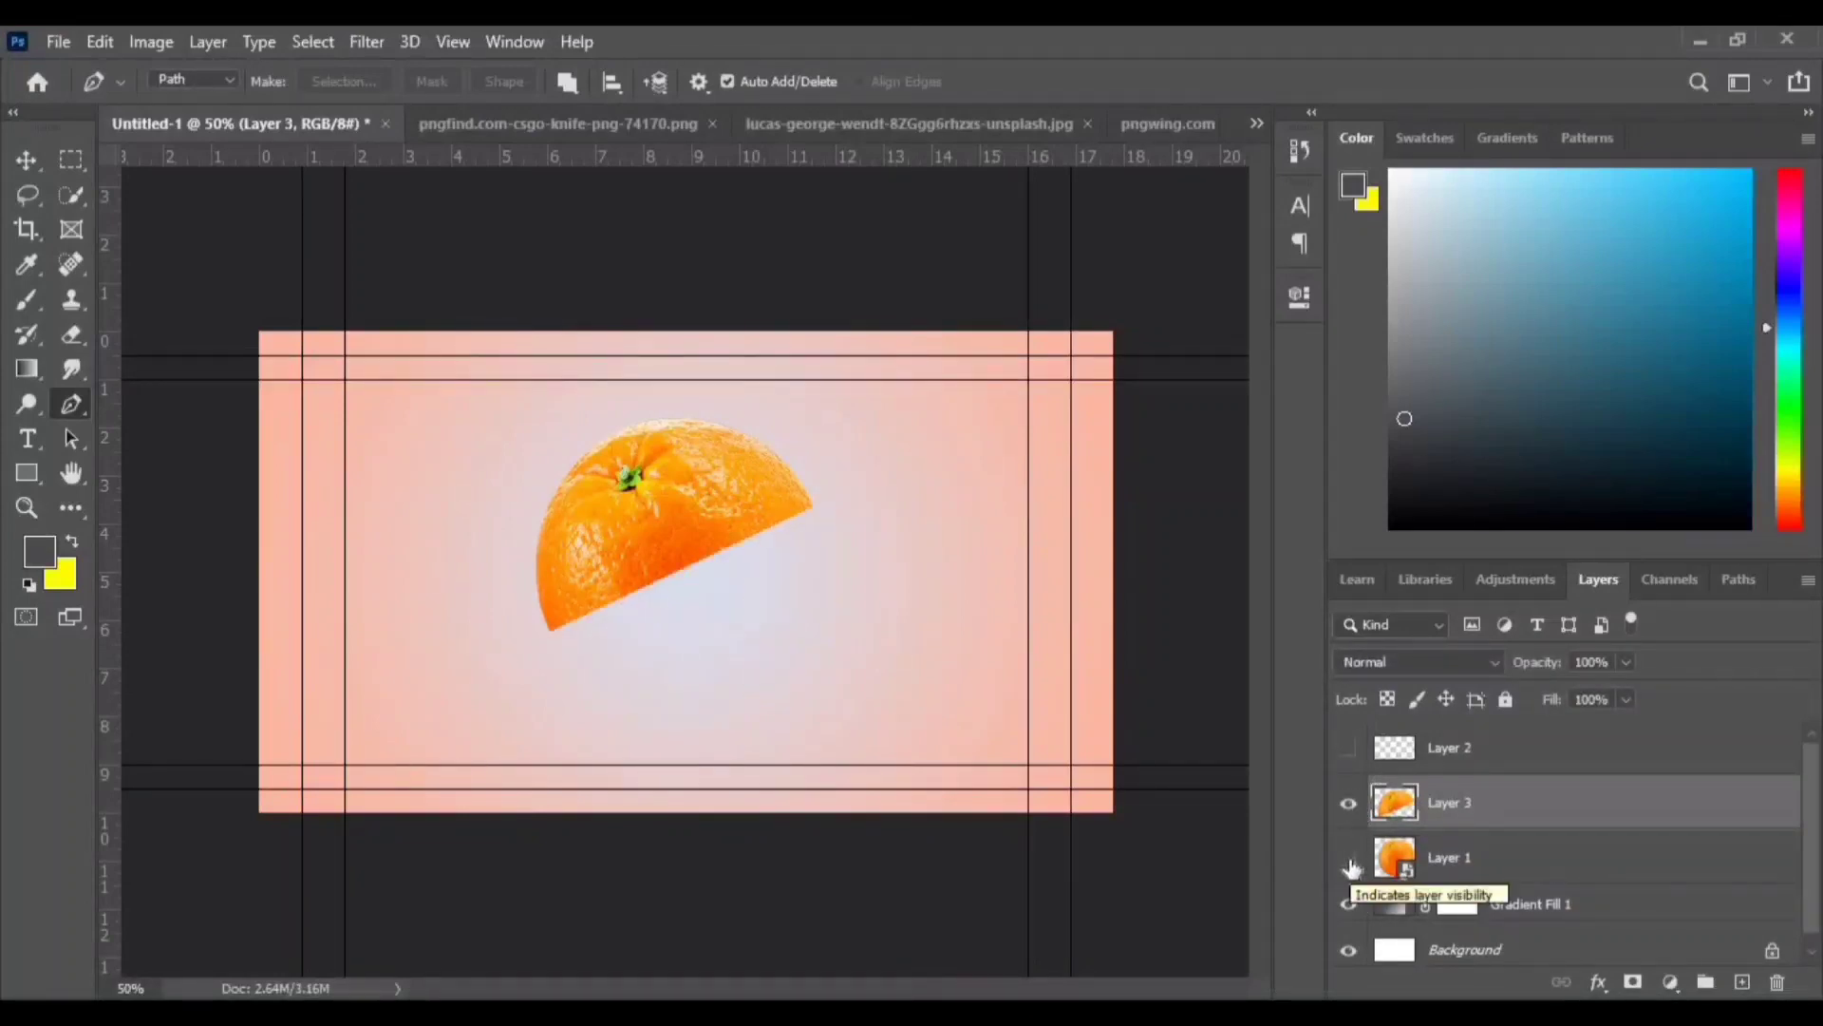
- Show the whole orange again and move the cut top half to the upper left
left_click(1349, 857)
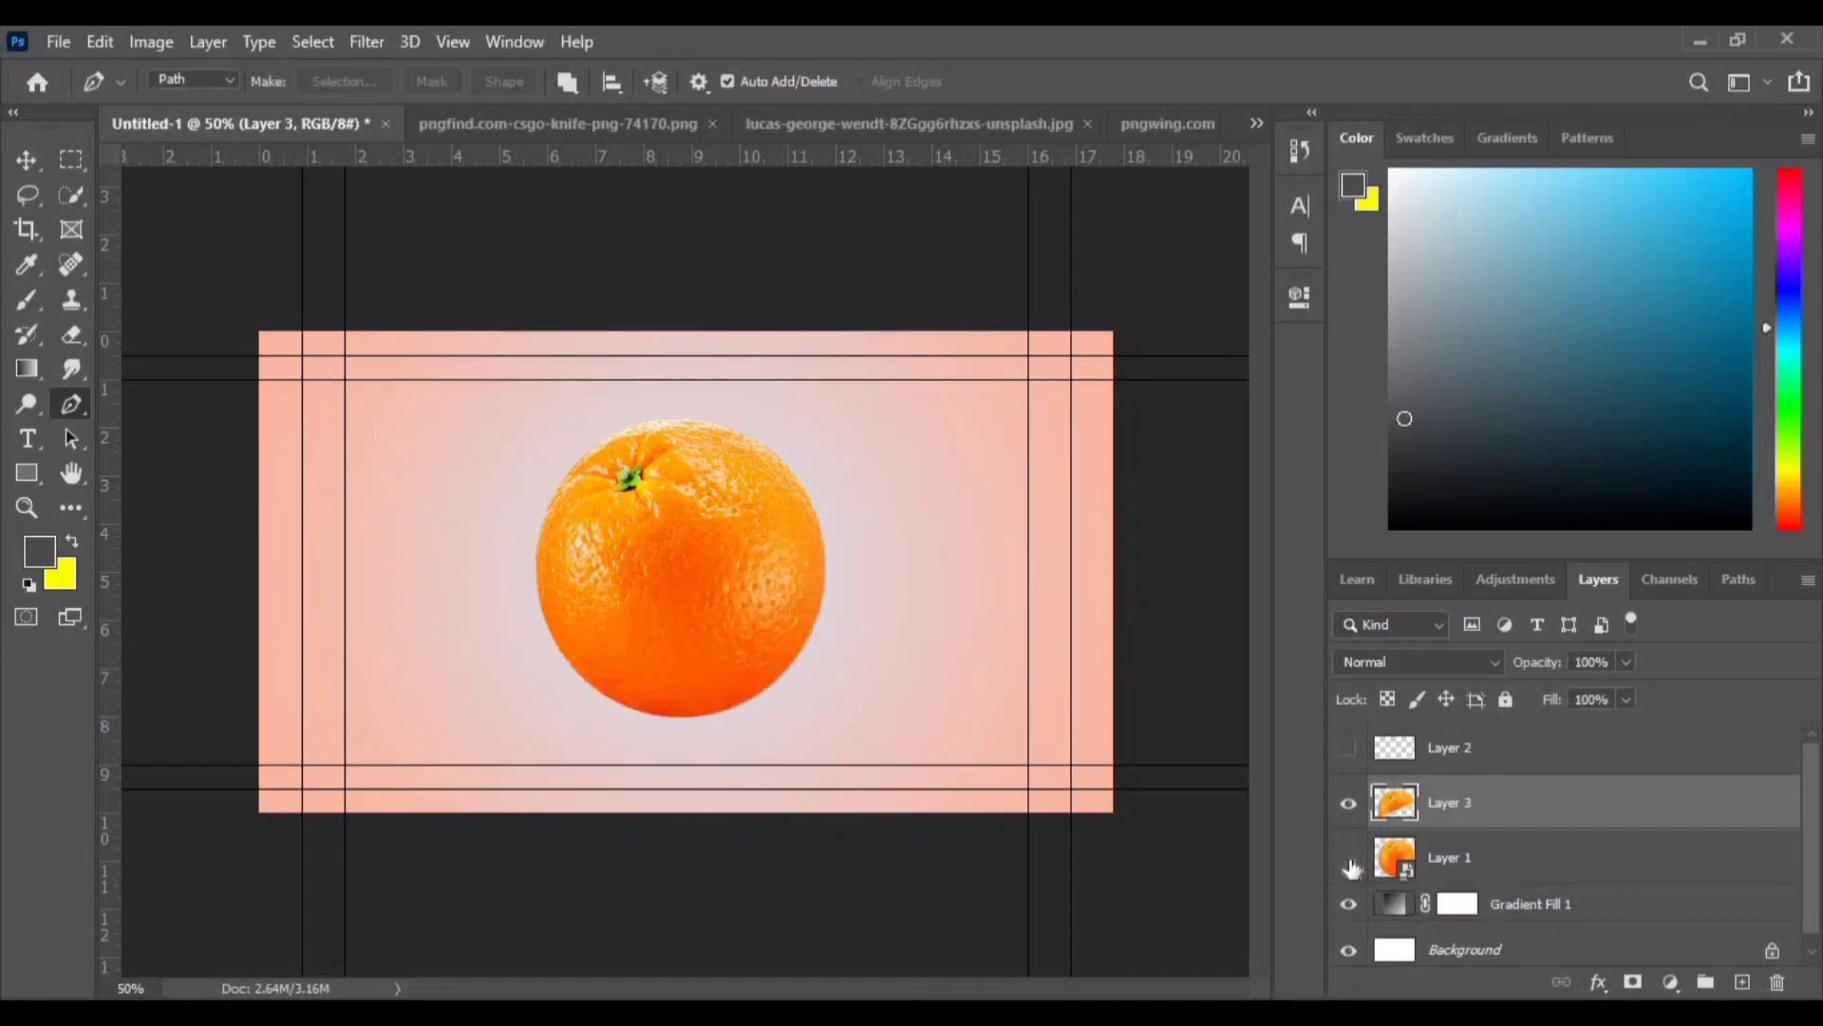
double_click(1348, 857)
left_click_drag(725, 743, 493, 655)
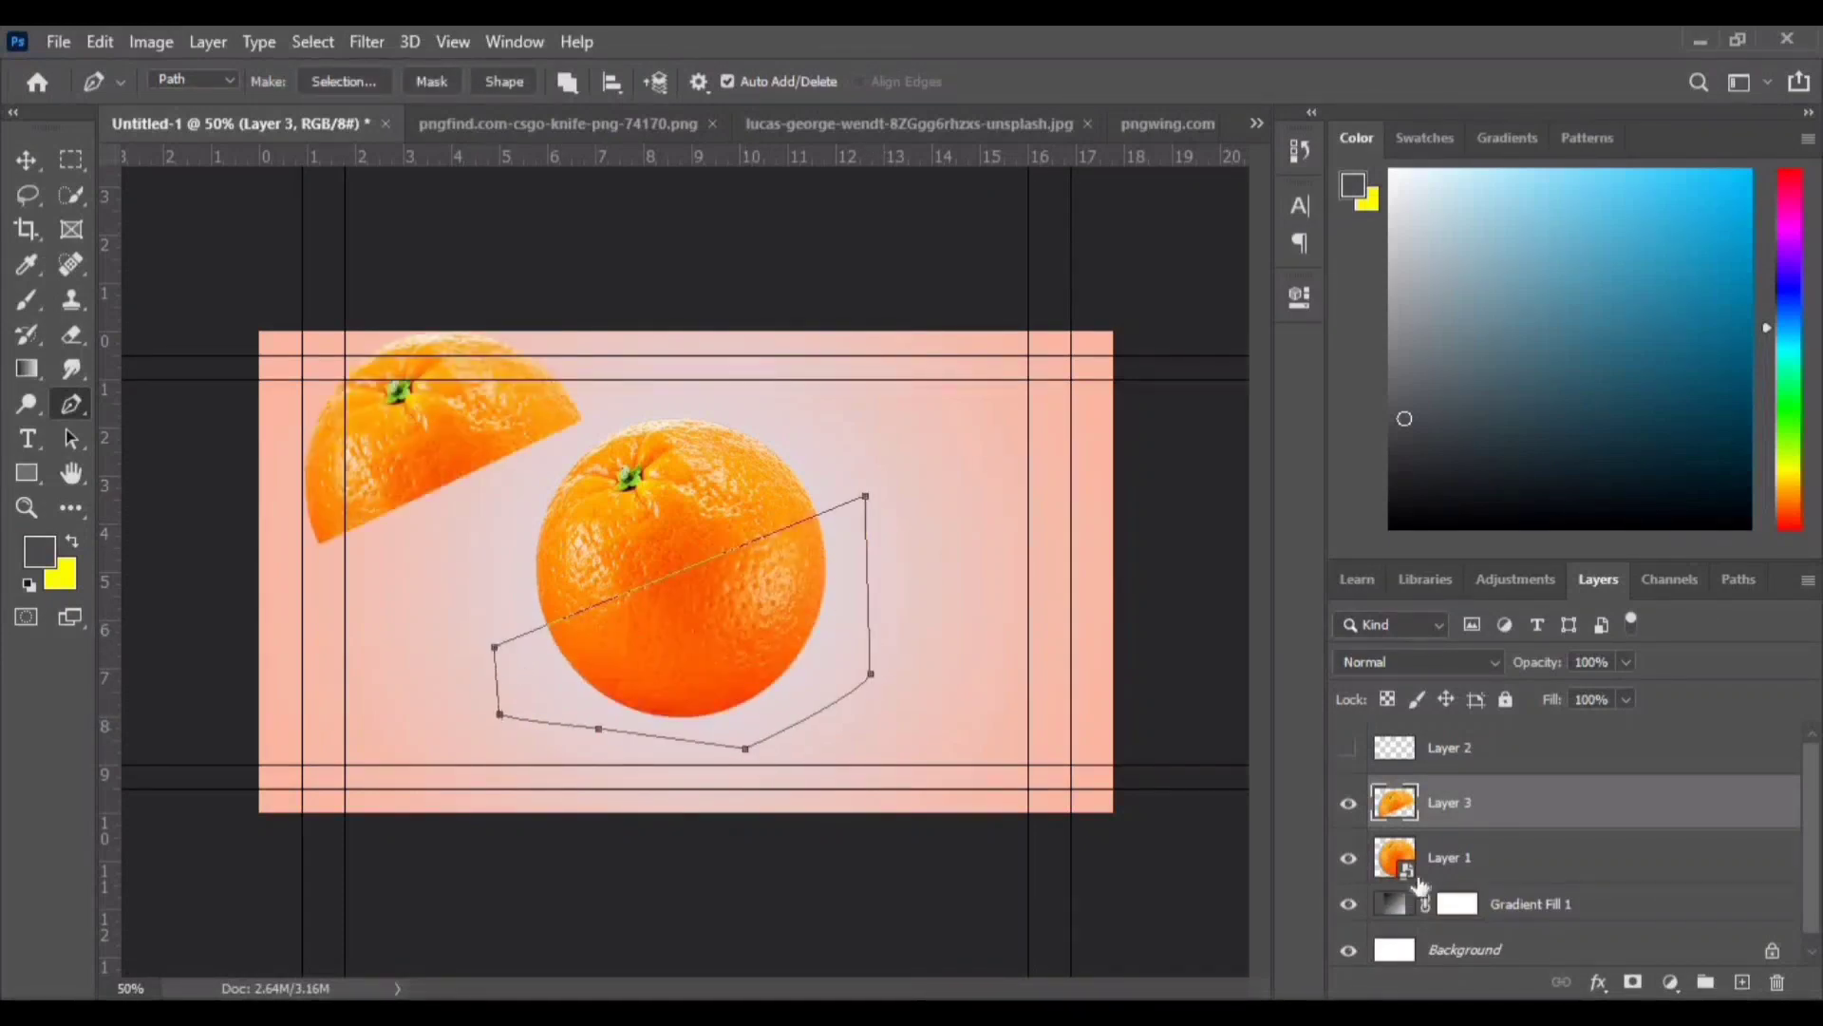
- Copy the orange's lower half onto its own Layer 4 and hide the full orange
key("ctrl+Return")
key("ctrl+j")
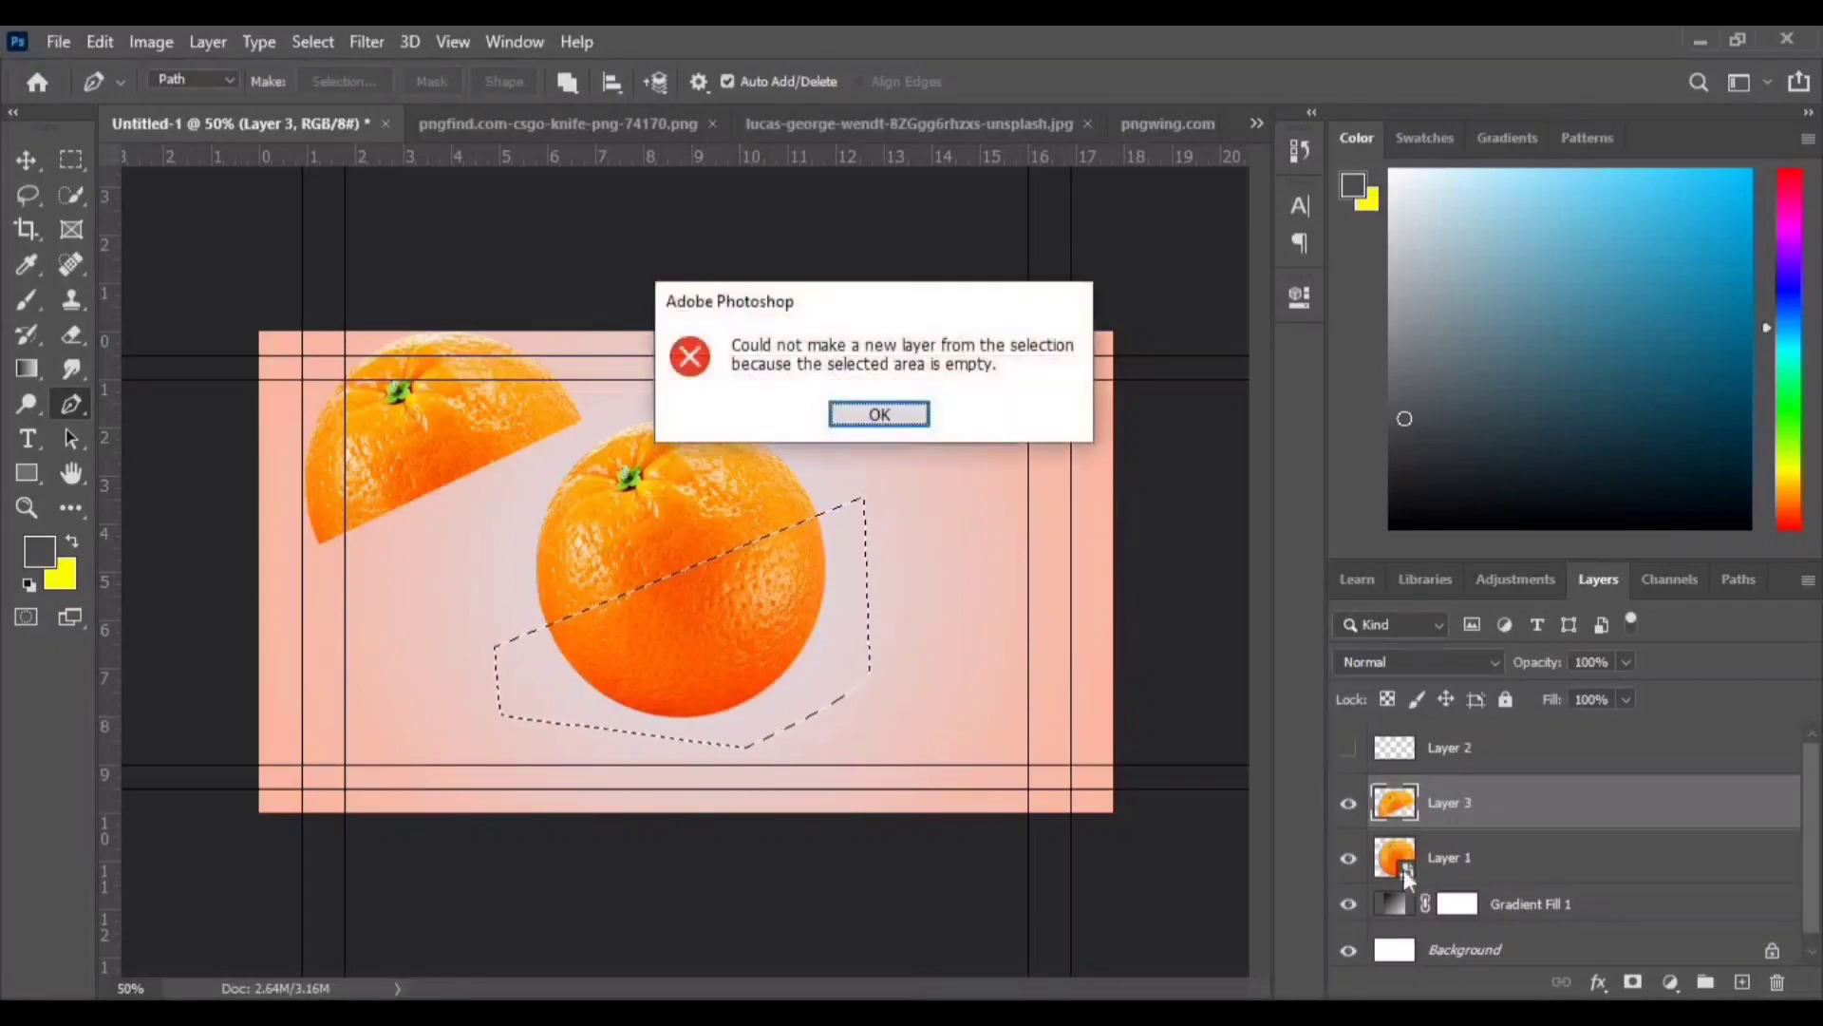
left_click(864, 415)
left_click(1449, 860)
key("ctrl+j")
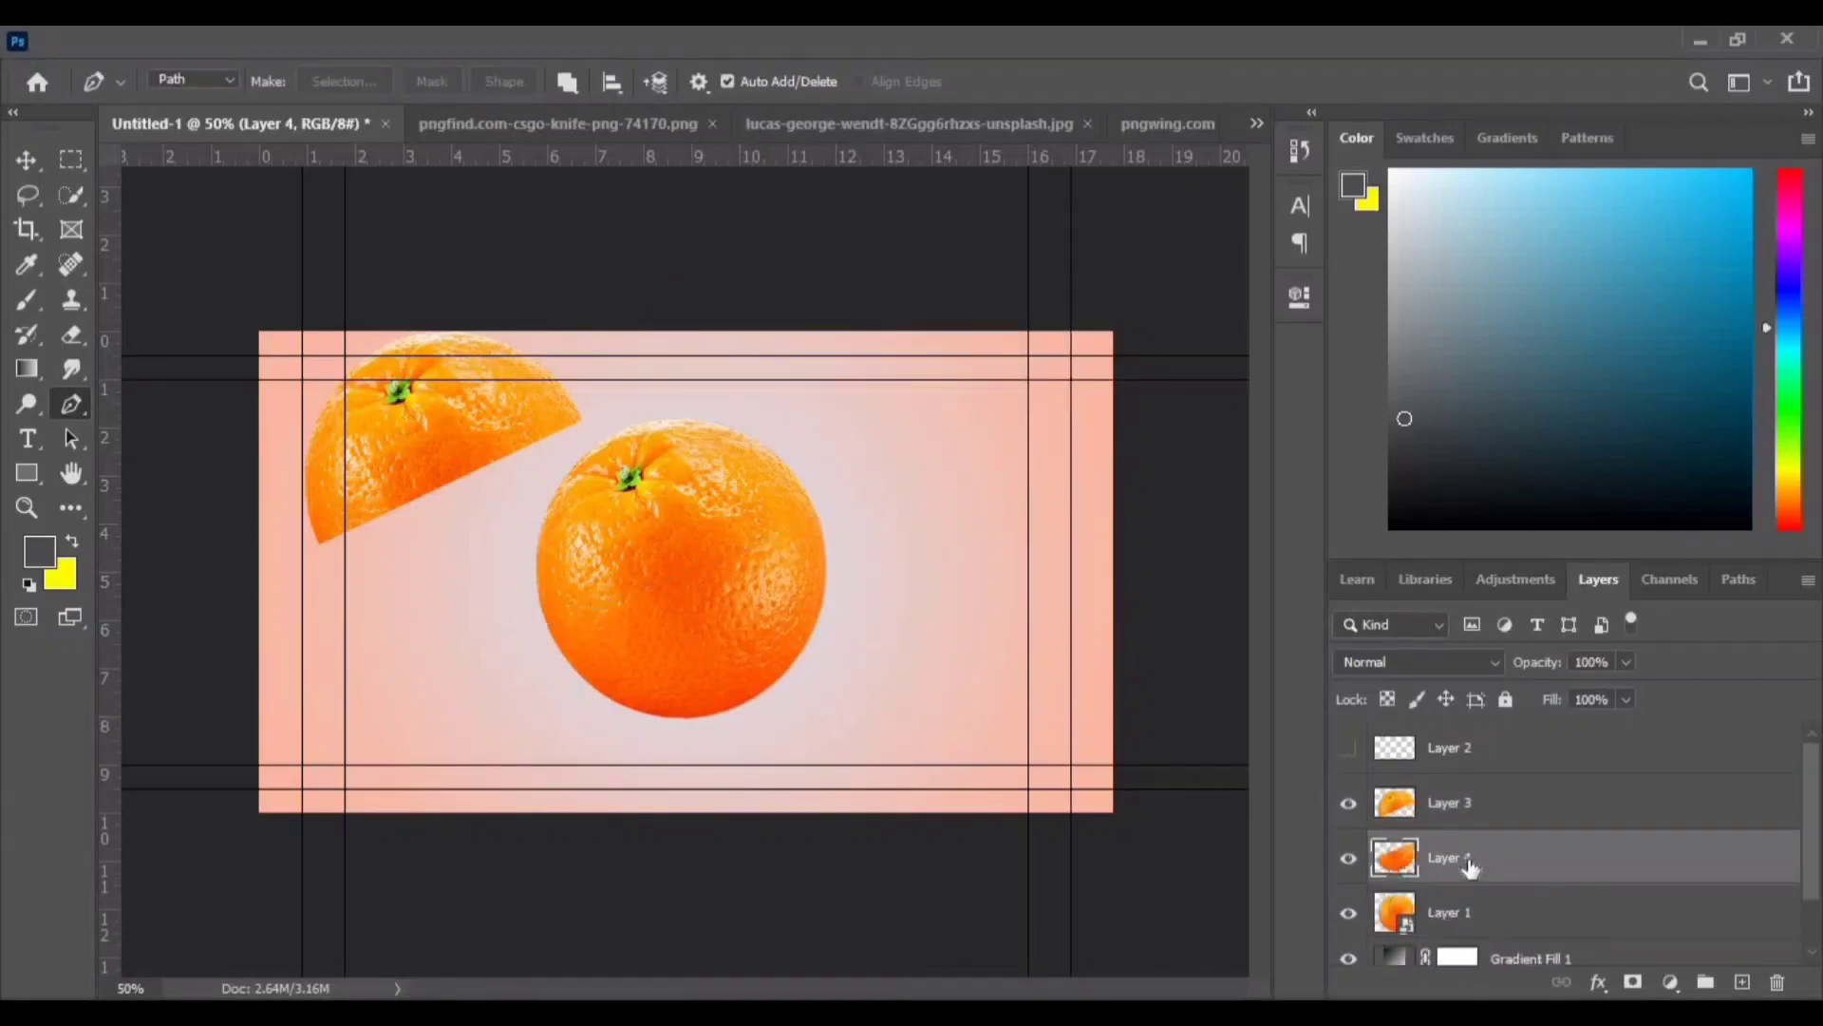
left_click(1349, 915)
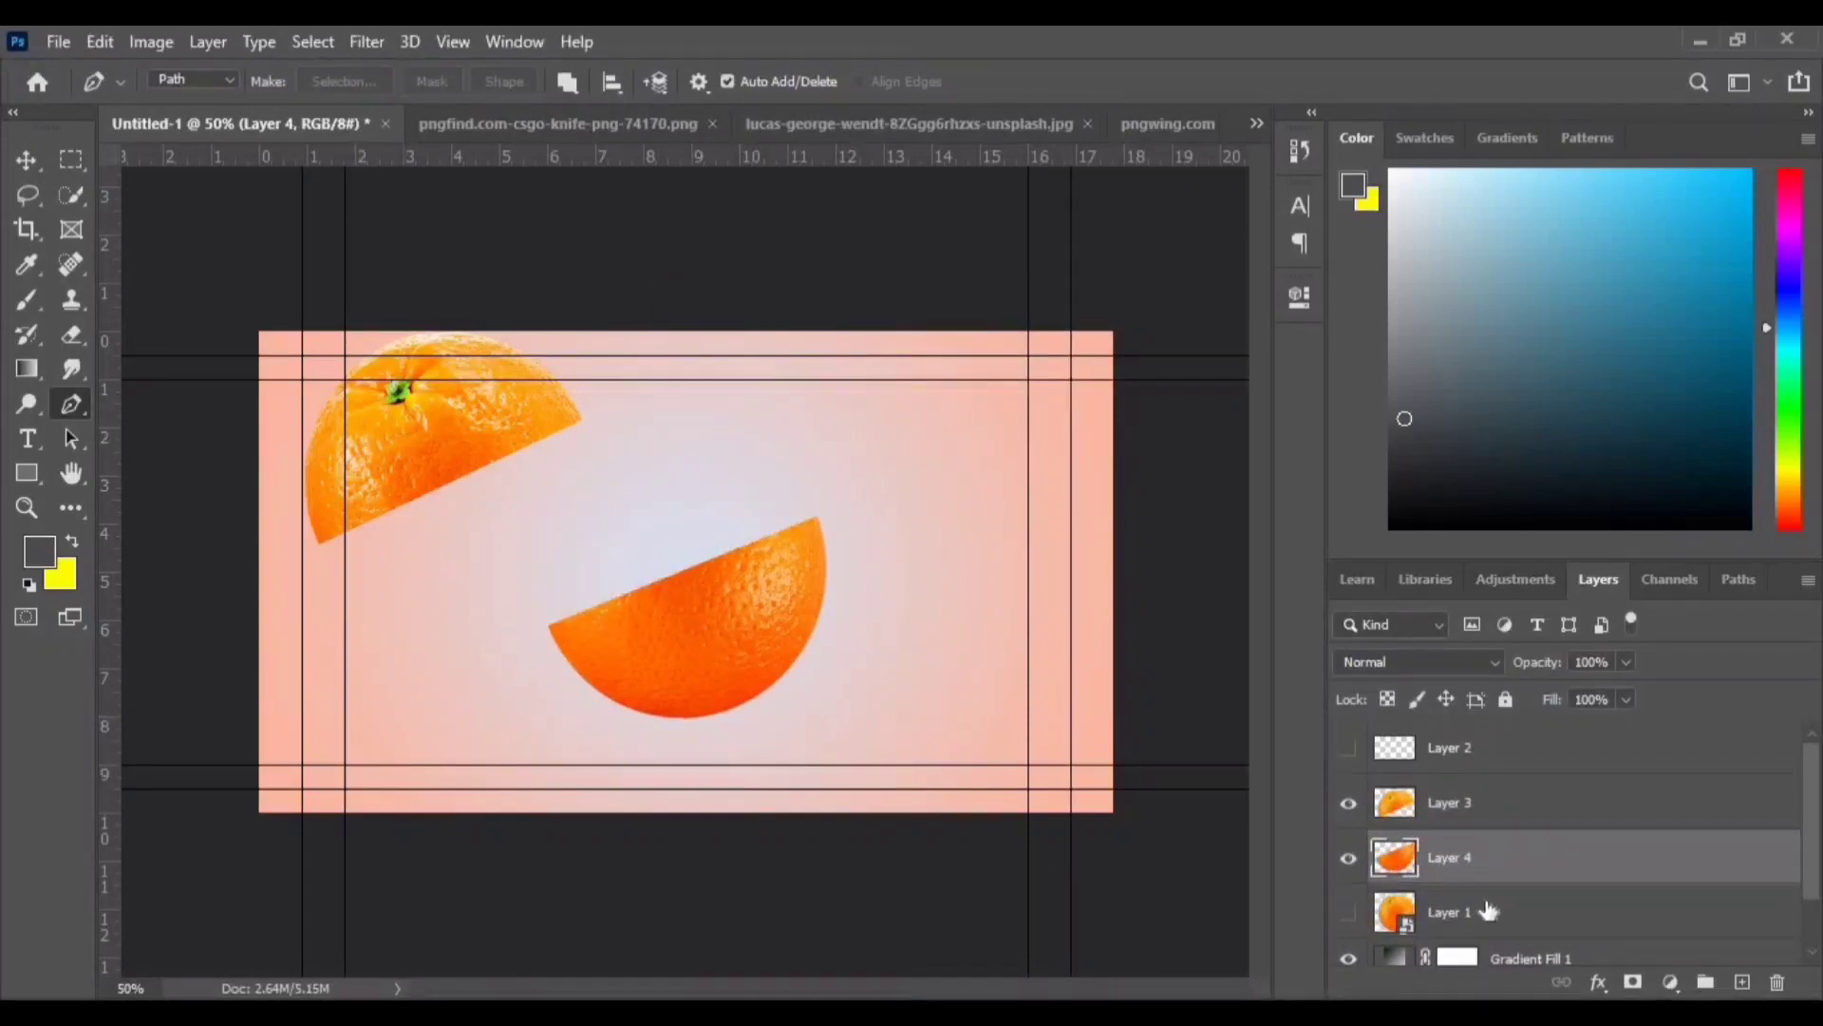
scroll(1488, 912, "down", 2)
- Align the top half above the bottom half, then bring up the teal orange-slices photo
key("v")
left_click_drag(408, 452, 596, 452)
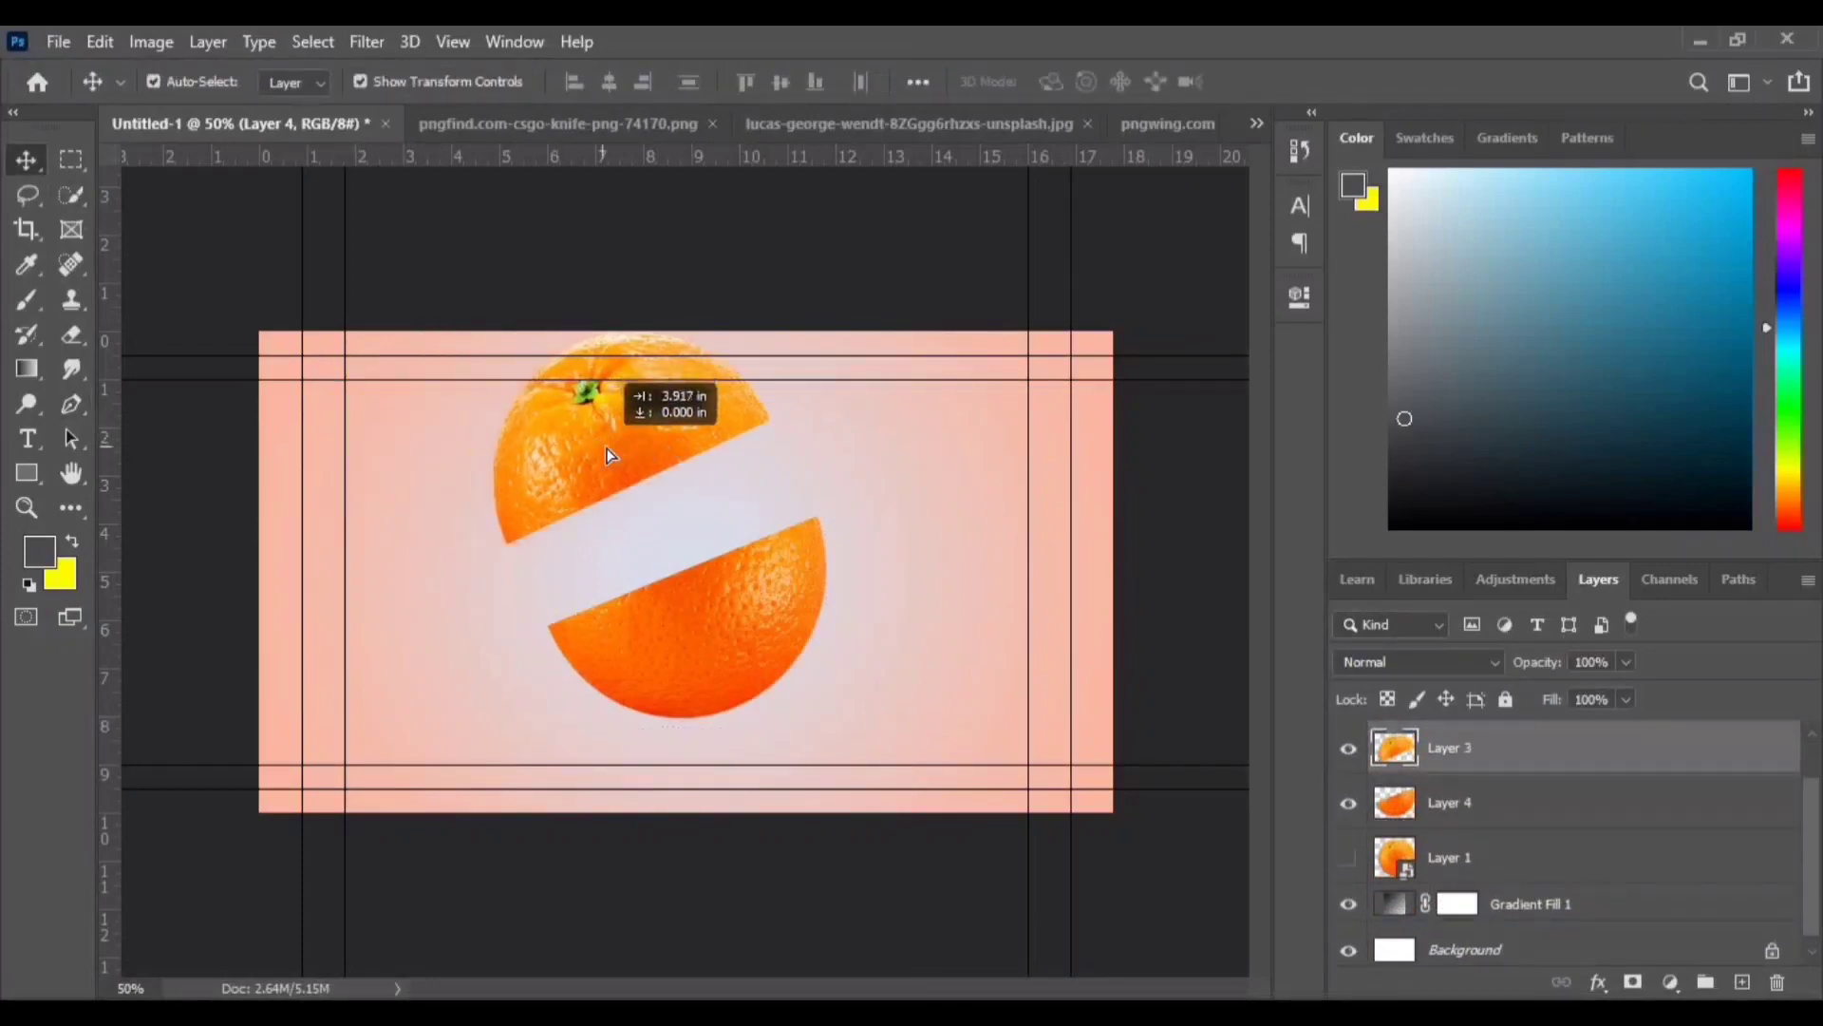
left_click(741, 649)
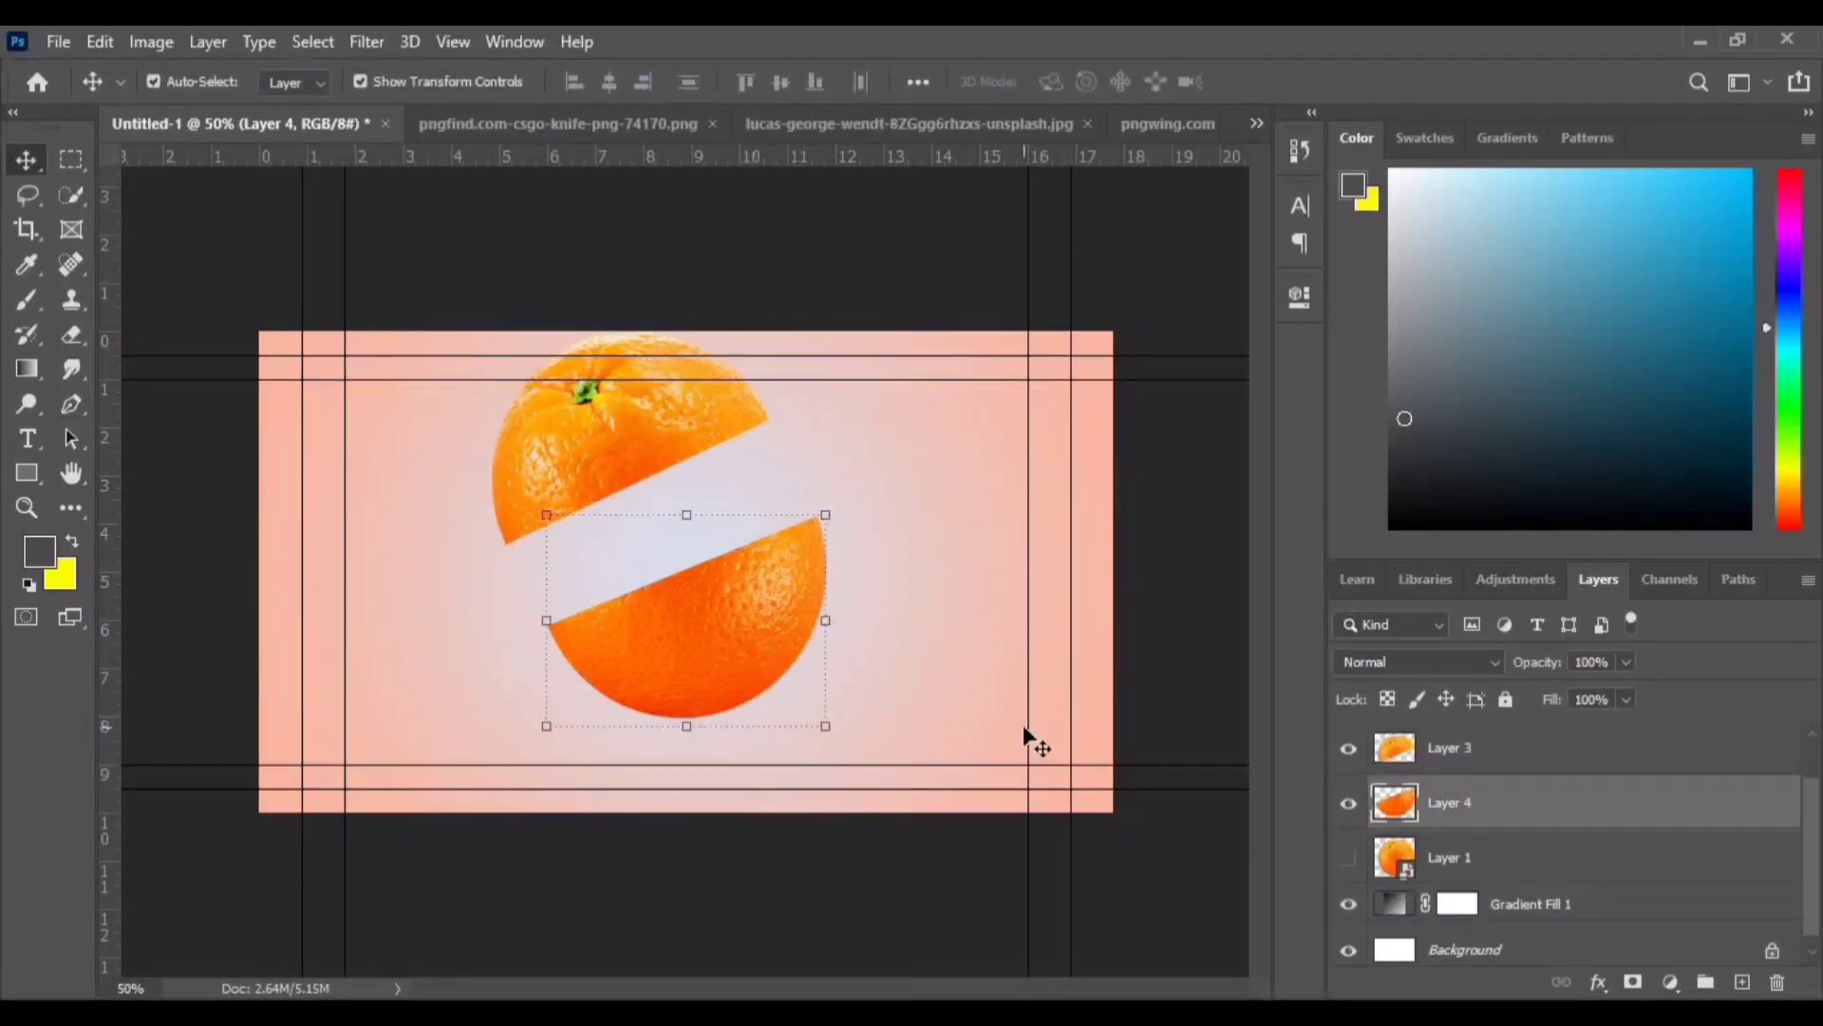
key("ctrl+plus")
left_click(635, 390, "ctrl")
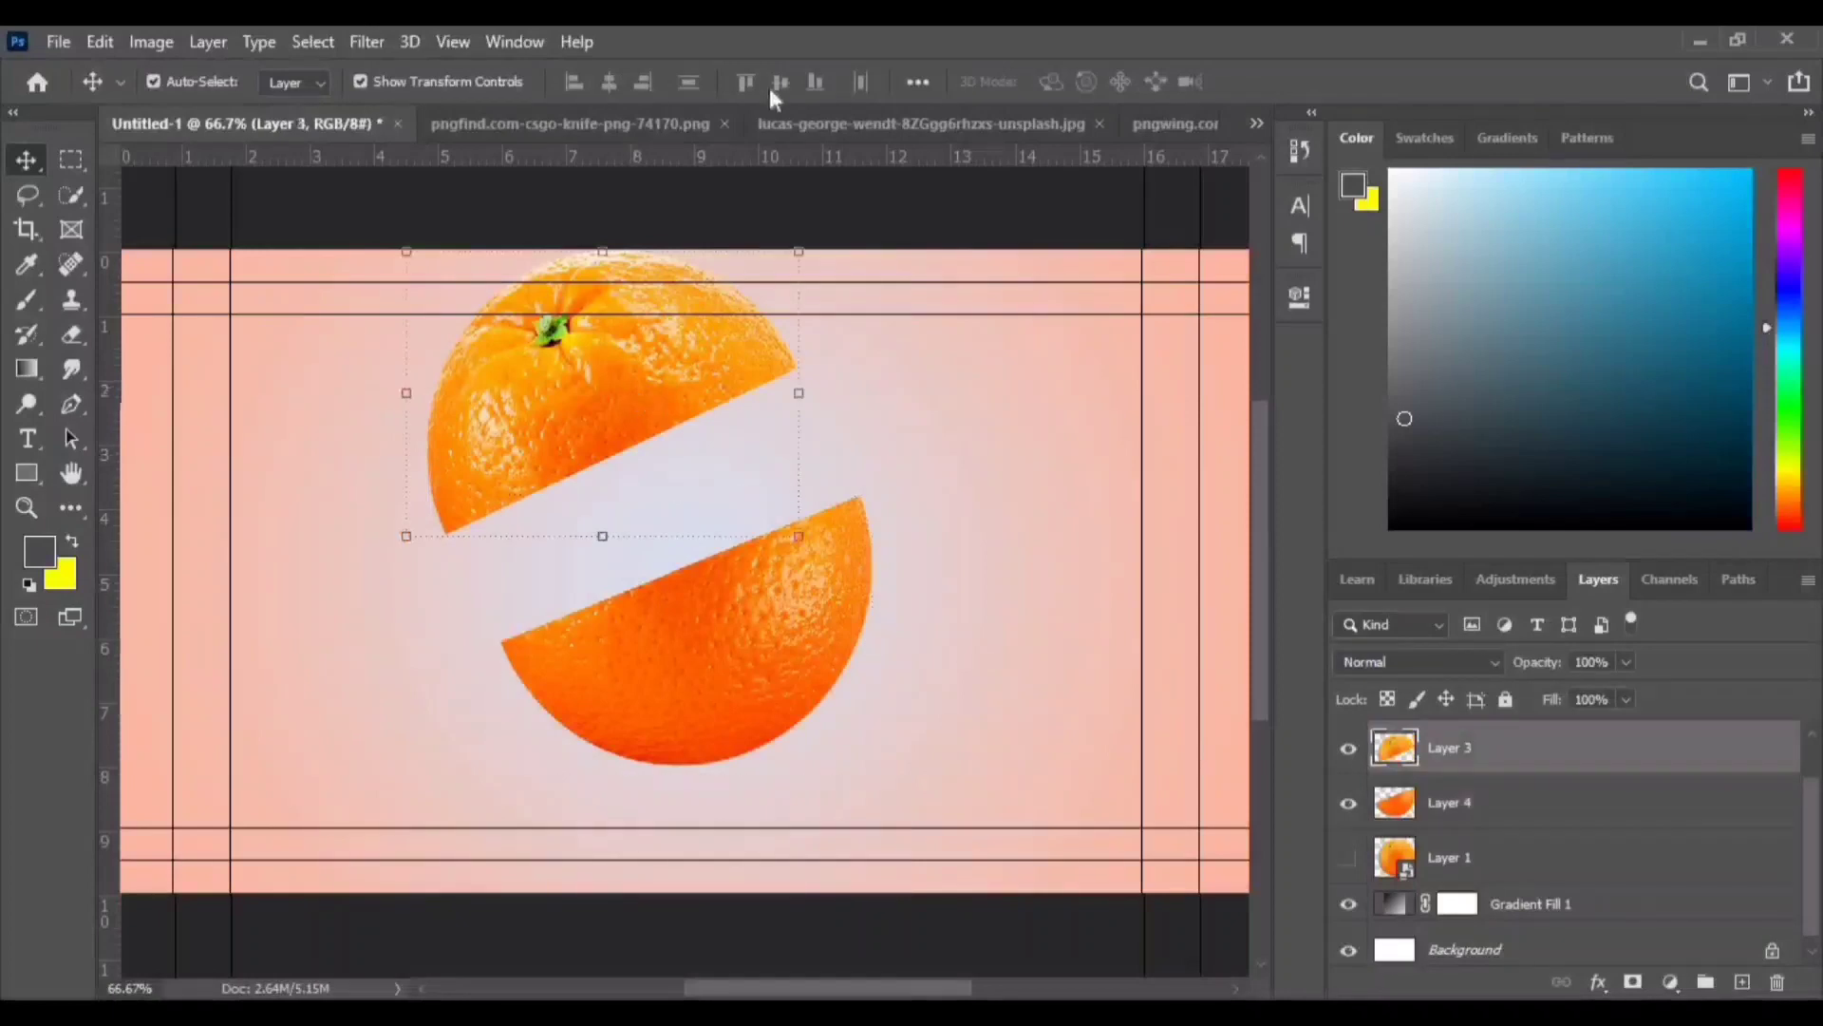
left_click(788, 123)
- Quick-select the lower halved slice in the teal photo, copy it, and drag it into Untitled-1
key("ctrl+plus")
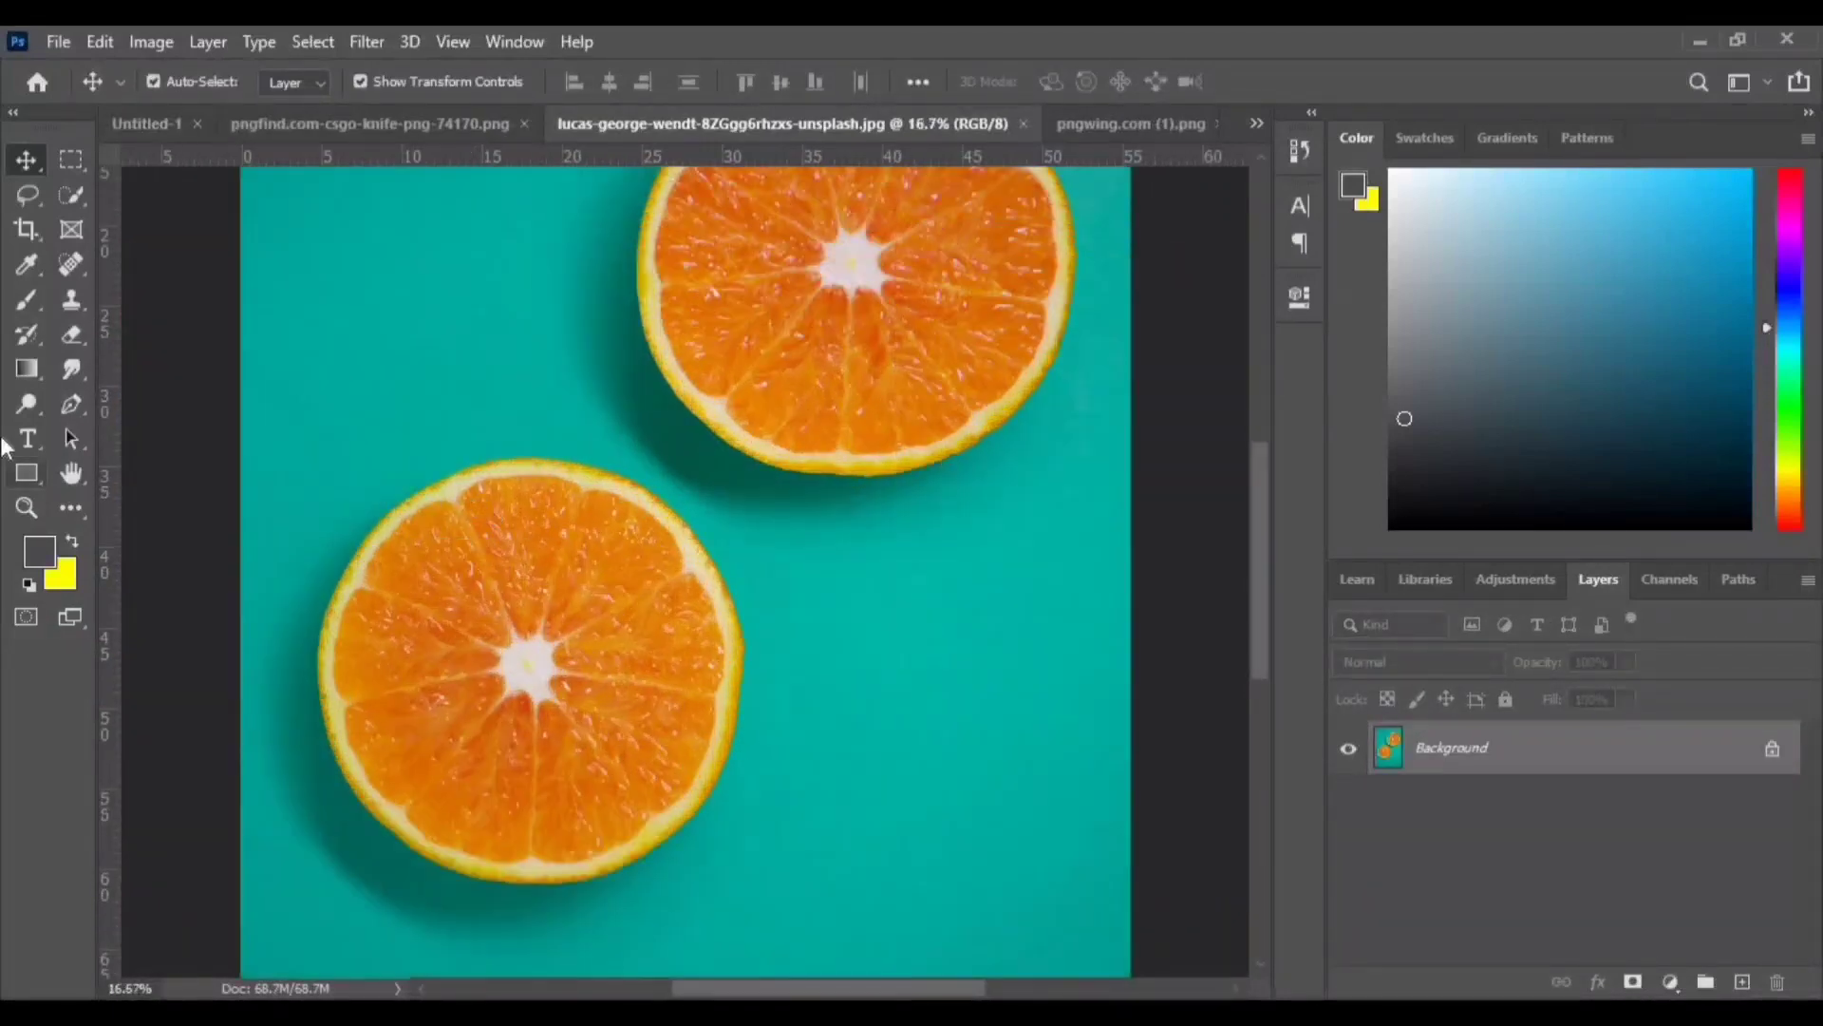
left_click(89, 196)
left_click(190, 216)
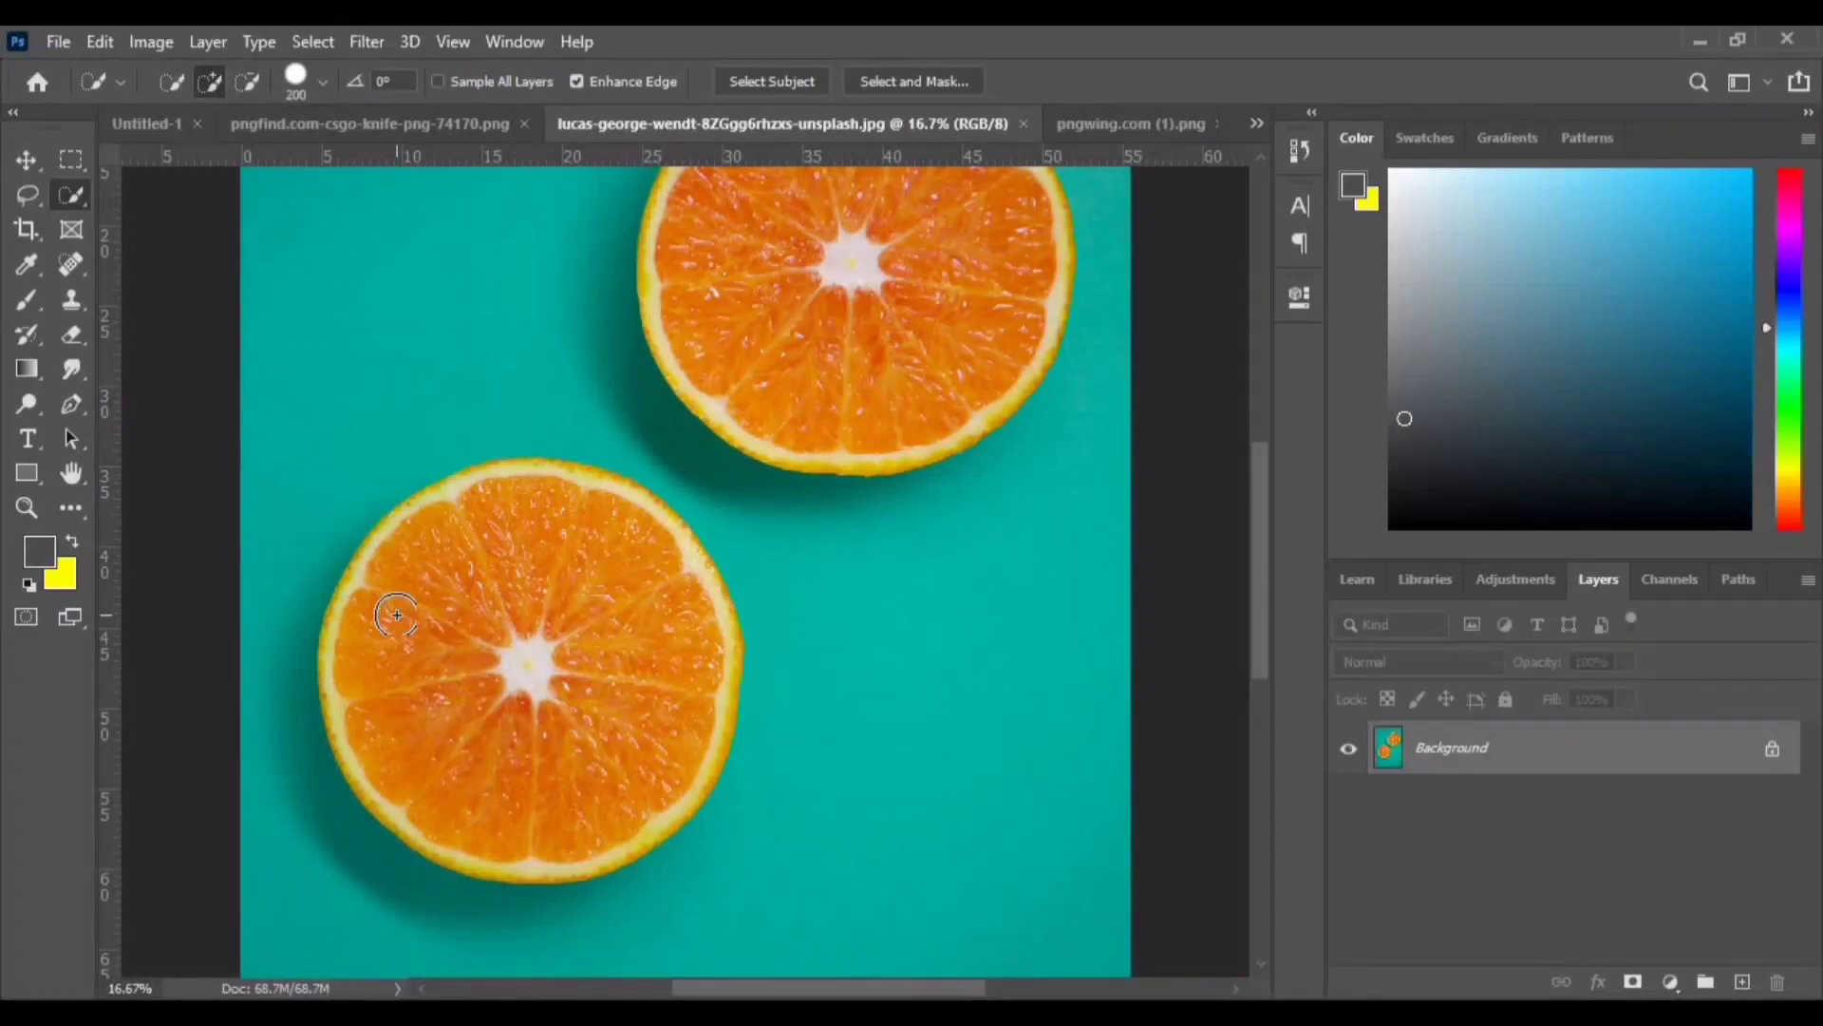
left_click_drag(535, 504, 716, 702)
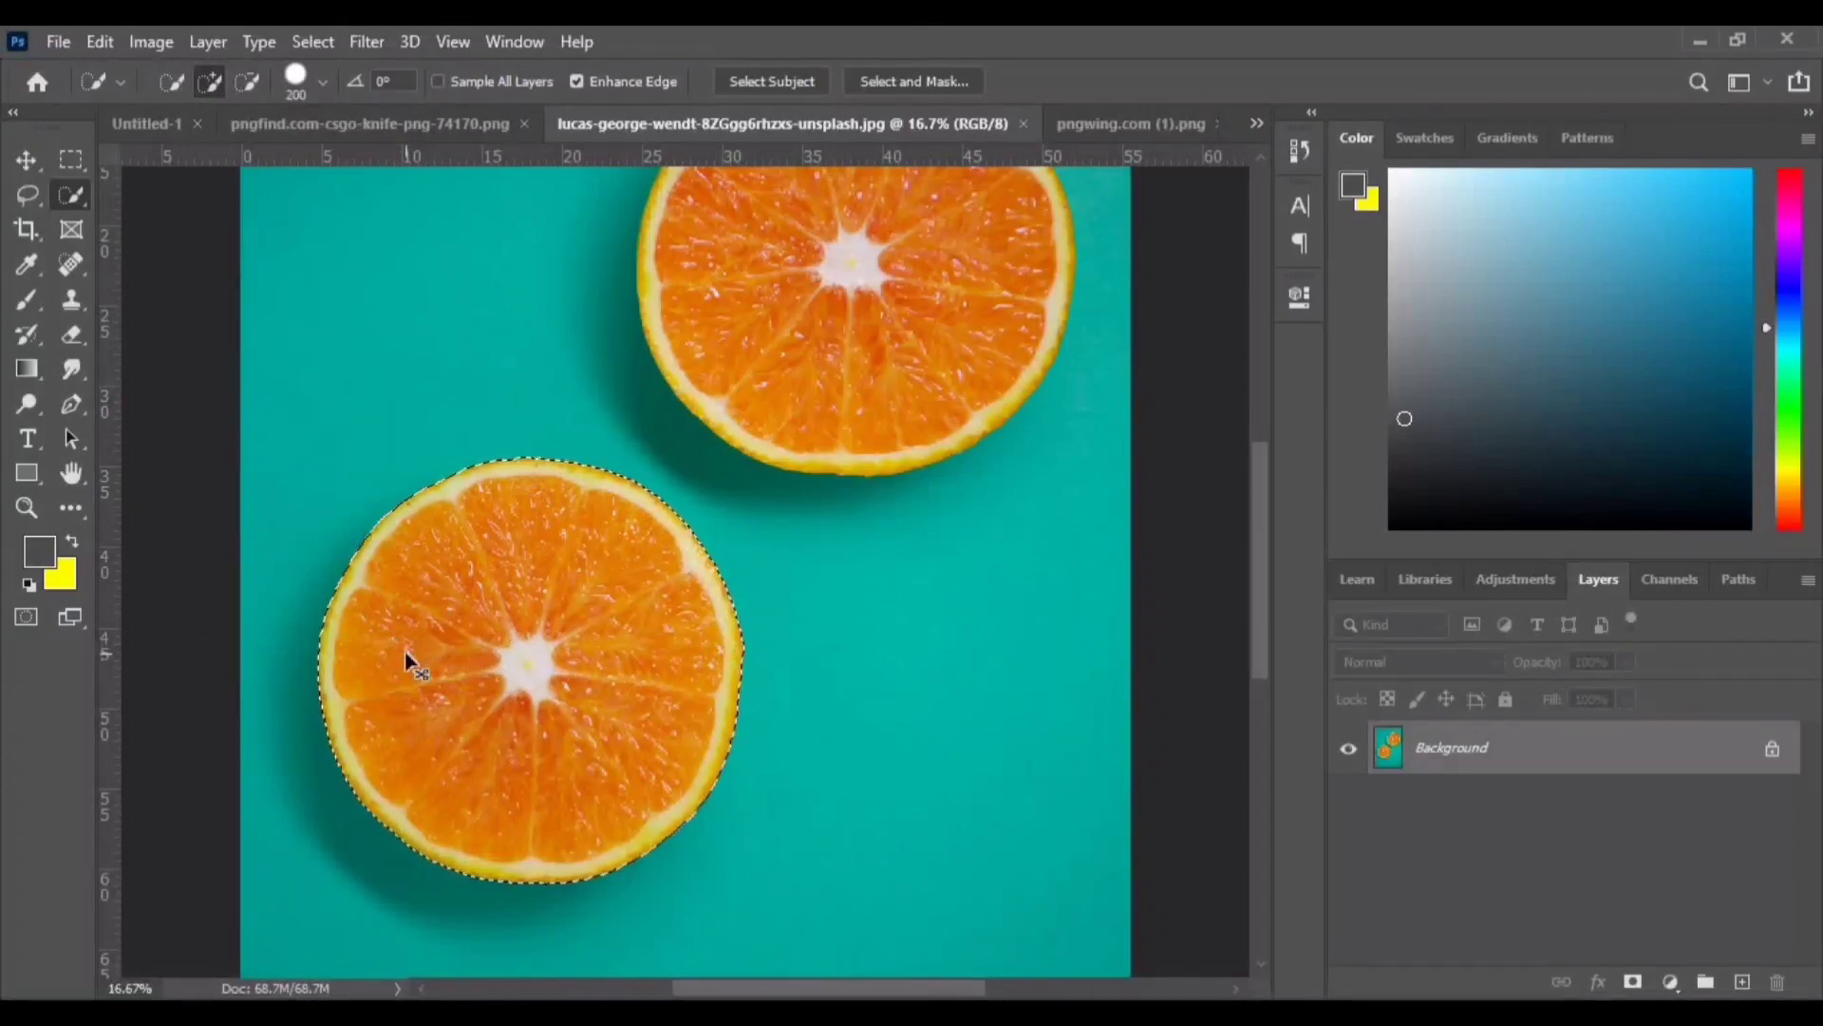
key("ctrl+j")
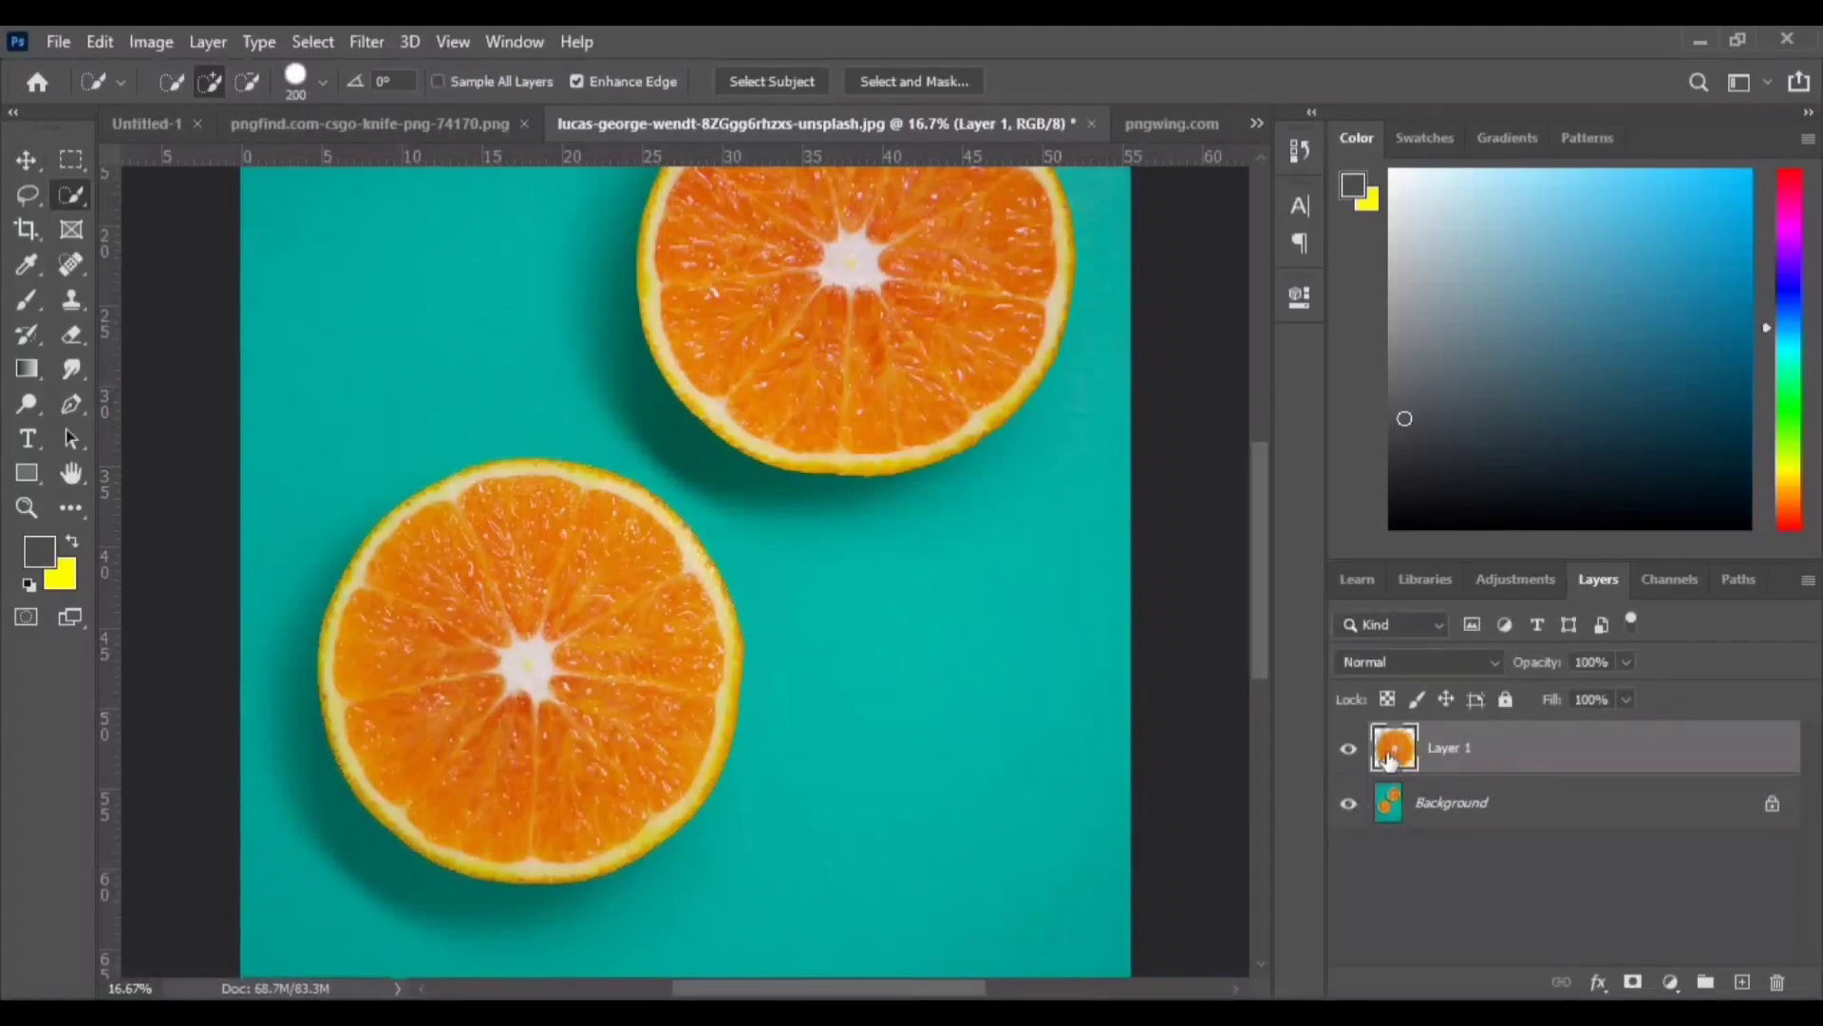
left_click(26, 159)
left_click_drag(492, 680, 680, 551)
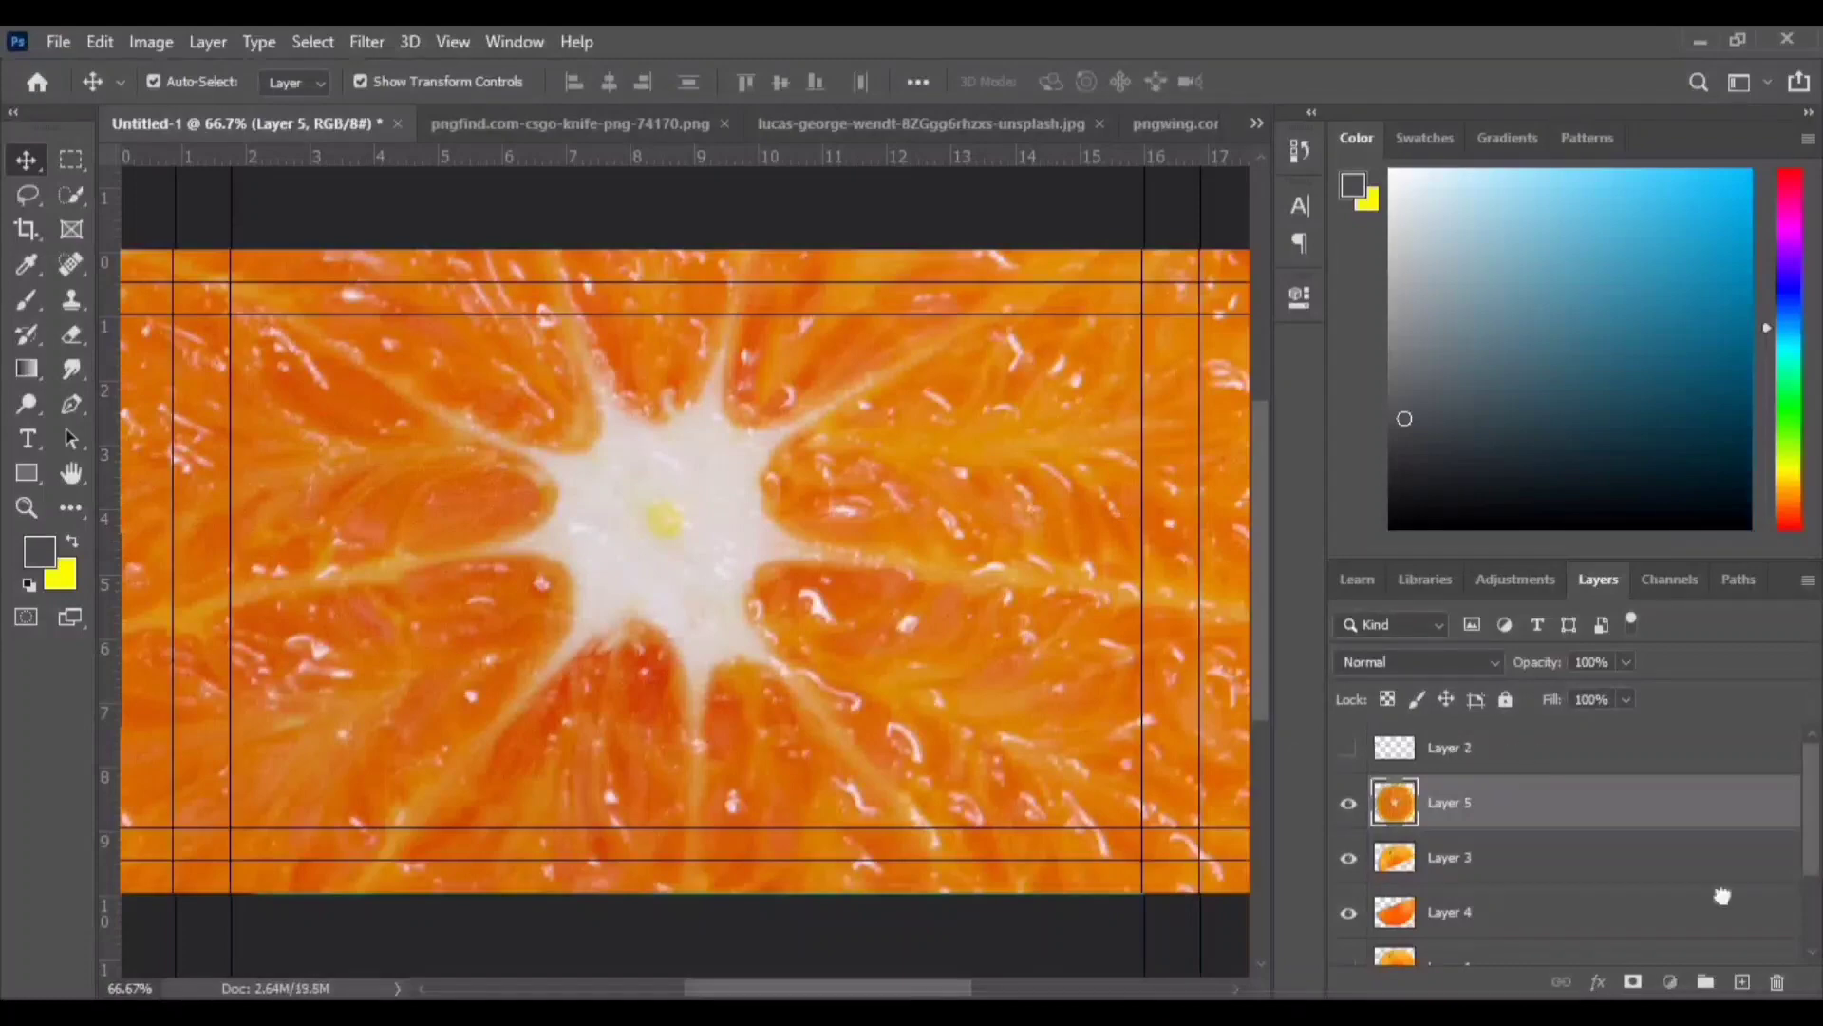
- Convert Layer 5 to a smart object and scale it to about 21% over the lower half
left_click_drag(1573, 748, 1742, 981)
mouse_move(1573, 751)
left_mouse_down()
mouse_move(1727, 973)
mouse_move(1510, 852)
left_mouse_up()
right_click(1518, 752)
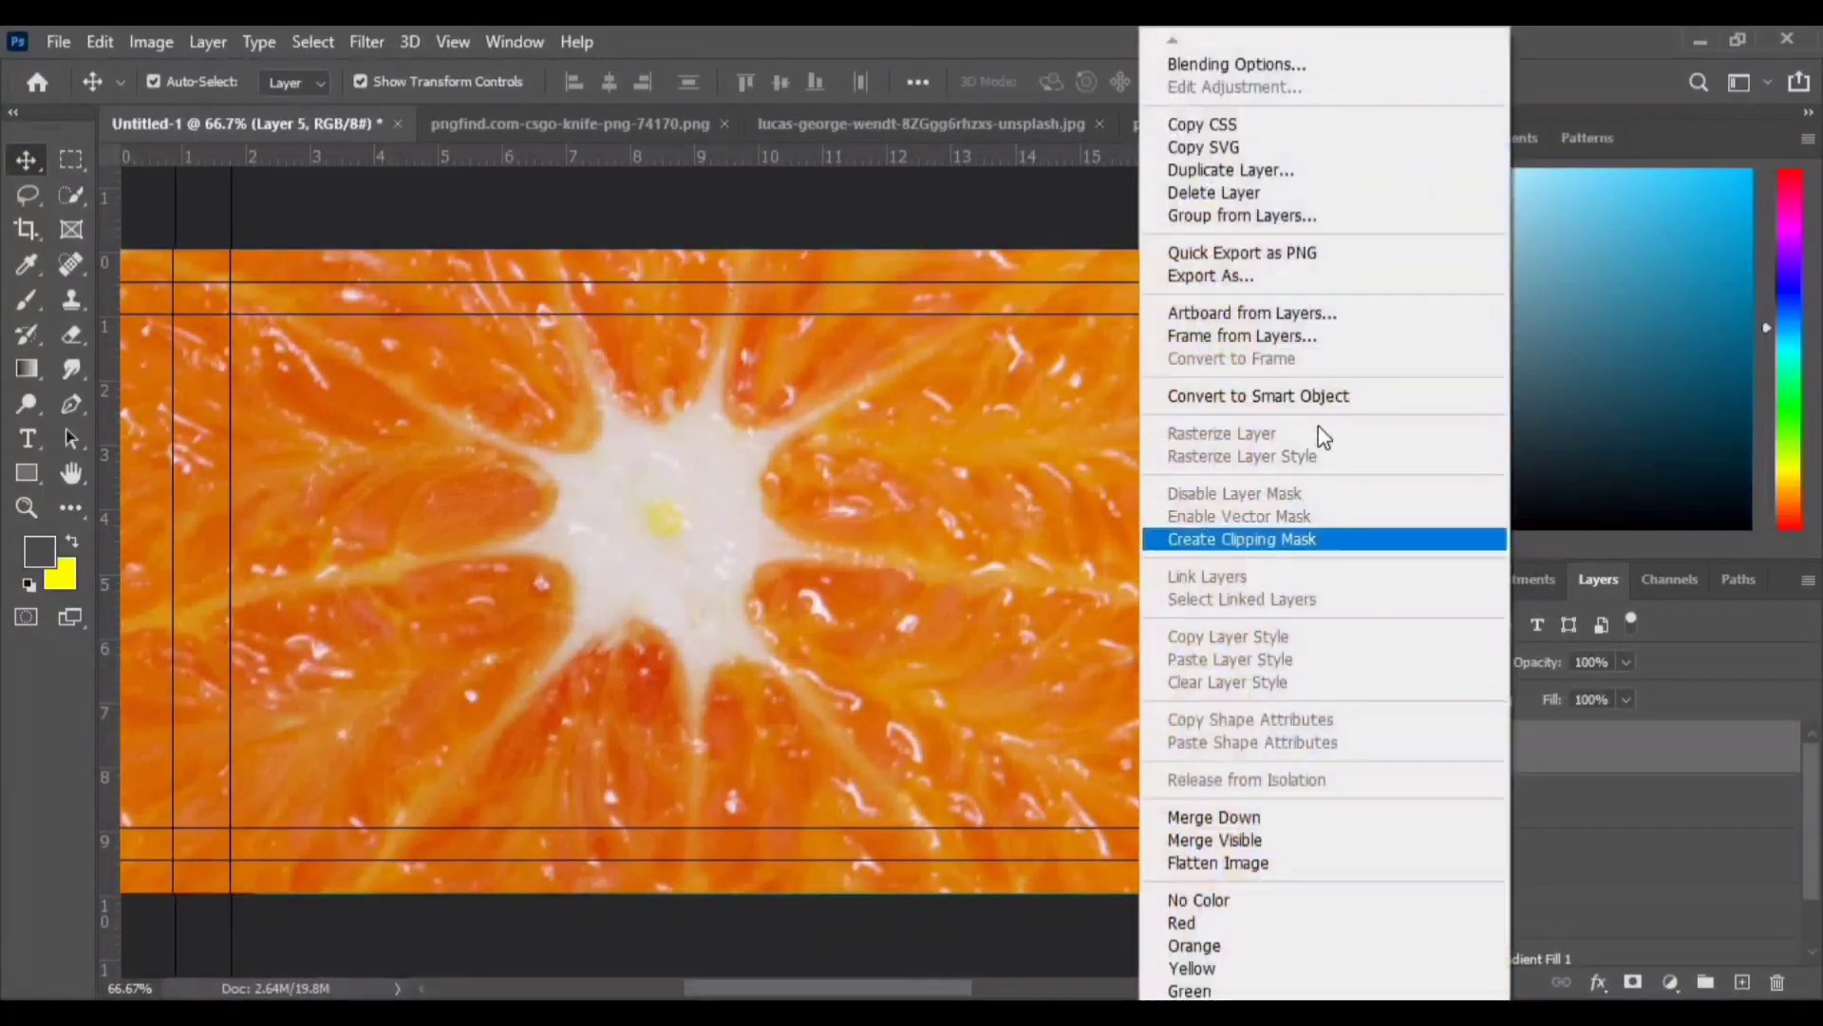
left_click(1302, 395)
key("ctrl+minus")
key("ctrl+minus")
key("ctrl+minus")
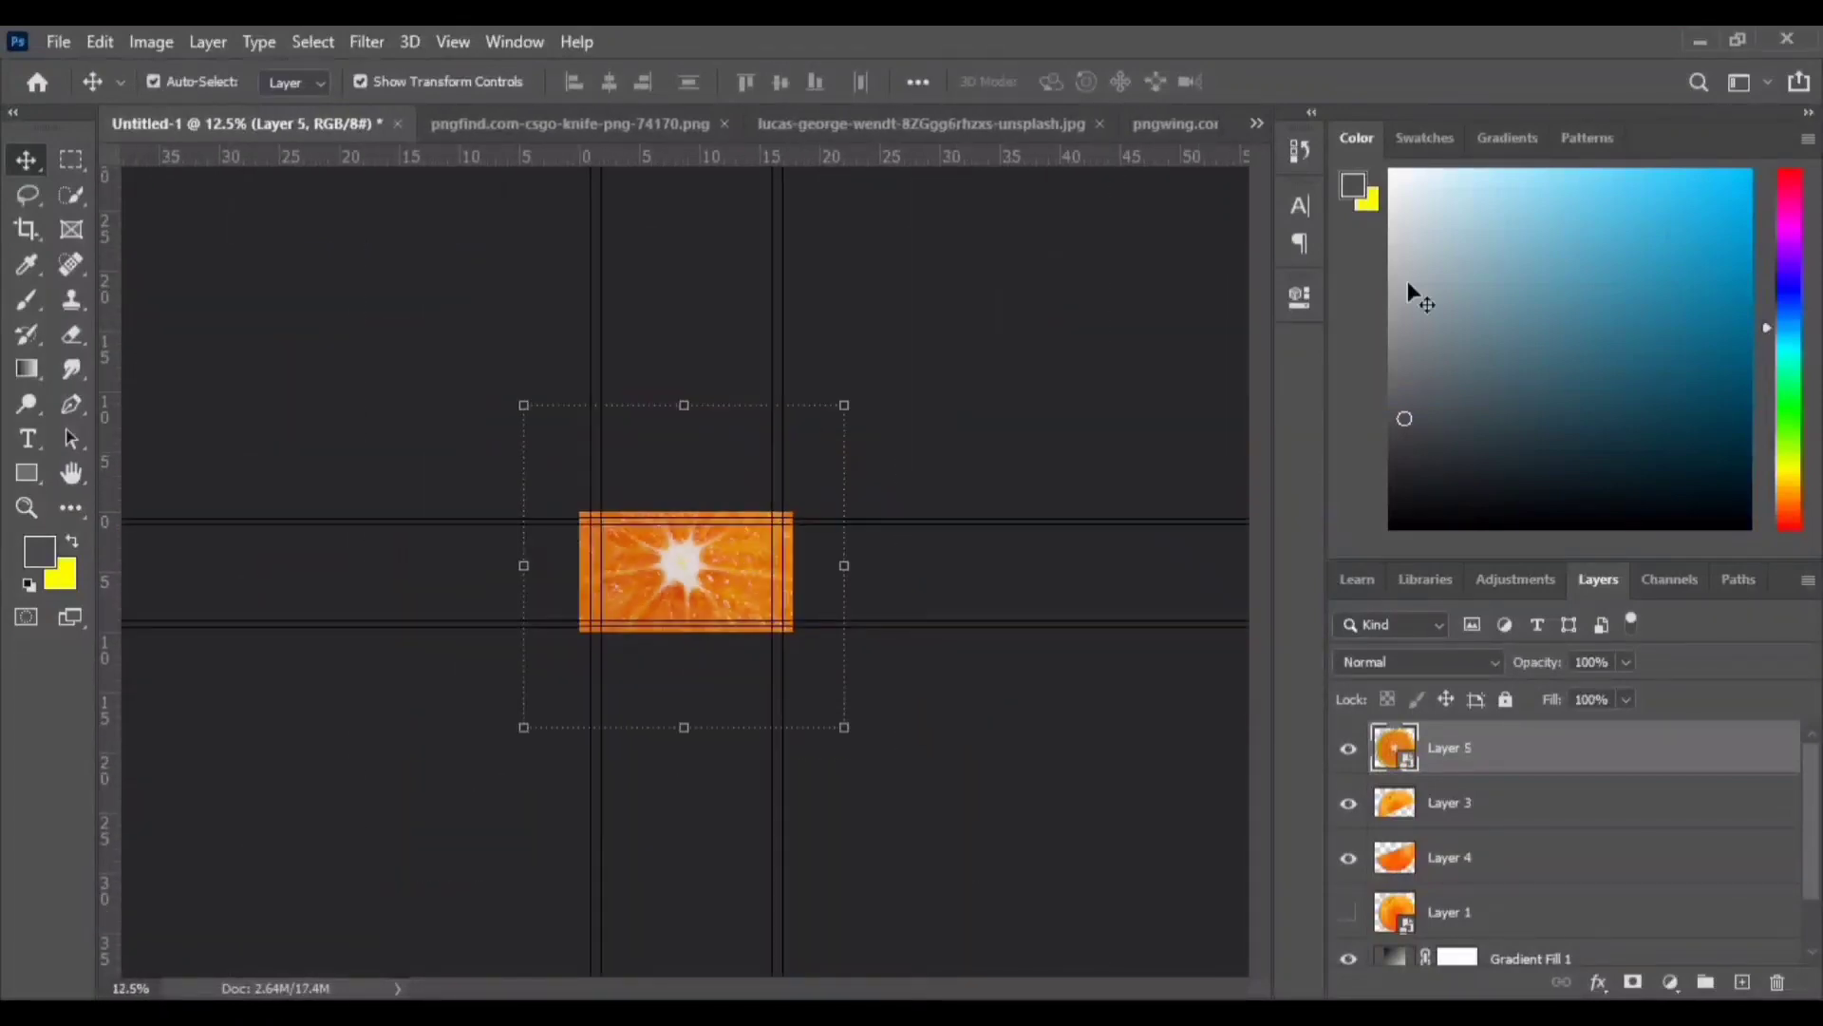
left_click_drag(848, 403, 837, 589)
key("ctrl+plus")
key("ctrl+plus")
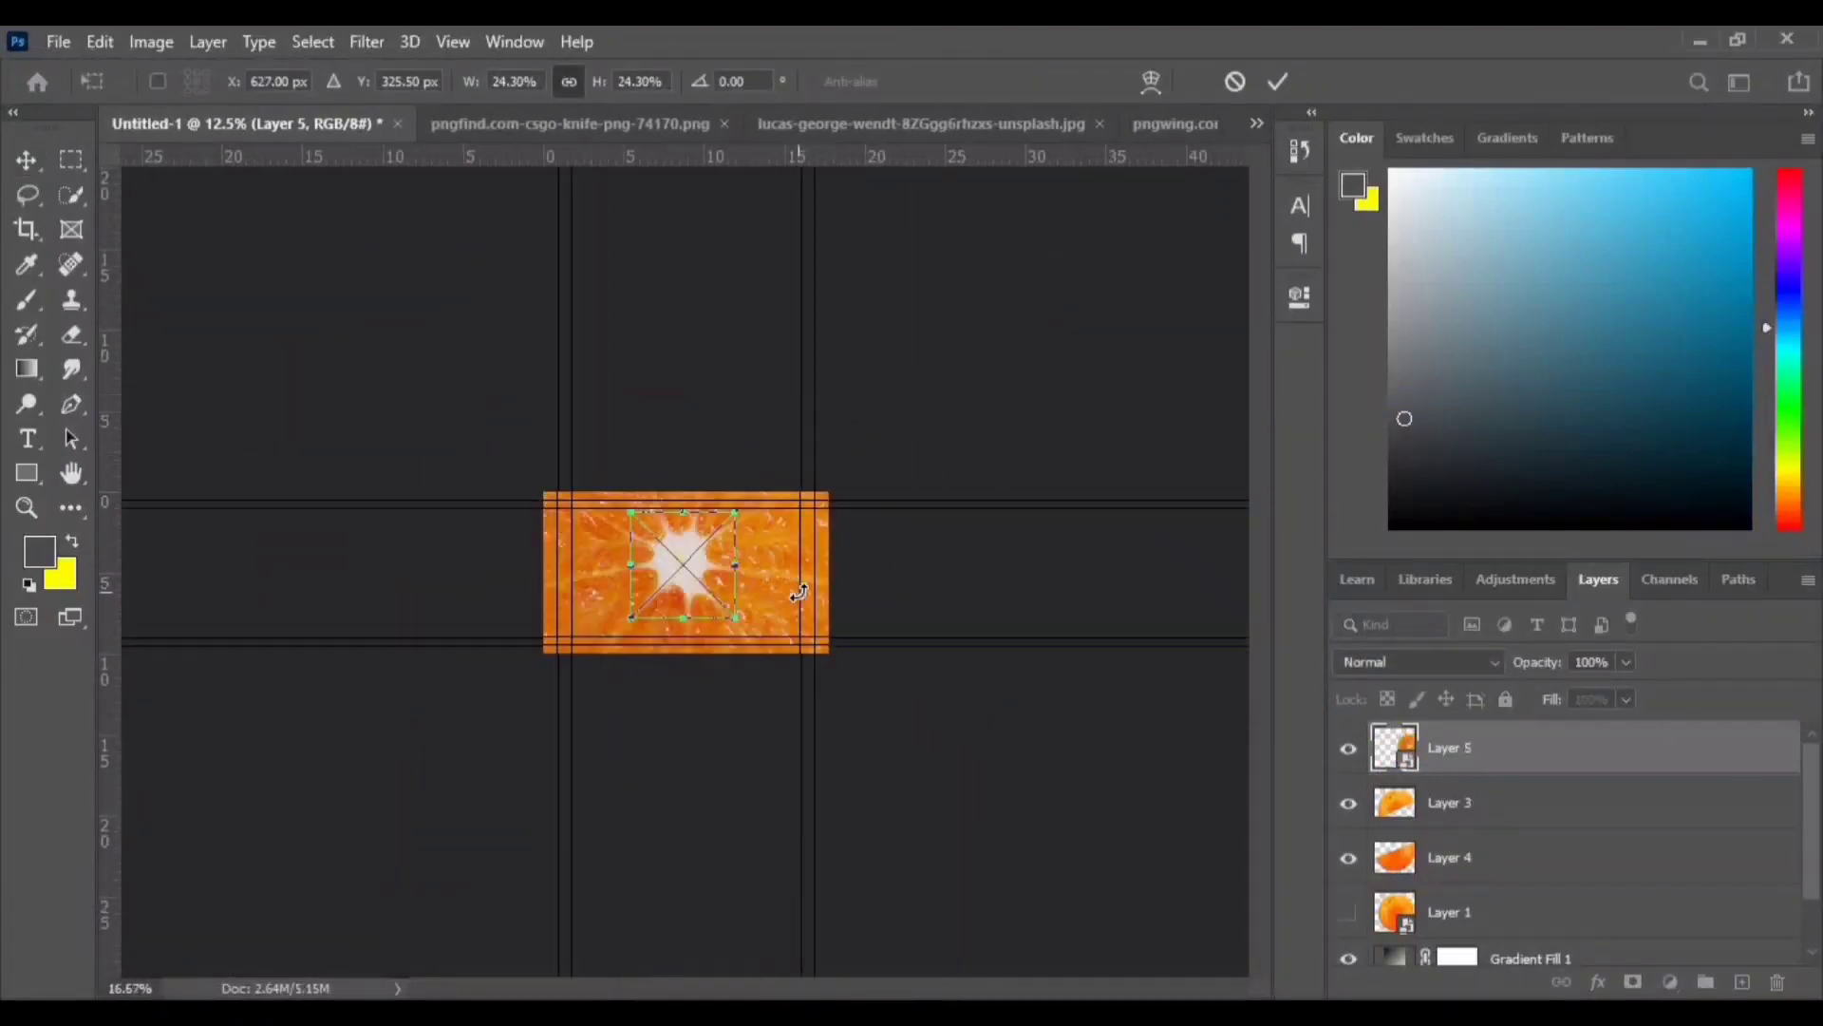
key("ctrl+plus")
key("ctrl+plus")
left_click_drag(875, 330, 864, 344)
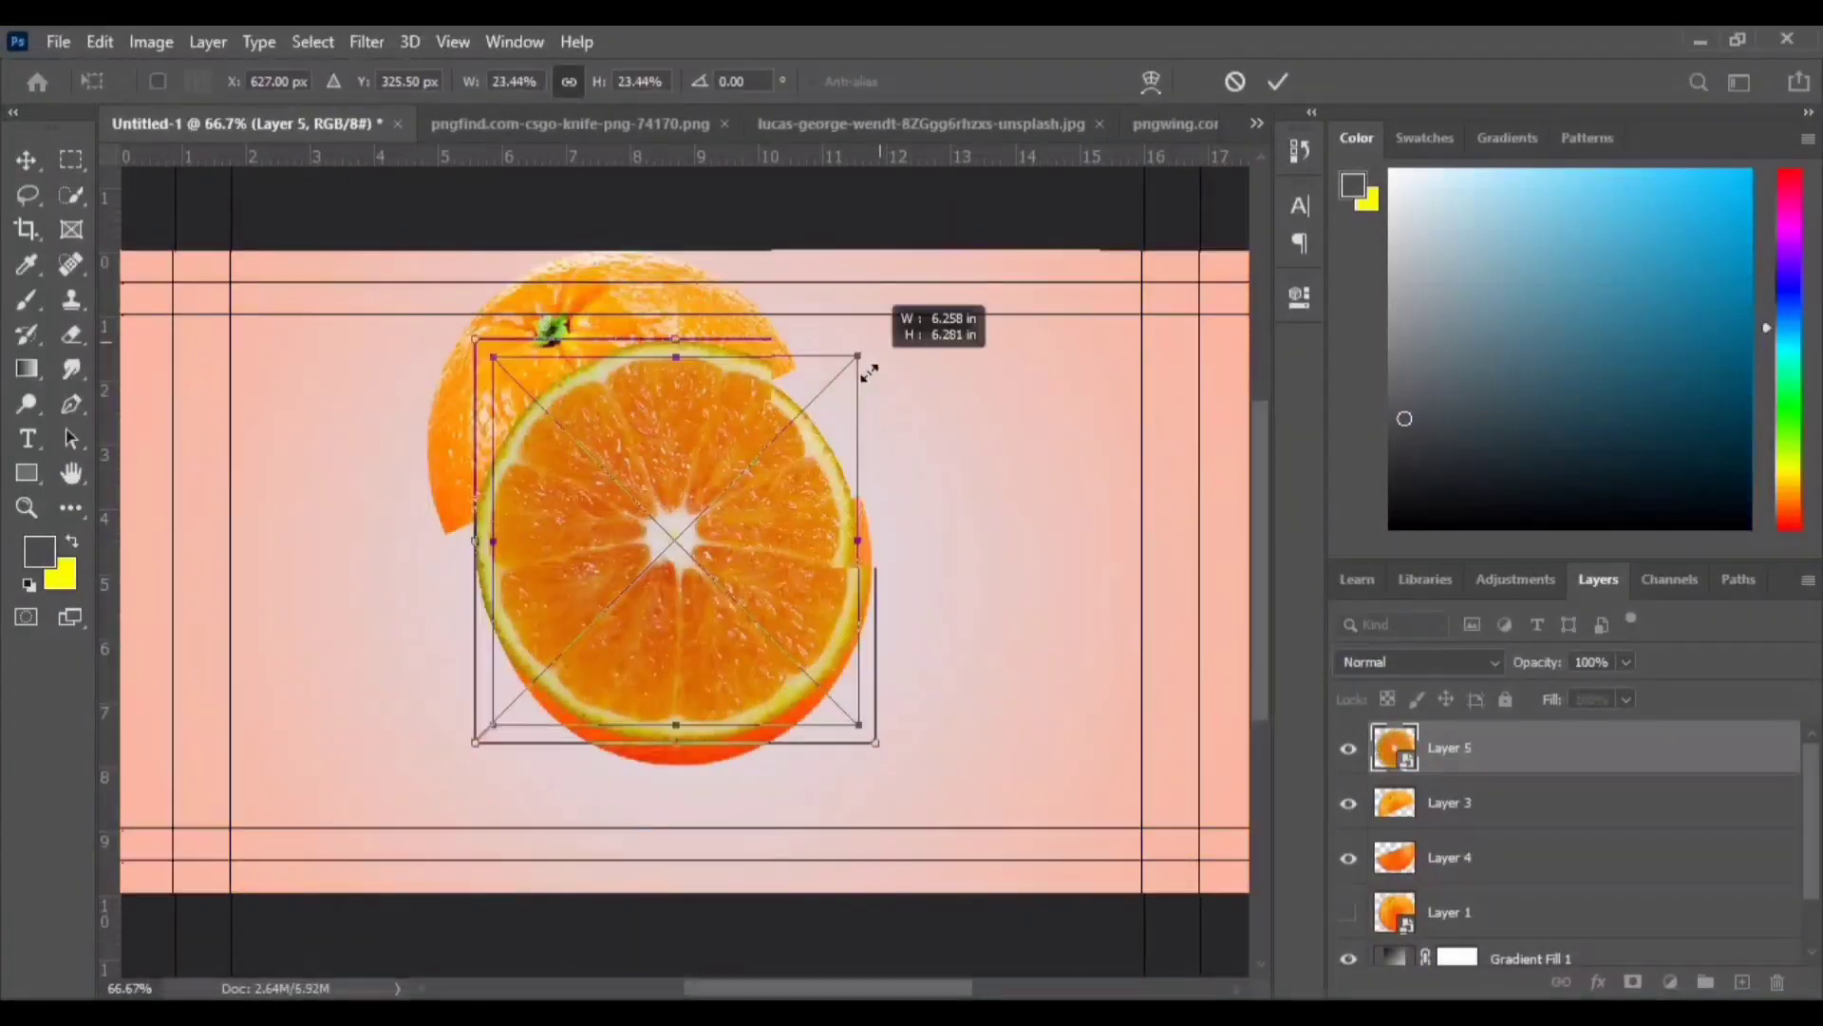
key("Return")
left_click(1071, 619)
left_click(589, 521)
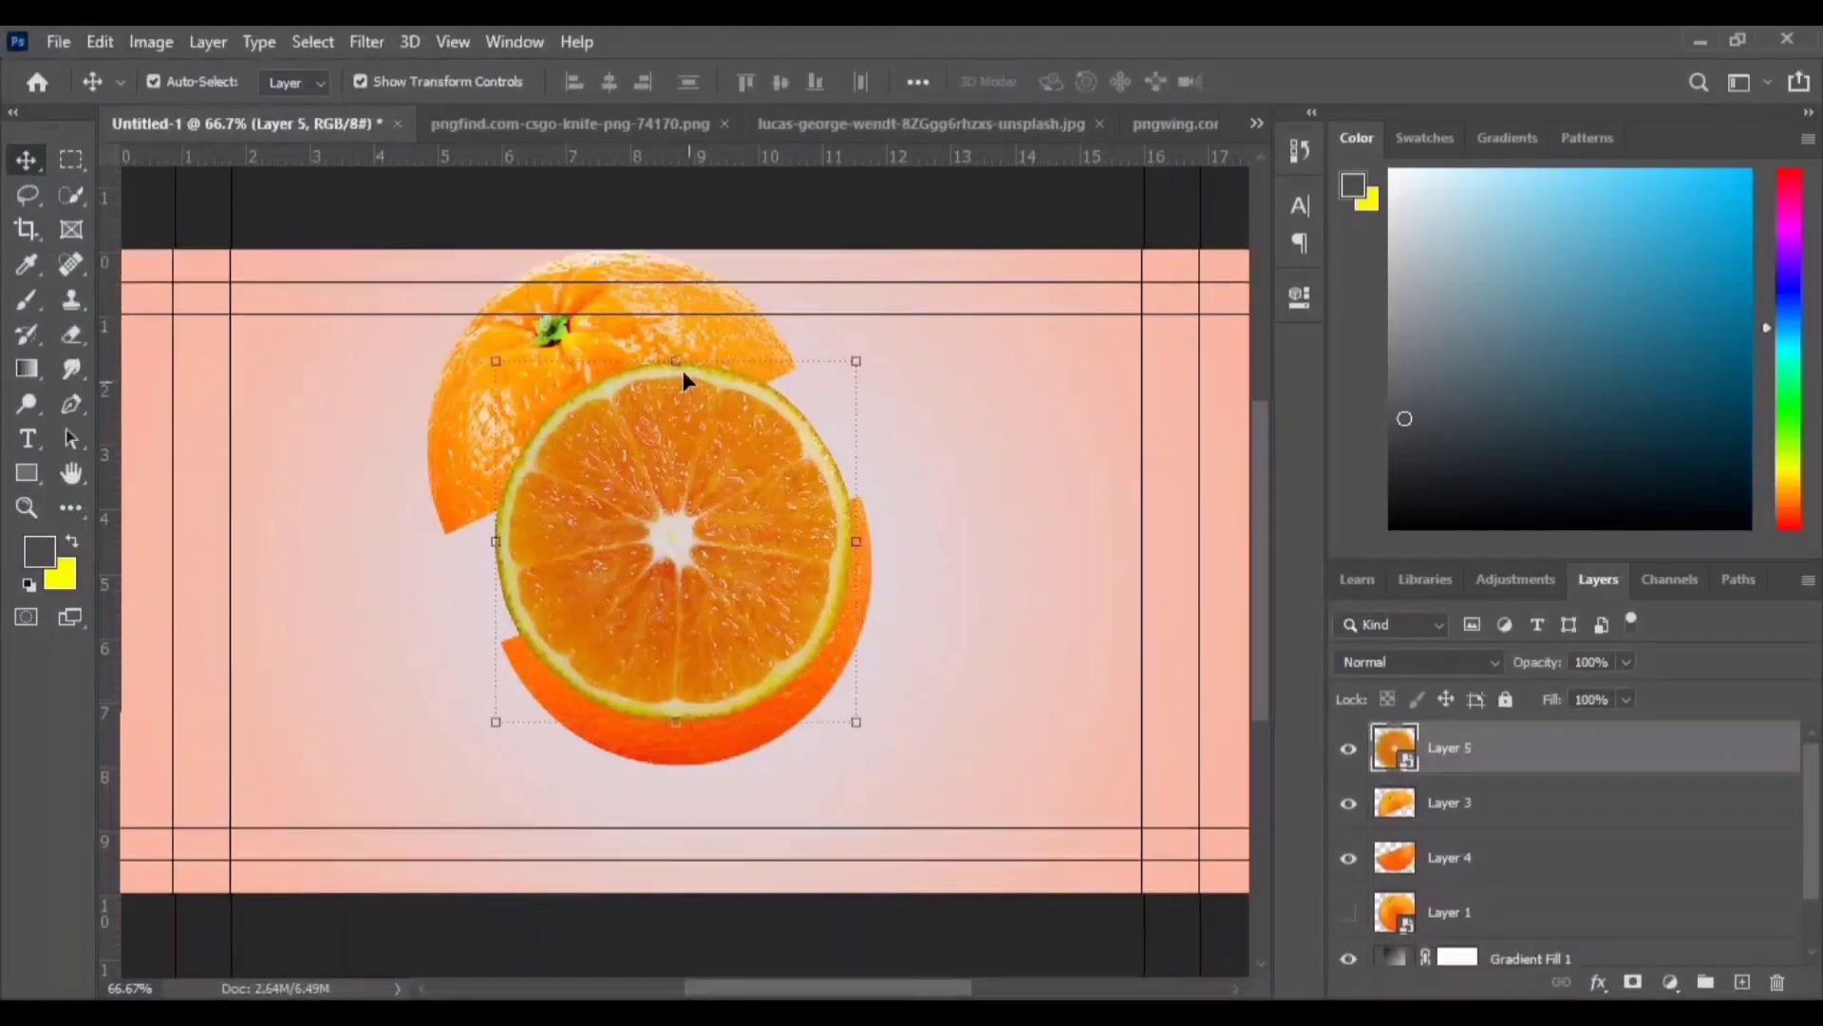
- Distort Layer 5's slice into a tilted oval matching the lower half's angled cut face
left_click(95, 42)
mouse_move(184, 648)
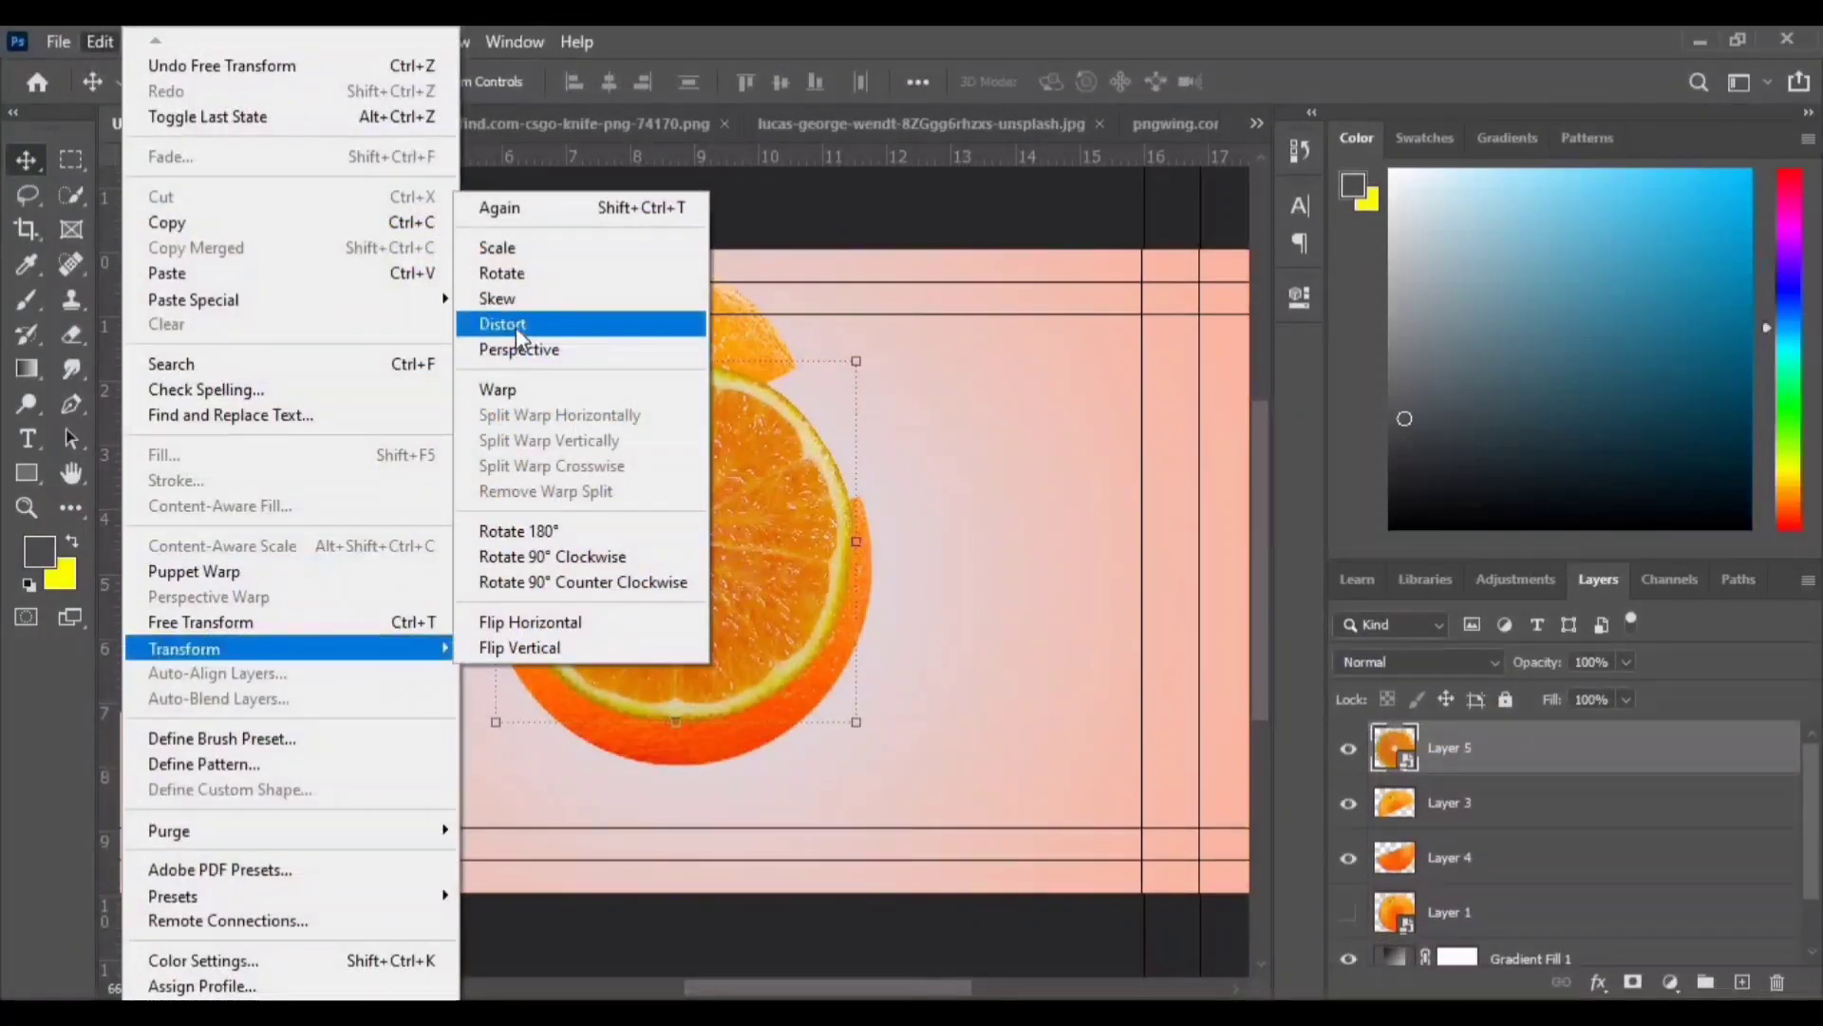
left_click(515, 324)
left_click_drag(676, 362, 646, 359)
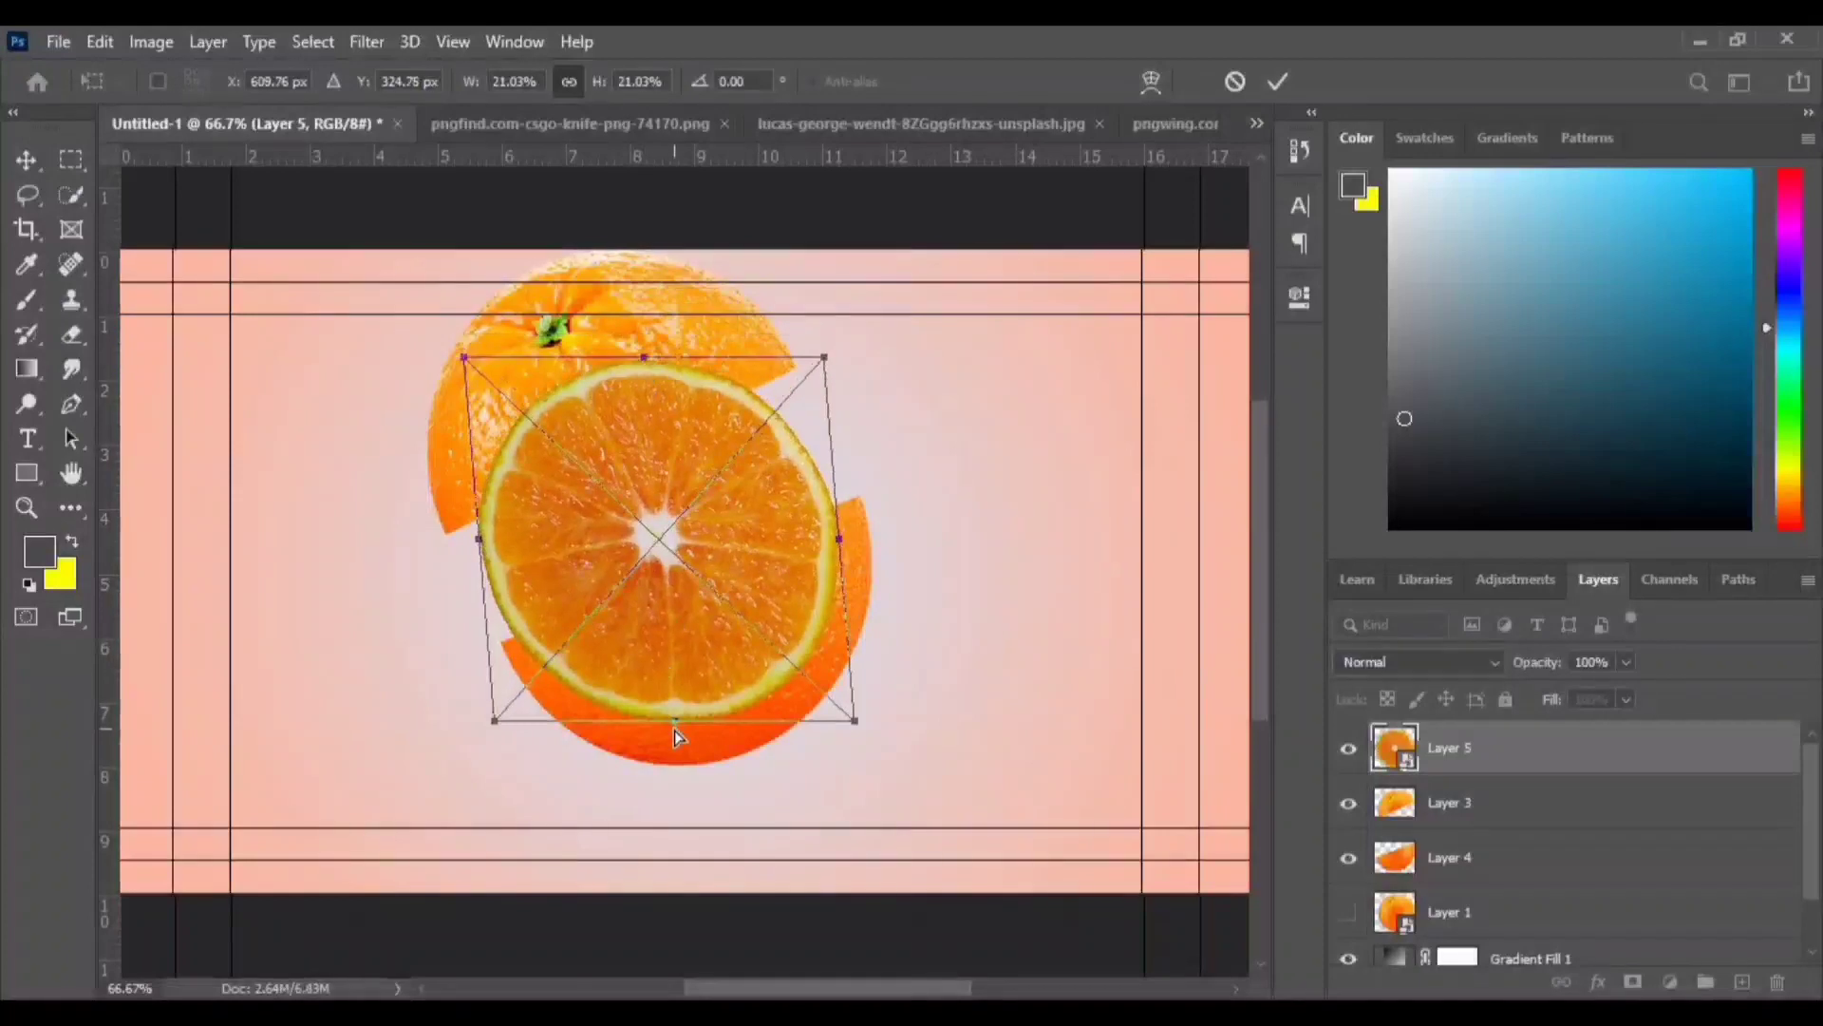
left_click_drag(675, 722, 680, 584)
mouse_move(483, 470)
left_mouse_down()
mouse_move(432, 568)
mouse_move(503, 642)
left_mouse_up()
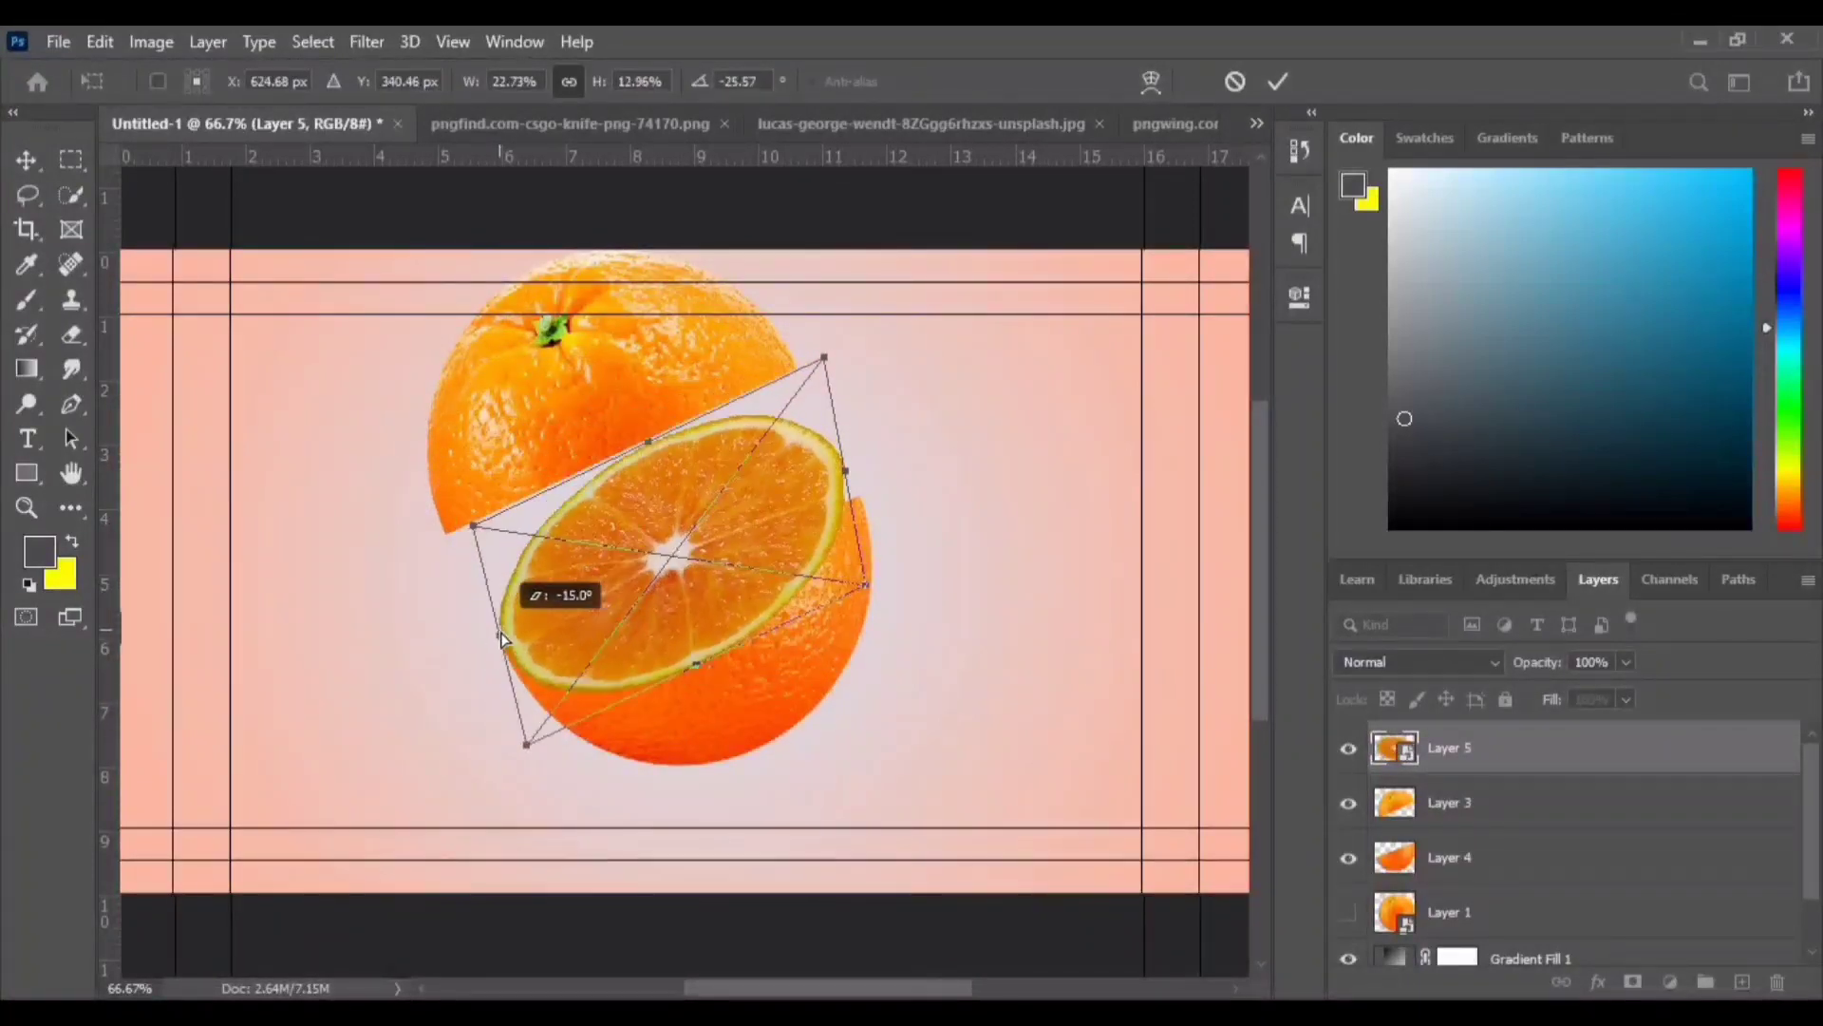
left_click_drag(844, 469, 871, 501)
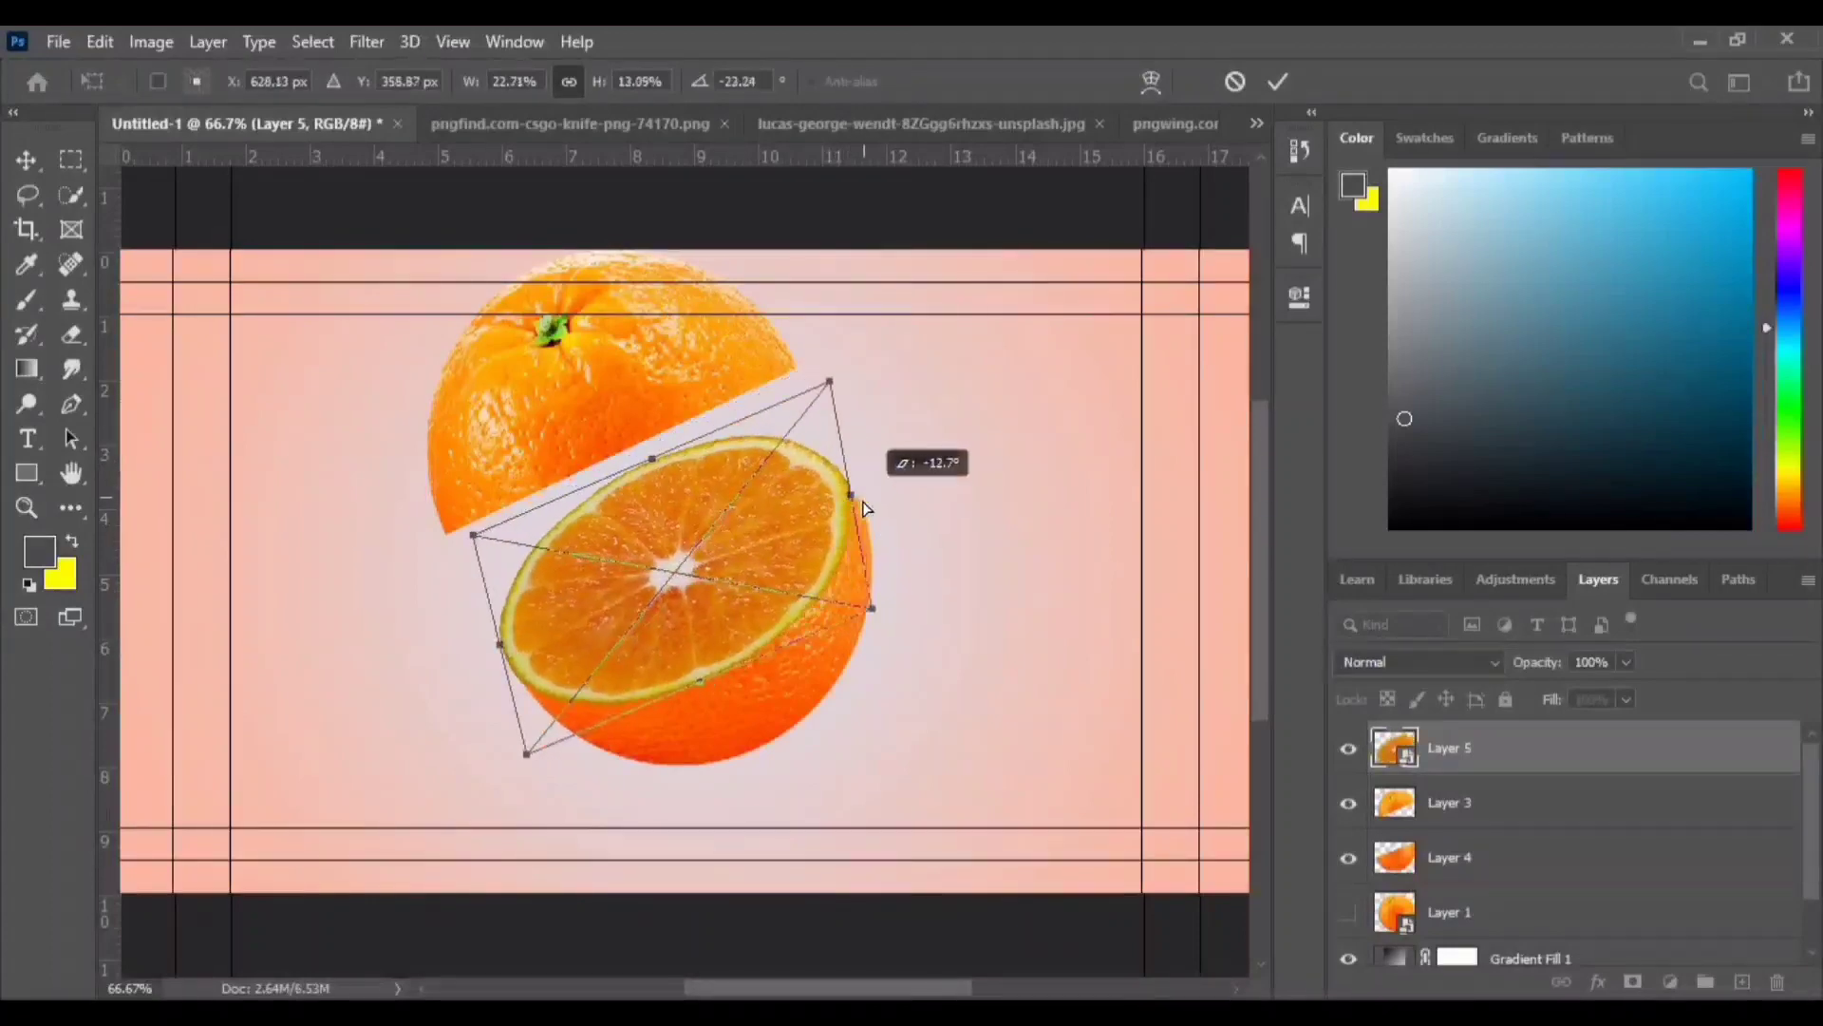
key("ctrl+plus")
key("ctrl+plus")
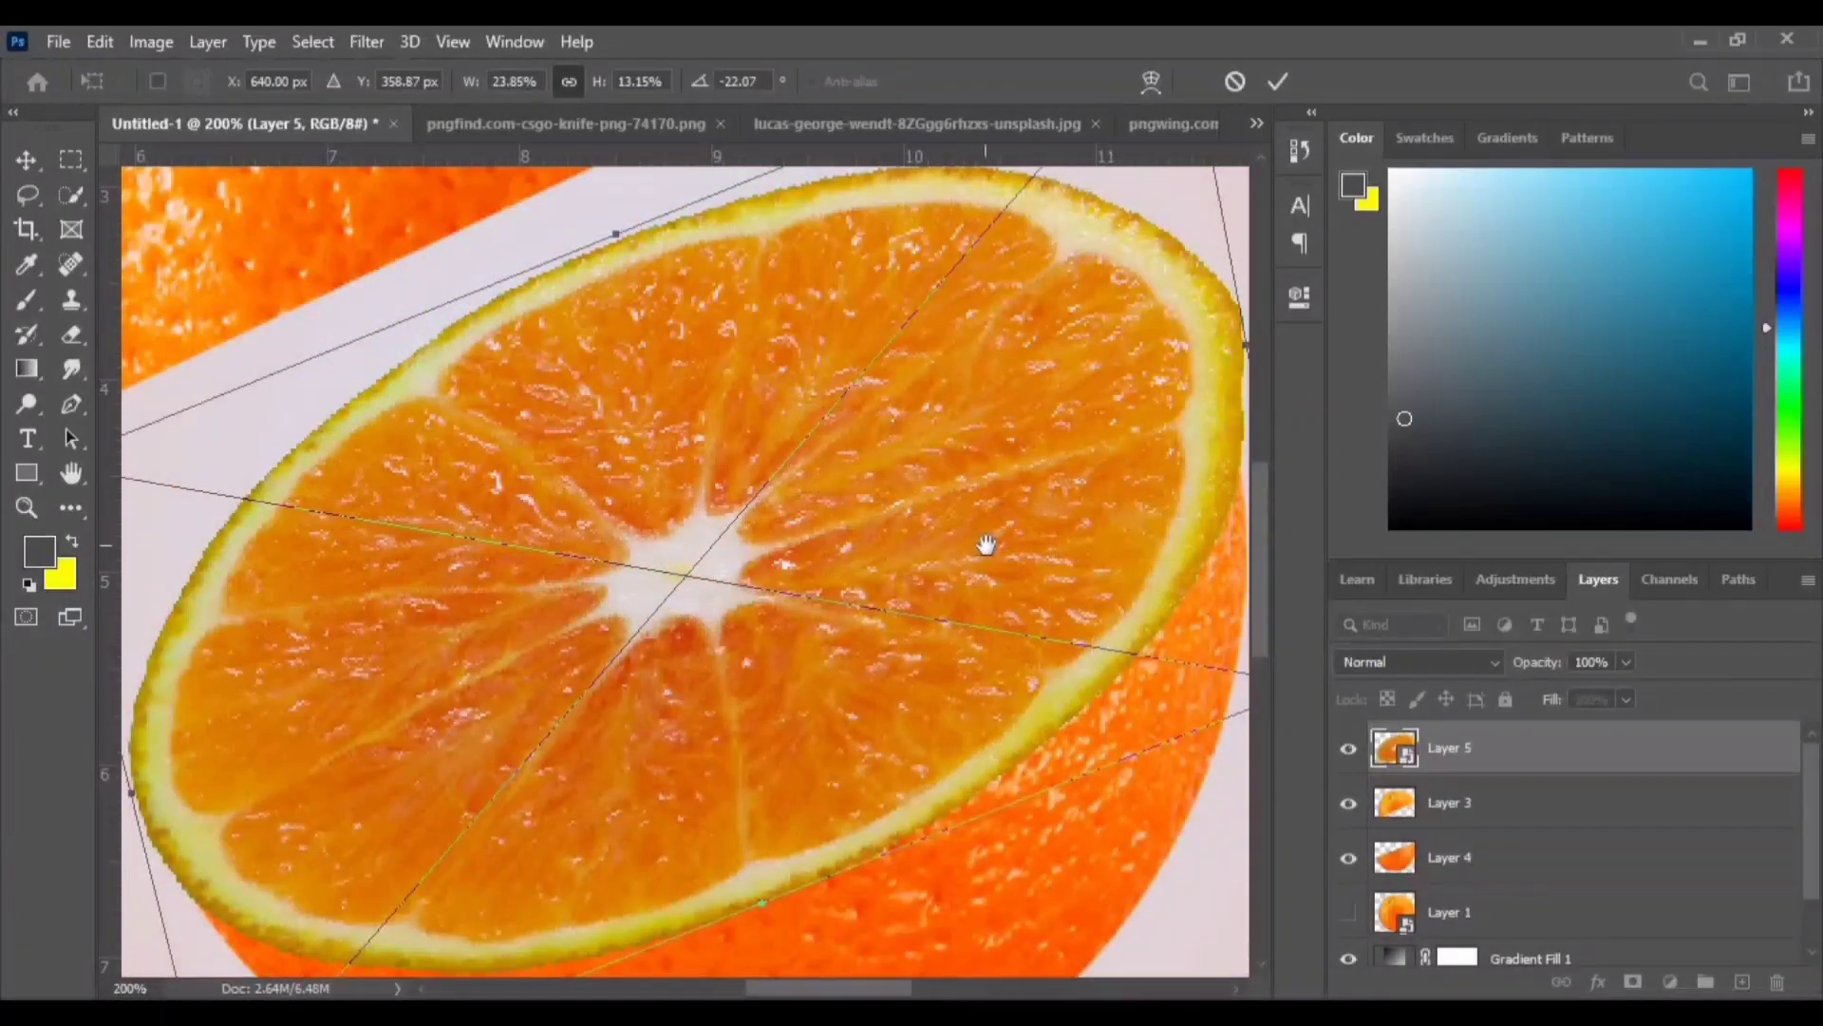
mouse_move(1152, 353)
left_mouse_down()
mouse_move(517, 712)
mouse_move(899, 618)
mouse_move(537, 829)
mouse_move(619, 752)
left_mouse_up()
key("Return")
key("ctrl+0")
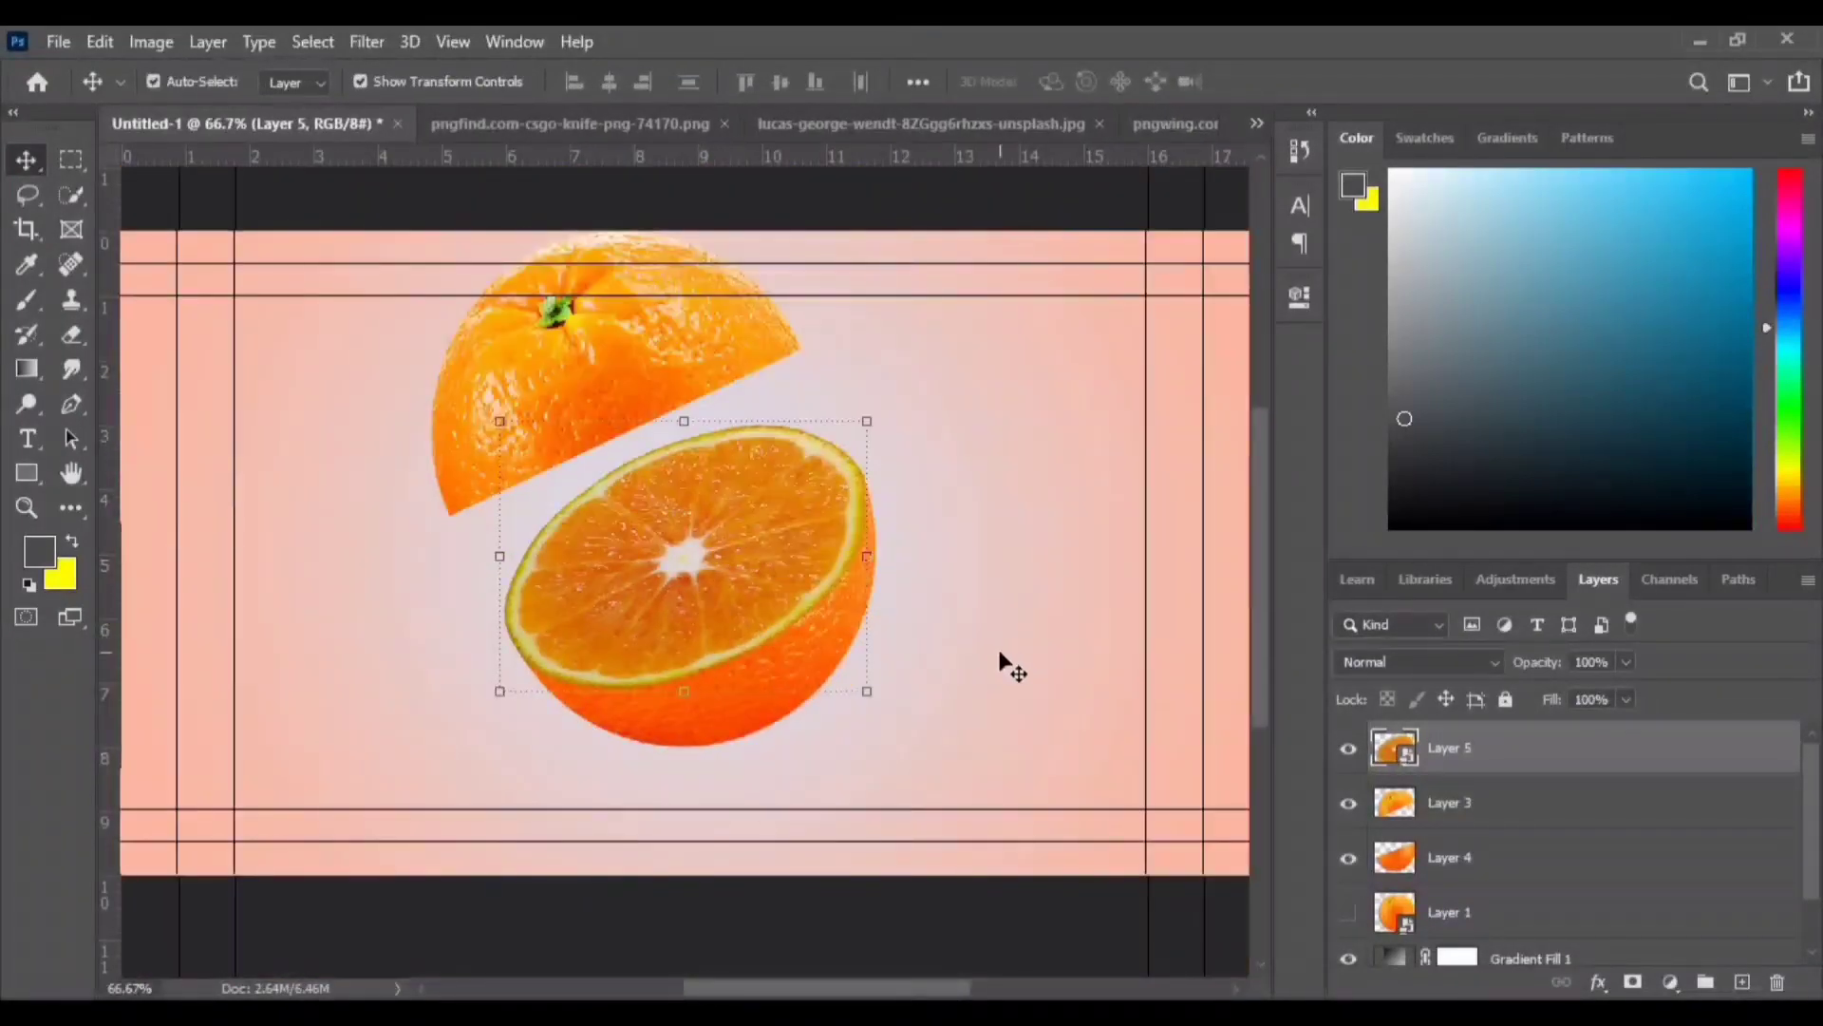
- Bring a second cut-out slice into the composition and shrink it to about a fifth
left_click(997, 665)
left_click(1478, 747)
key("ctrl+j")
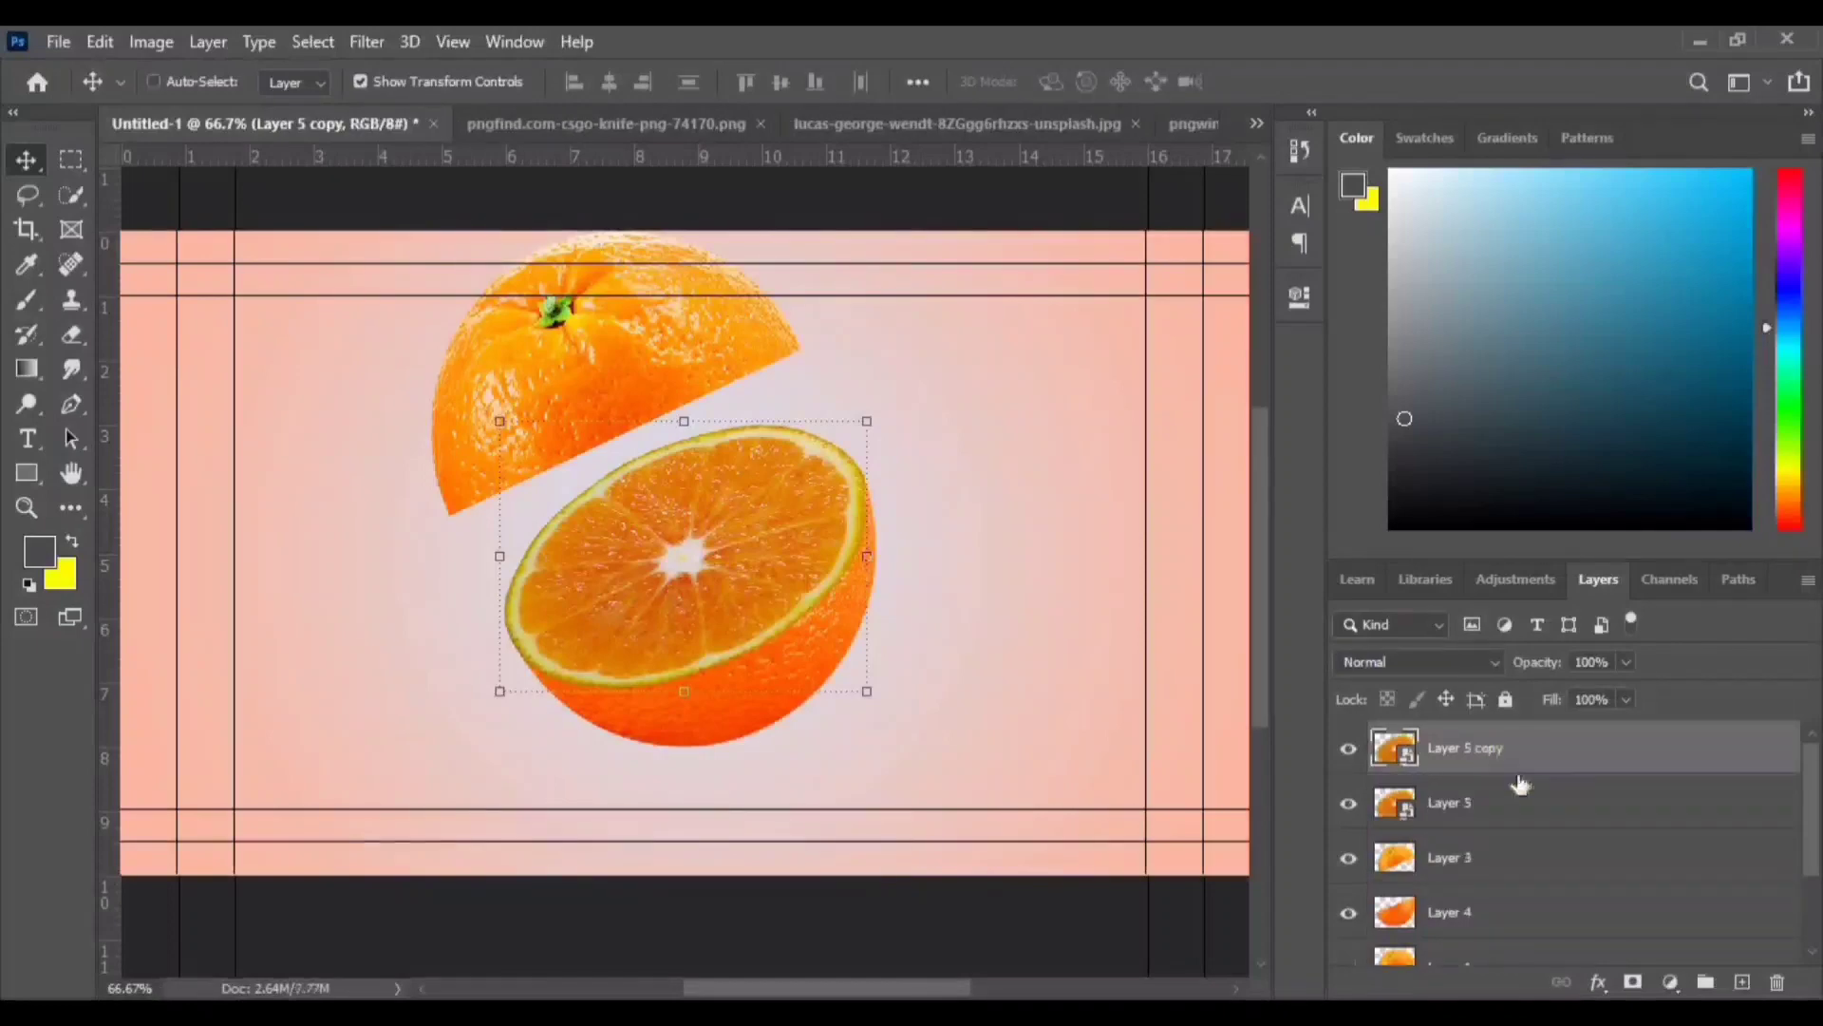
key("ctrl+z")
left_click(1175, 124)
left_click(921, 123)
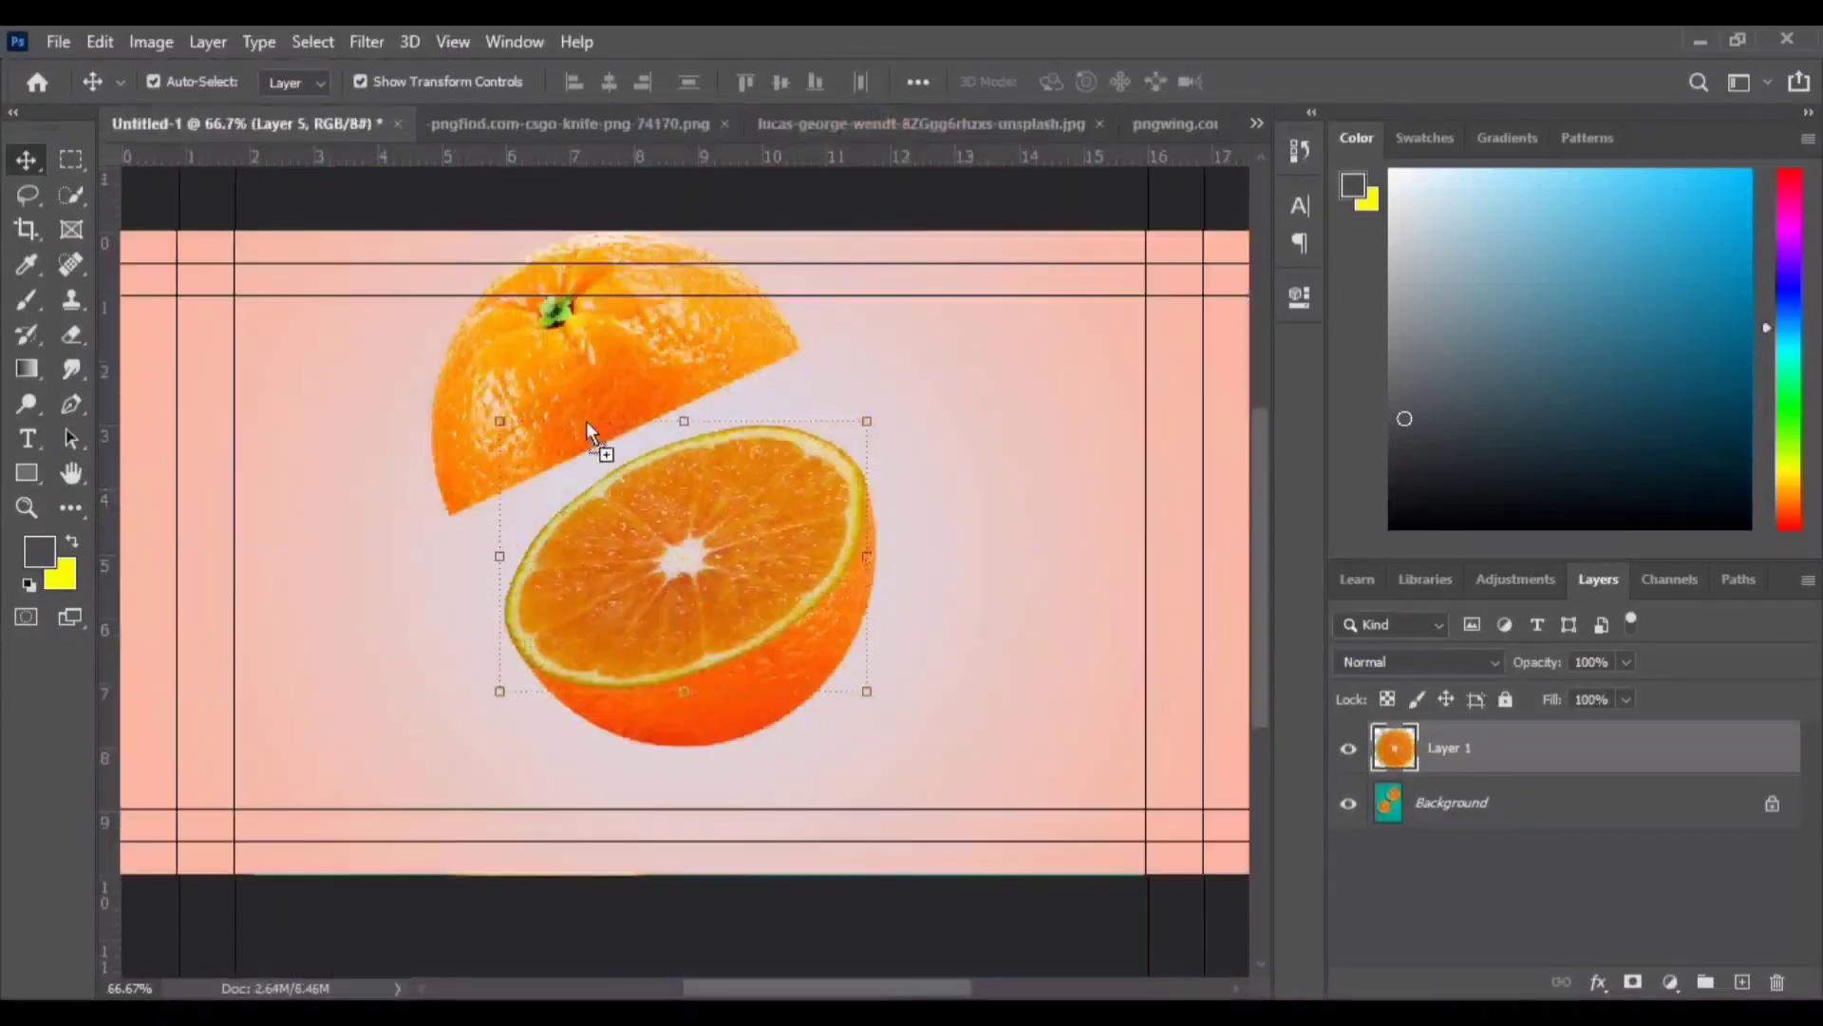
left_click_drag(337, 367, 585, 420)
key("ctrl+t")
key("ctrl+minus")
key("ctrl+minus")
key("ctrl+minus")
left_click_drag(871, 753, 744, 554)
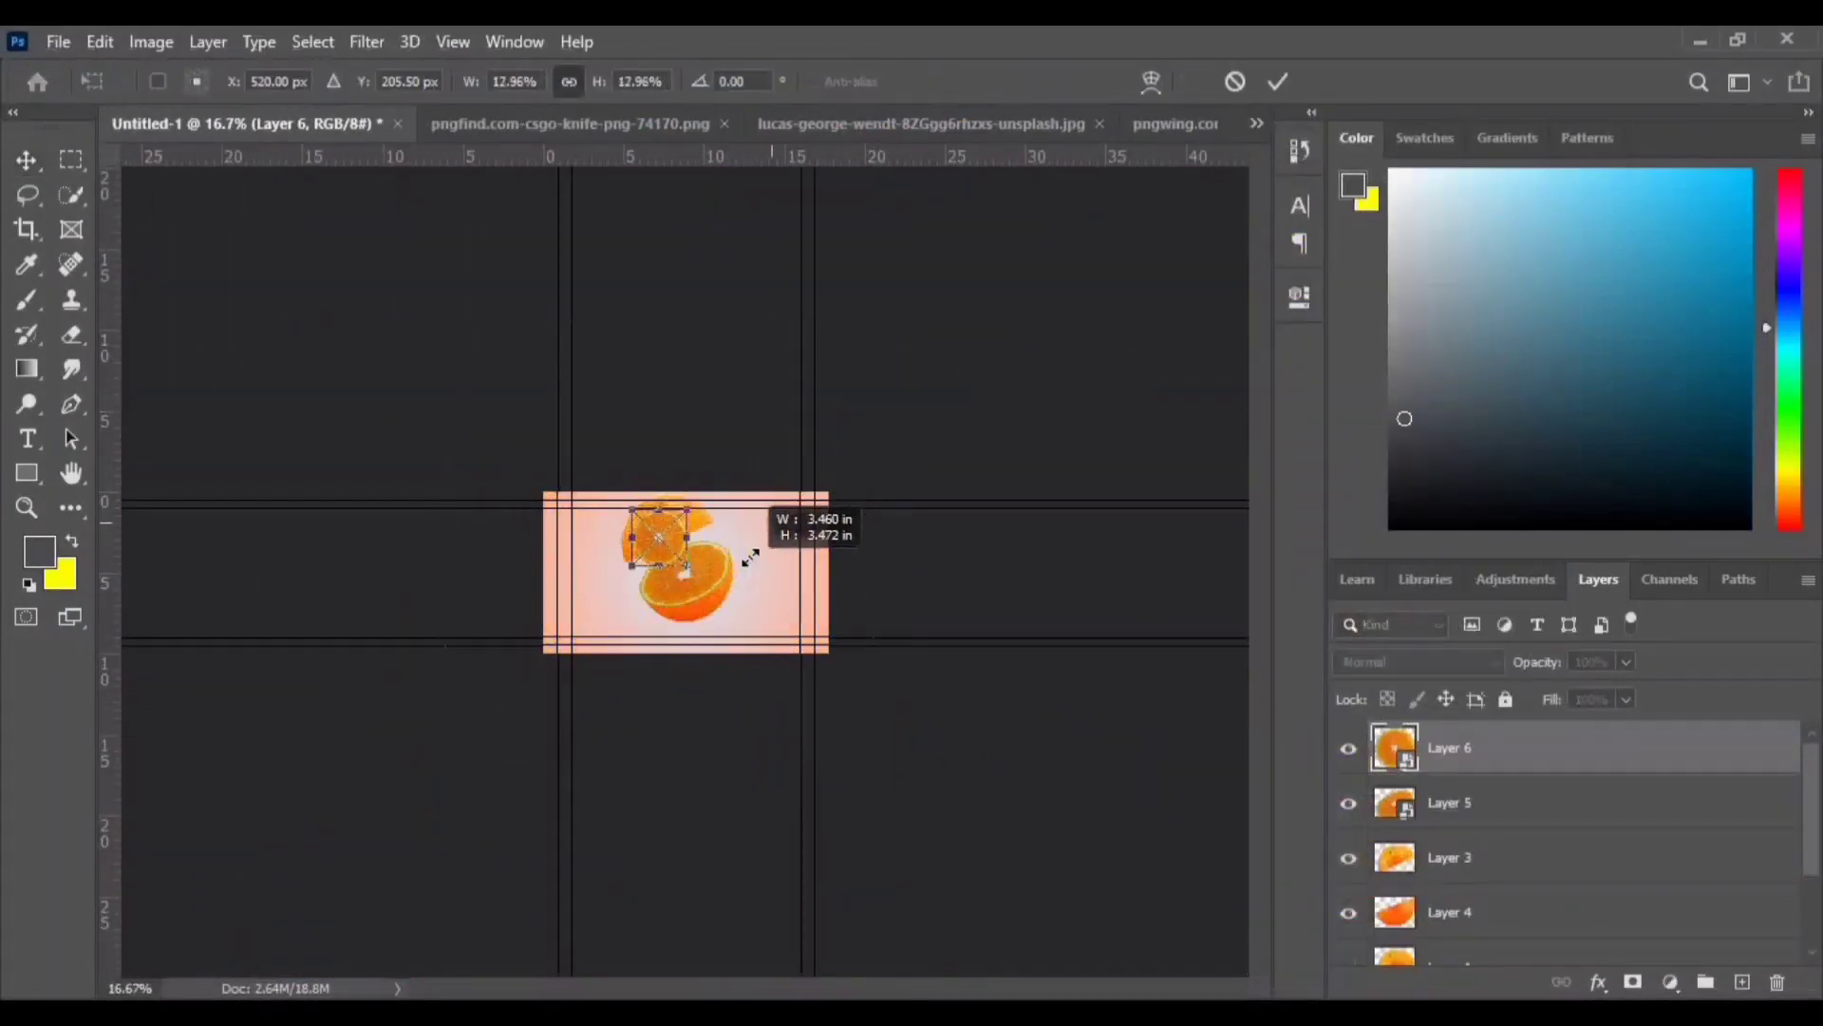
key("ctrl+plus")
key("ctrl+plus")
key("ctrl+plus")
key("ctrl+plus")
key("Return")
- Distort the new slice, pulling its top down, skewing its bottom and raising its right side
left_click(99, 42)
mouse_move(185, 648)
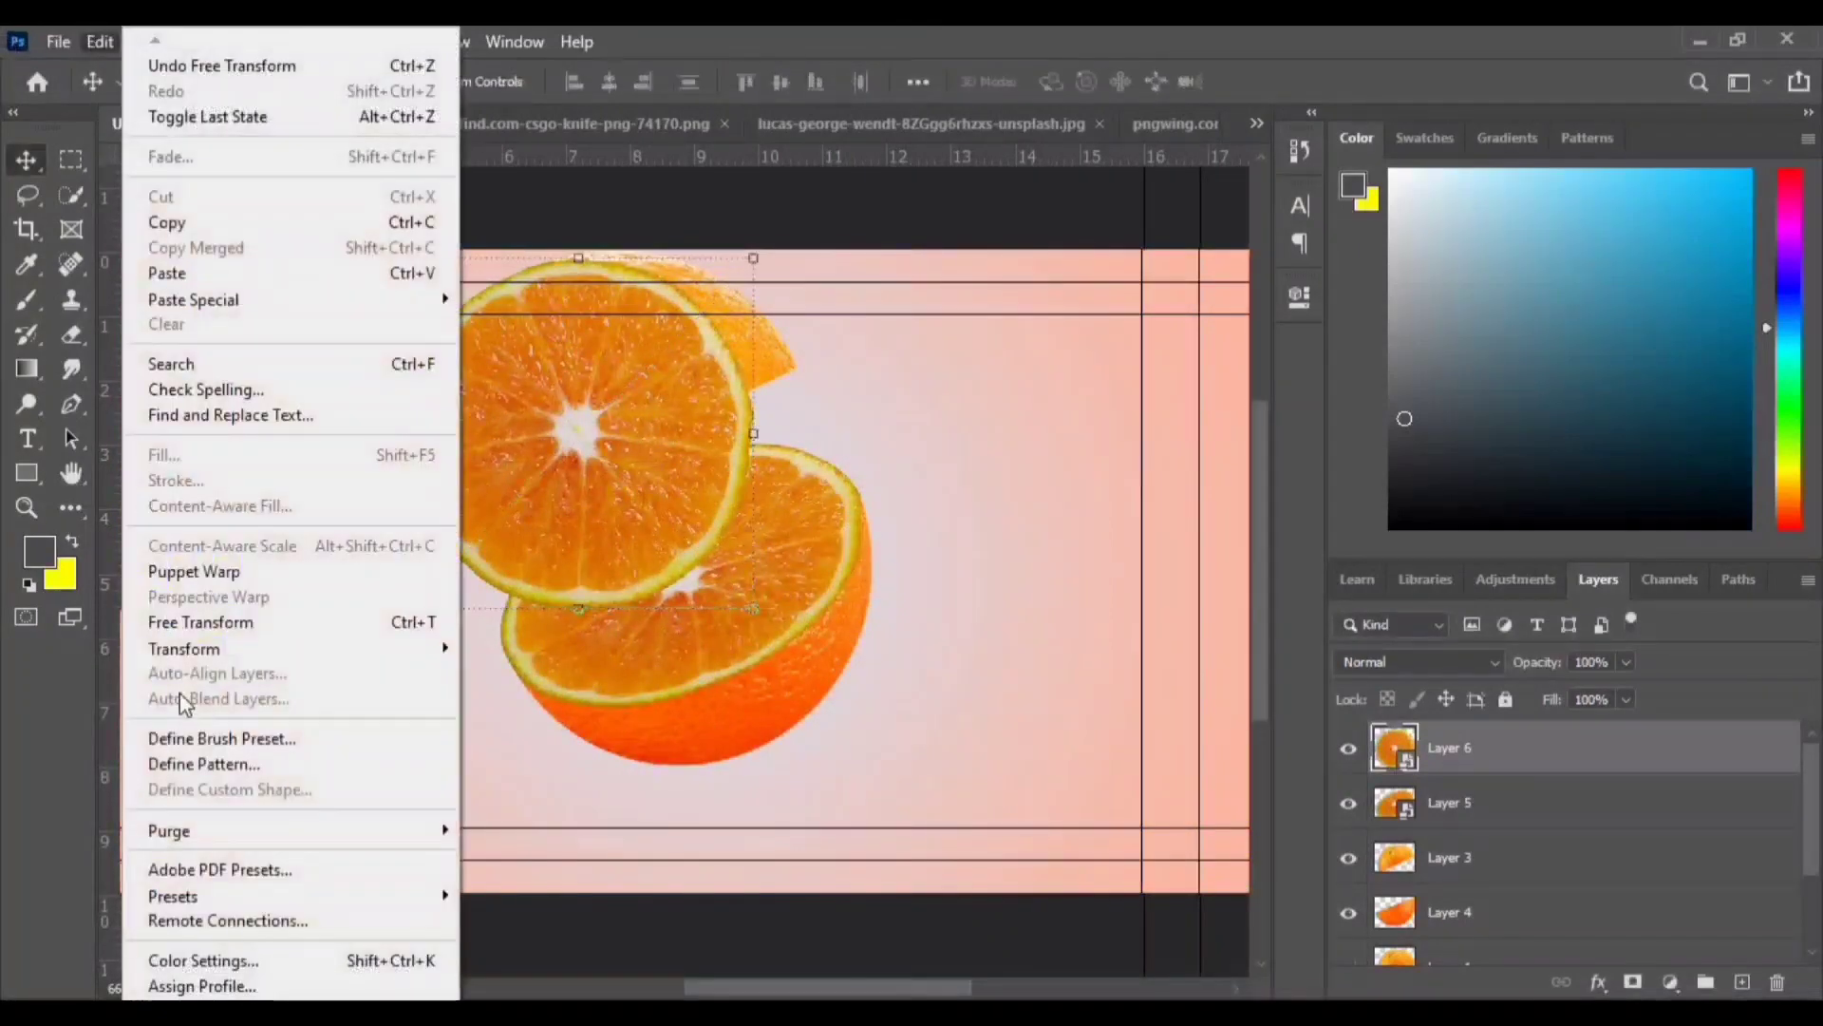
left_click(607, 353)
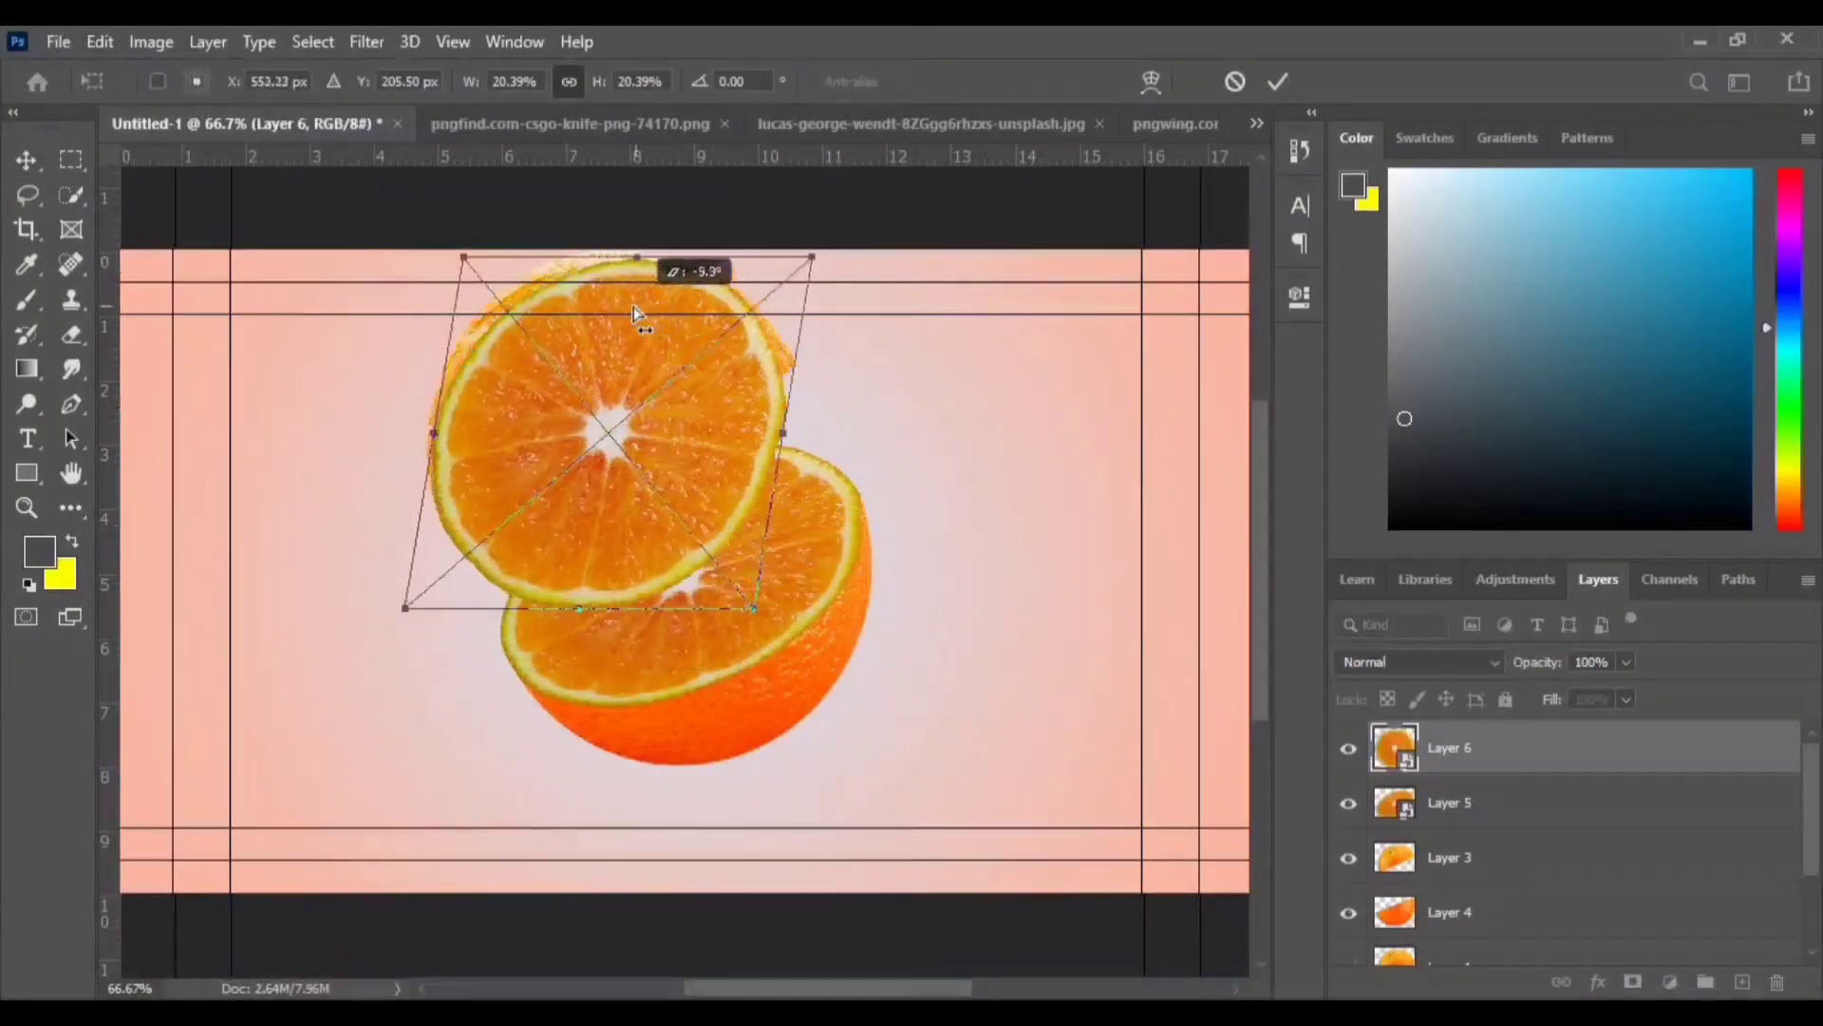
left_click_drag(608, 259, 646, 325)
key("Escape")
left_click(100, 42)
mouse_move(184, 648)
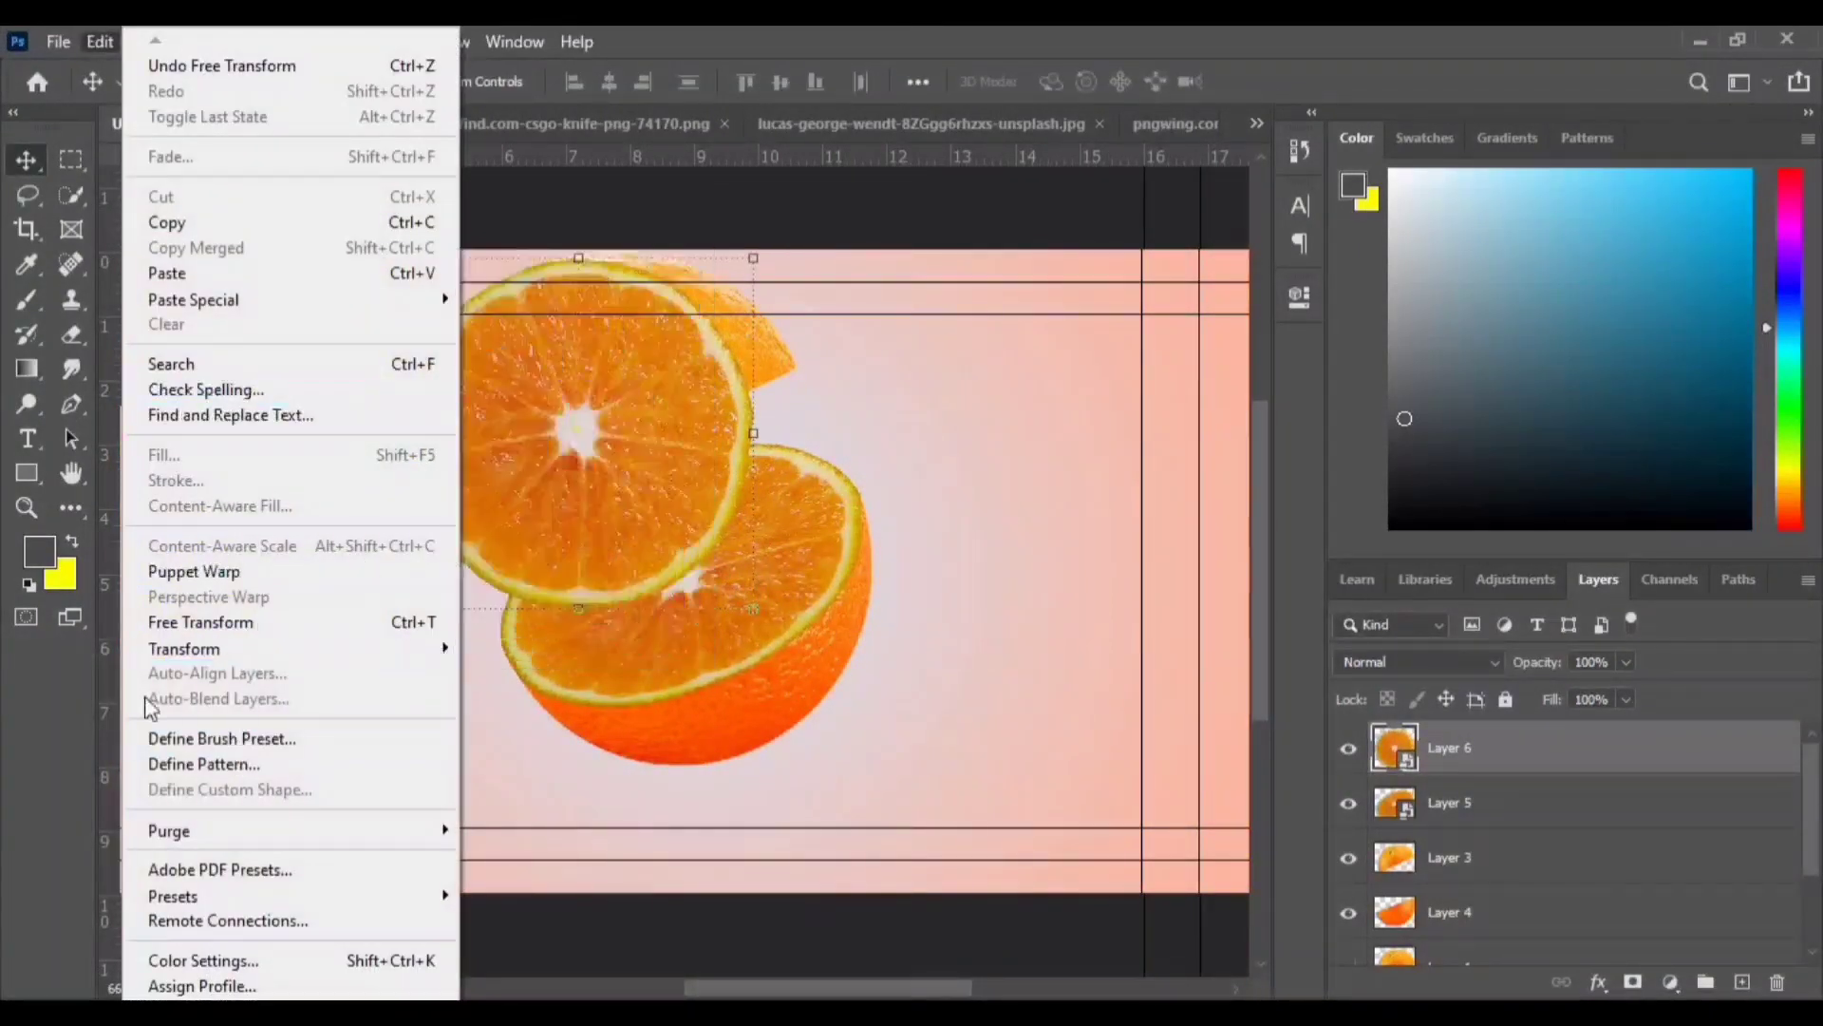
left_click(520, 322)
left_click_drag(578, 255, 578, 318)
left_click_drag(602, 458, 624, 498)
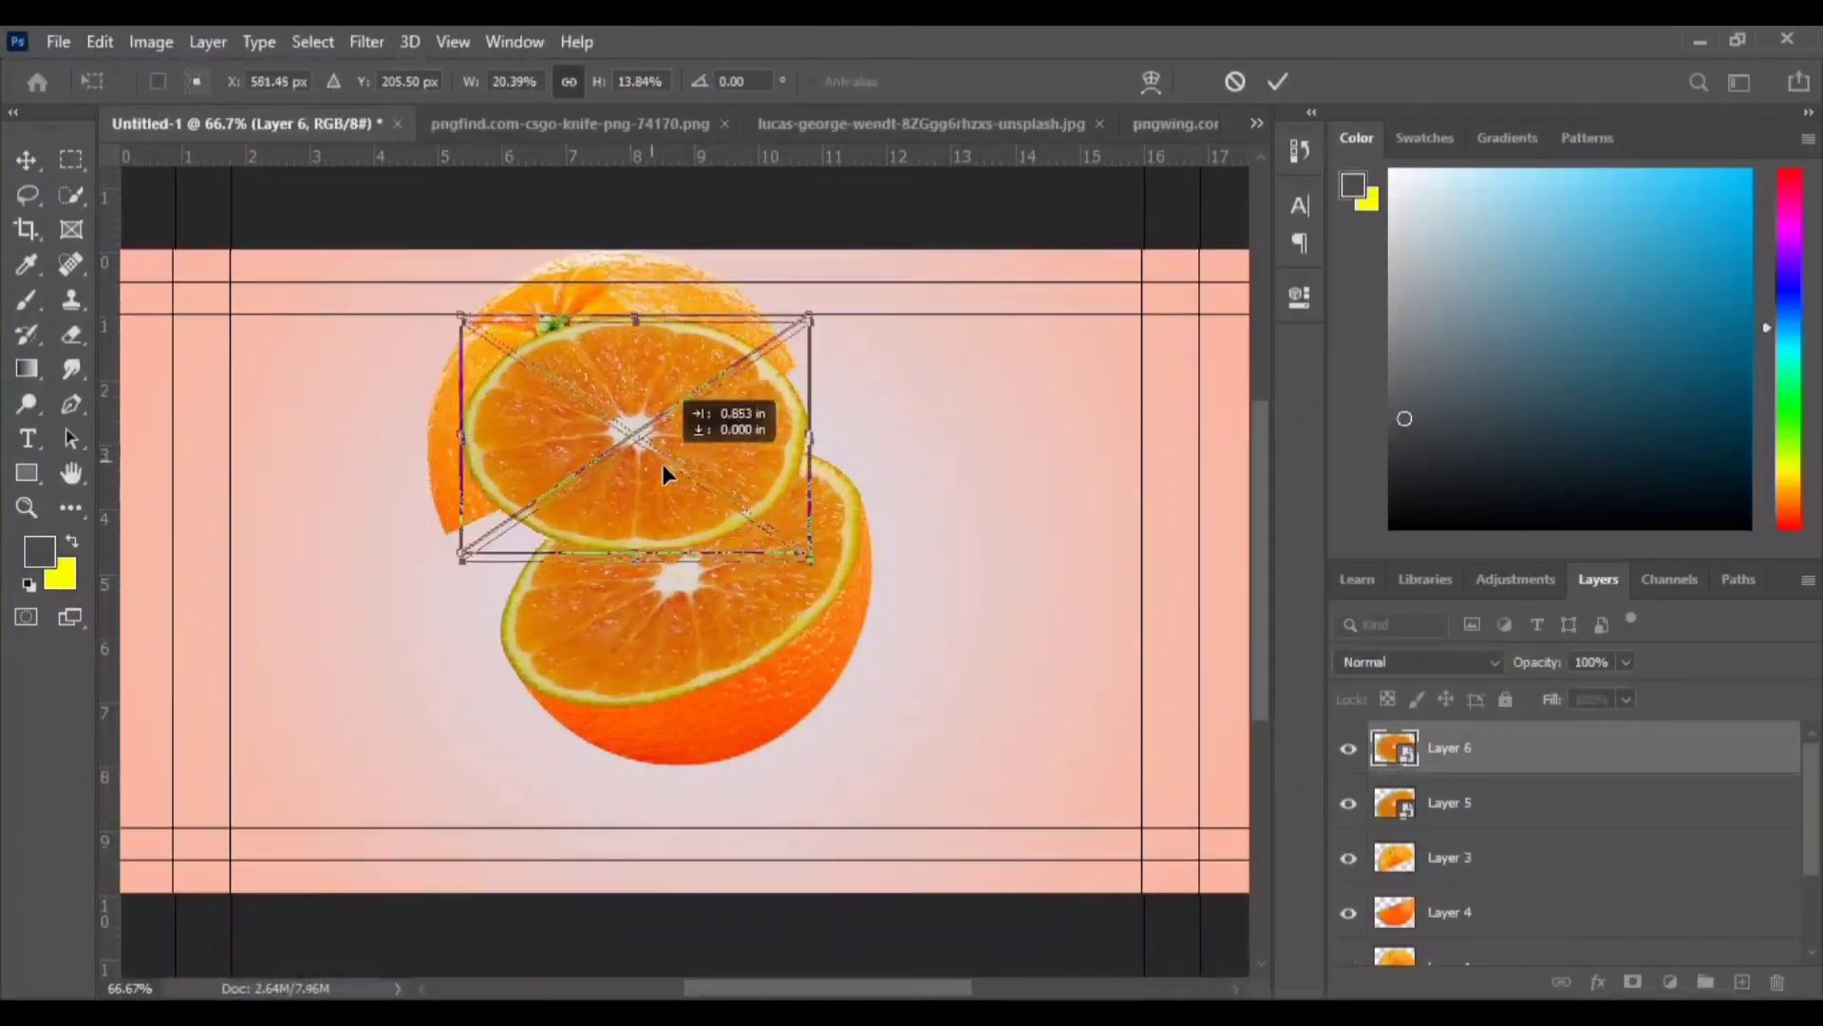
left_click_drag(601, 592, 615, 435)
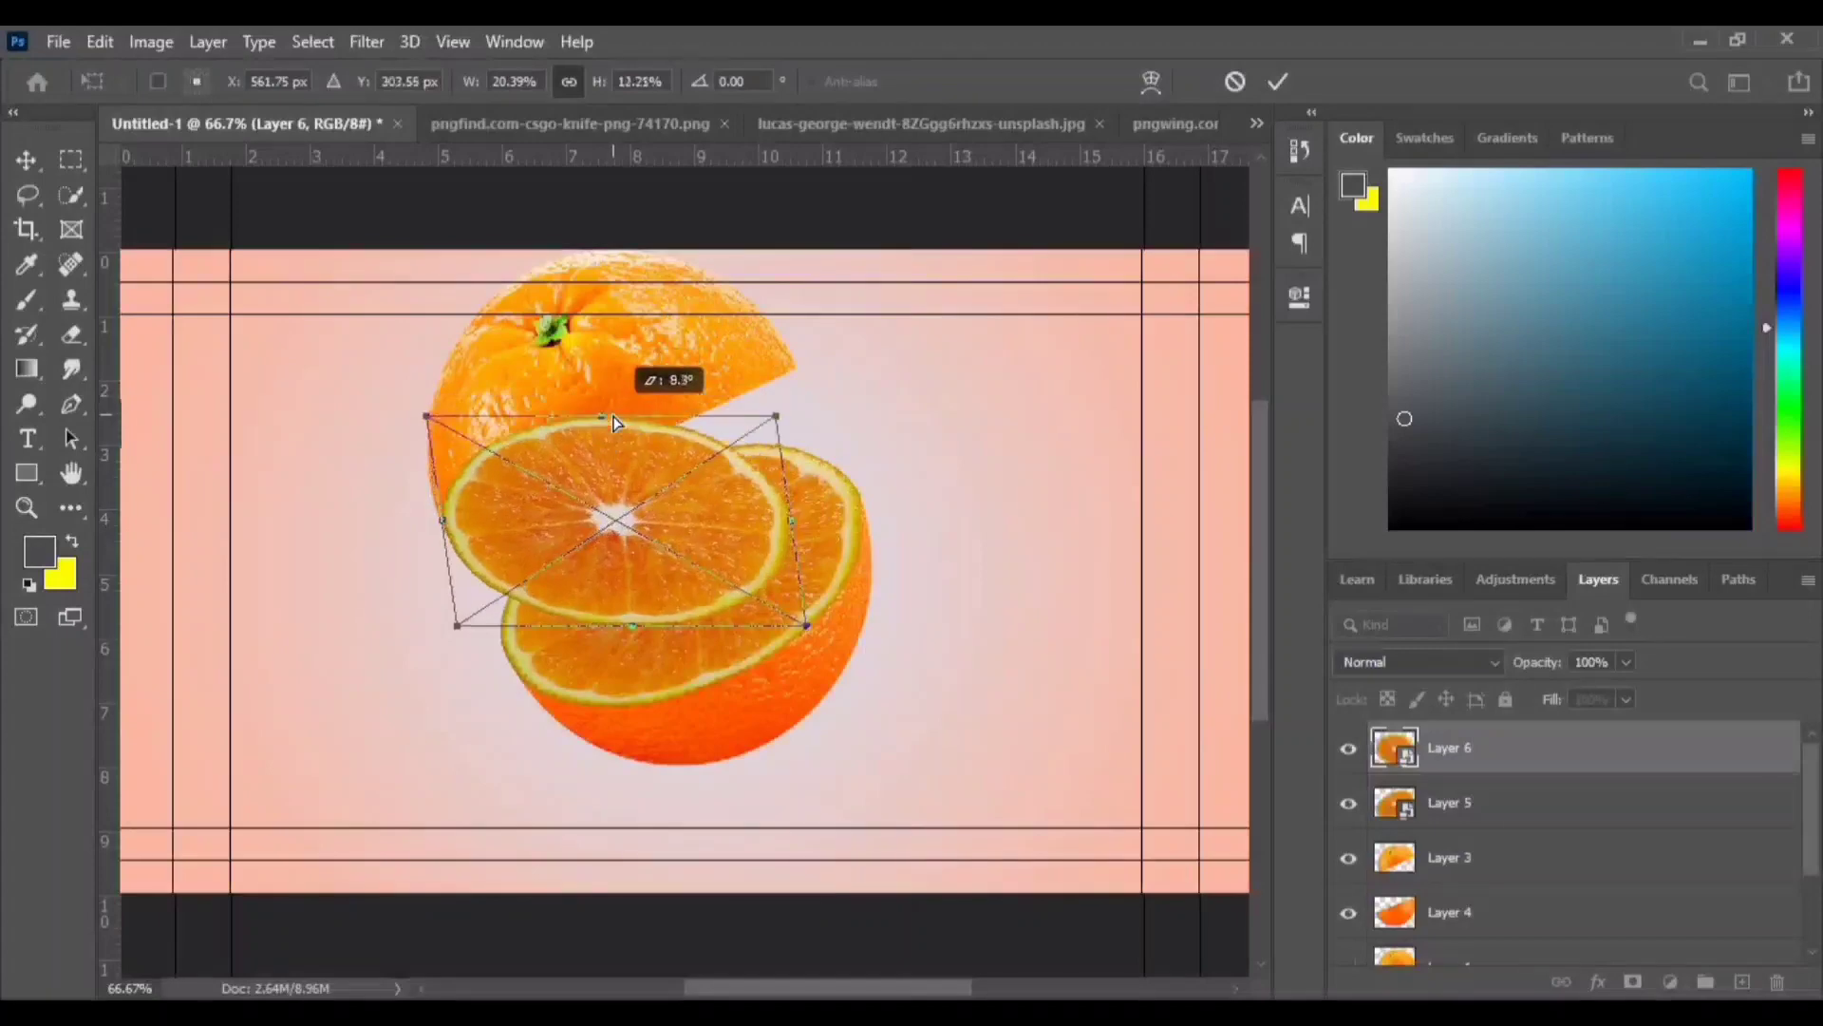
mouse_move(791, 510)
left_mouse_down()
mouse_move(802, 396)
mouse_move(1031, 431)
left_mouse_up()
scroll(803, 397, "up", 3)
left_click(1277, 81)
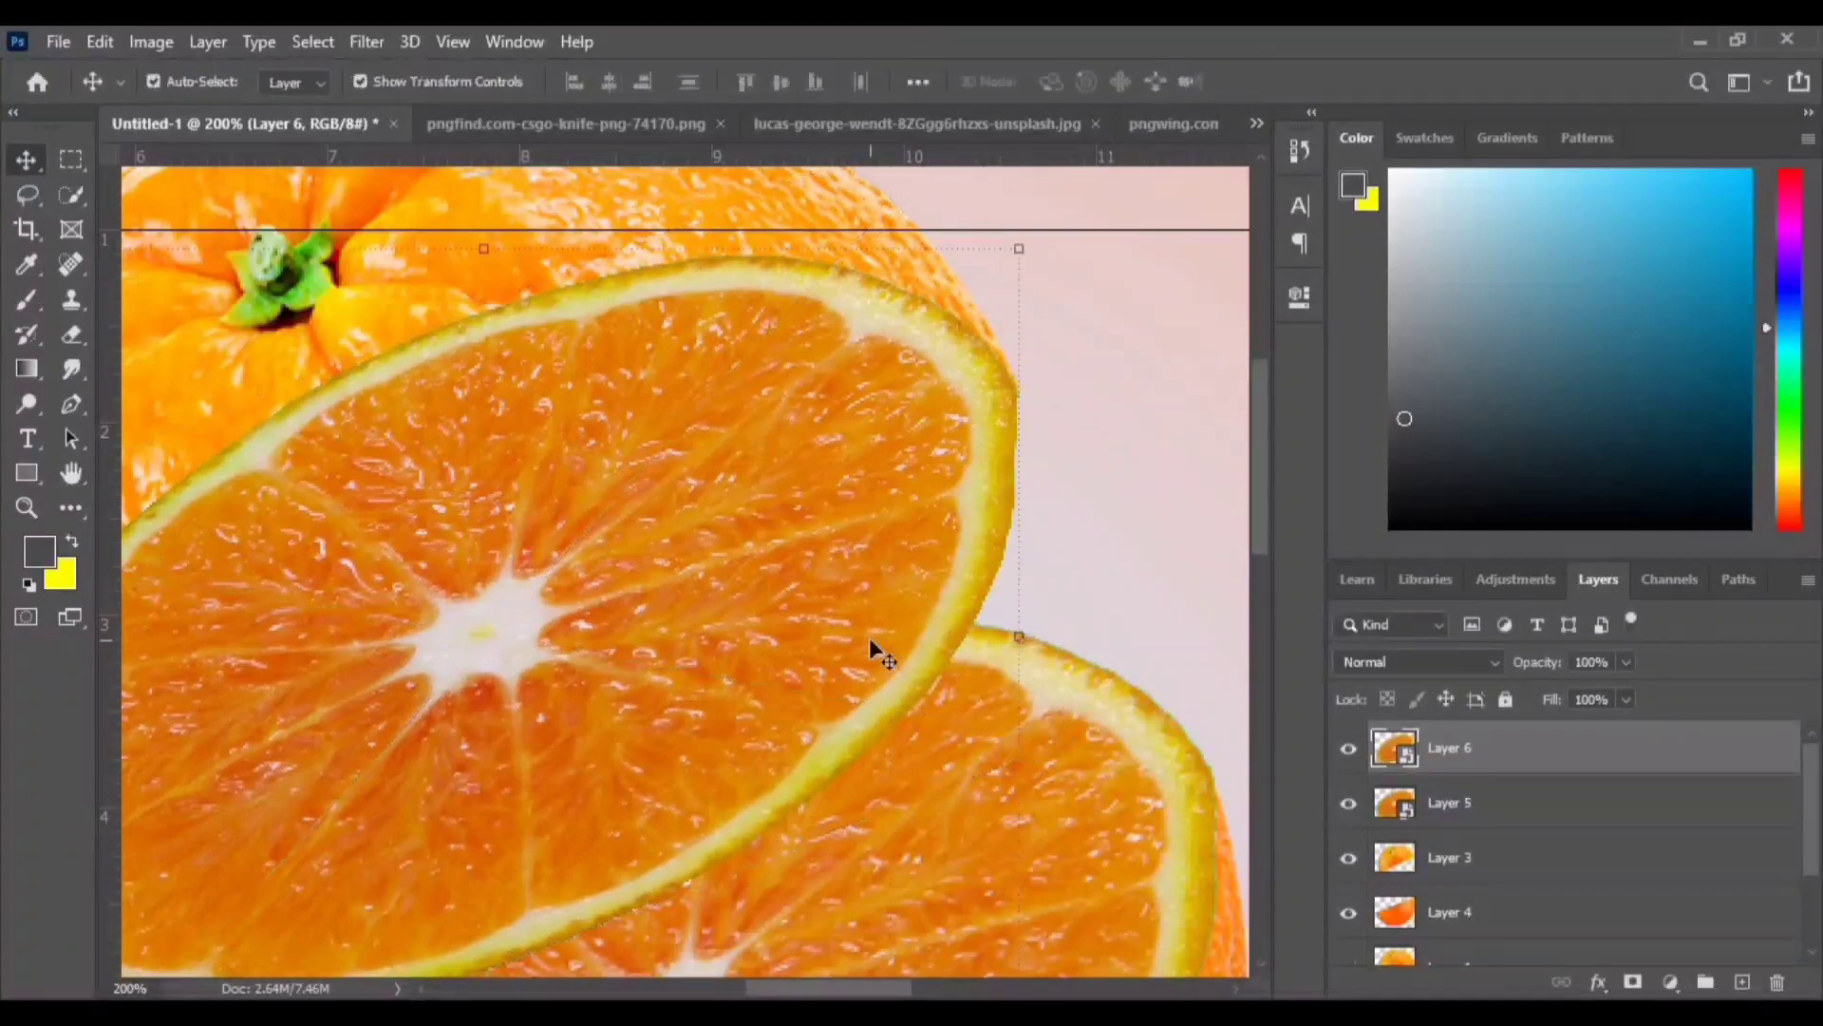
key("ctrl+z")
key("ctrl+shift+z")
- Refine the distortion so the slice lies flat and tilted, its right end fitted to the rim
left_click_drag(327, 537, 768, 344)
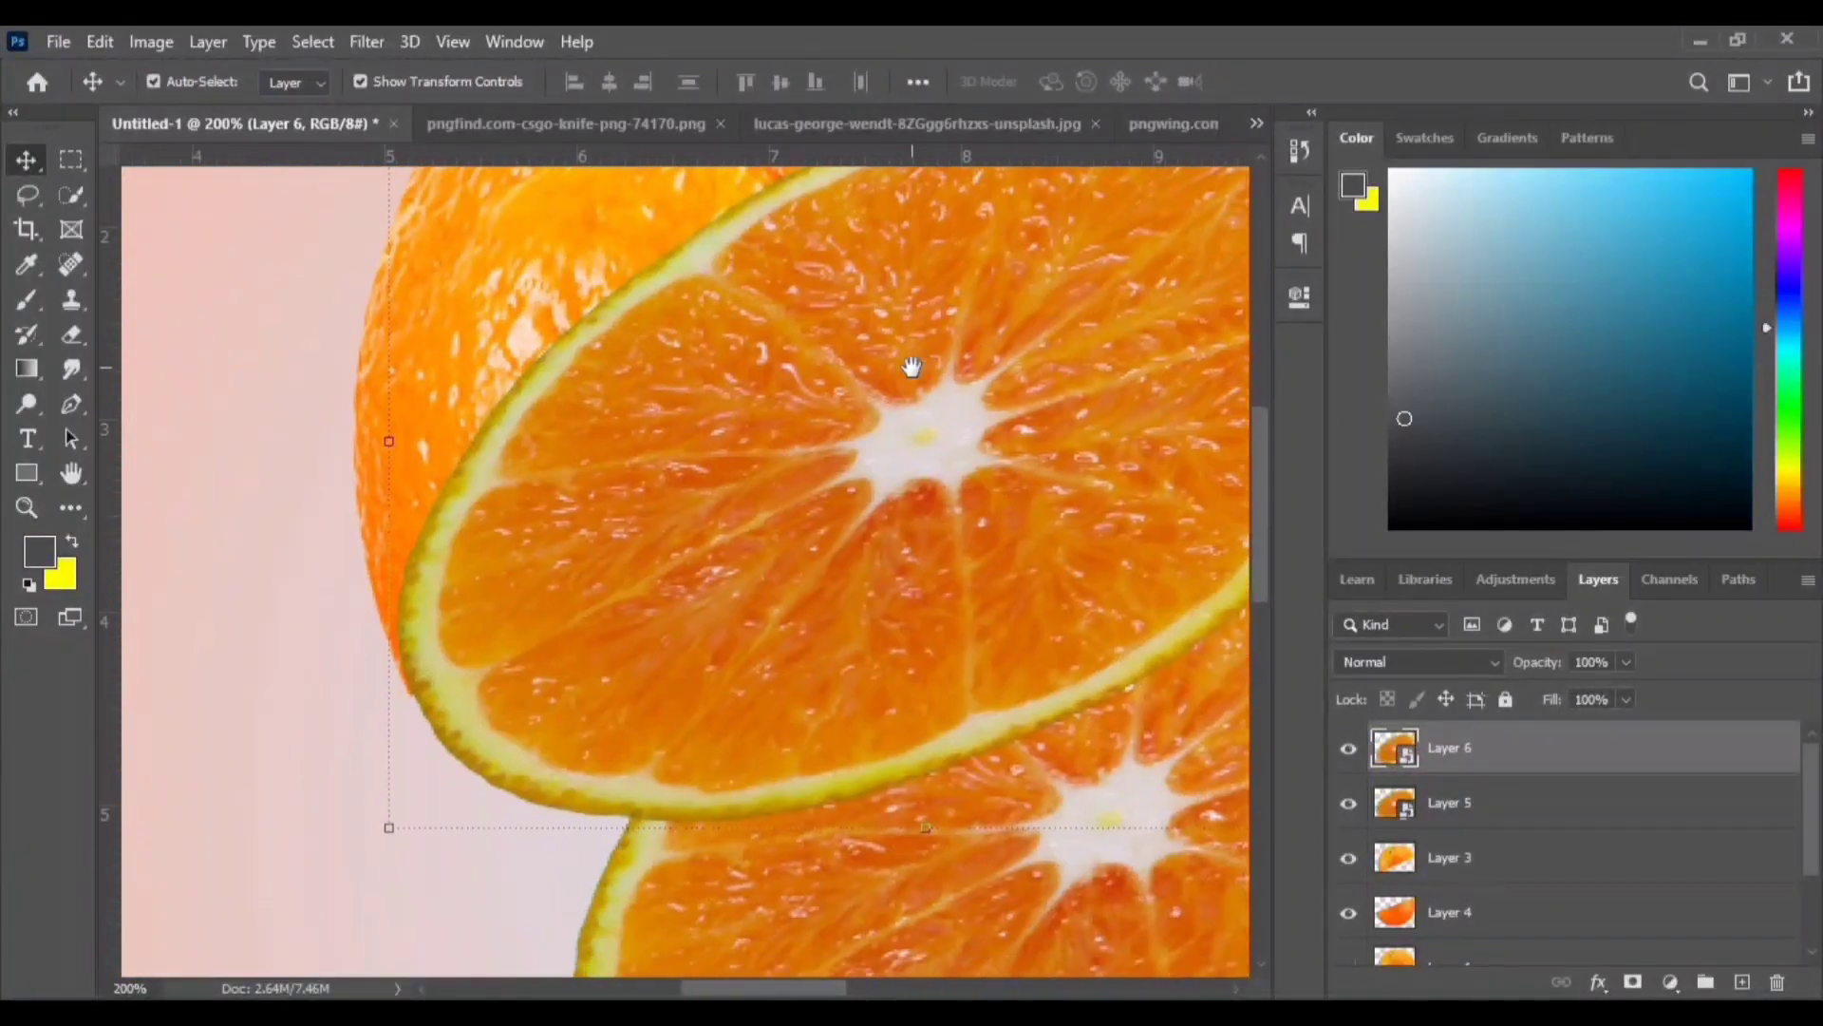
key("alt+e")
left_click(599, 326)
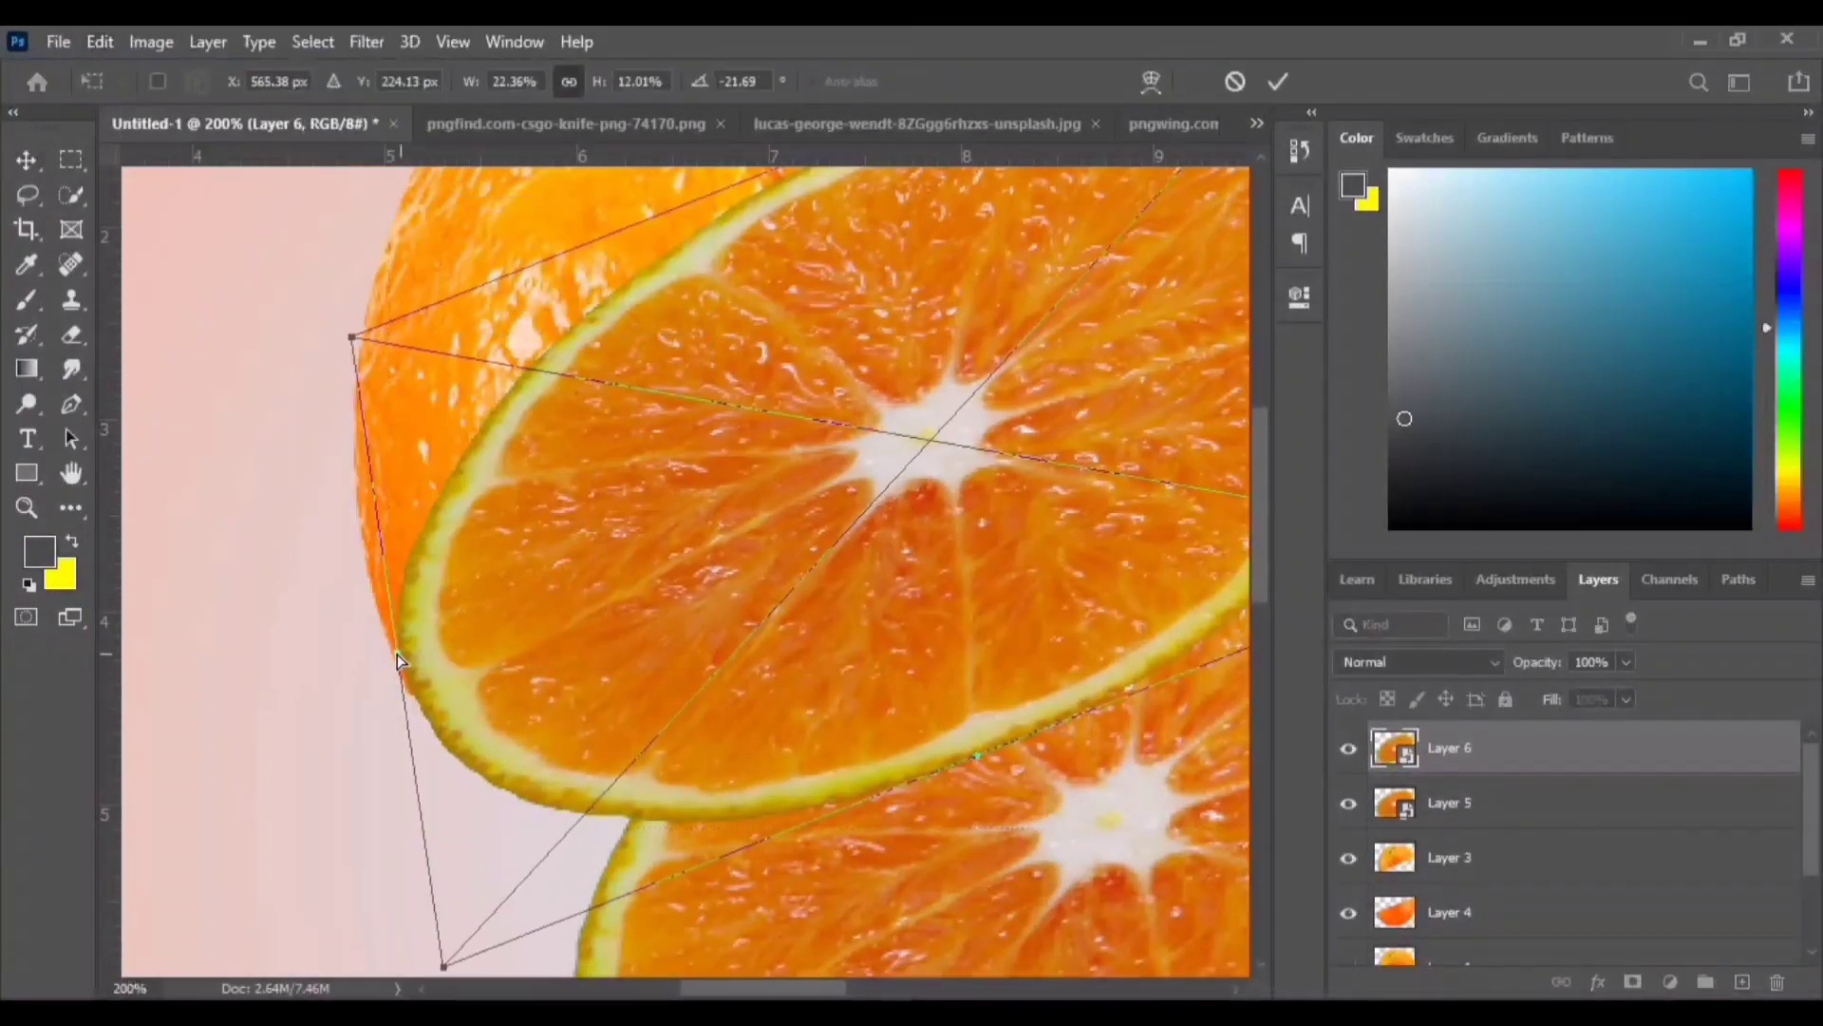
scroll(1034, 687, "up", 2)
scroll(1034, 700, "down", 2)
scroll(1033, 700, "right", 3)
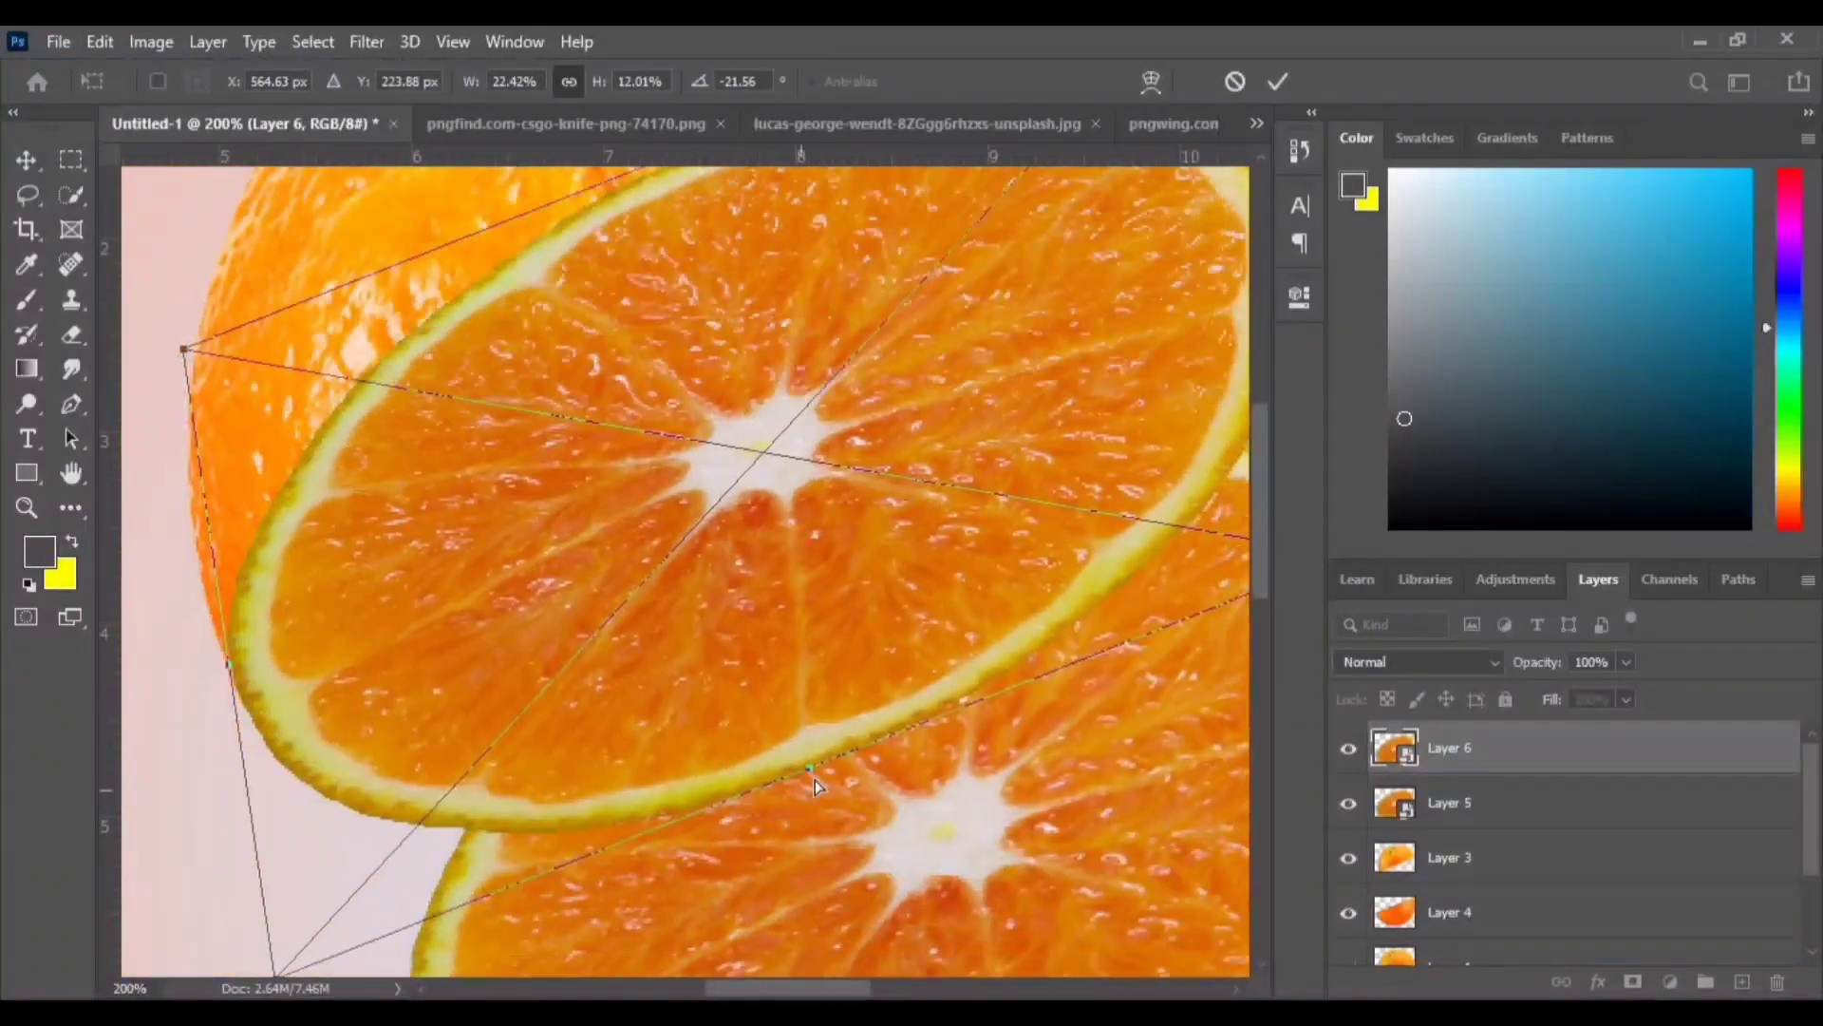
left_click_drag(814, 773, 755, 500)
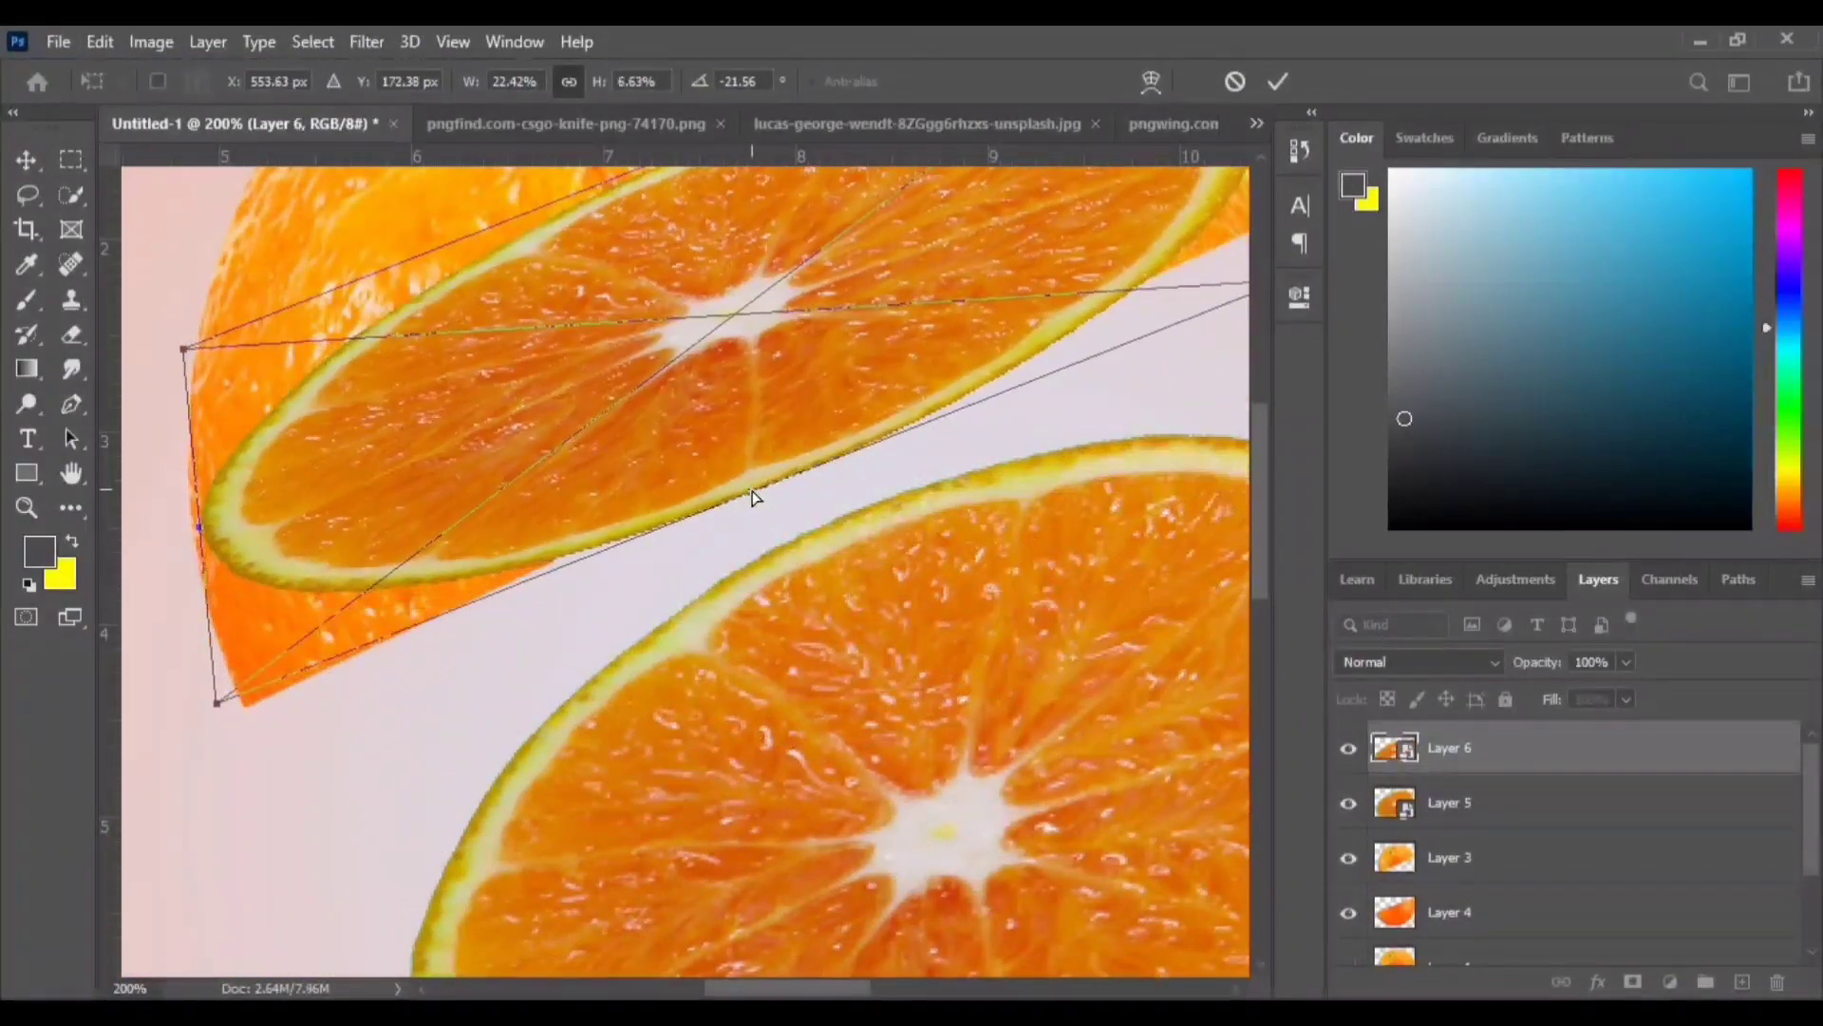
key("ctrl+minus")
key("ctrl+minus")
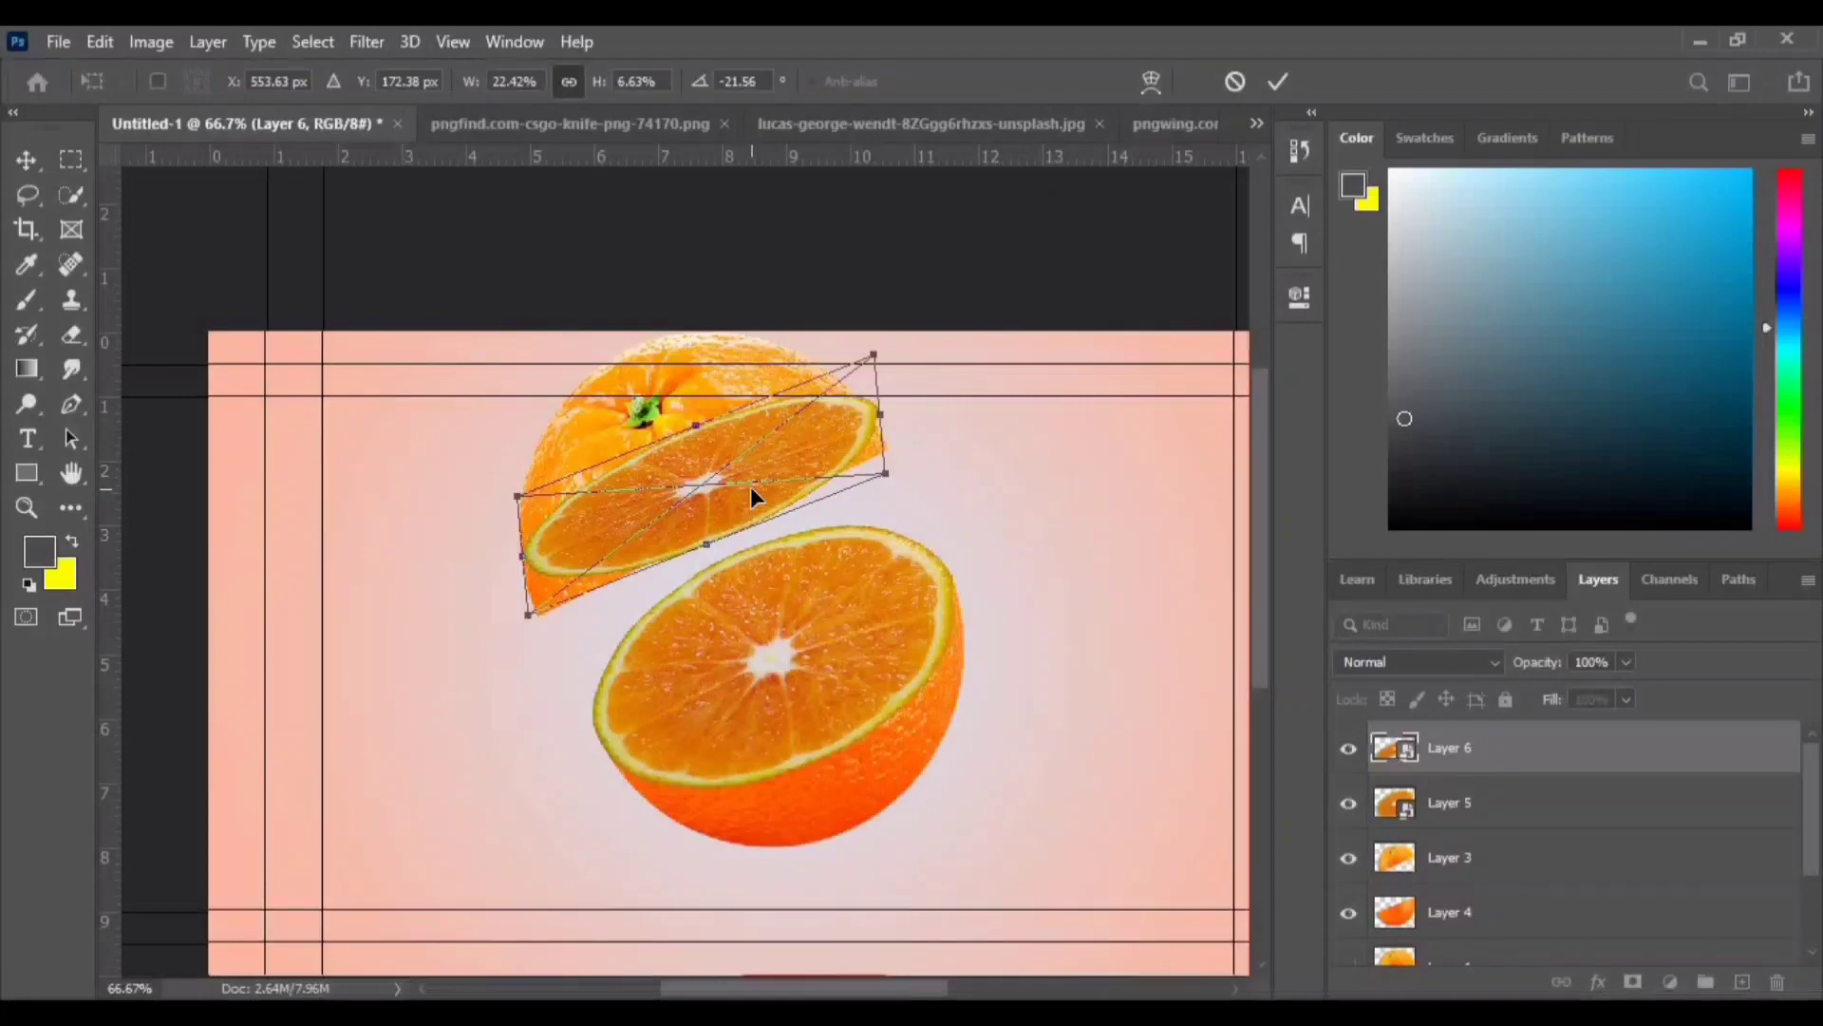
key("ctrl+plus")
key("ctrl+plus")
left_click_drag(717, 390, 691, 367)
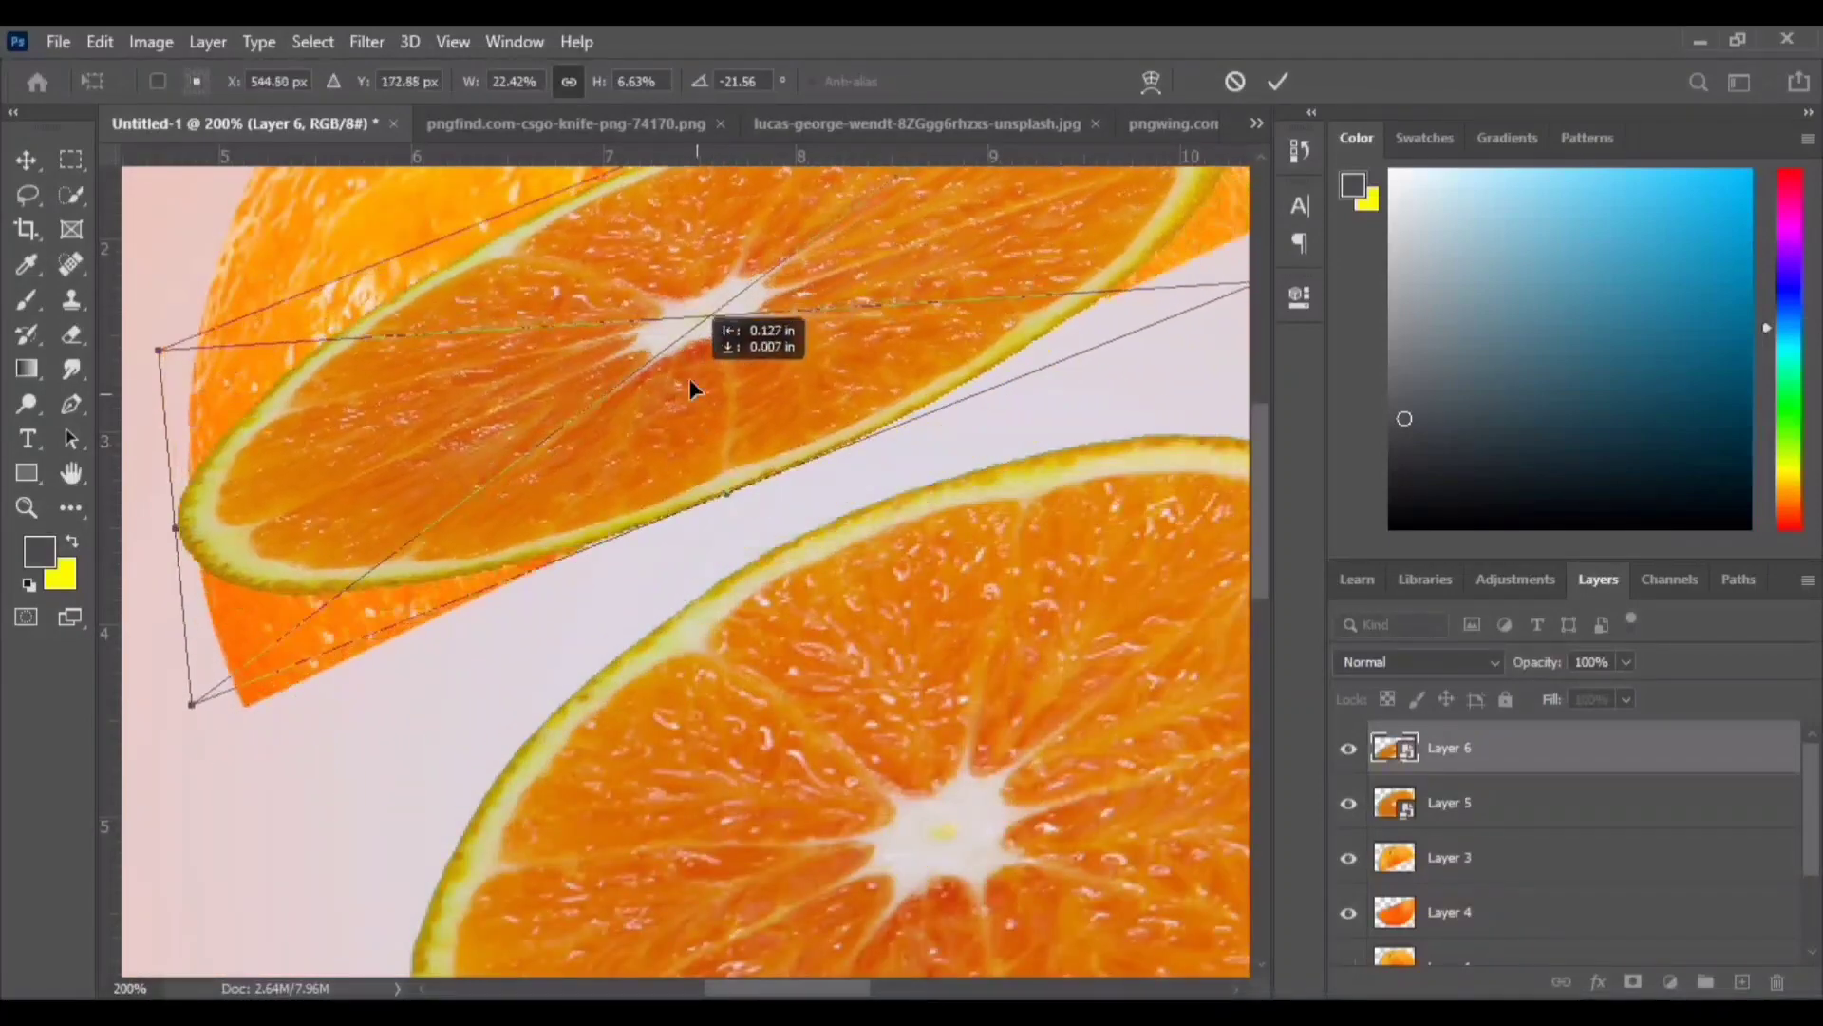
left_click_drag(199, 526, 225, 679)
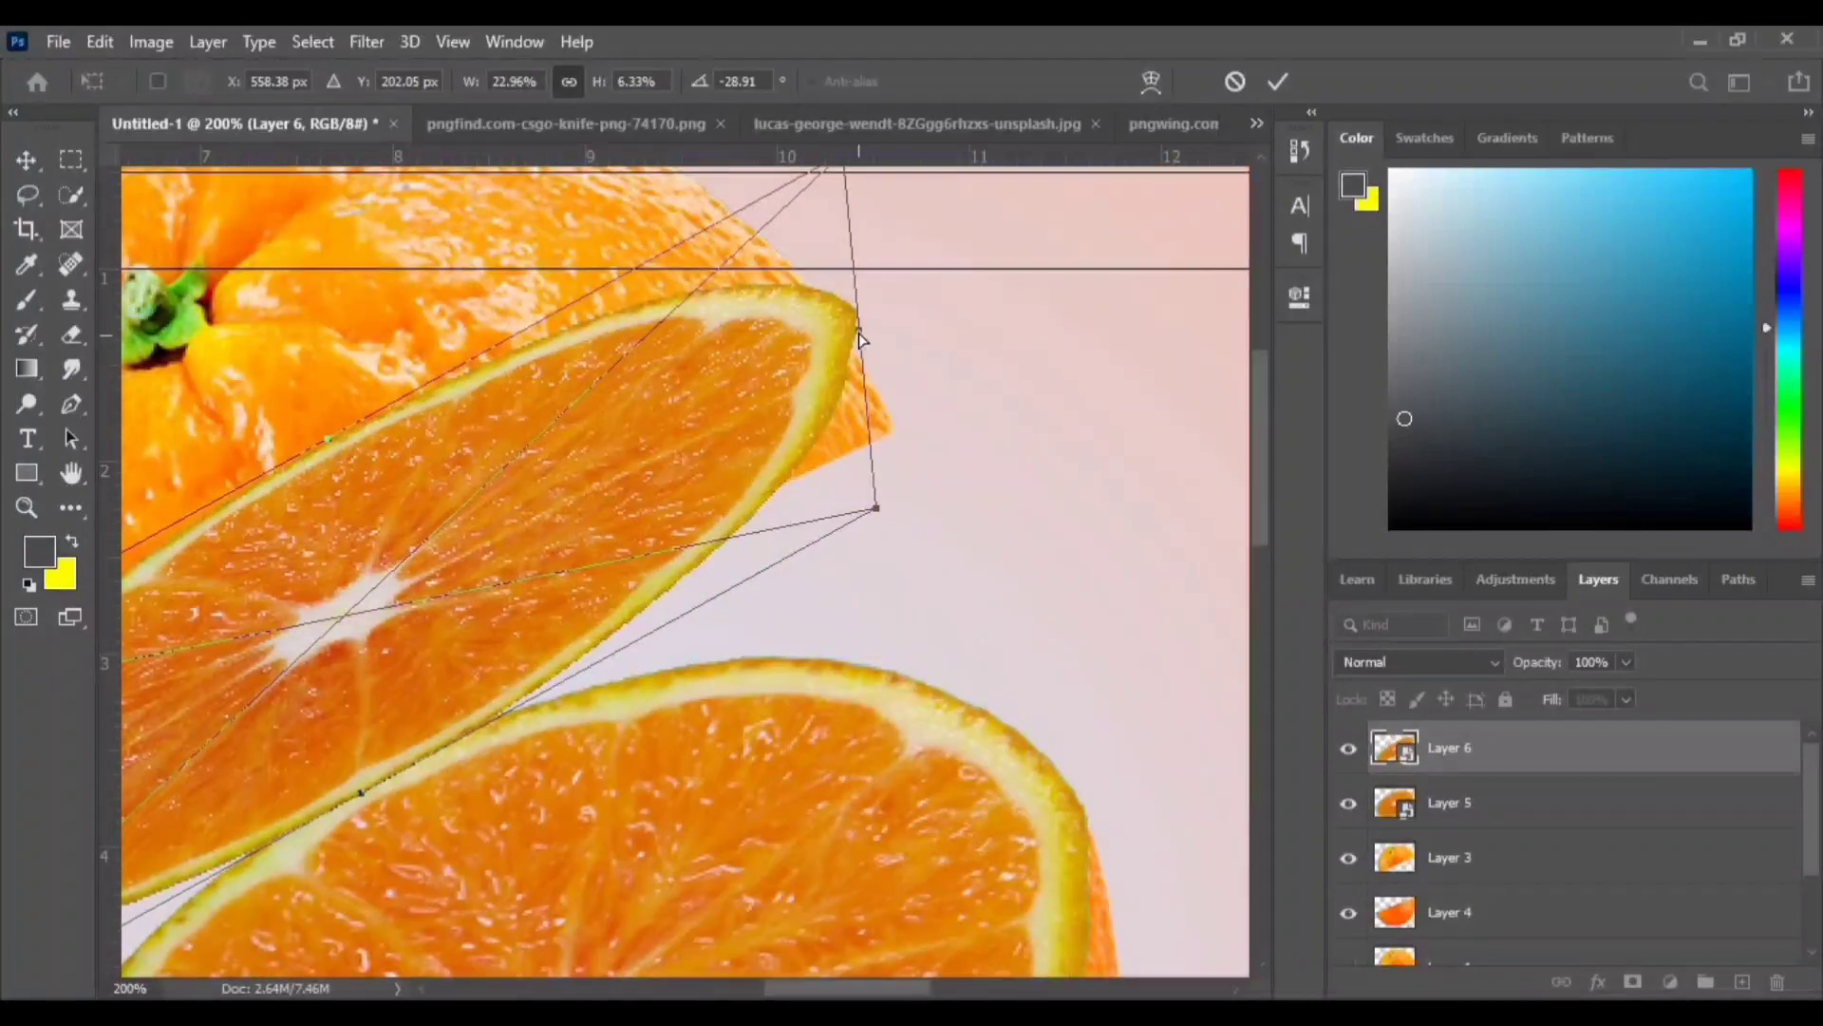
left_click_drag(860, 339, 895, 444)
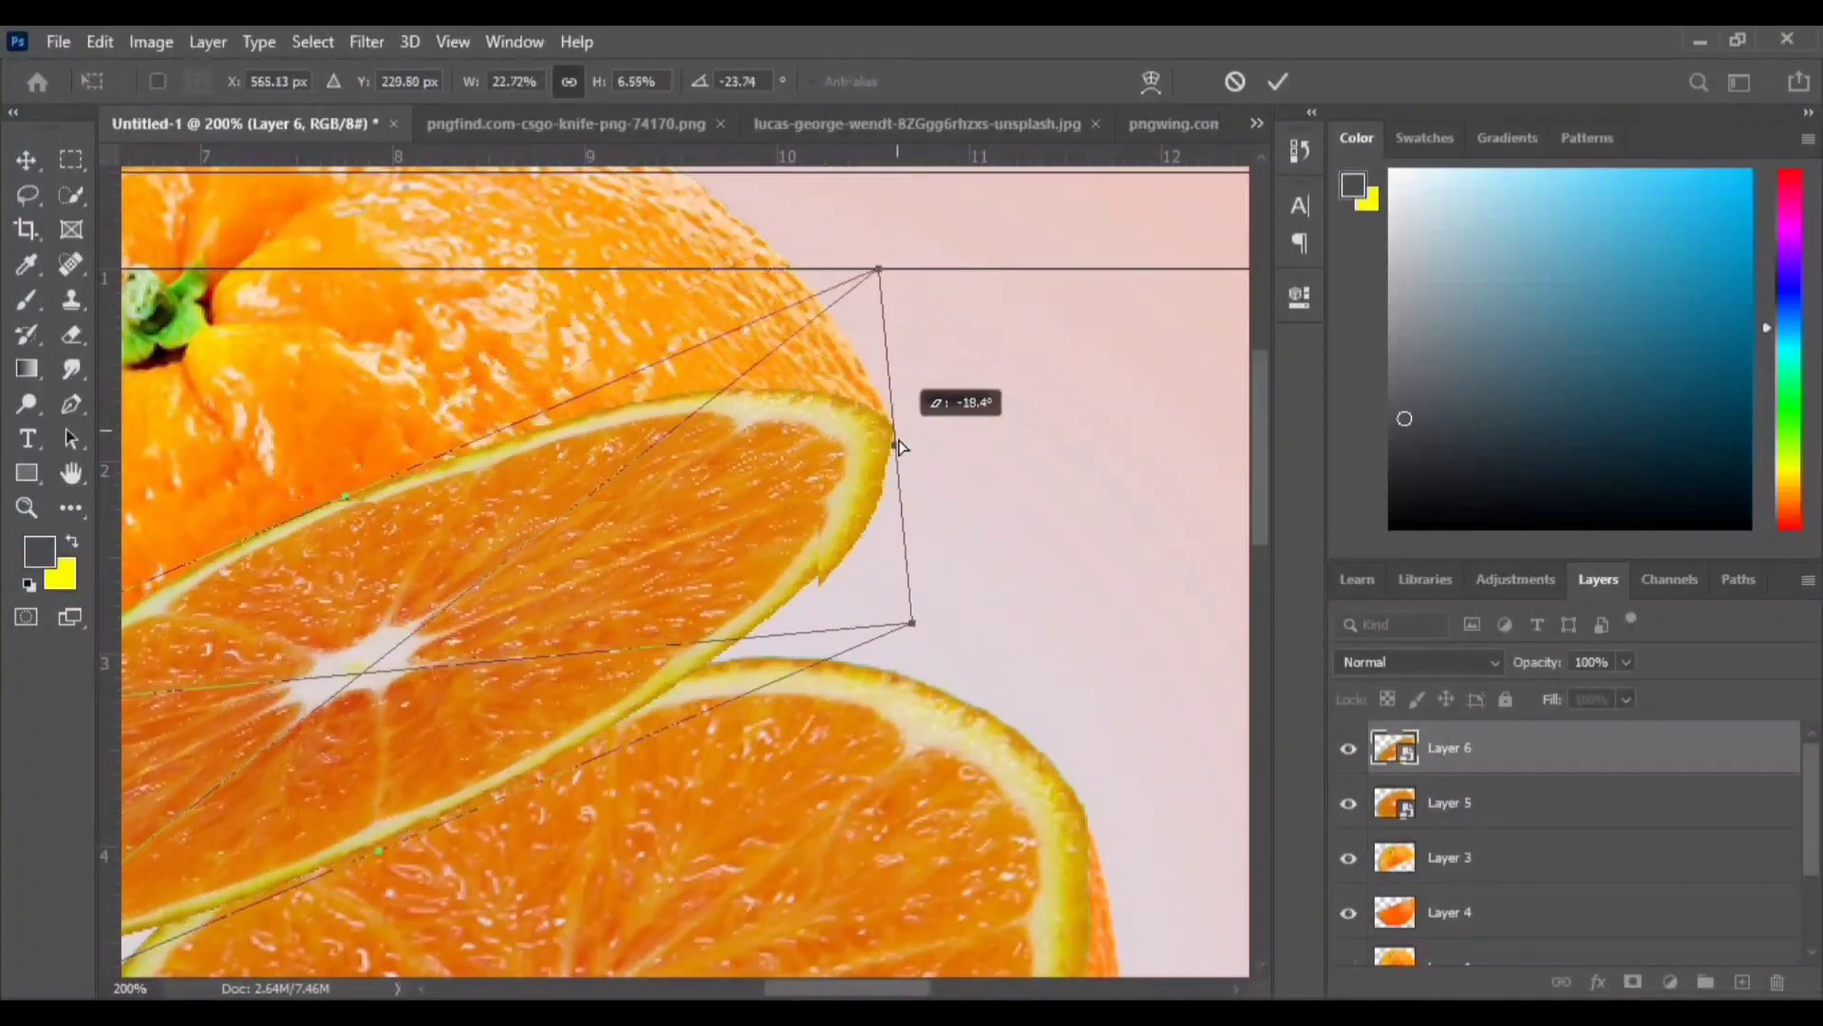
left_click(1279, 83)
- Delete the leftover orange layers and shift the lower half right and down
left_click(1079, 608)
key("ctrl+0")
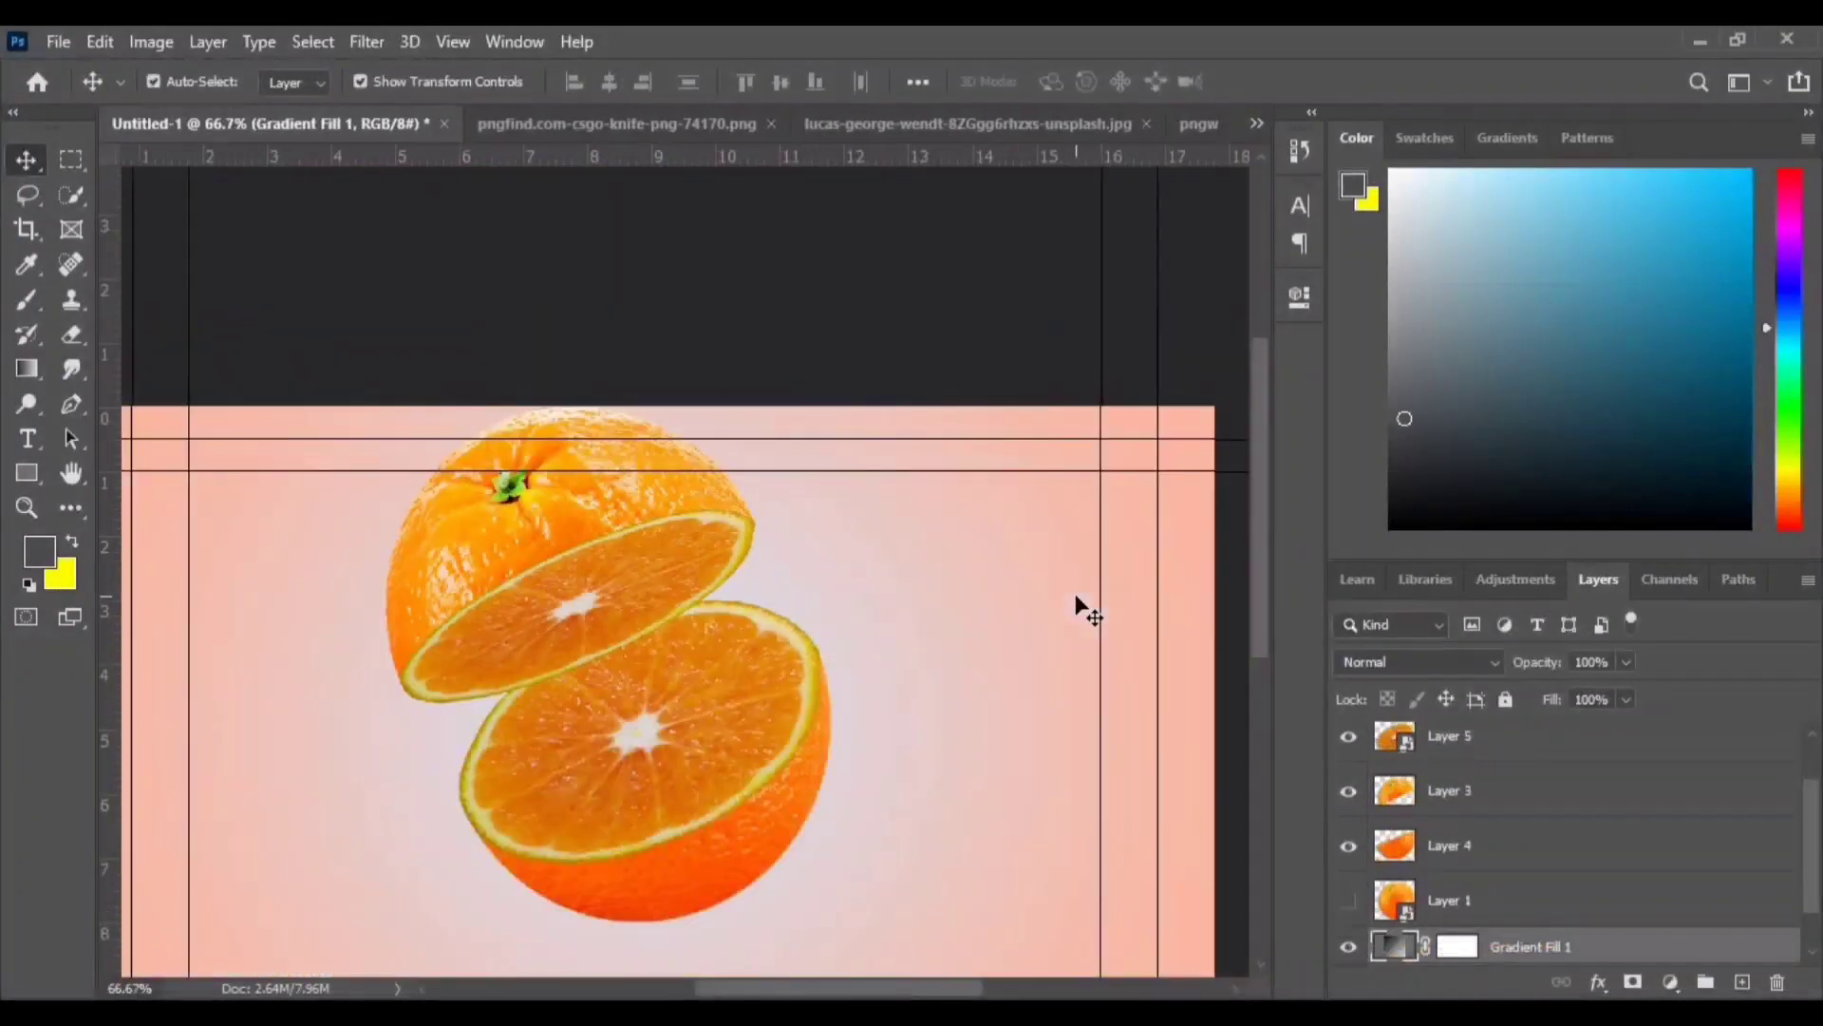
key("ctrl+plus")
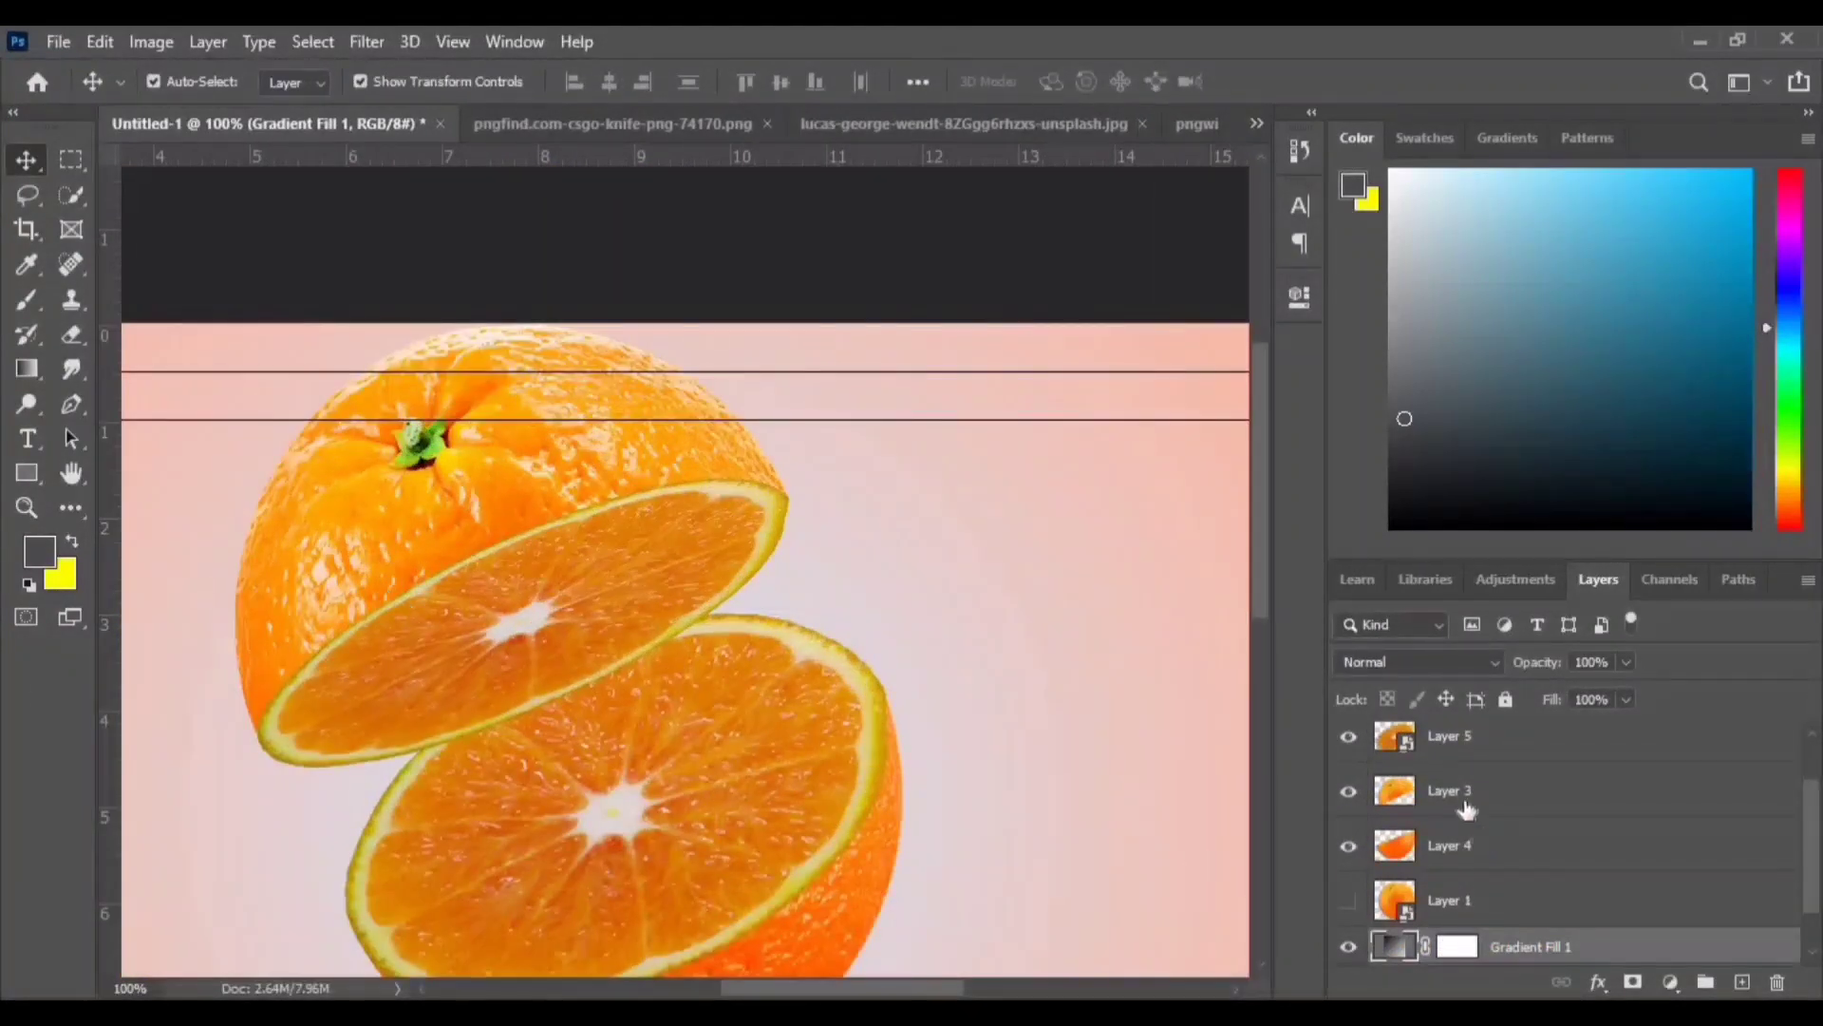
left_click(1462, 807)
left_click(1349, 736)
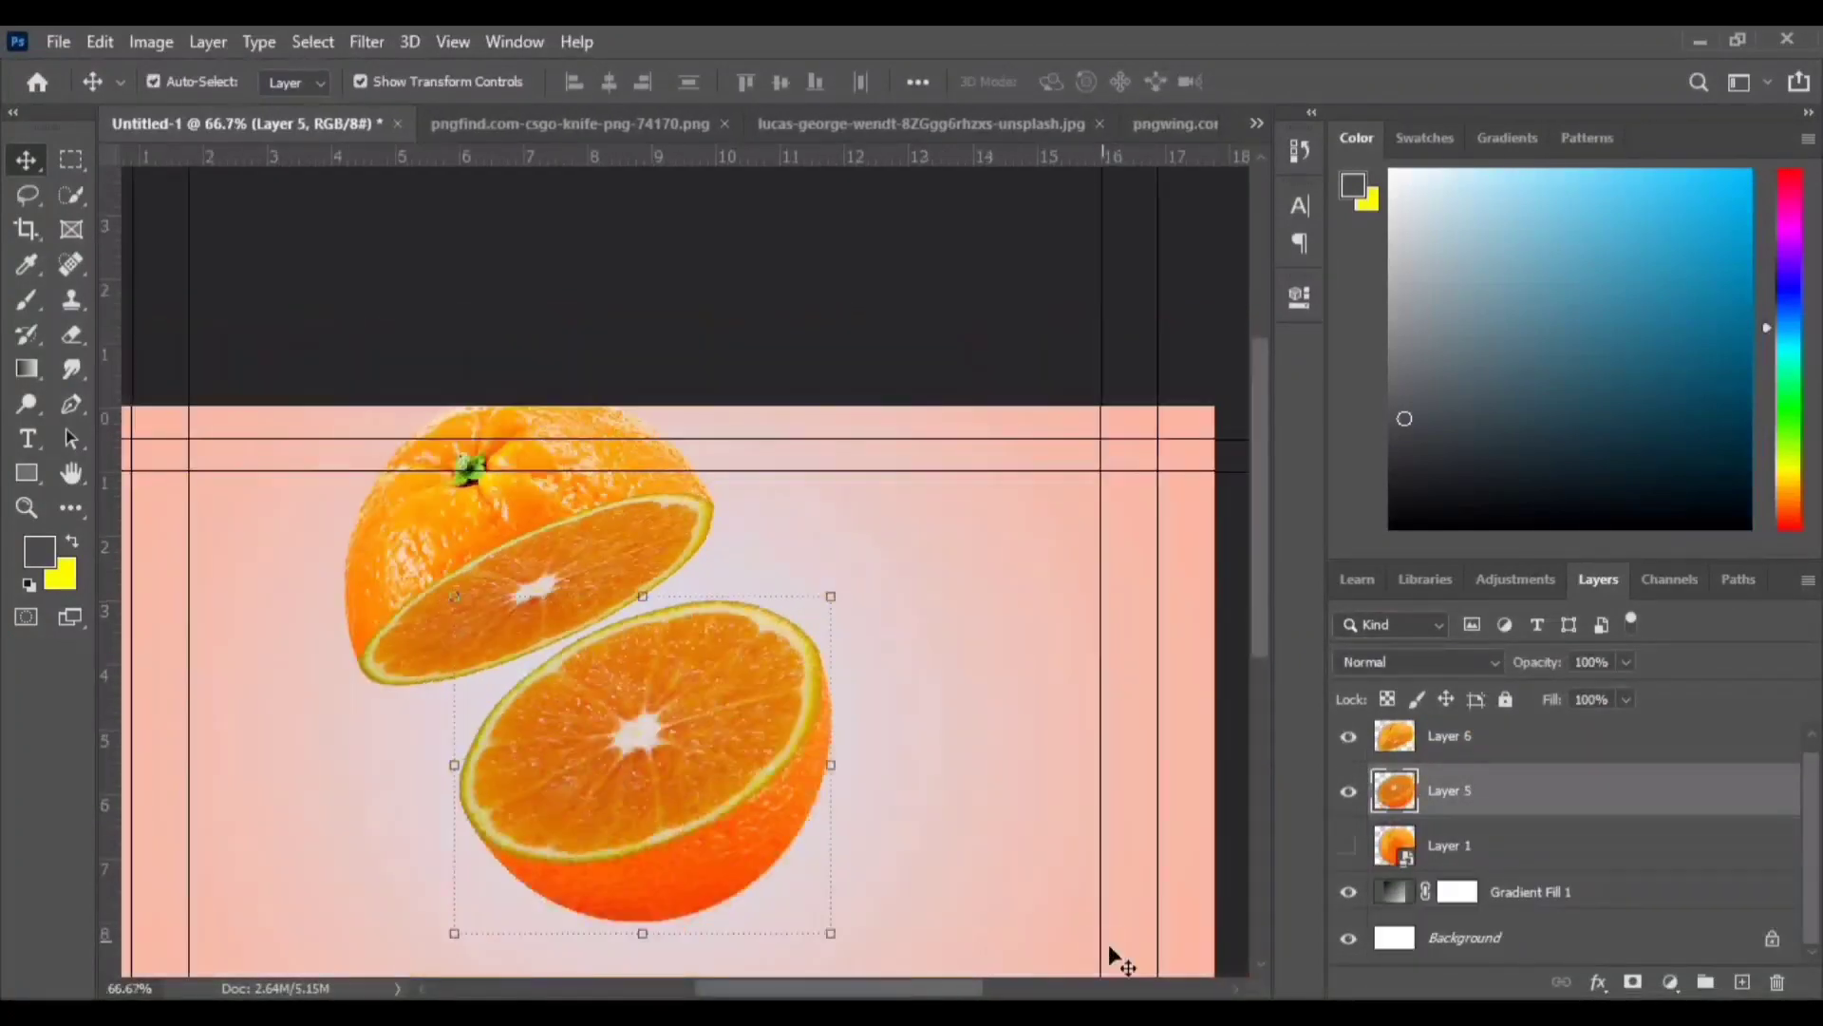
left_click_drag(672, 780, 766, 793)
left_click_drag(469, 522, 499, 541)
- Rotate the lower orange half about 1° and commit it
left_click(804, 881)
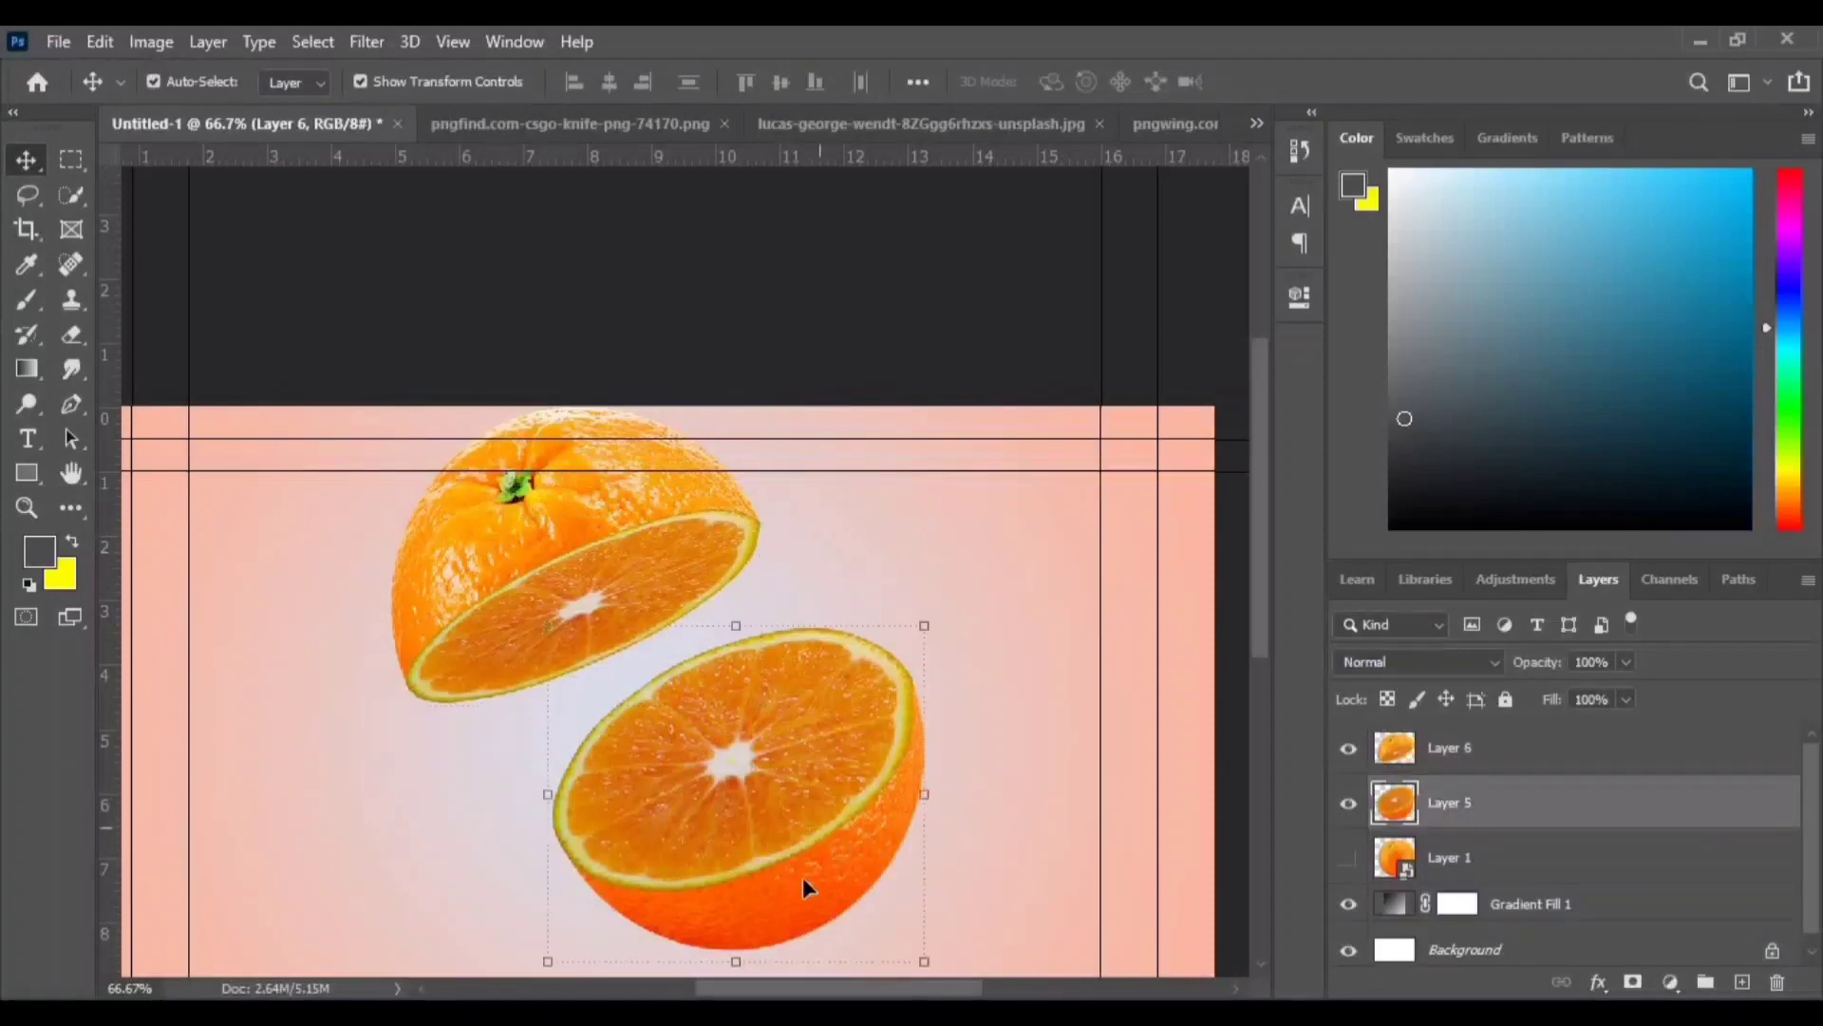
left_click_drag(739, 633, 732, 662)
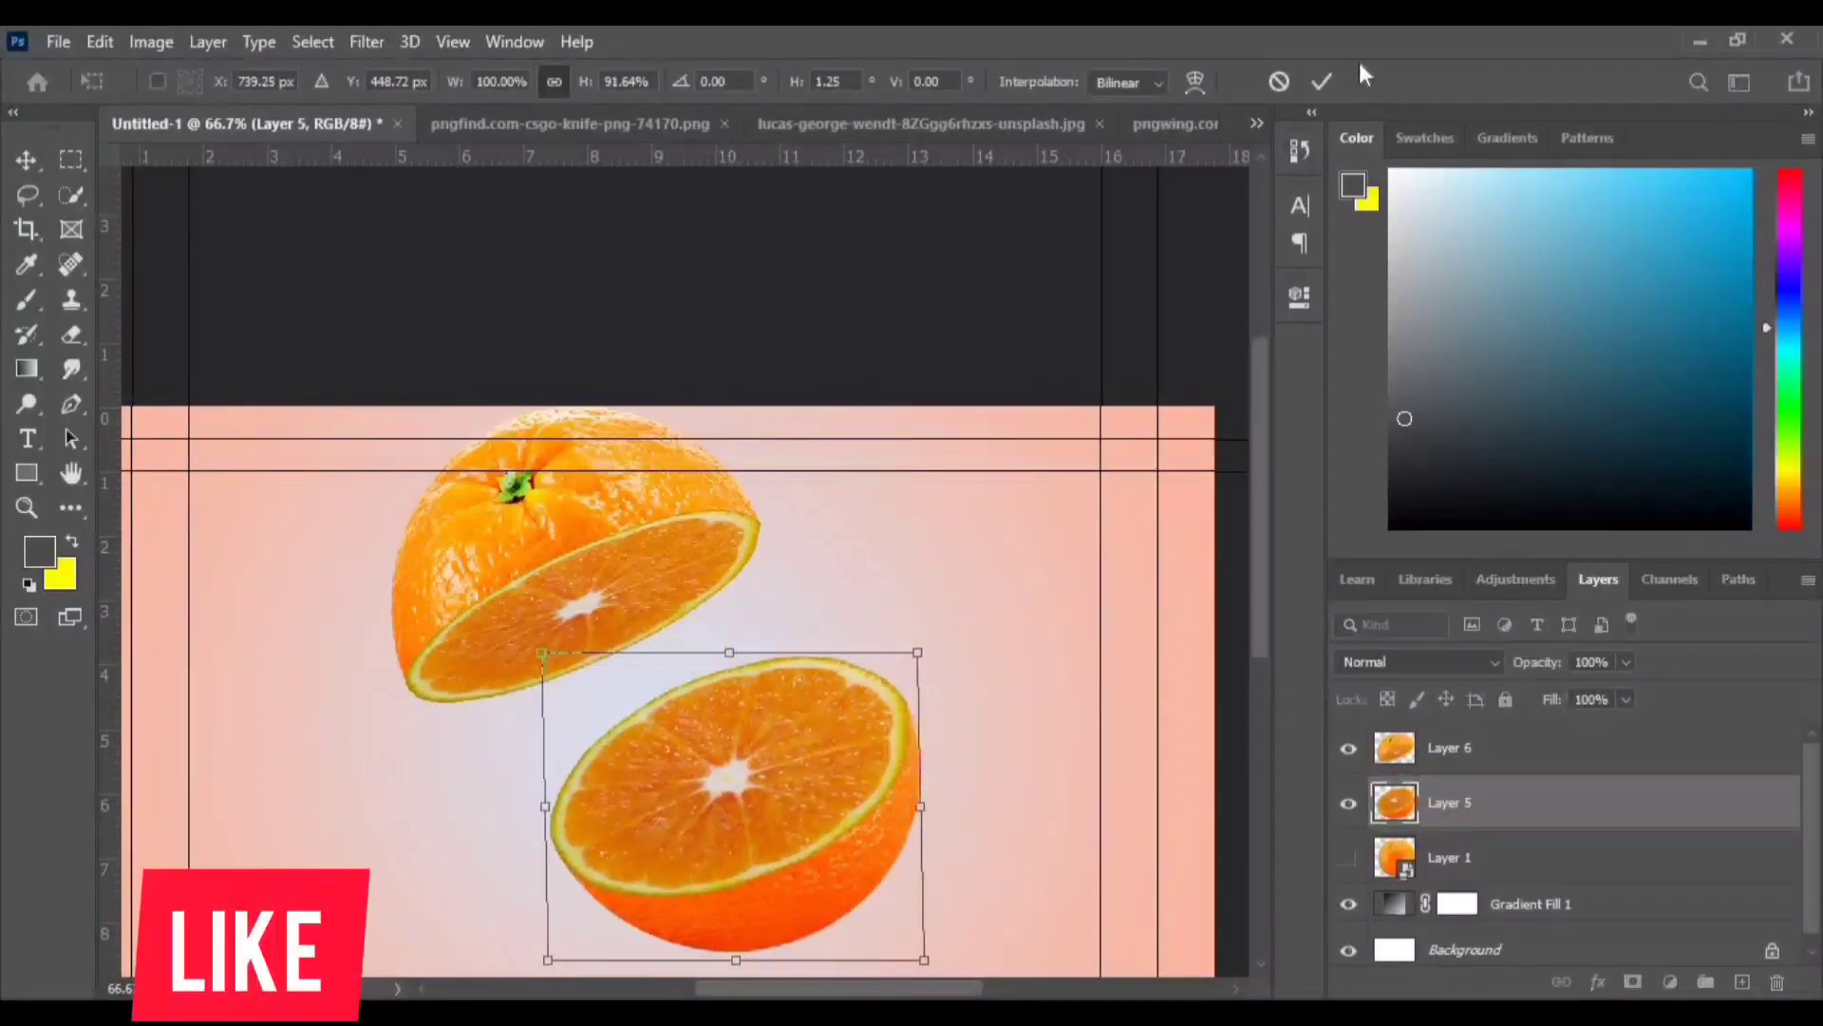
key("Return")
left_click(568, 686, "ctrl")
- Squash the upper orange half slightly and nudge it down into place
left_click_drag(566, 705, 566, 663)
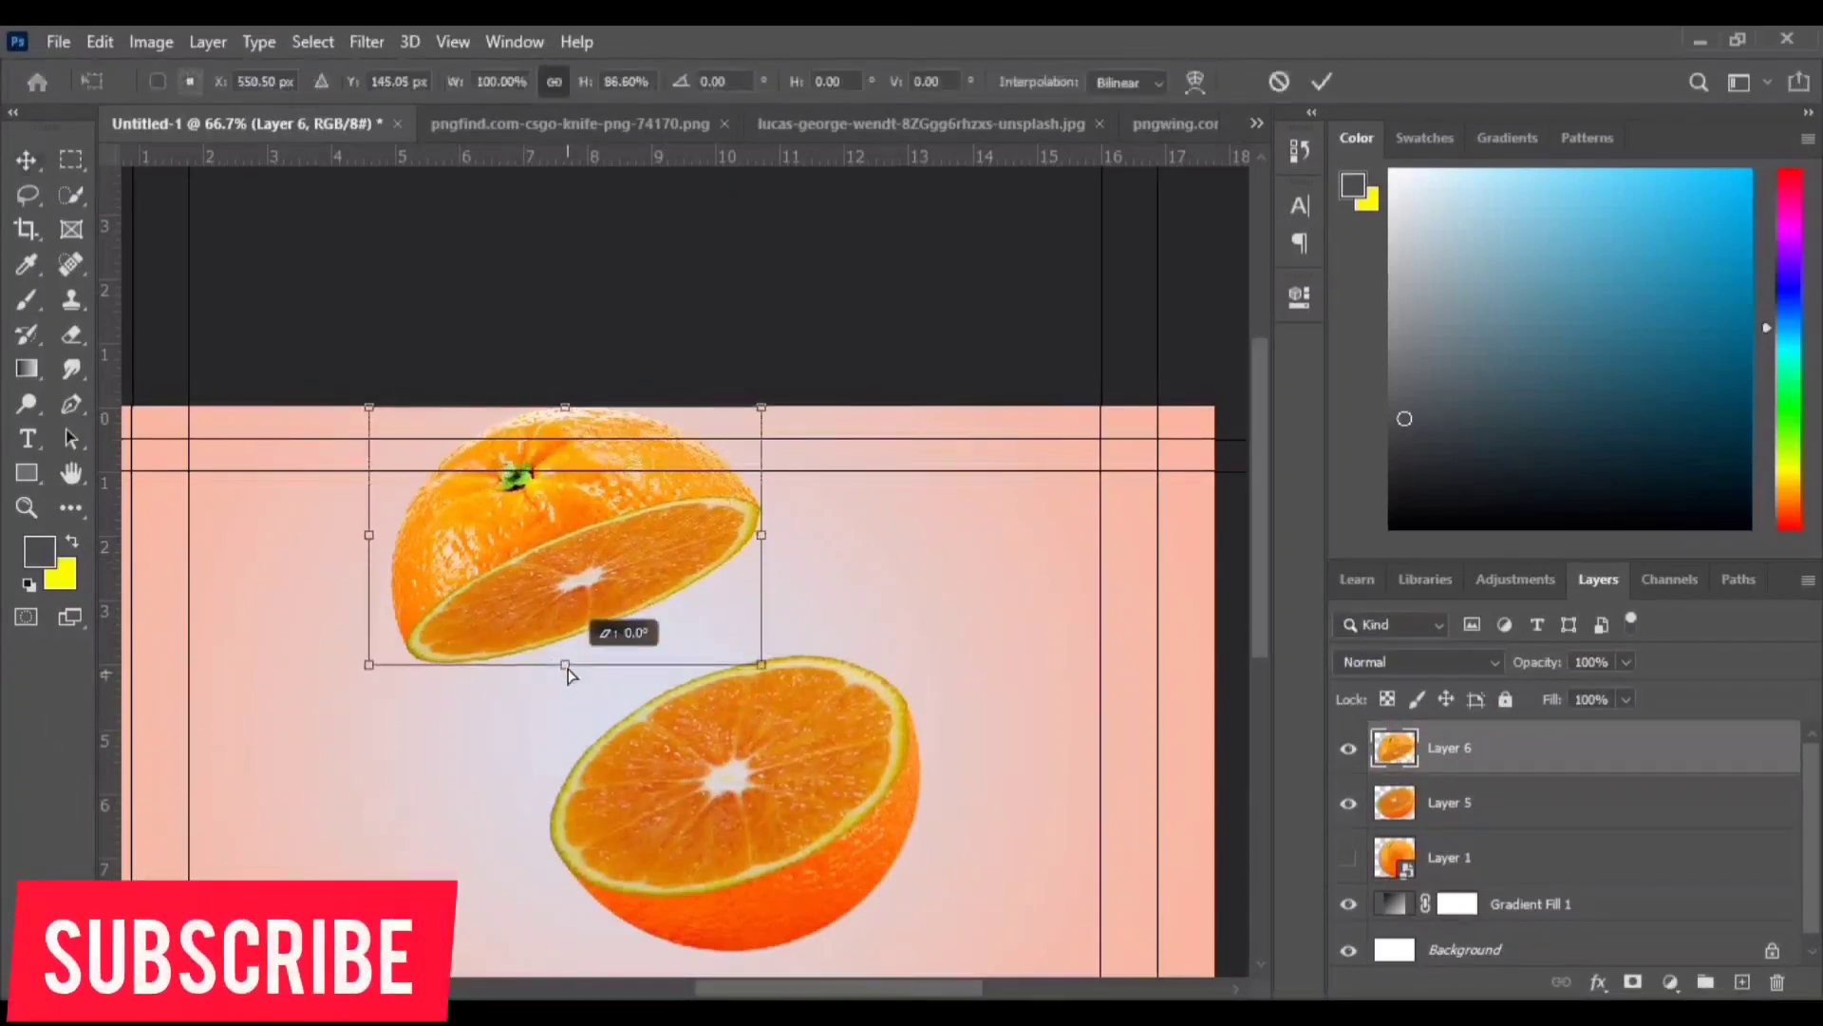
left_click(1322, 83)
left_click_drag(470, 539, 473, 551)
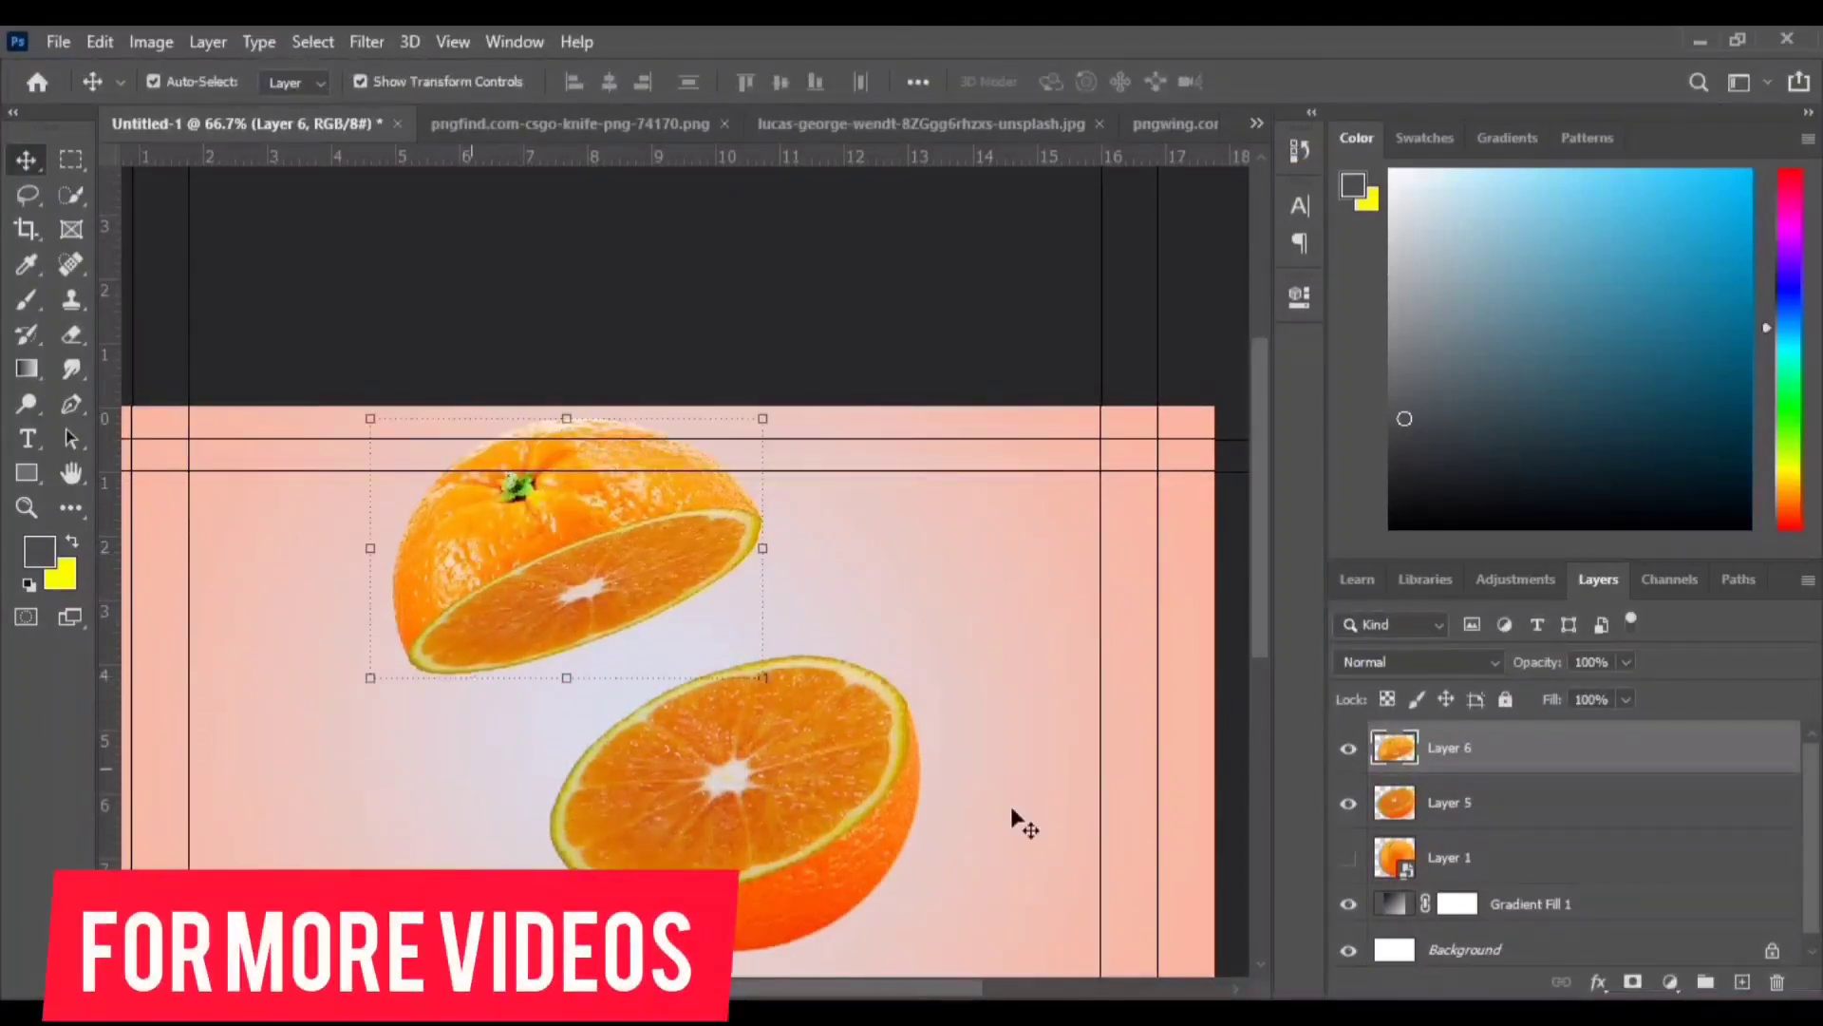
left_click_drag(597, 547, 608, 613)
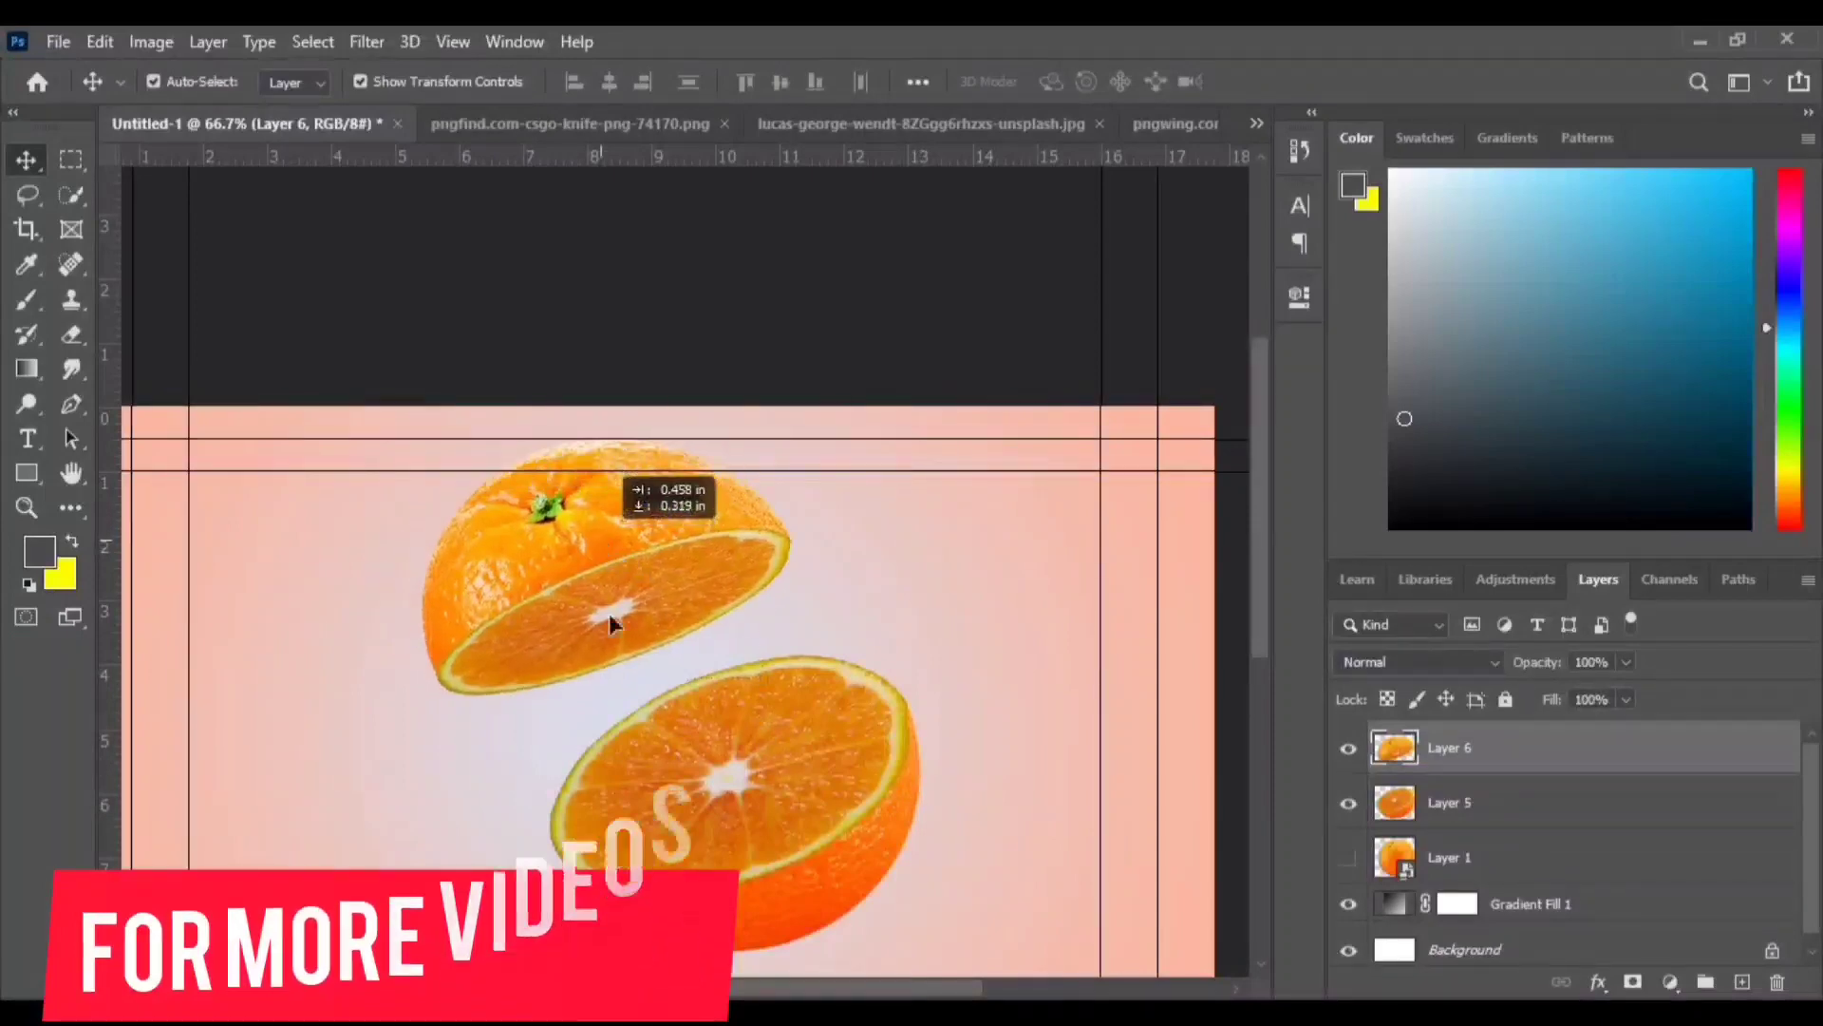
- Drag the knife image into Untitled-1 as Layer 7 and convert it to a smart object
left_click(596, 127)
mouse_move(720, 625)
left_mouse_down()
mouse_move(138, 126)
mouse_move(570, 623)
left_mouse_up()
left_click_drag(1482, 913, 1450, 729)
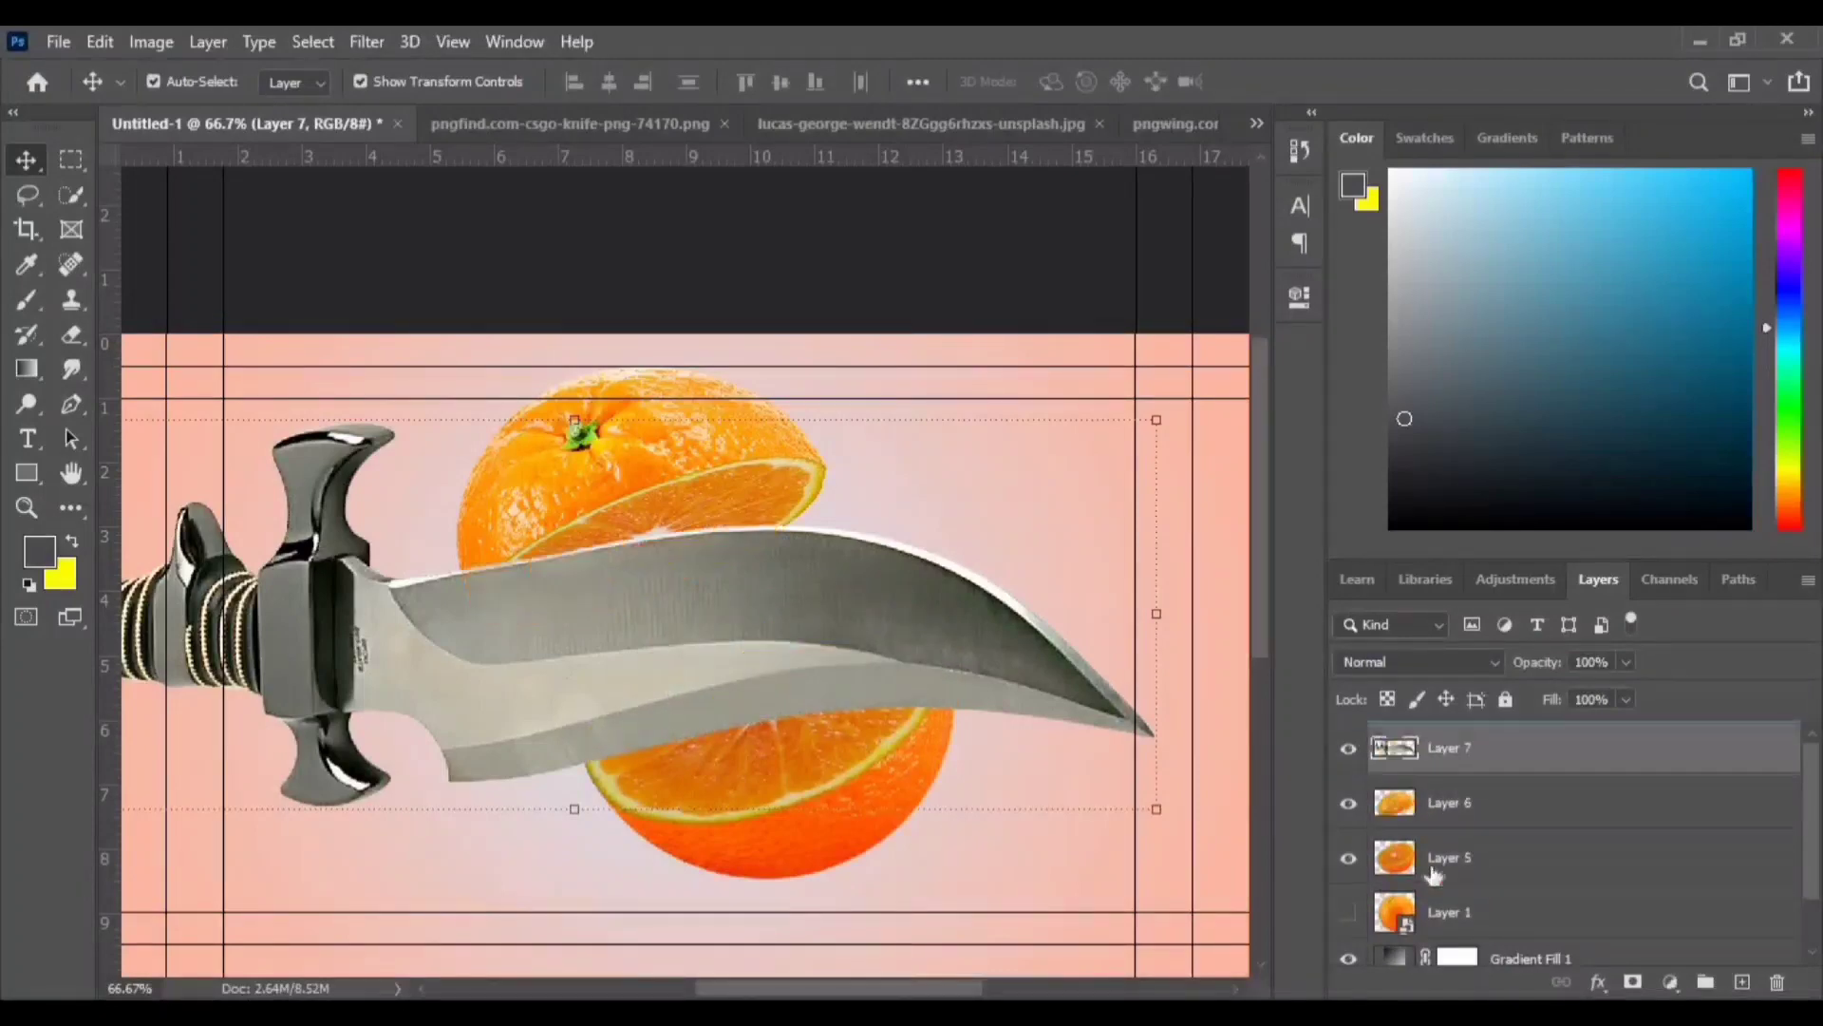
right_click(1599, 750)
left_click(1358, 397)
- Scale the knife down to about 52% and lay it across the lower orange half
mouse_move(1160, 421)
left_mouse_down()
mouse_move(995, 581)
mouse_move(979, 622)
left_mouse_up()
left_click(1273, 81)
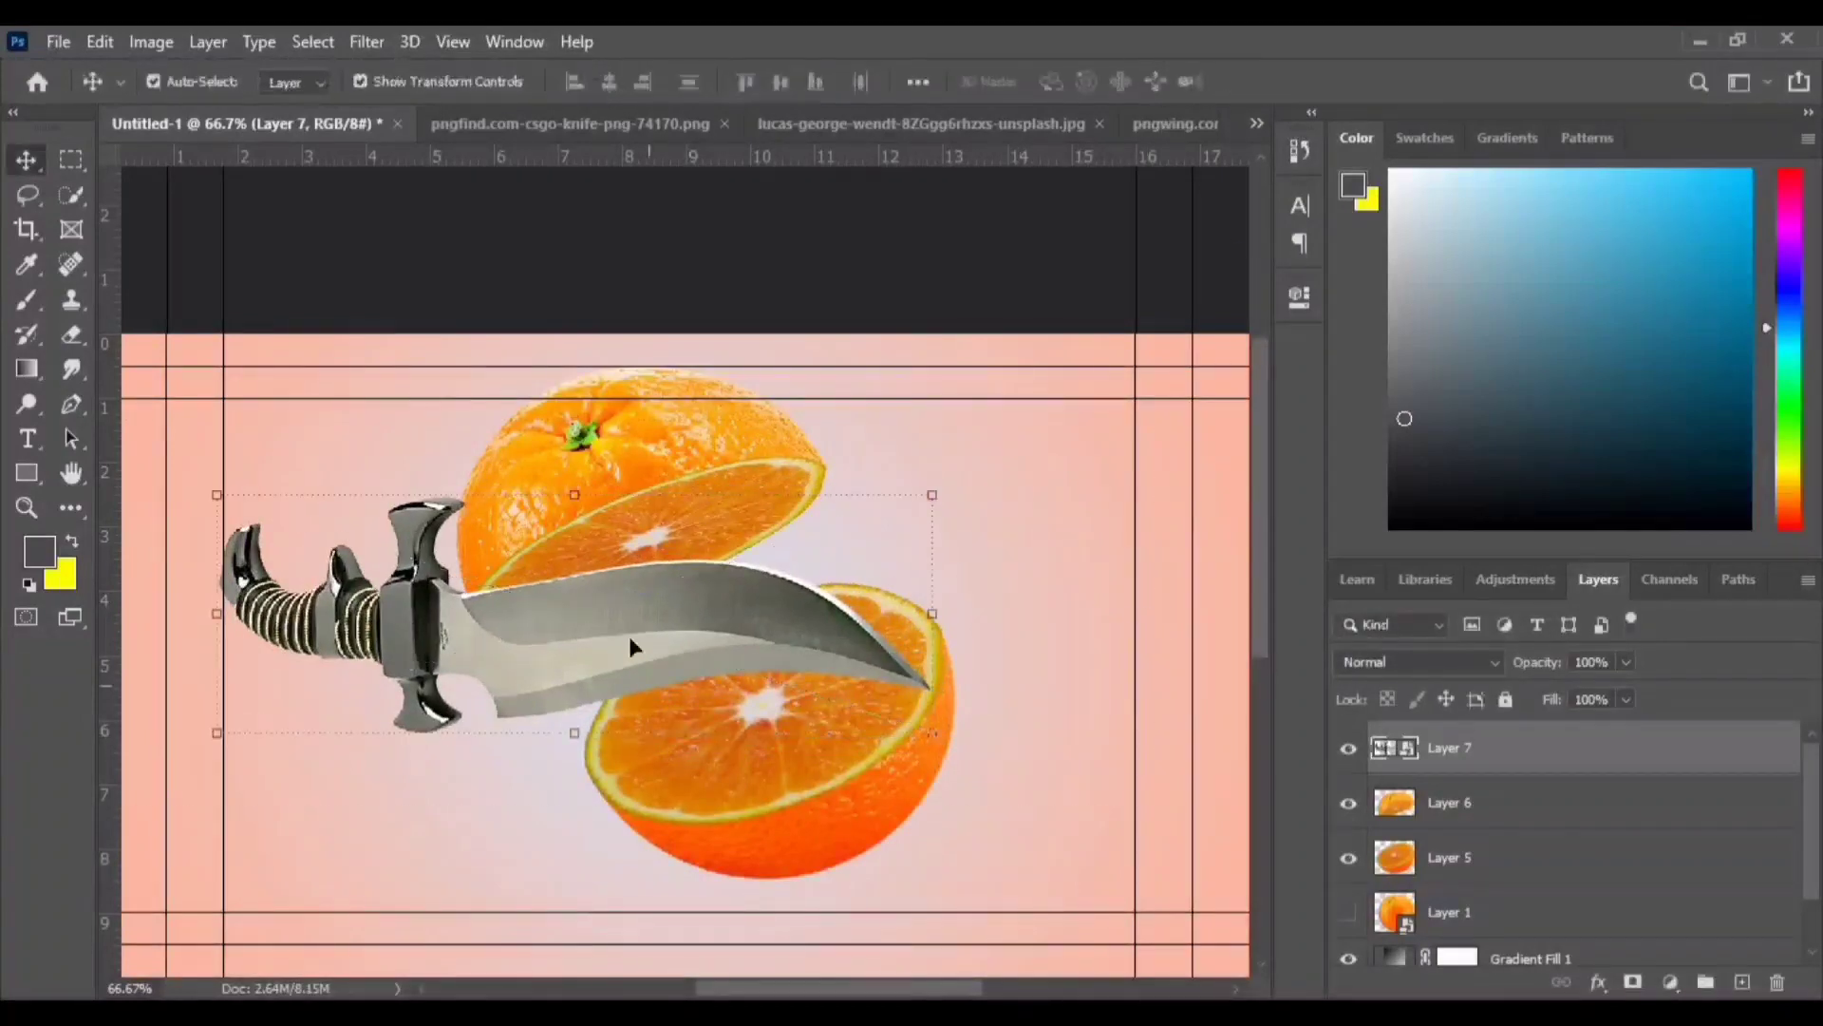
left_click_drag(937, 494, 902, 559)
left_click(1279, 81)
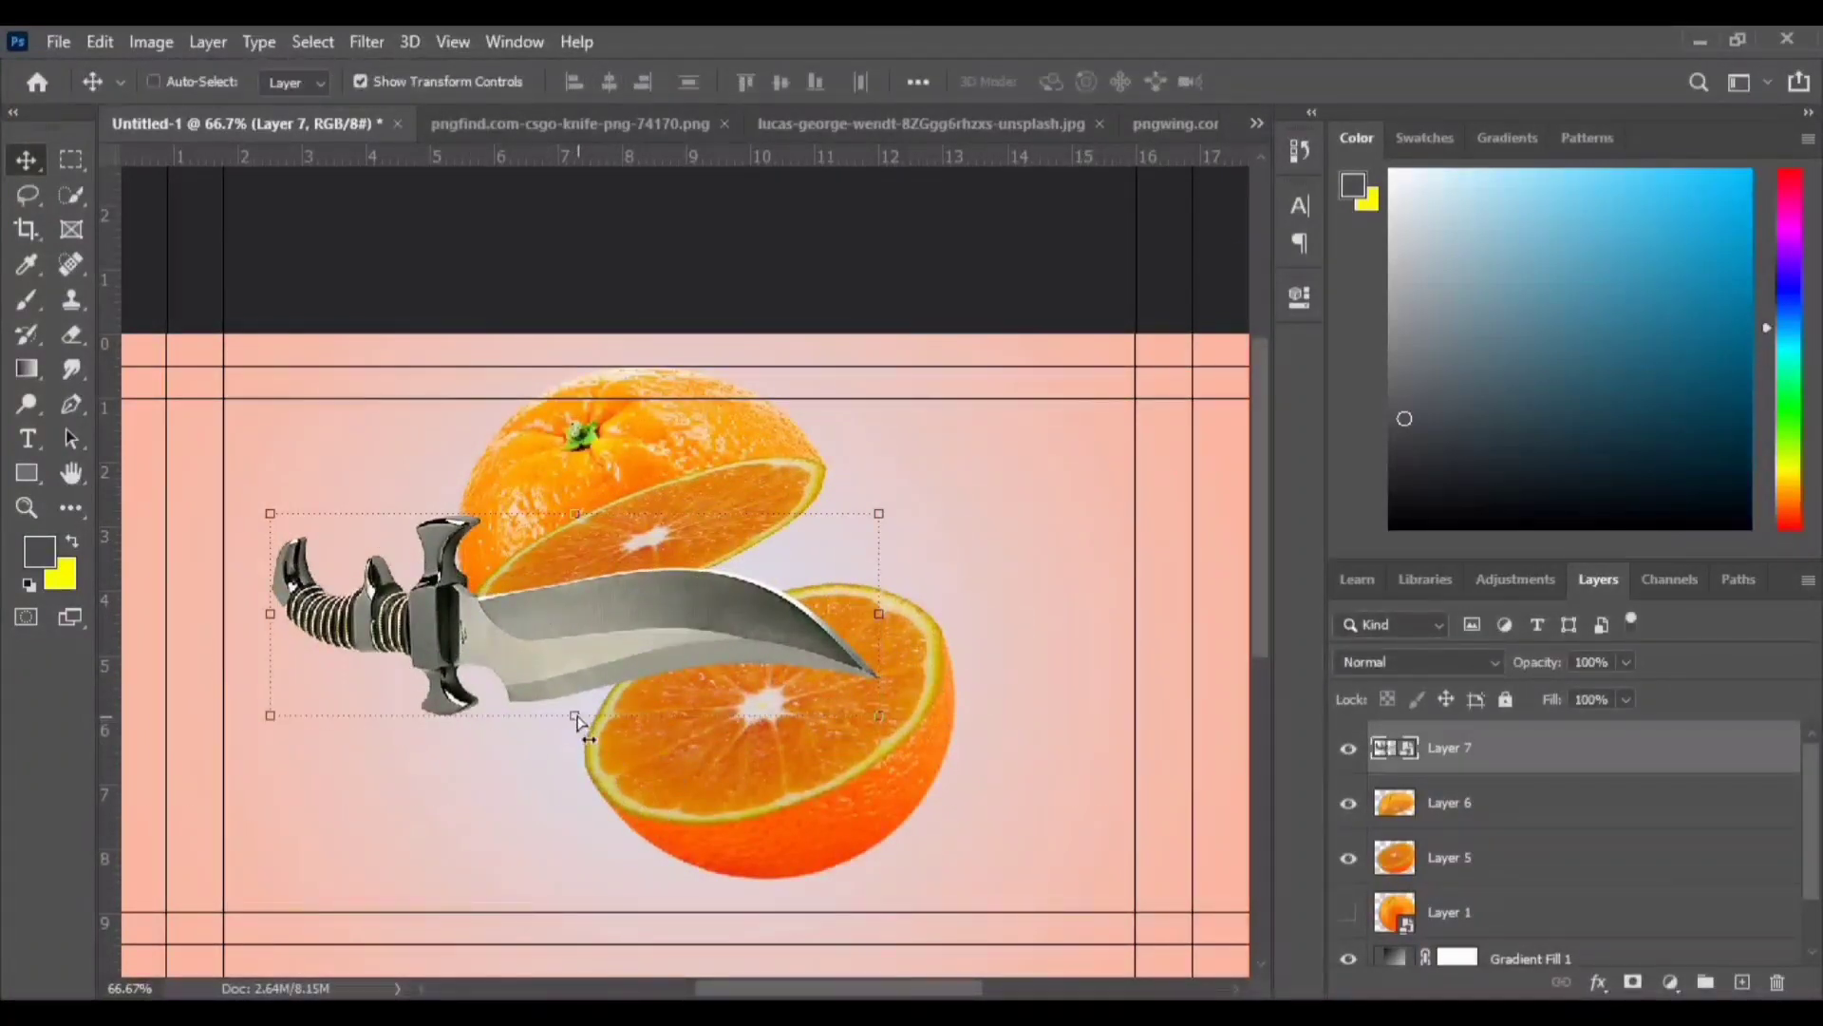
left_click_drag(577, 719, 593, 446)
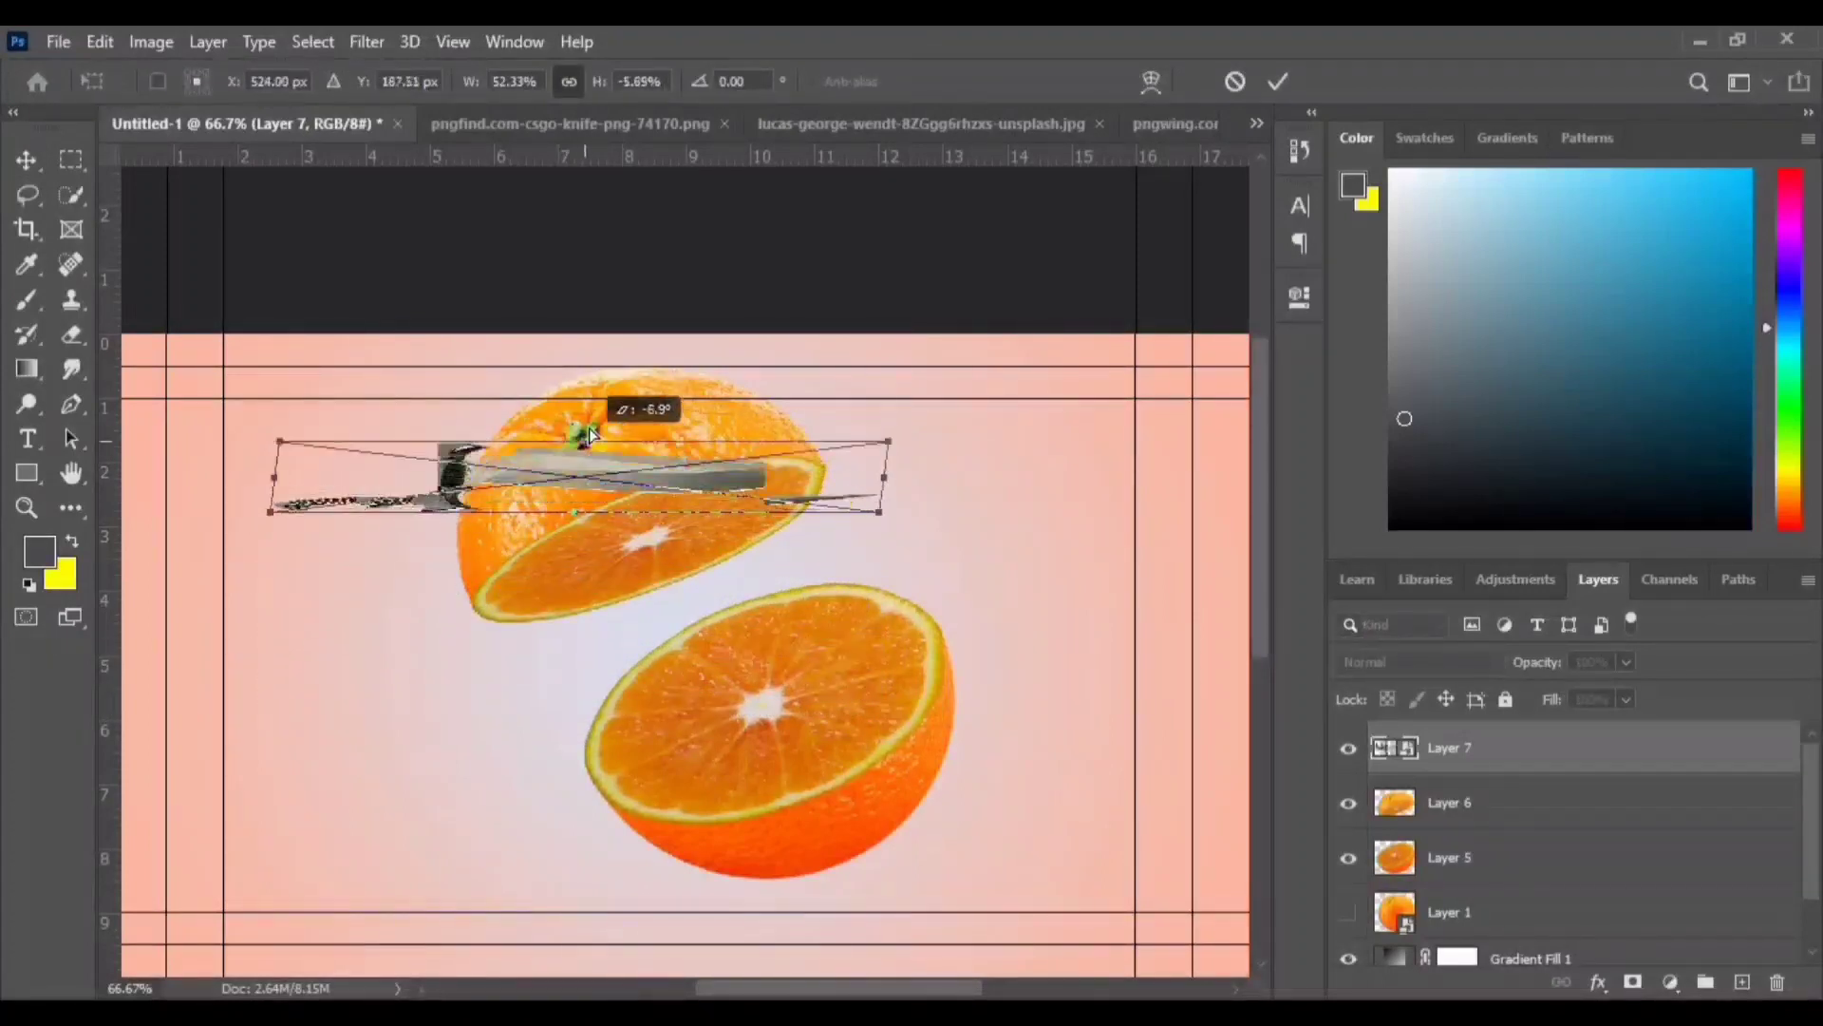
left_click_drag(594, 447, 525, 668)
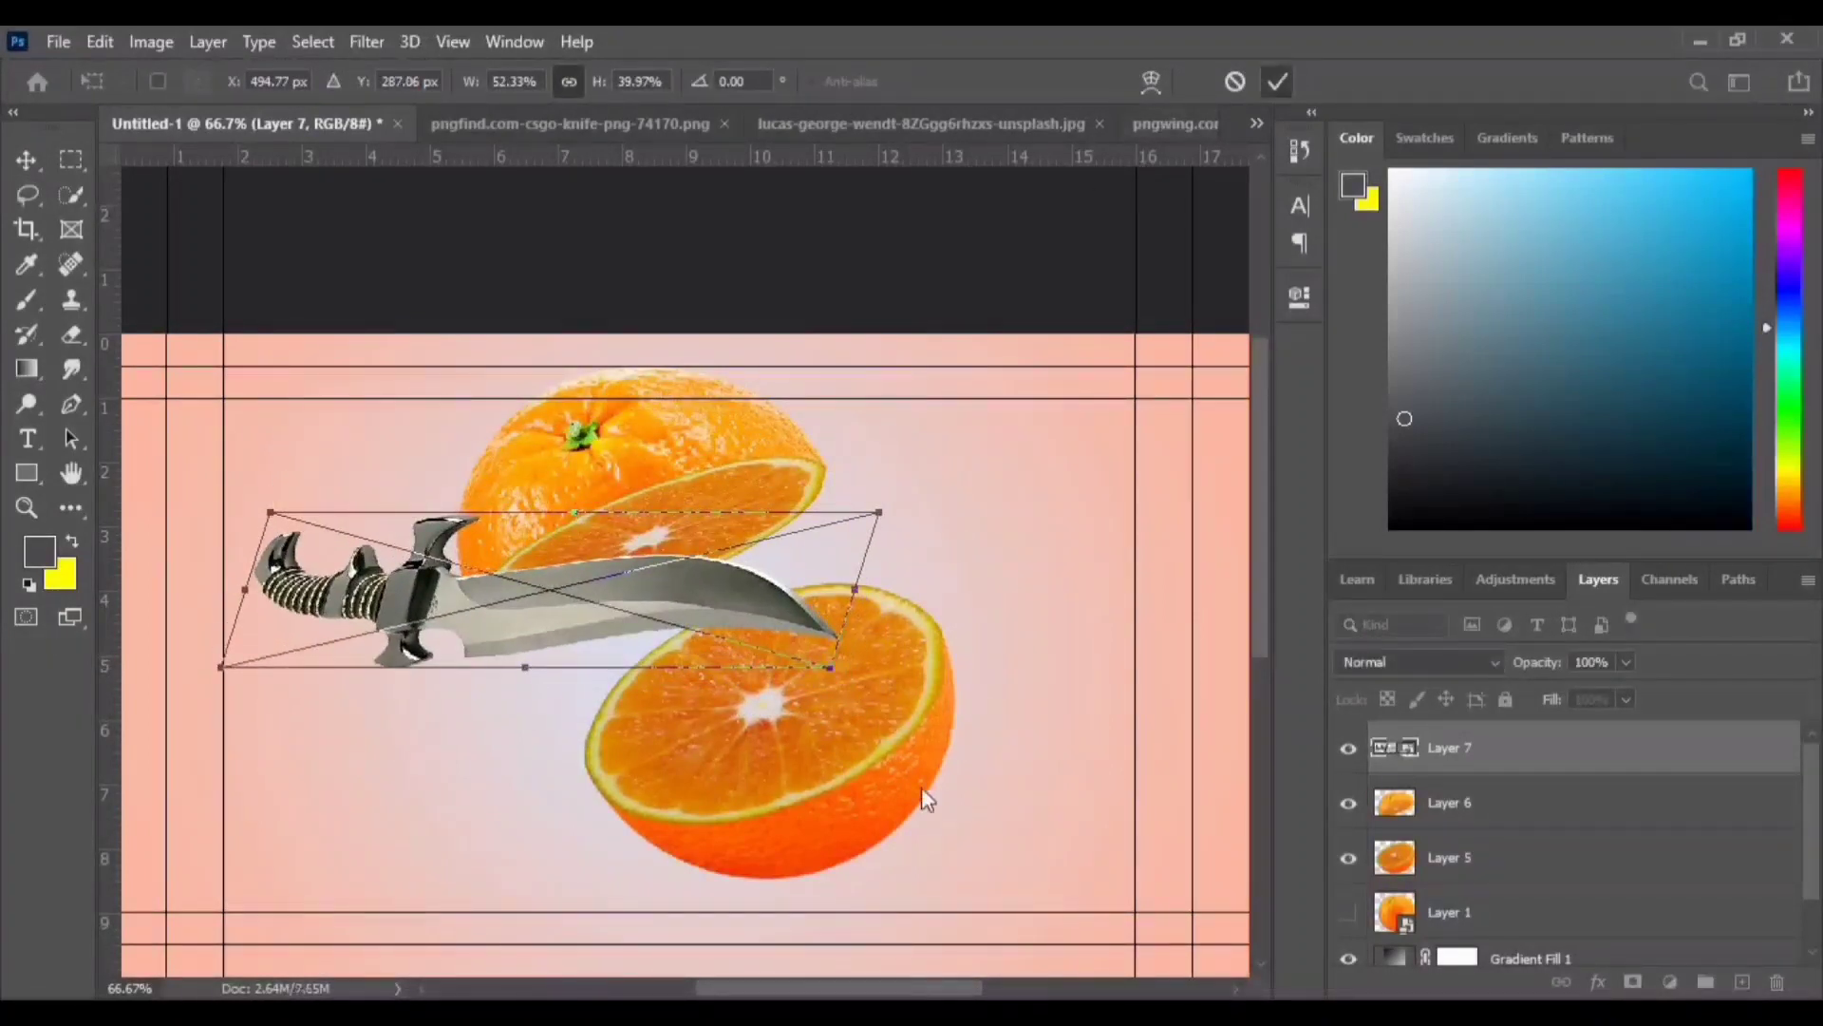
left_click(1278, 81)
left_click_drag(497, 592, 568, 703)
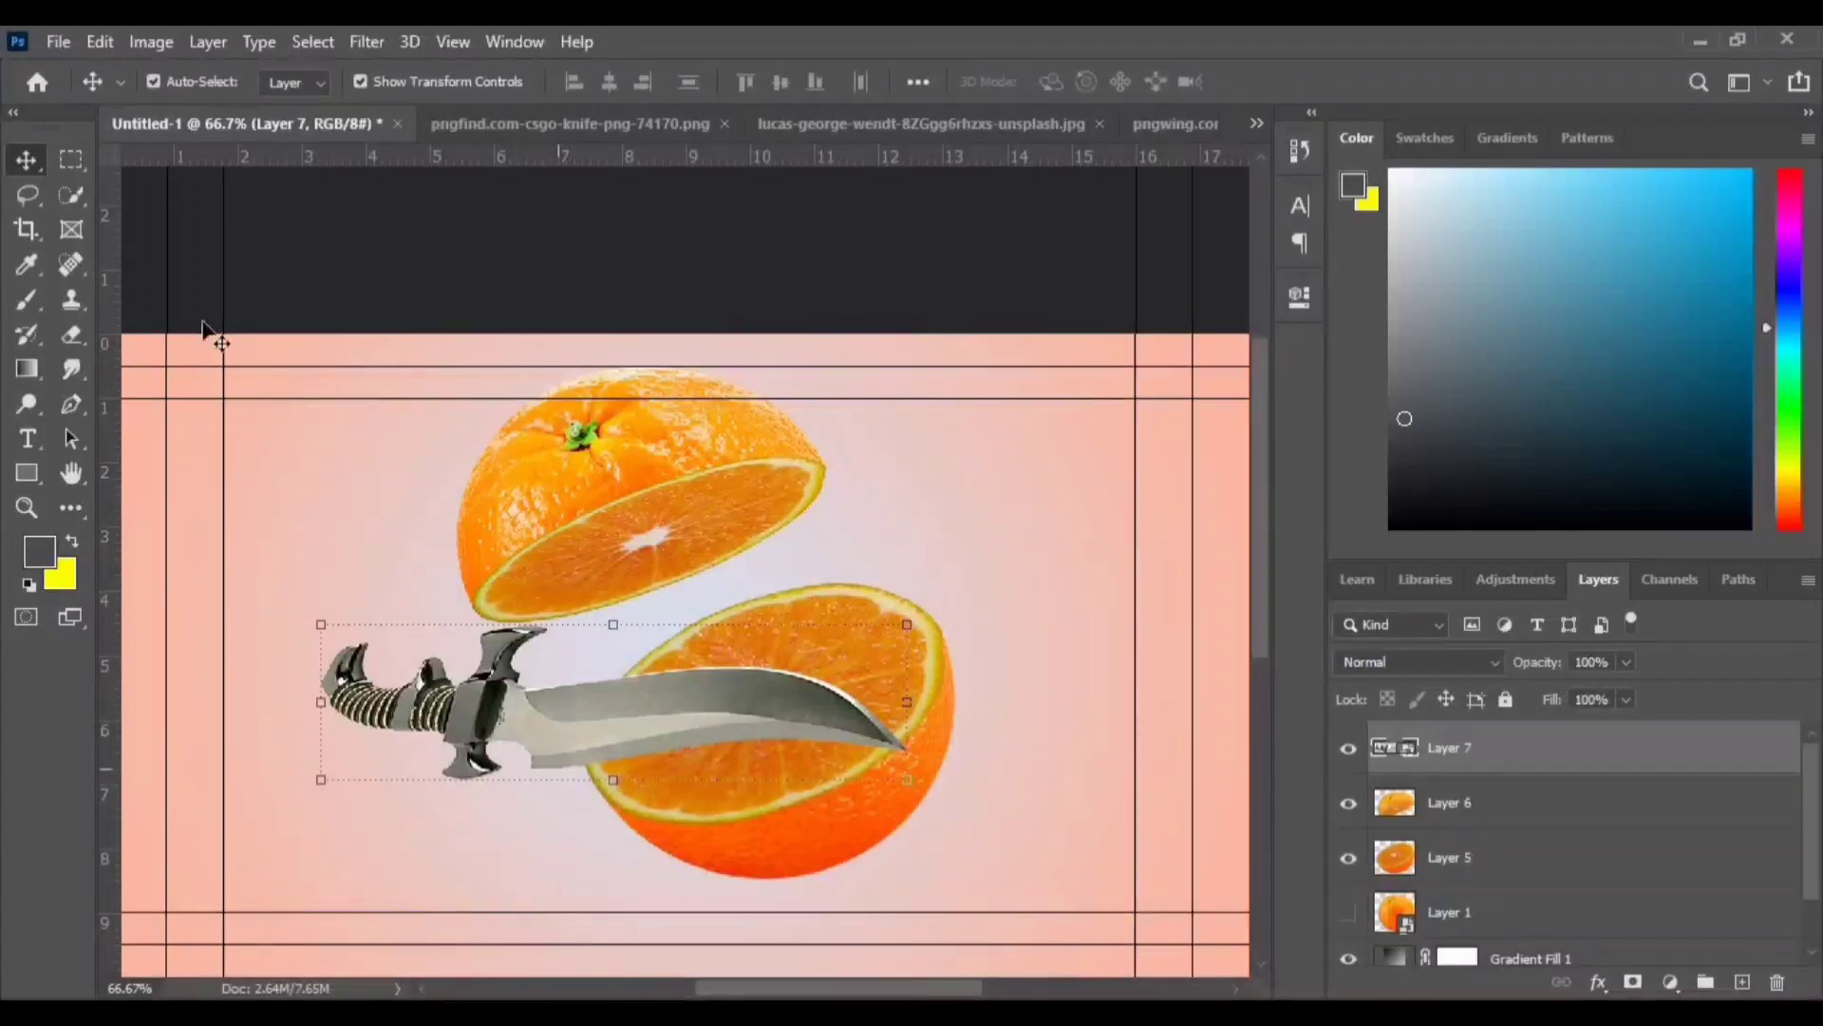
- Flip the knife layer vertically using Edit > Transform > Flip Vertical
left_click(101, 41)
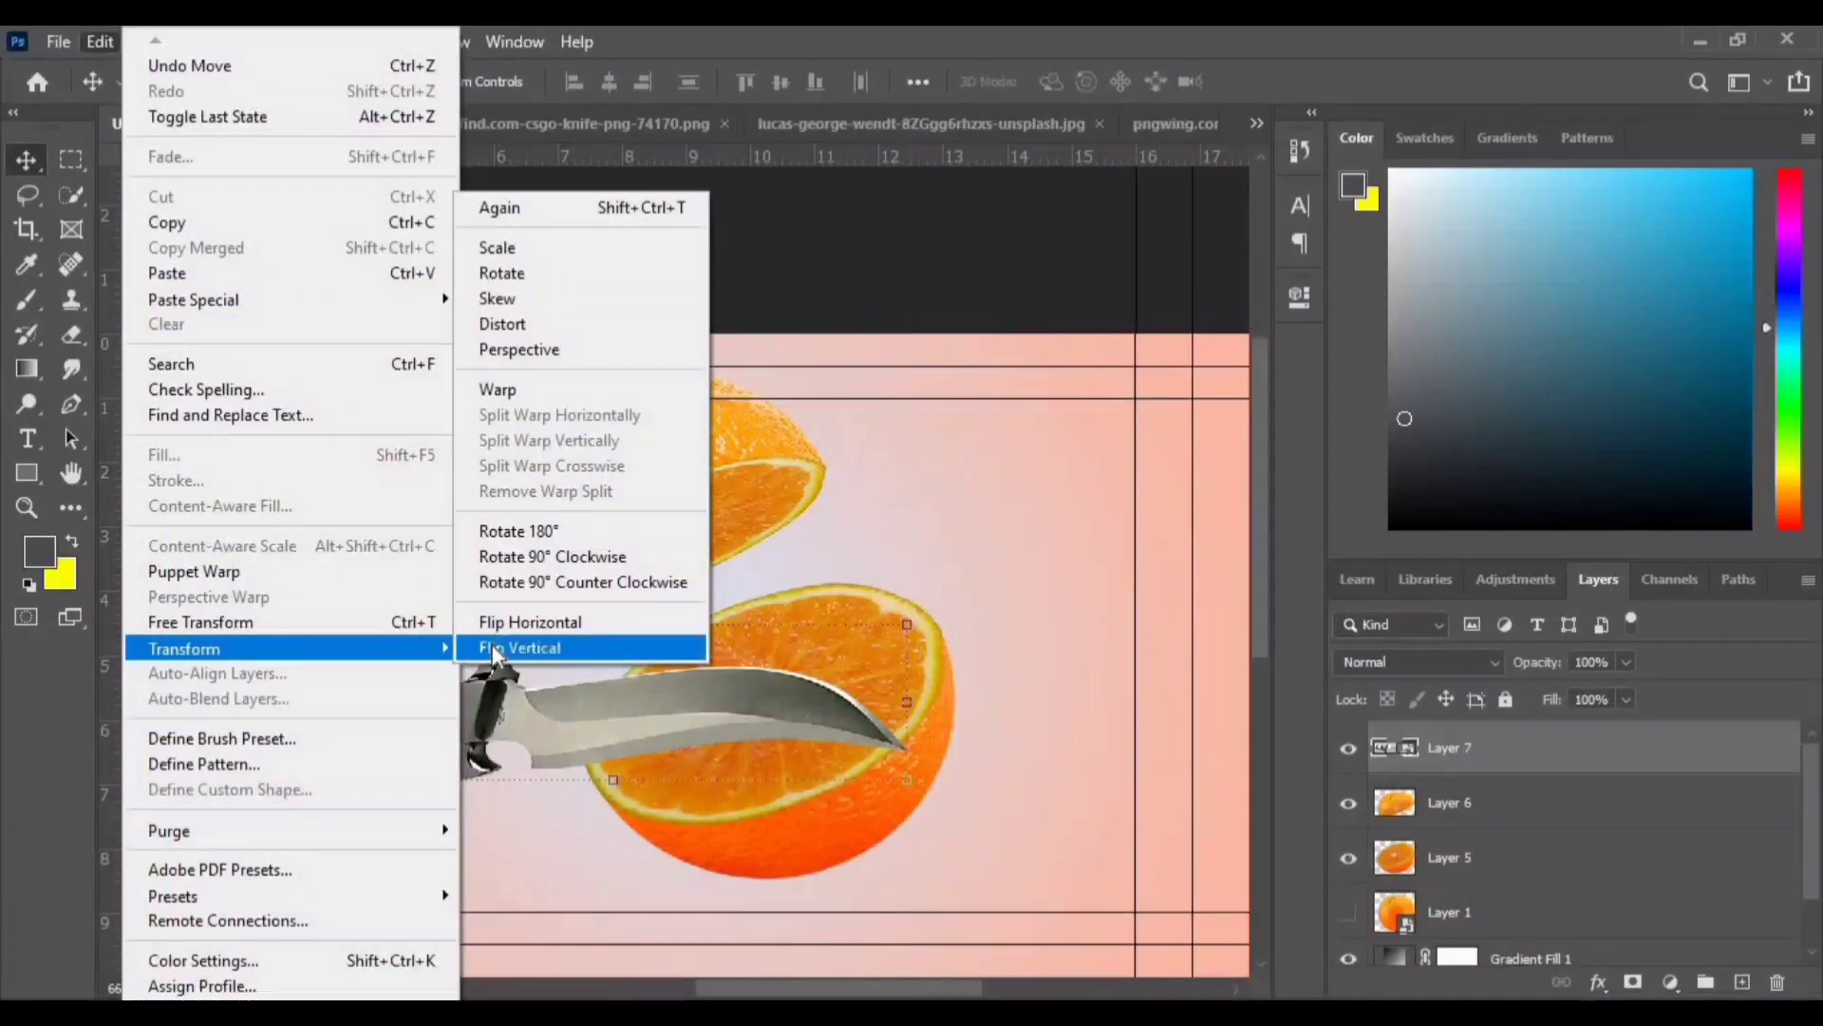
left_click(489, 651)
mouse_move(635, 700)
left_mouse_down()
mouse_move(669, 634)
mouse_move(613, 745)
mouse_move(634, 784)
mouse_move(595, 802)
left_mouse_up()
left_click(1235, 81)
- Rotate the knife diagonally so its blade reaches into the lower orange half
key("ctrl+t")
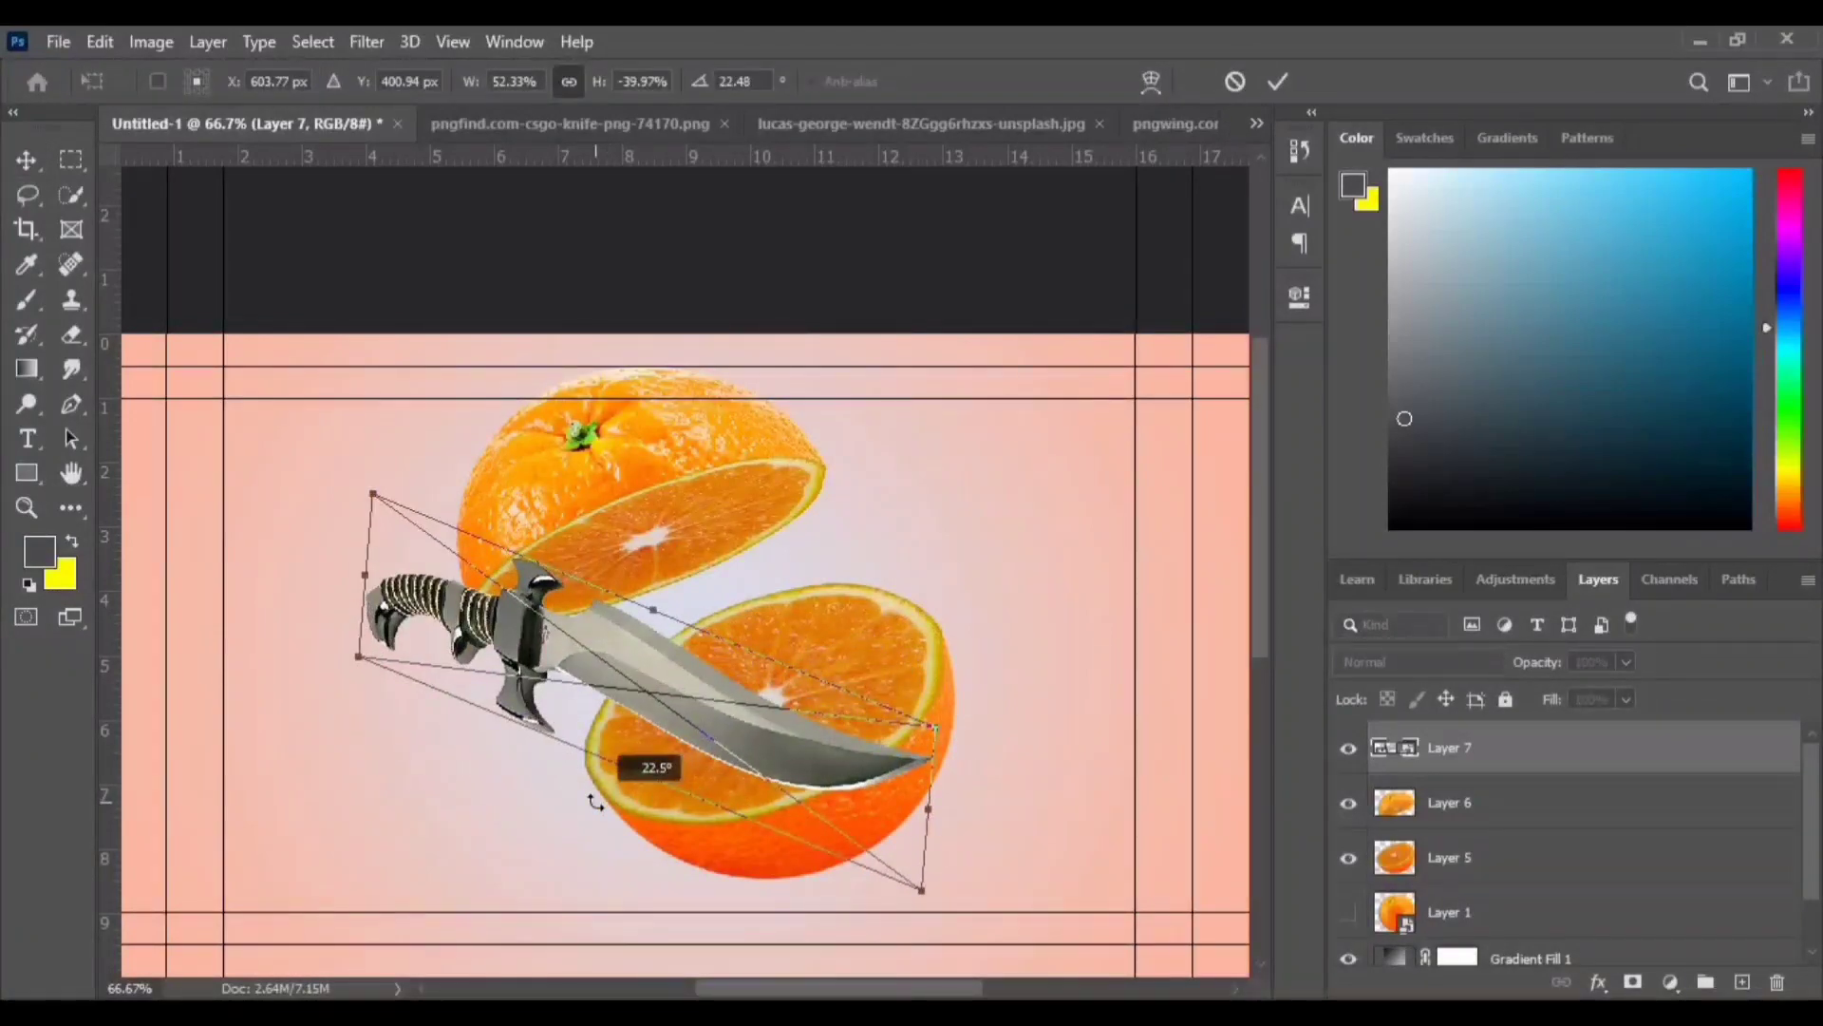
left_click(1234, 82)
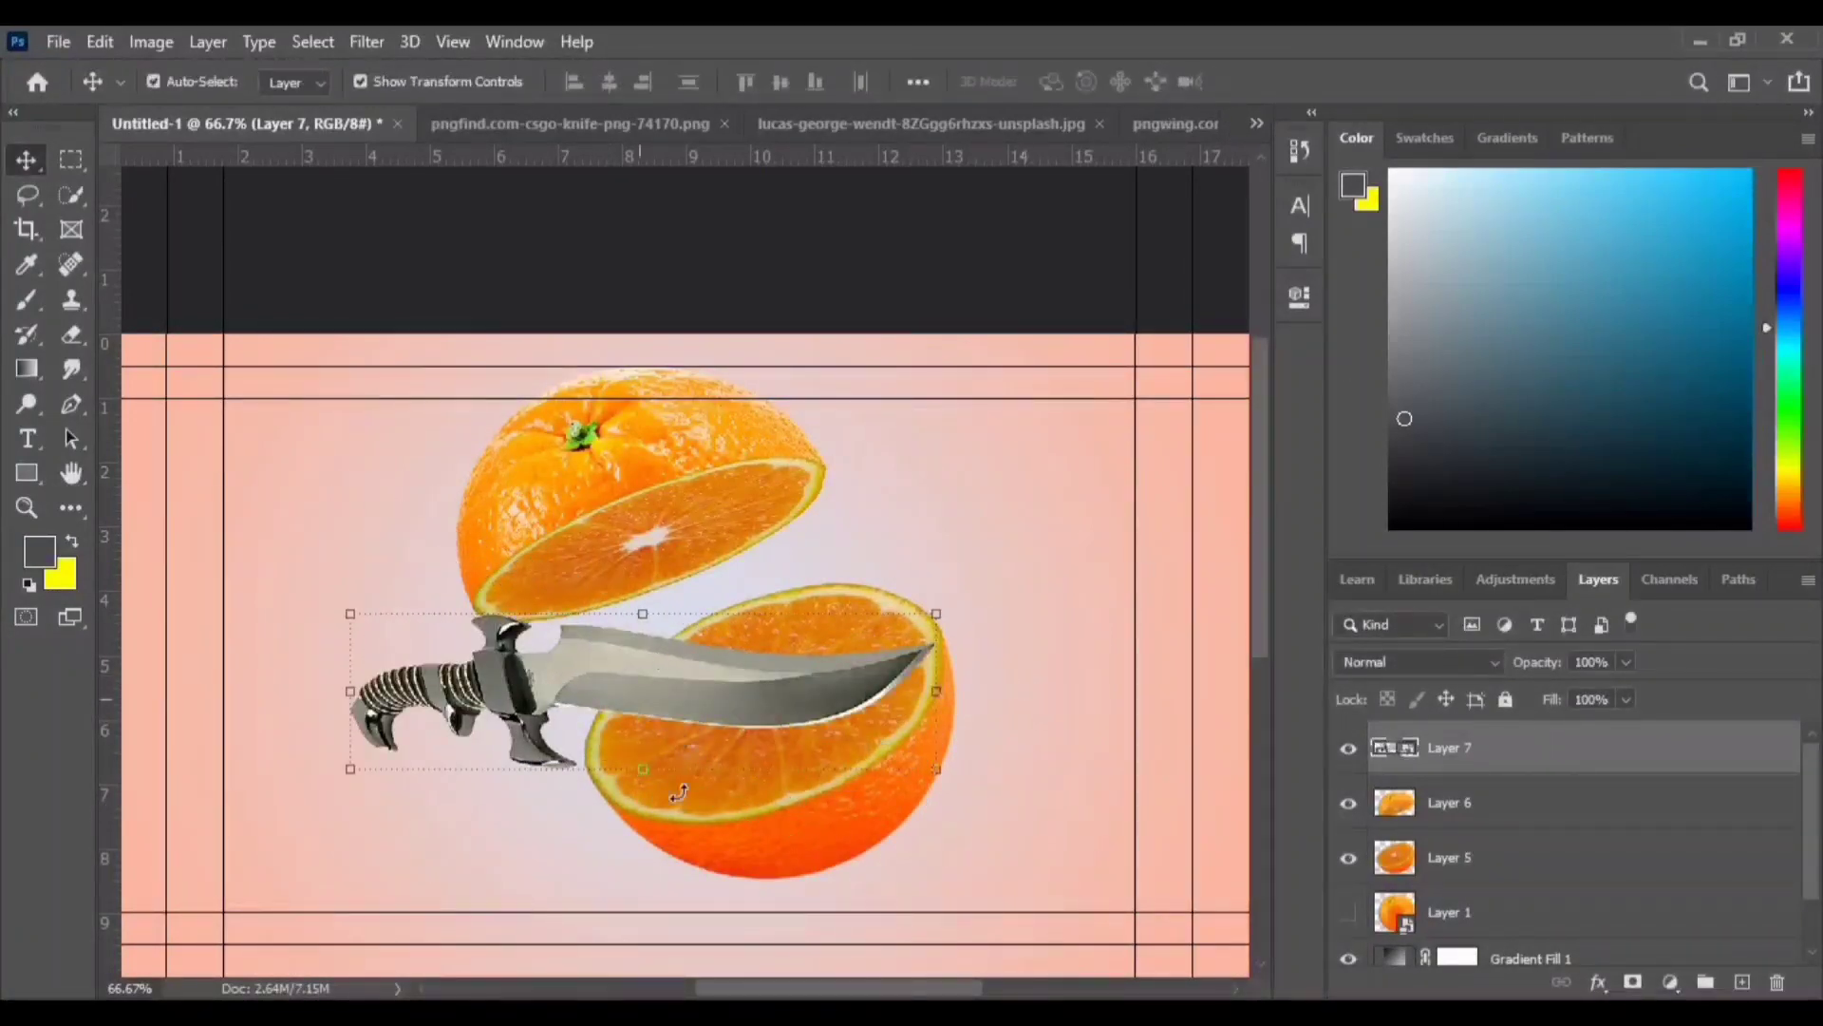
left_click_drag(679, 792, 607, 800)
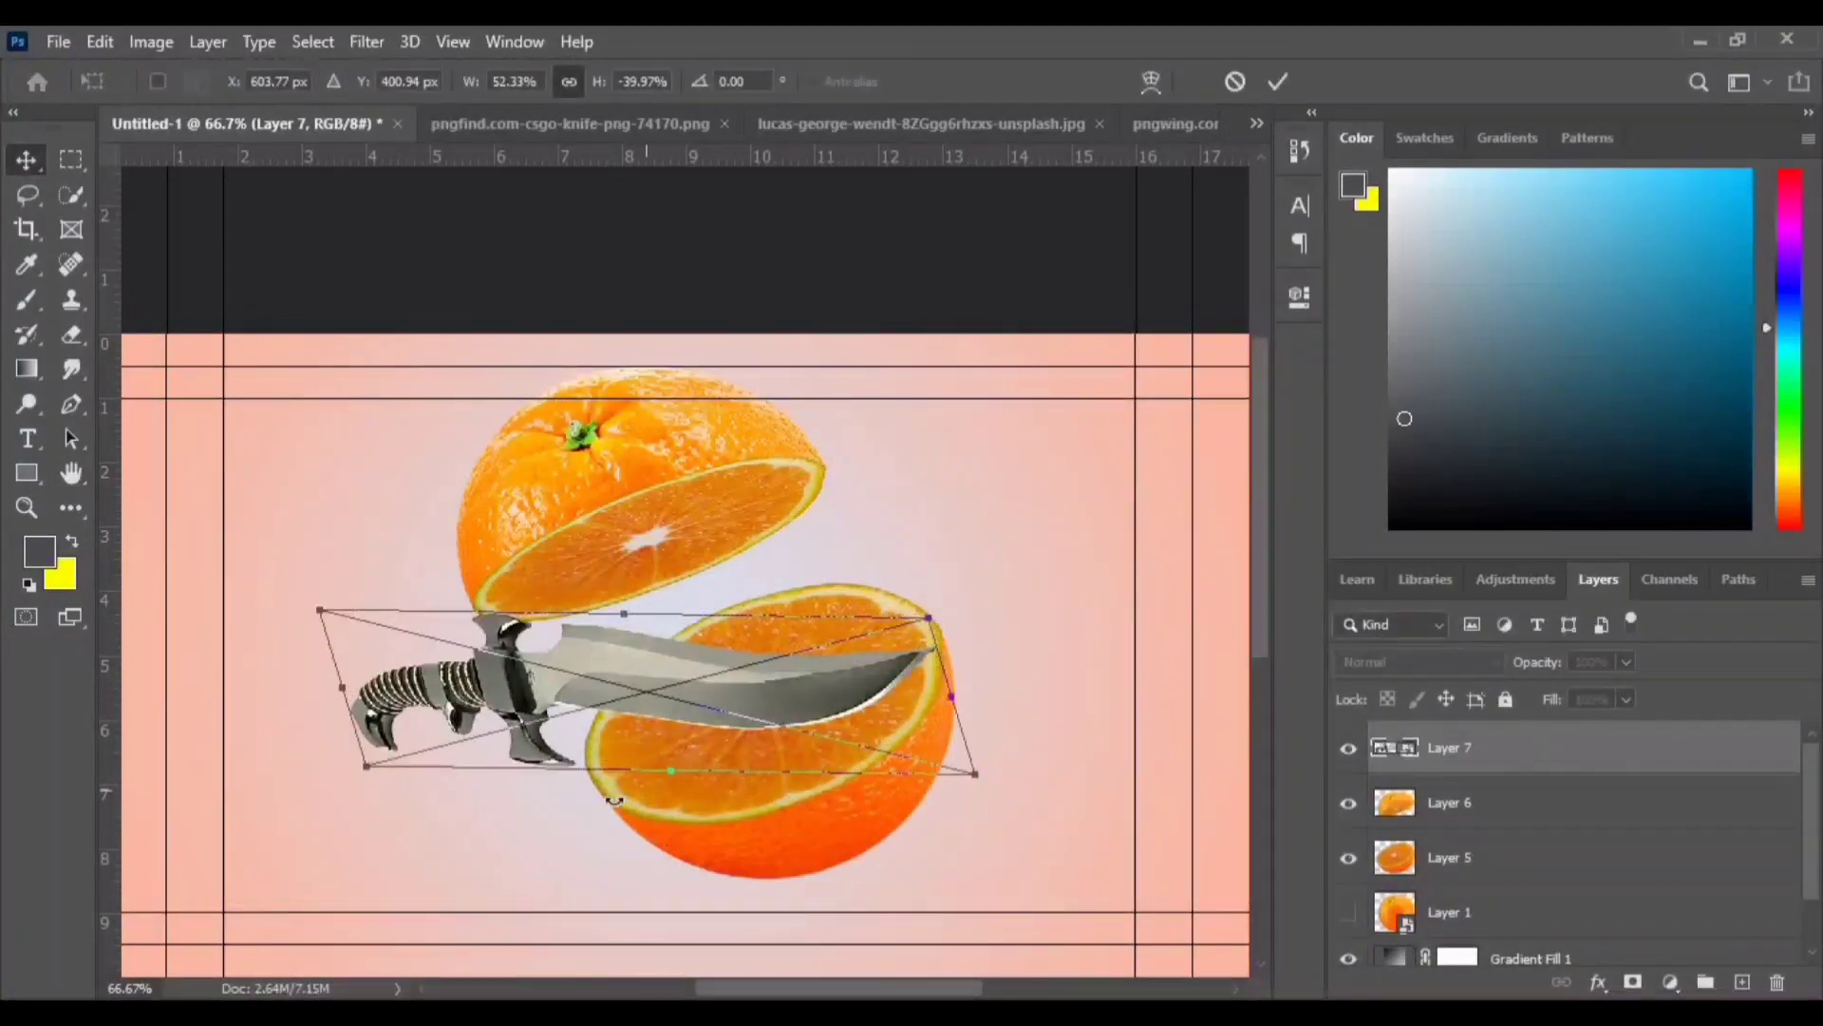
left_click(1278, 83)
left_click(1046, 622)
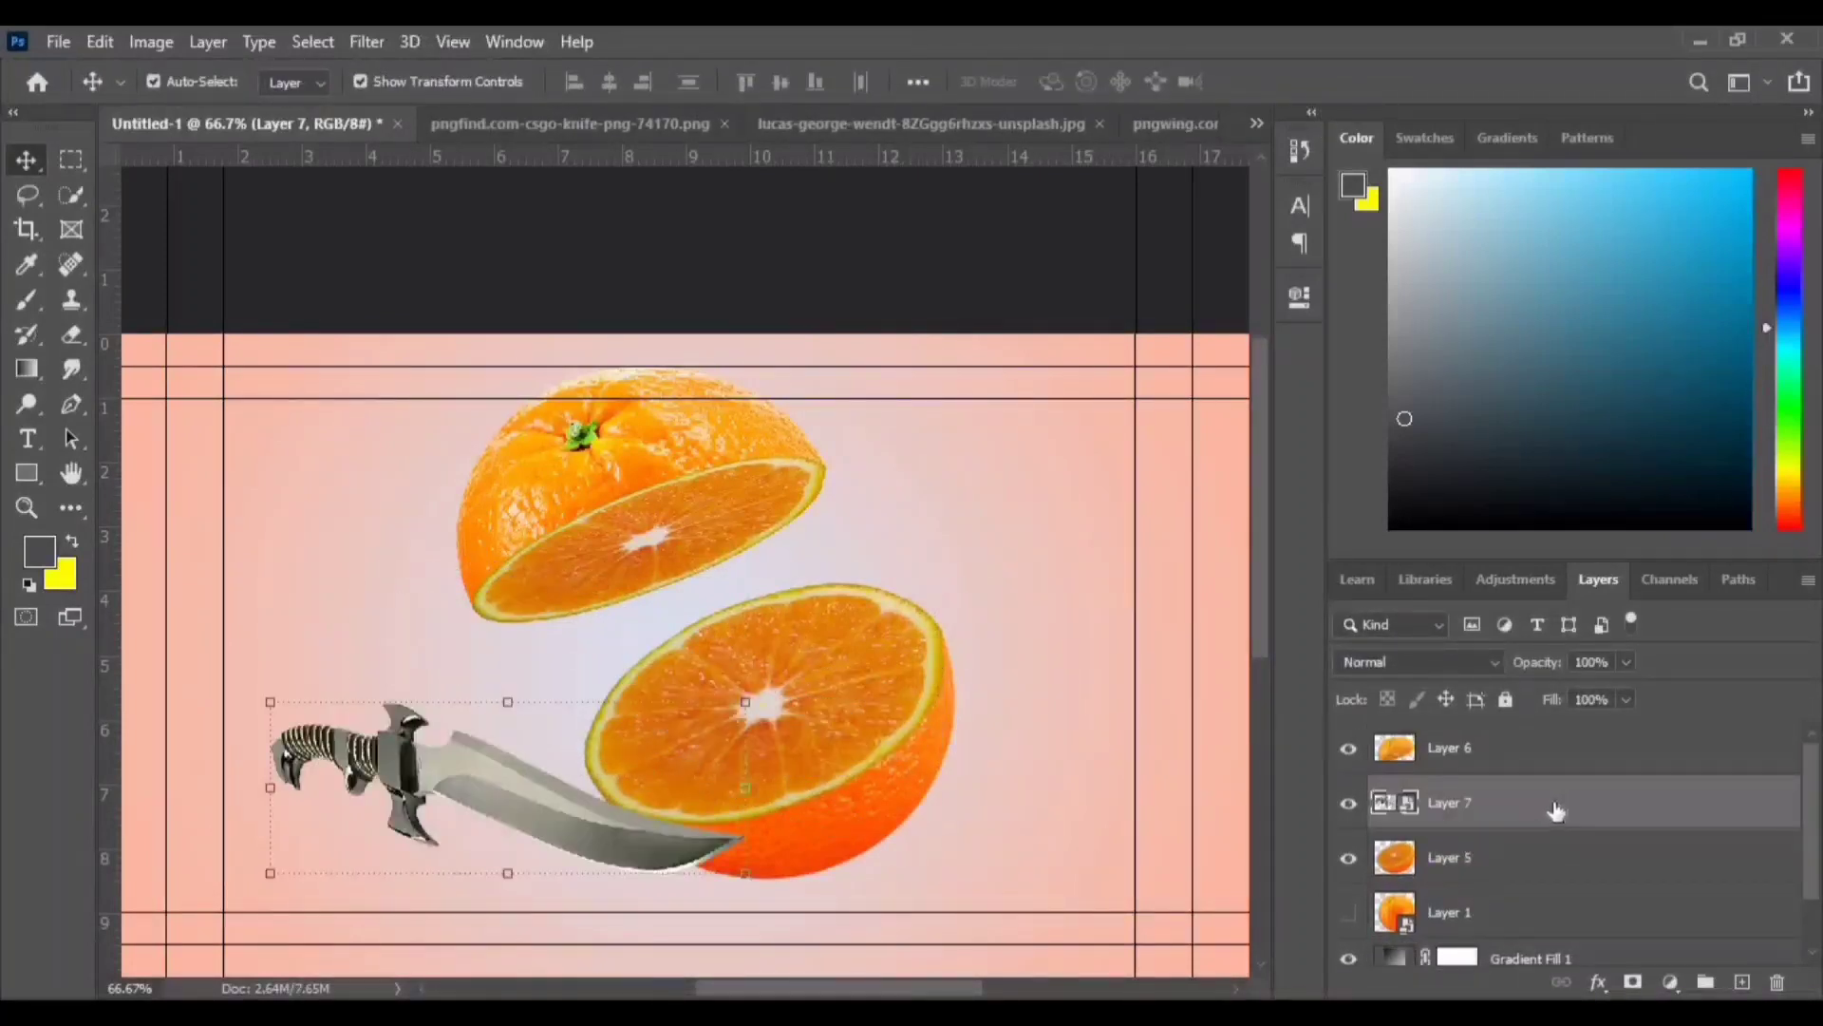
- Duplicate the knife layer and give the copy a 90°, 9-pixel Motion Blur
left_click_drag(1556, 809, 1744, 983)
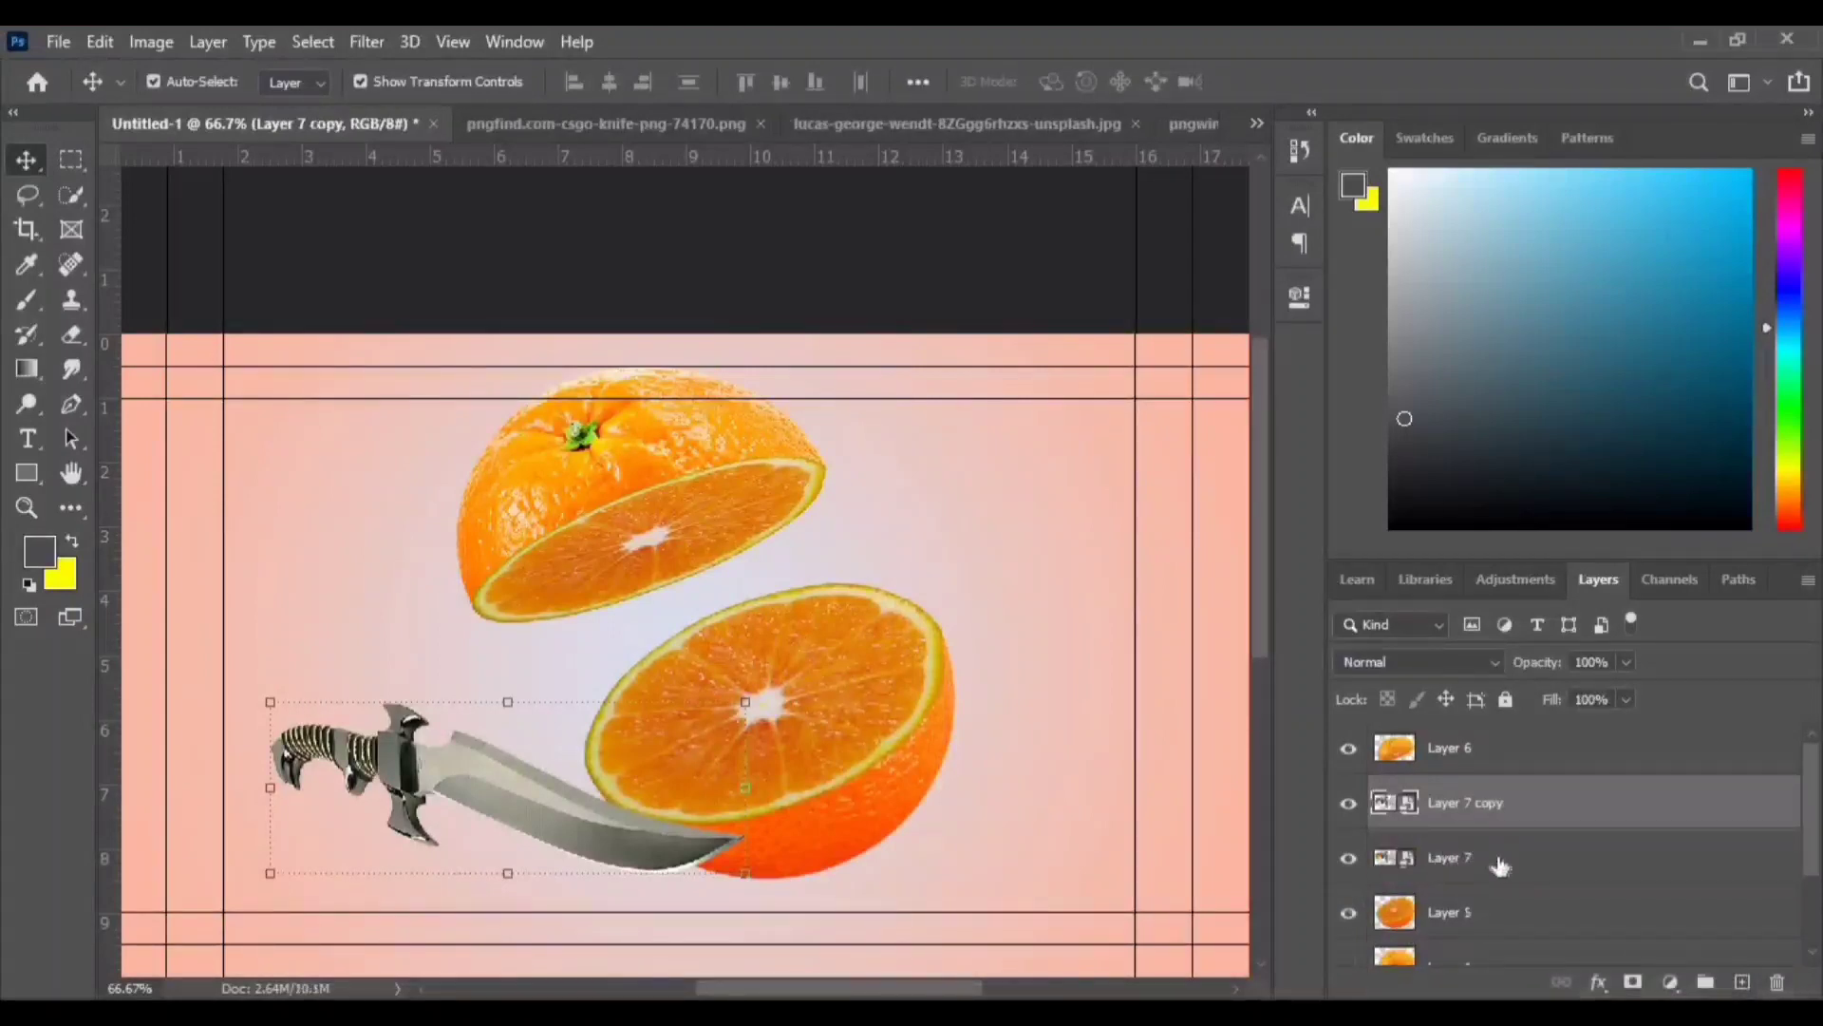
left_click(366, 42)
mouse_move(381, 343)
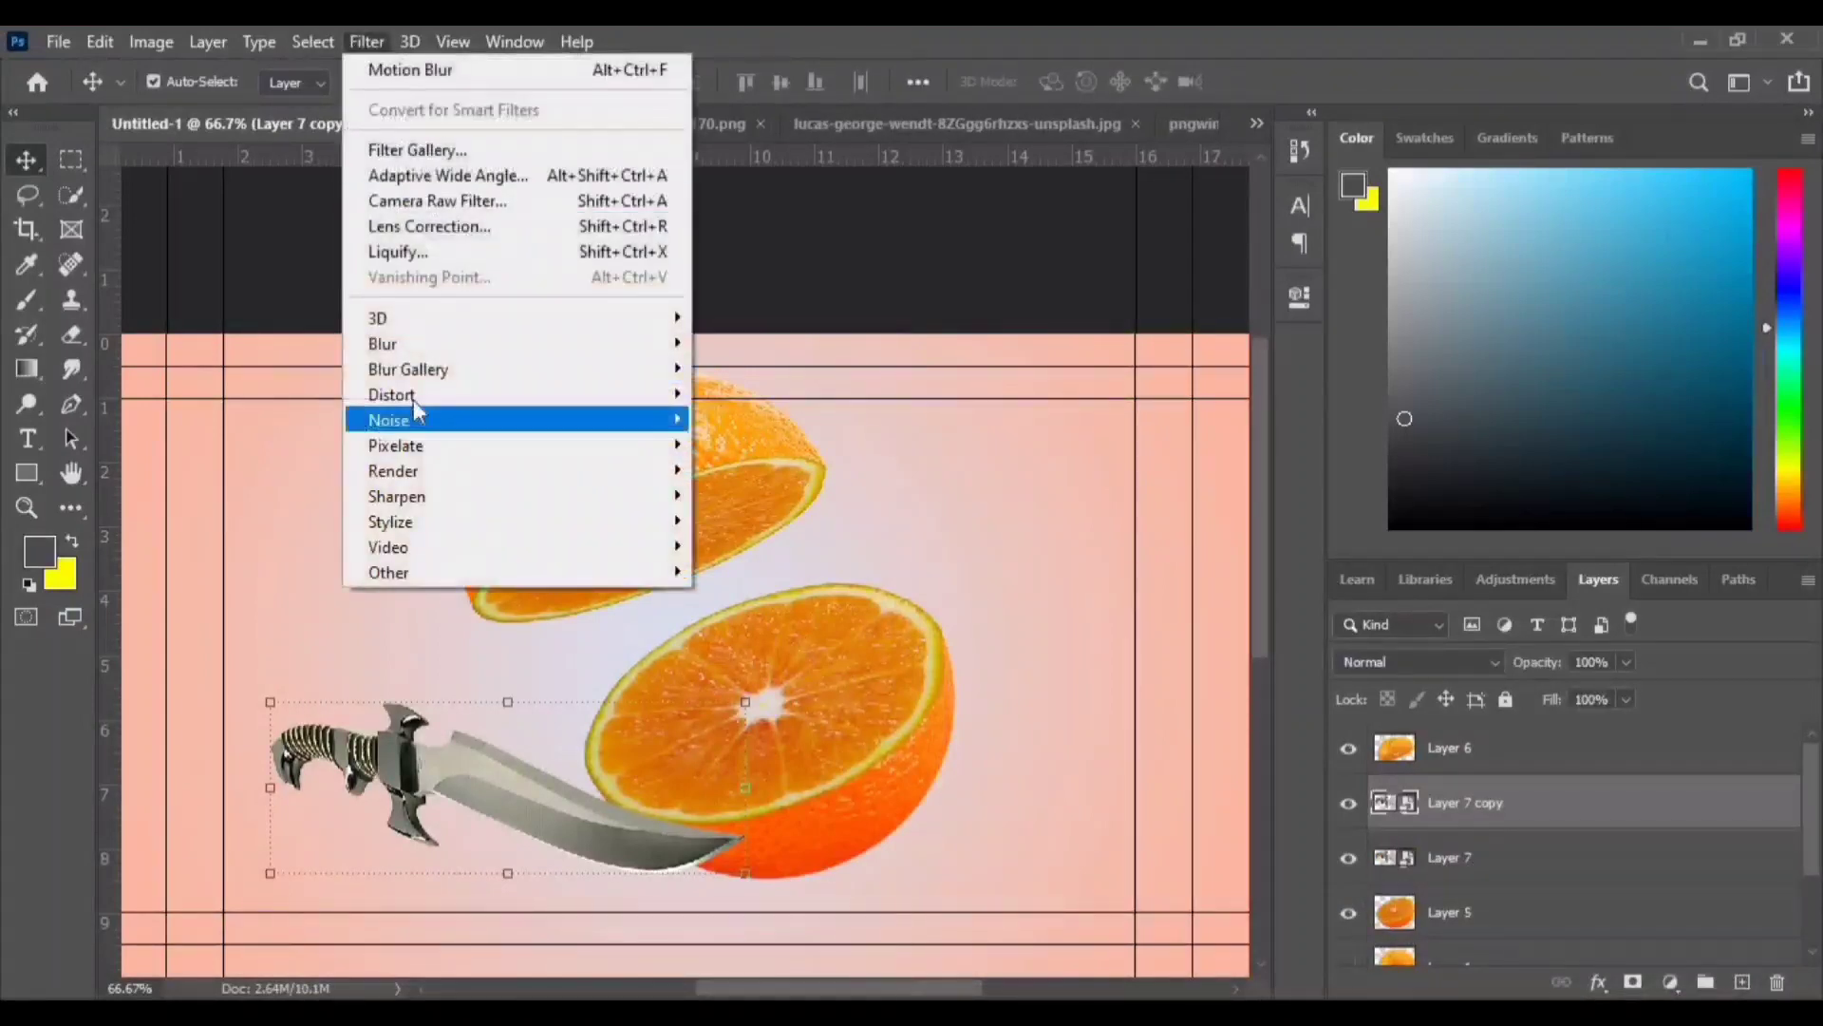
left_click(750, 493)
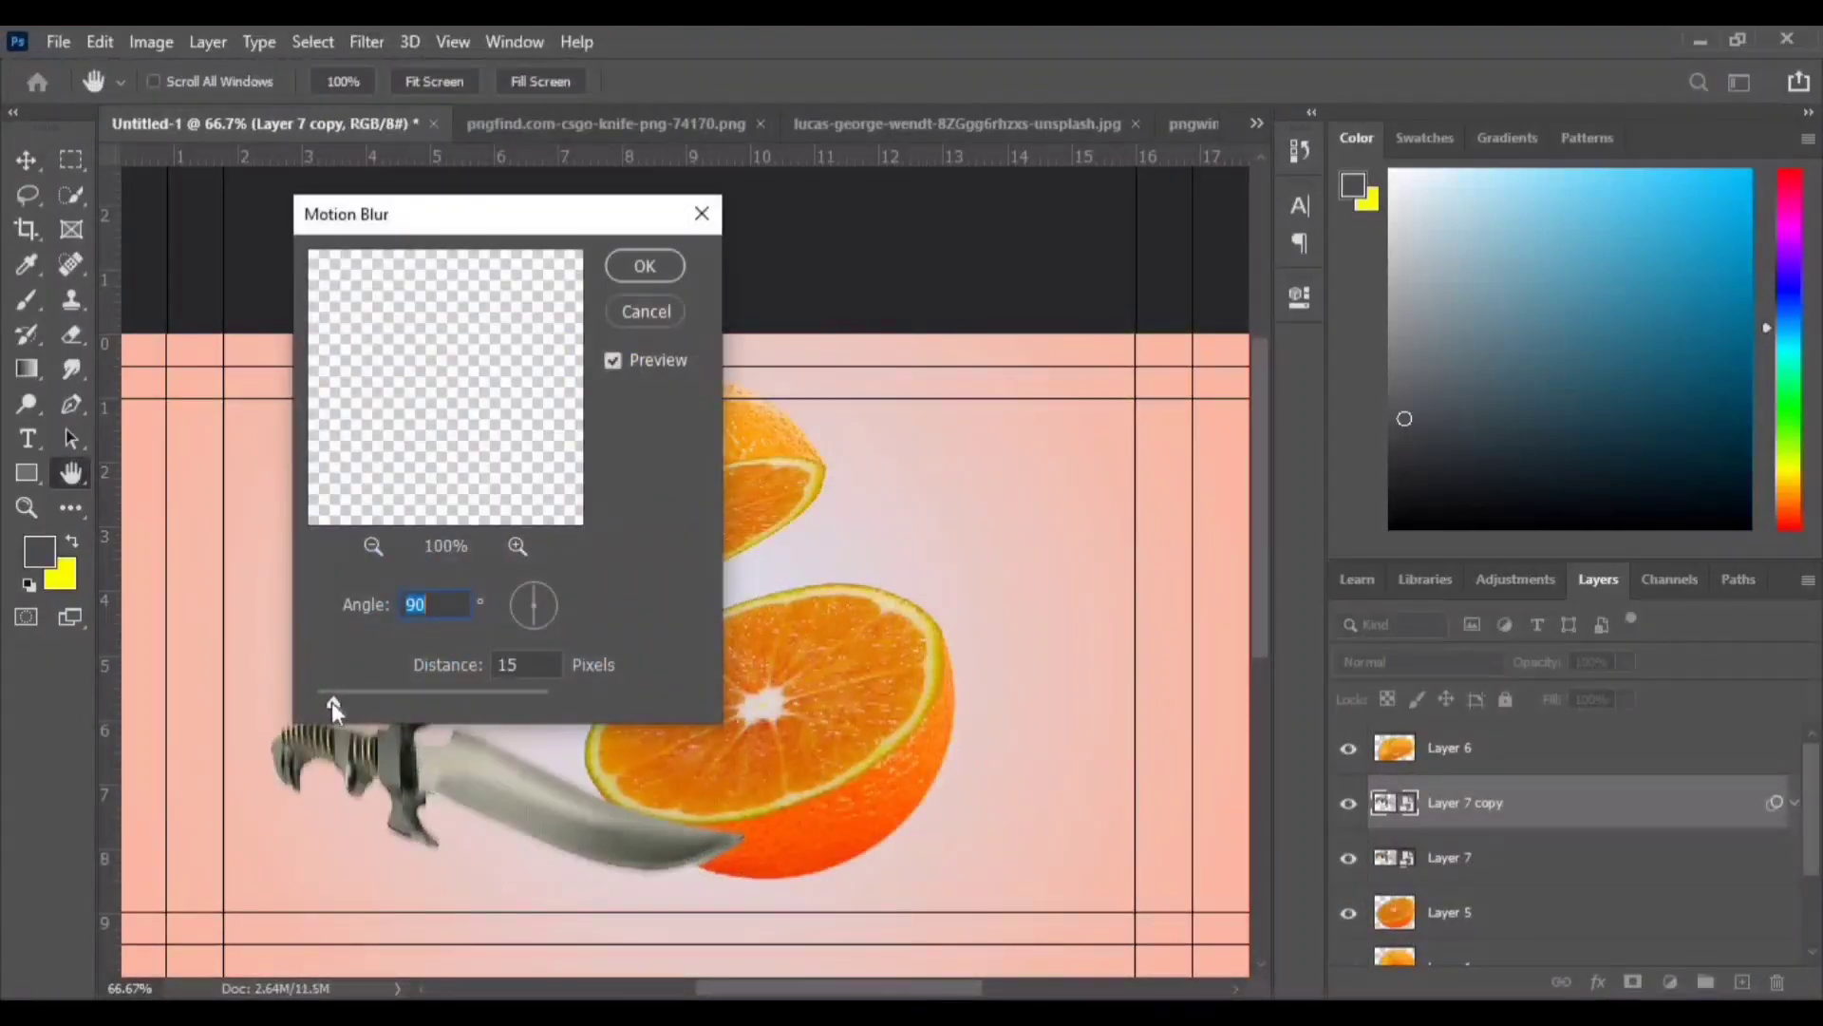
left_click_drag(332, 703, 327, 701)
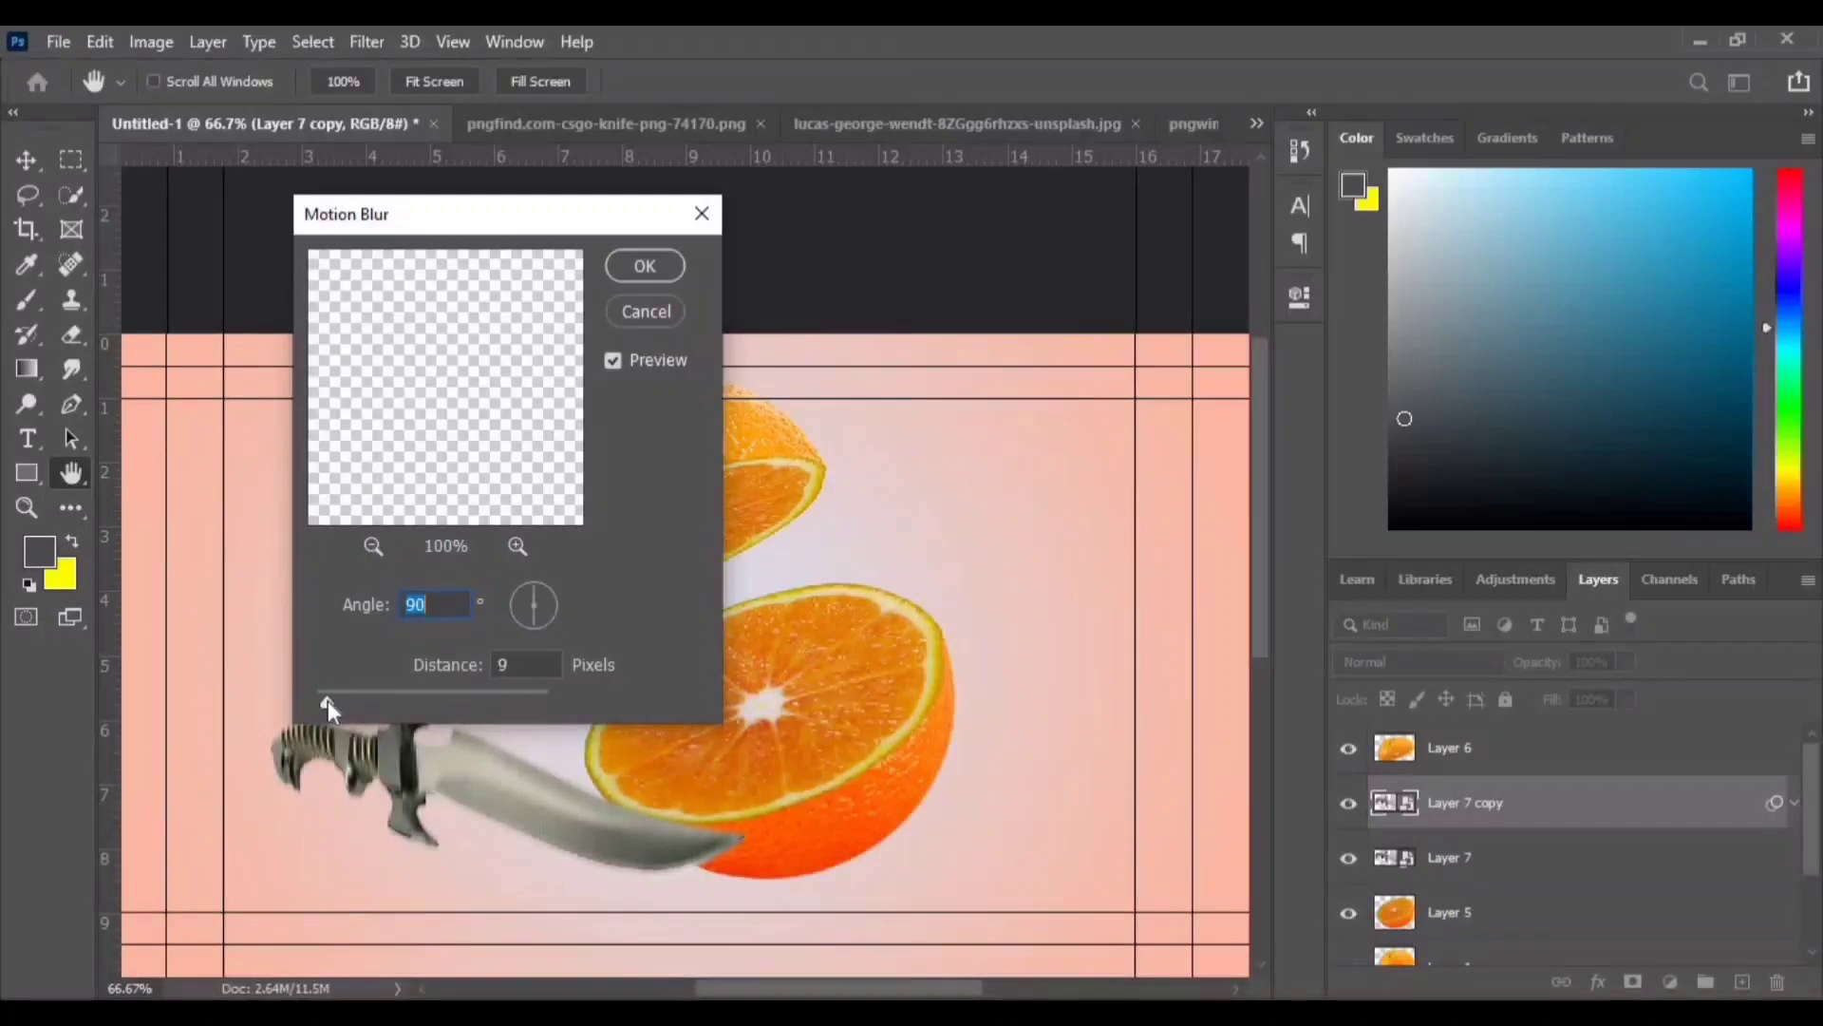
left_click(645, 267)
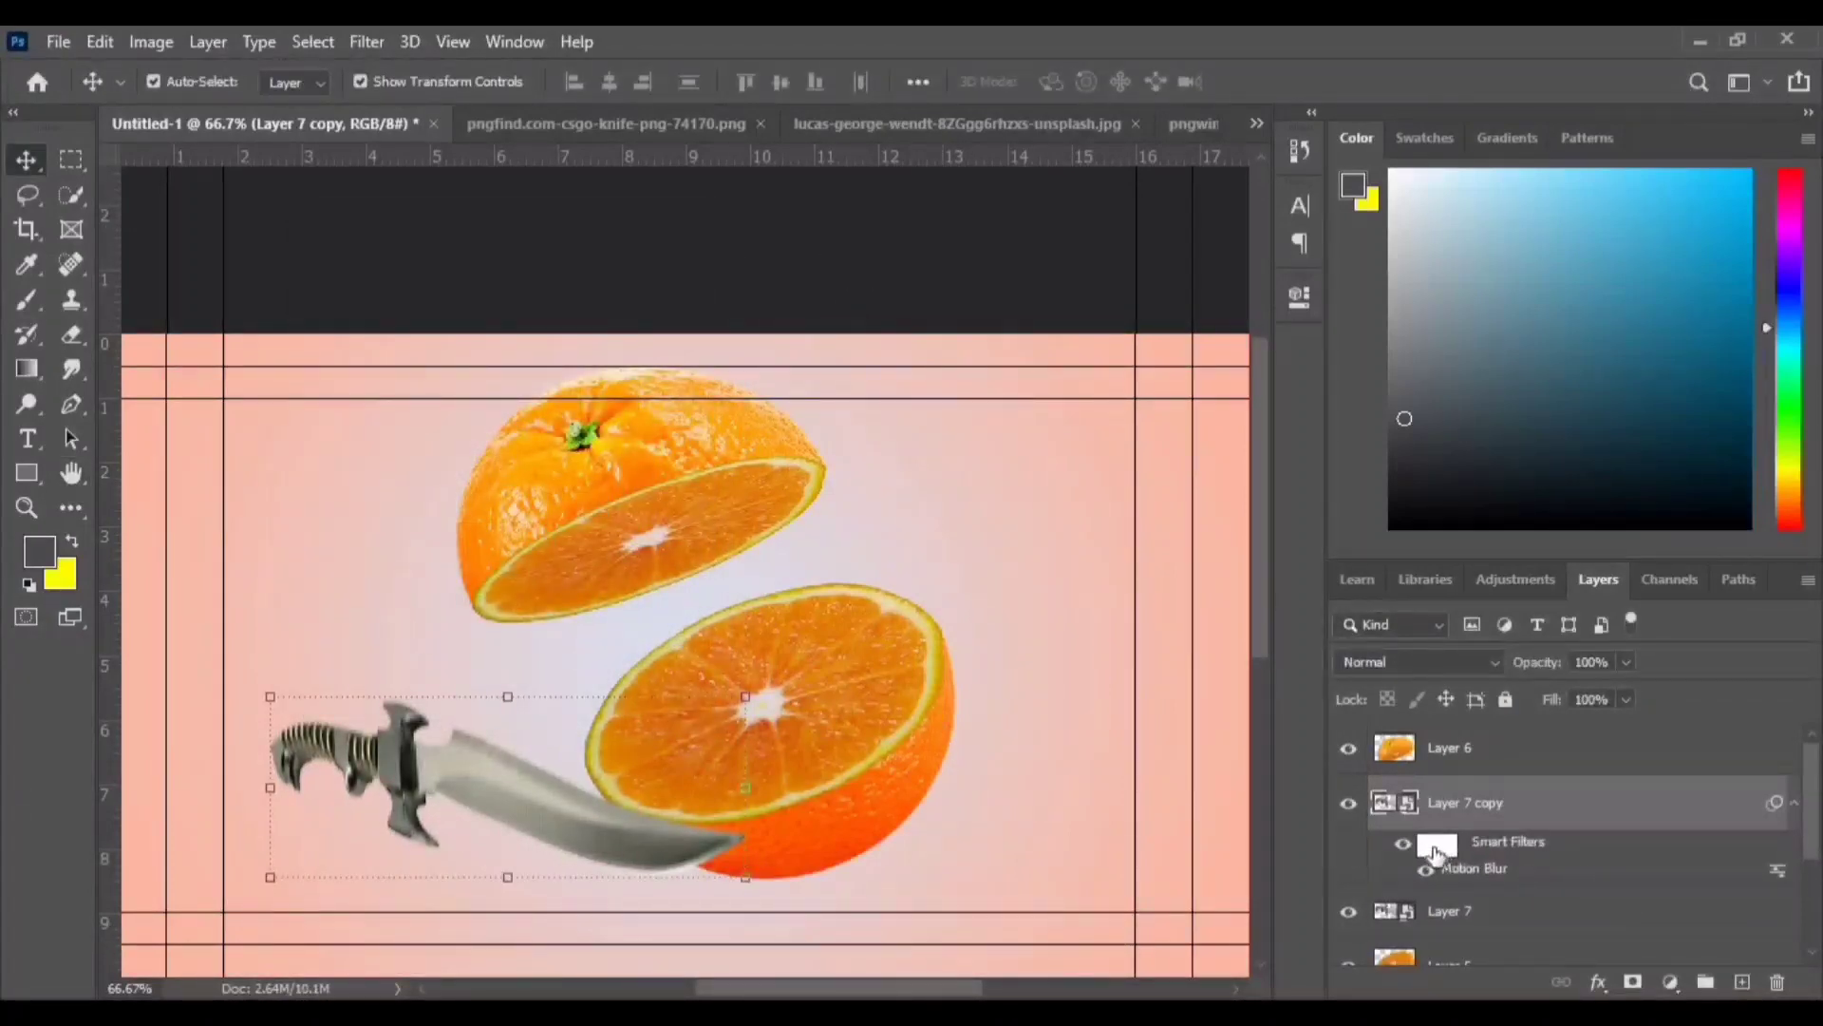
- Paint black on the blur filter mask to remove the blur along the blade and tip
left_click(1437, 846)
left_click(27, 302)
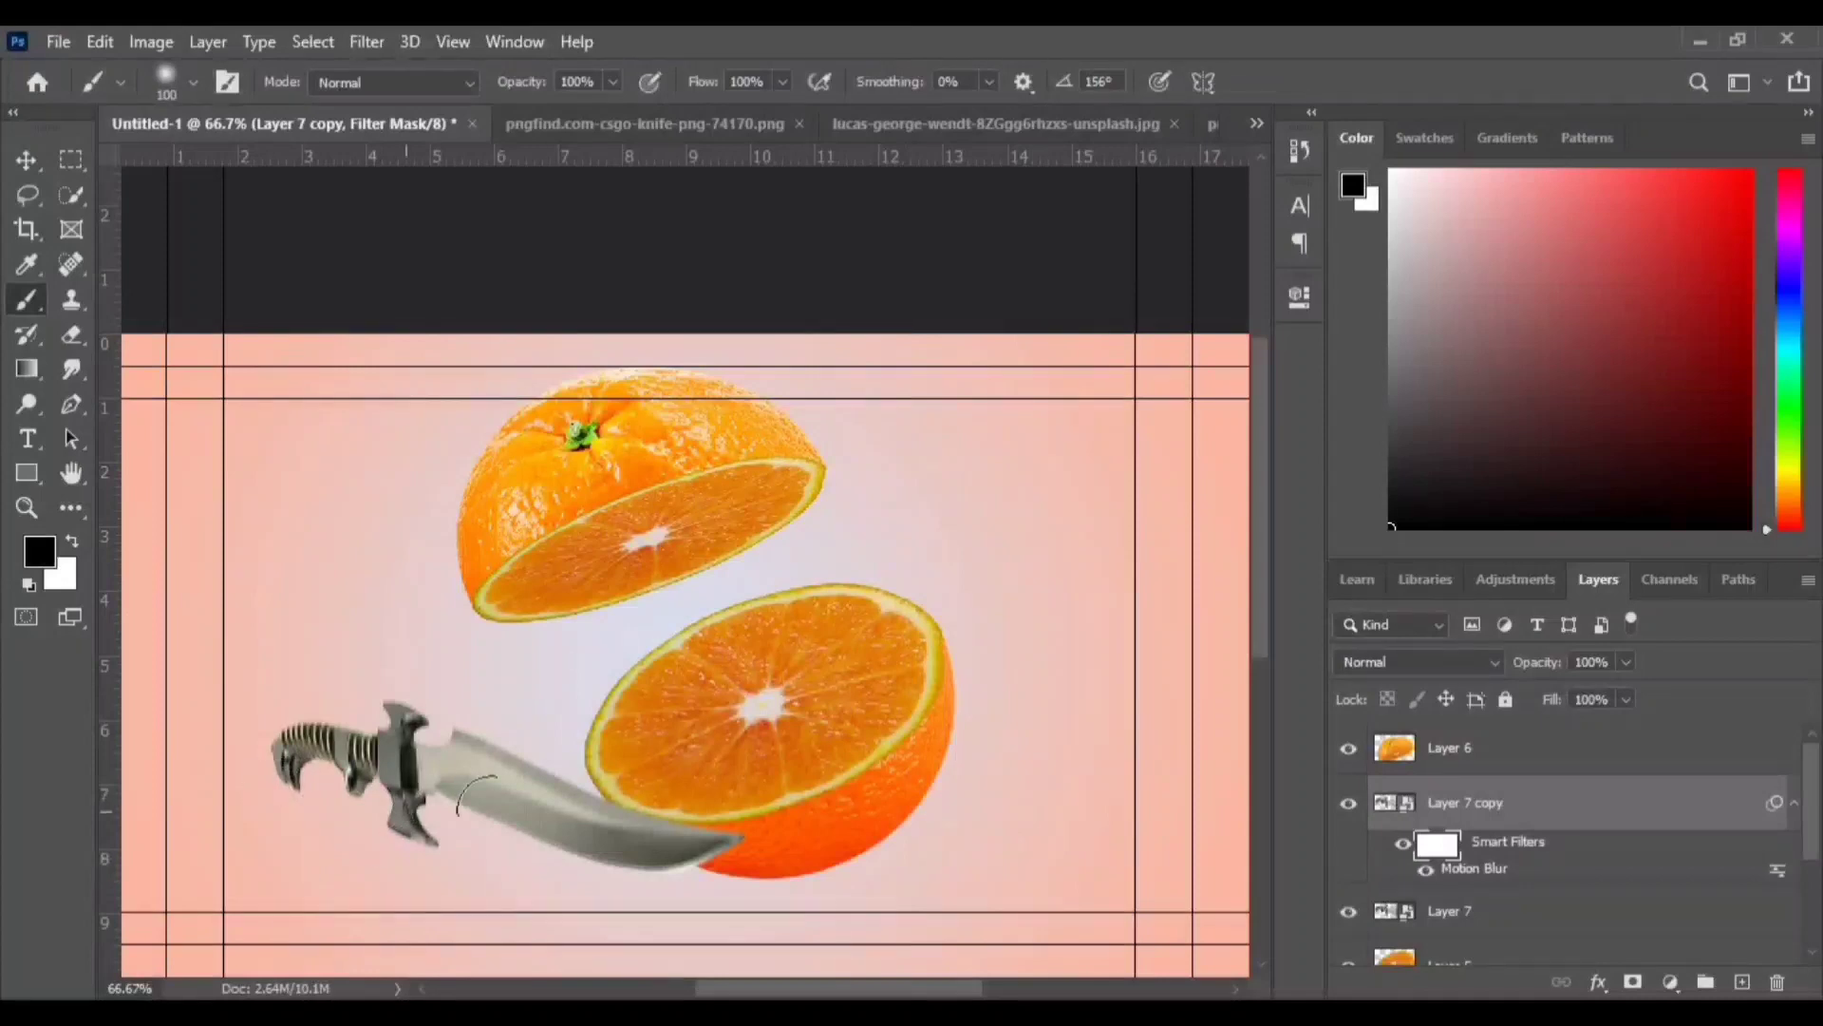
left_click_drag(639, 845, 447, 802)
left_click_drag(616, 877, 457, 943)
key("v")
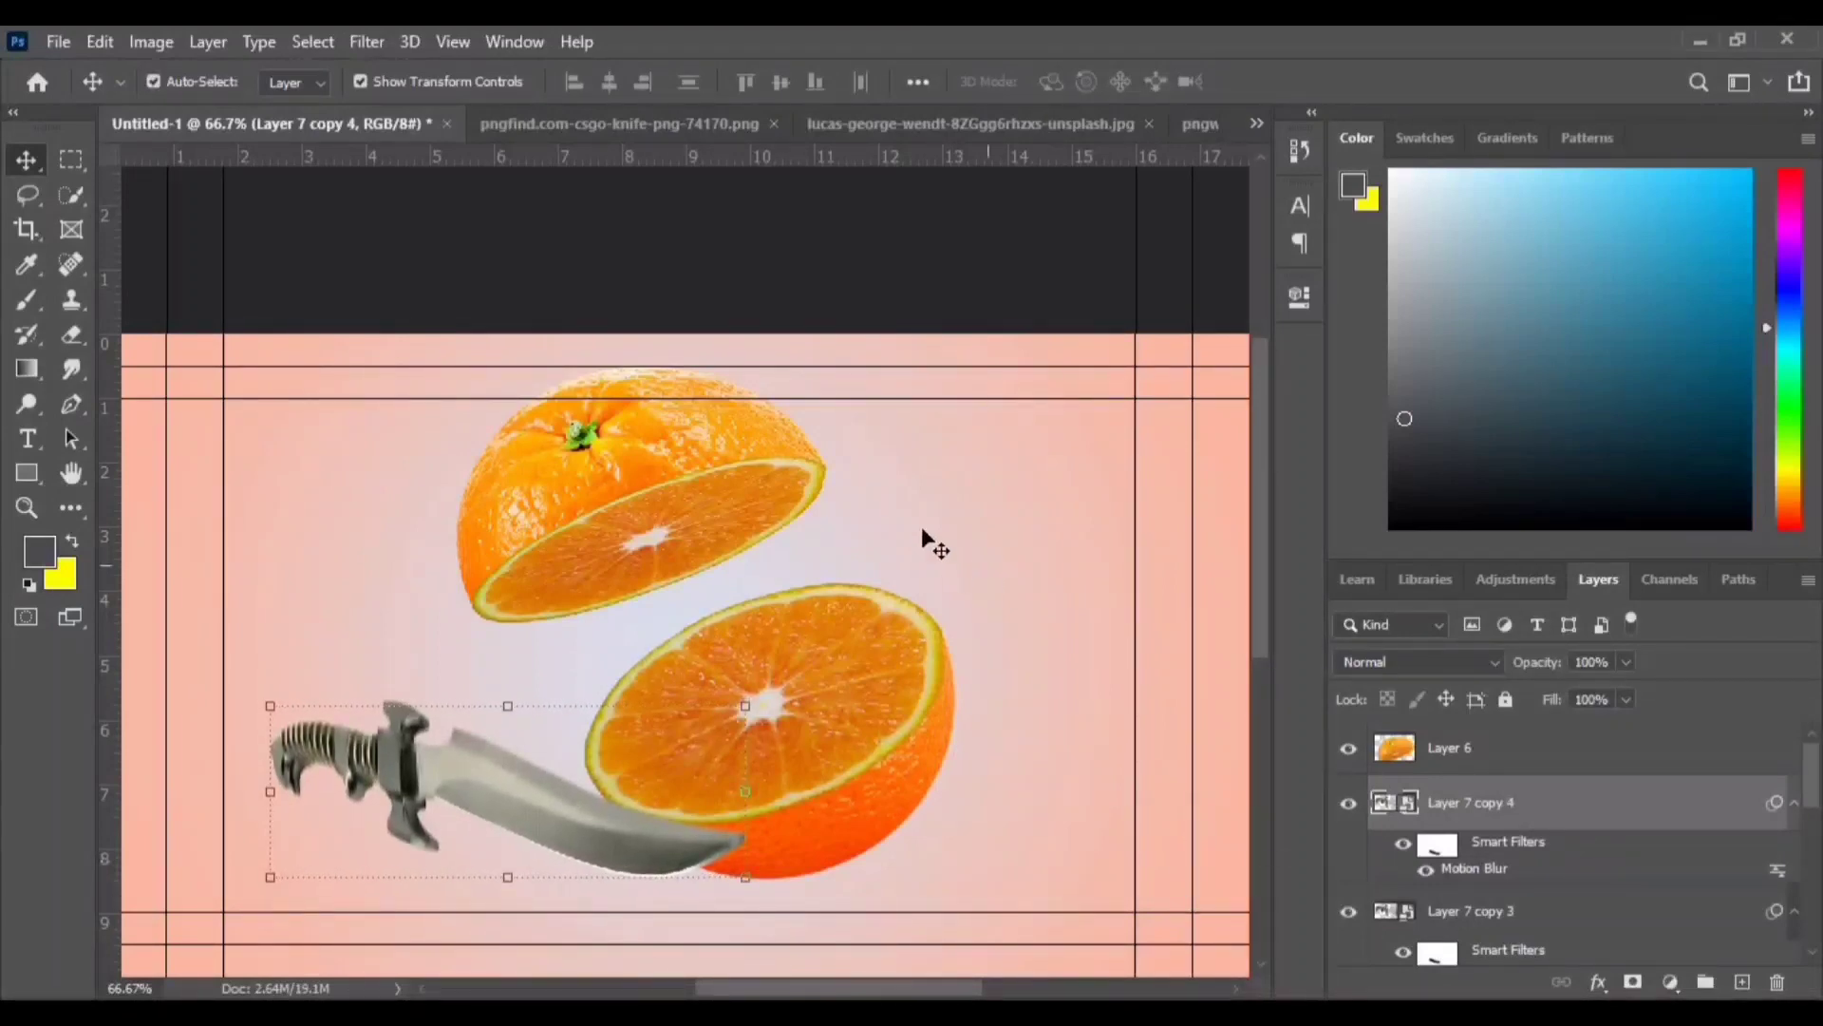
- Select the blurred knife copy layers and group them into Group 1
left_click(1121, 843, "ctrl")
scroll(1525, 848, "up", 3)
scroll(1519, 836, "up", 3)
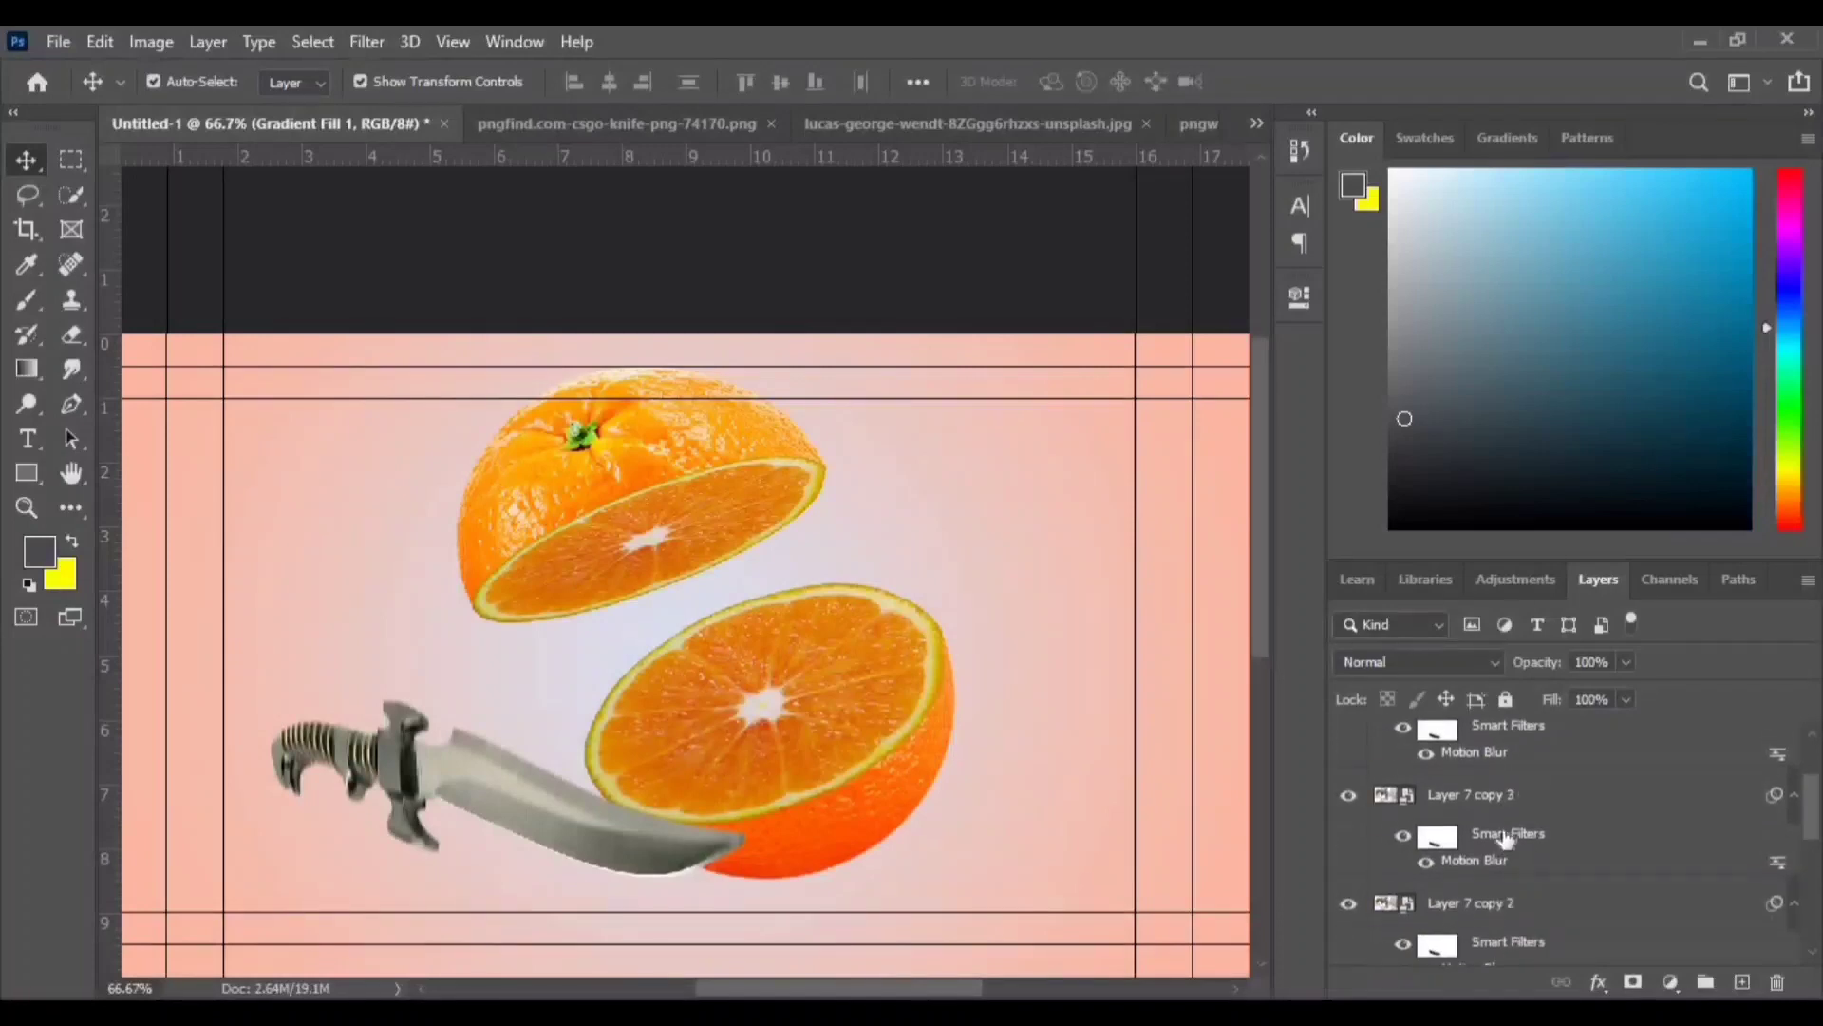
scroll(1482, 817, "up", 3)
left_click(1475, 805)
scroll(1477, 807, "down", 3)
scroll(1482, 807, "down", 2)
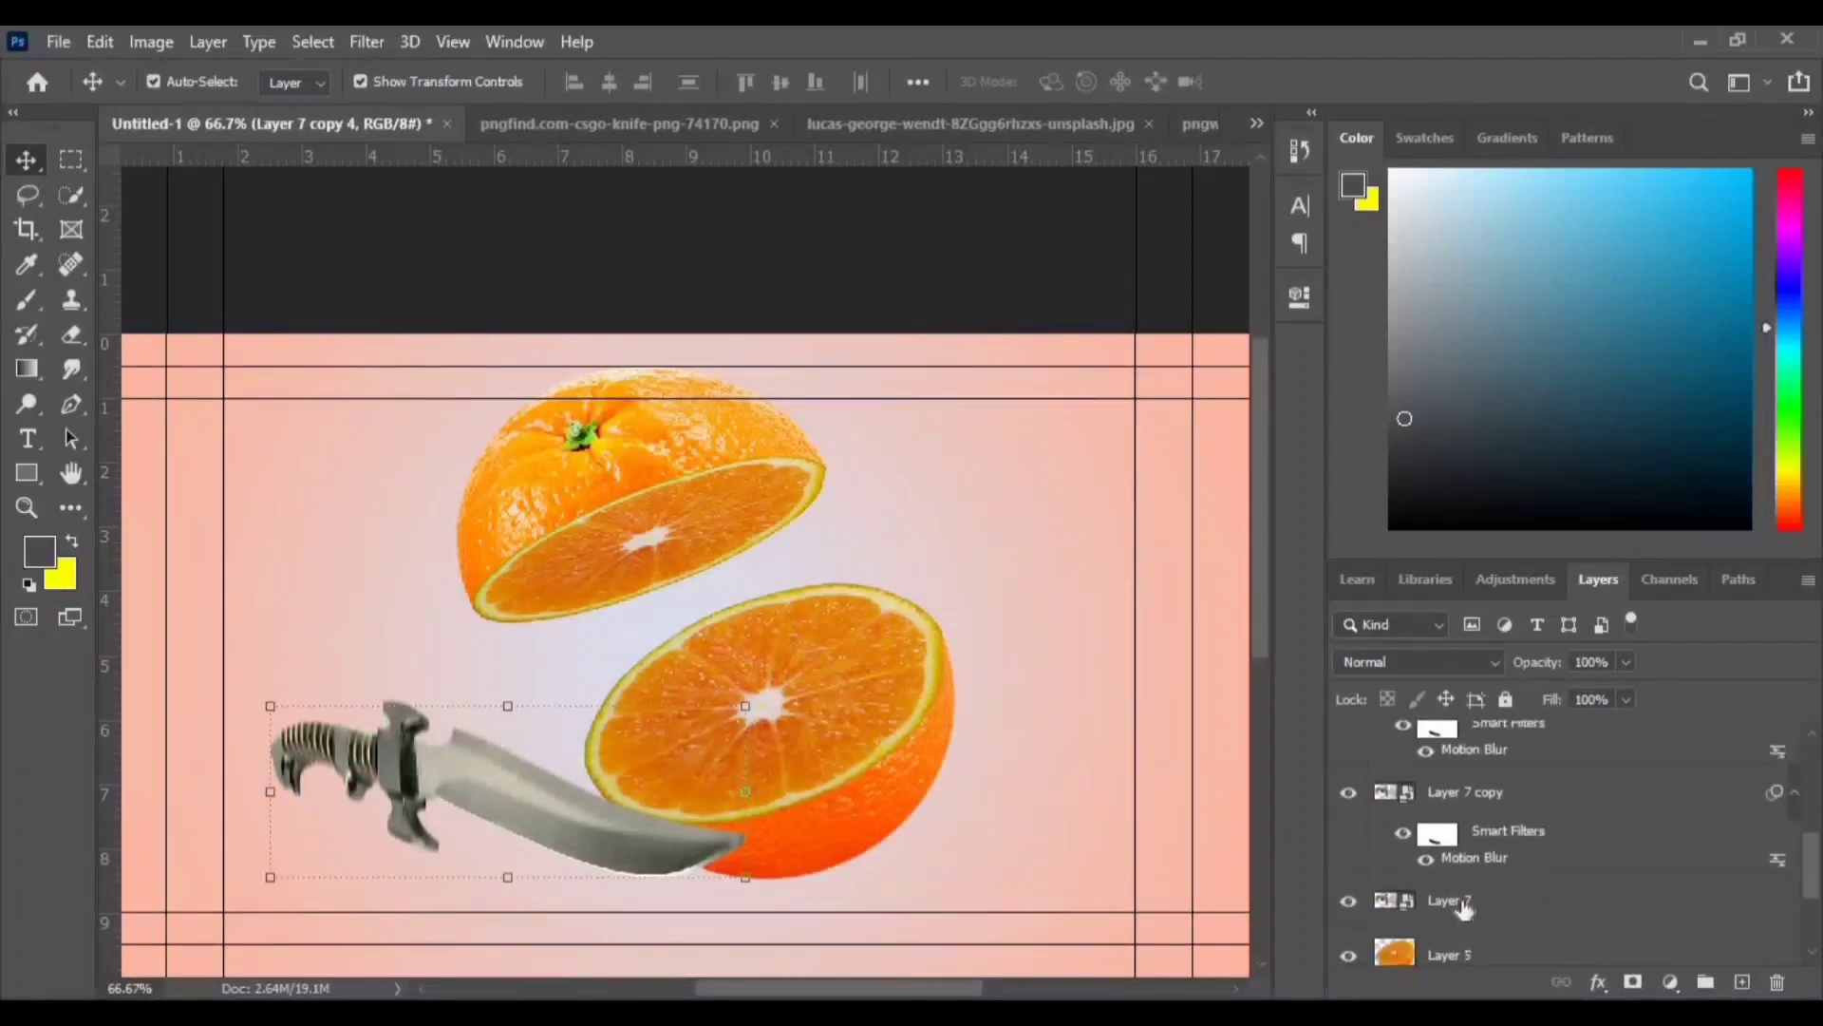
left_click(1496, 802, "shift")
key("ctrl+e")
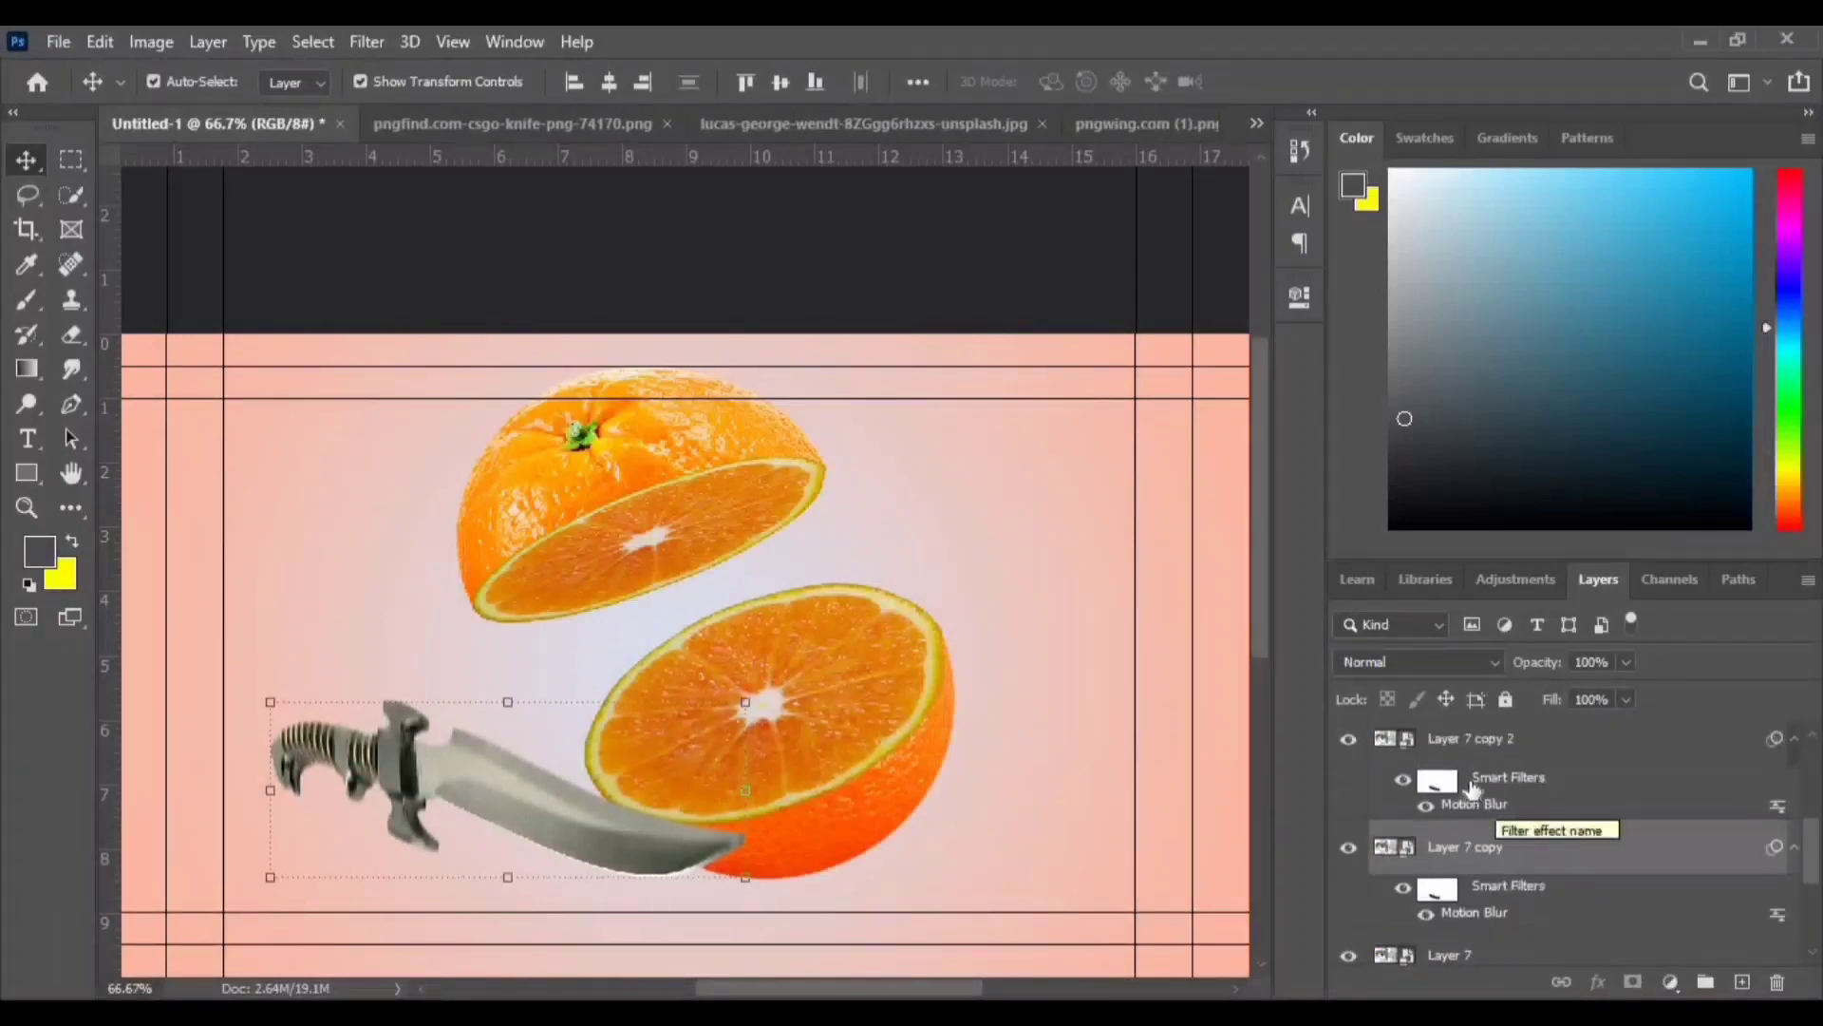
scroll(1494, 841, "up", 2)
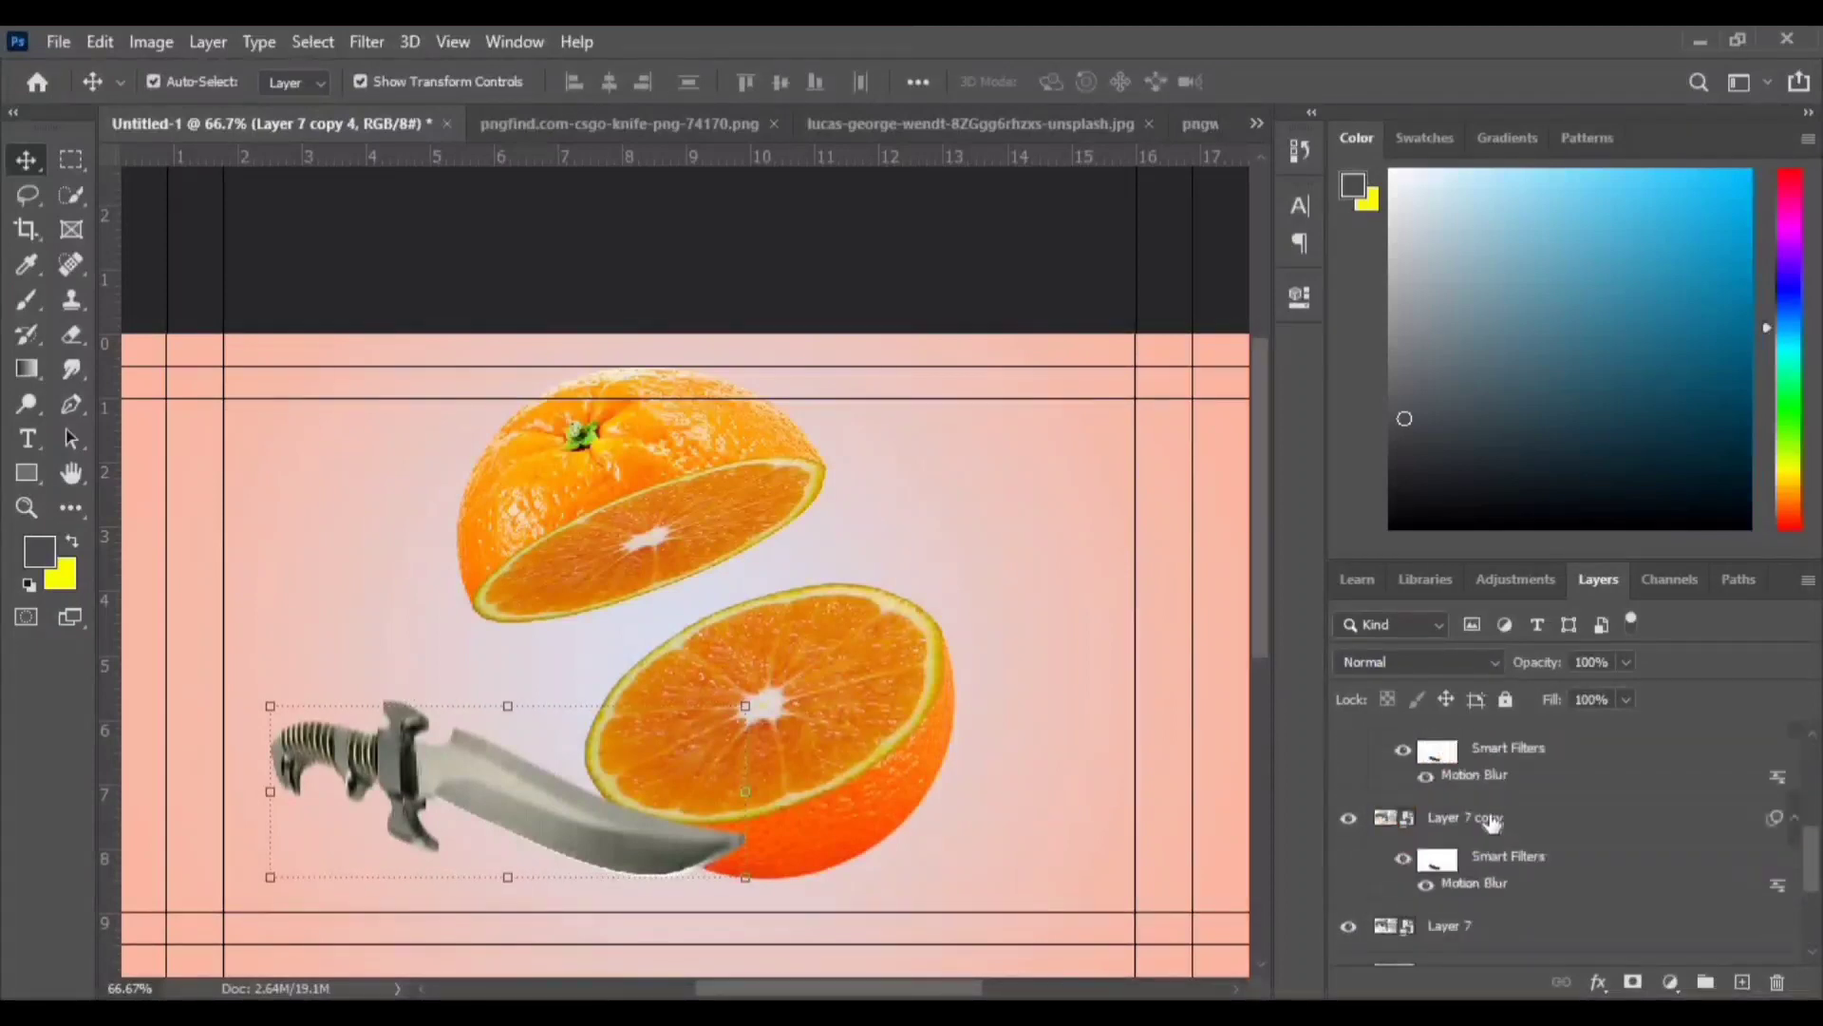
left_click(1486, 818)
key("ctrl+g")
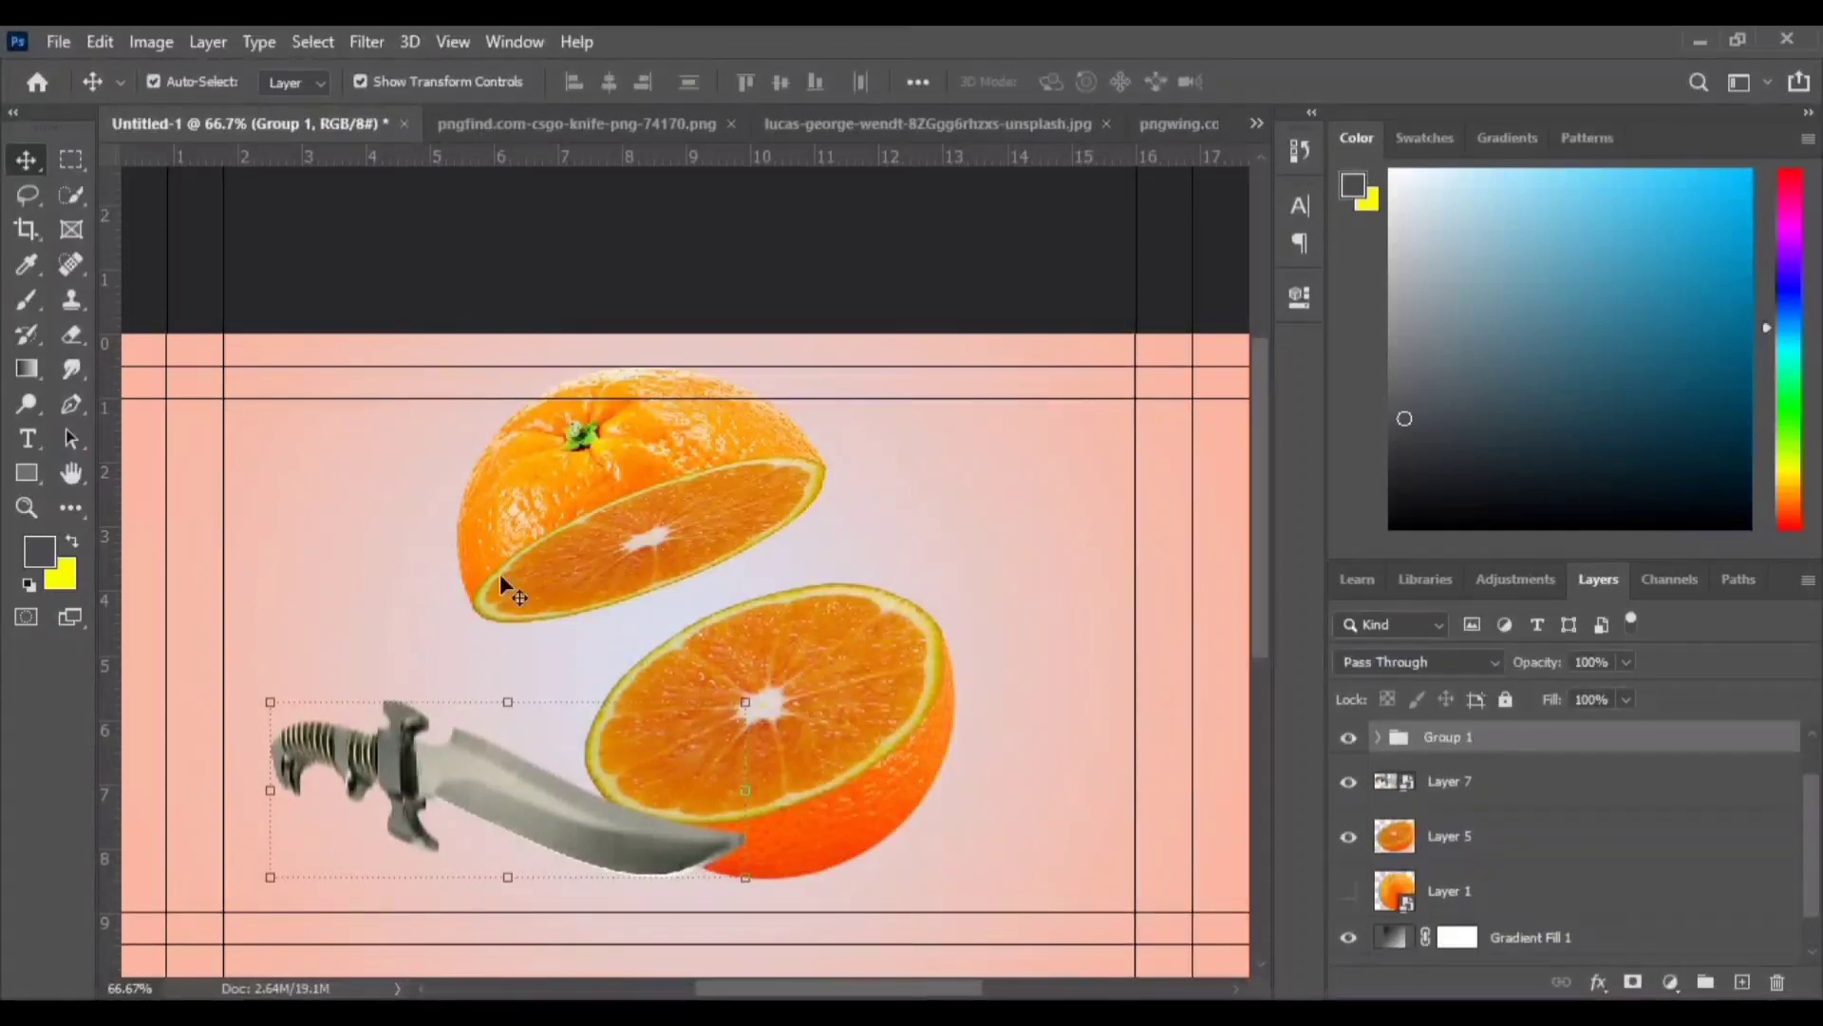
- Apply a 14-pixel Motion Blur to the original knife layer, Layer 7
left_click(367, 42)
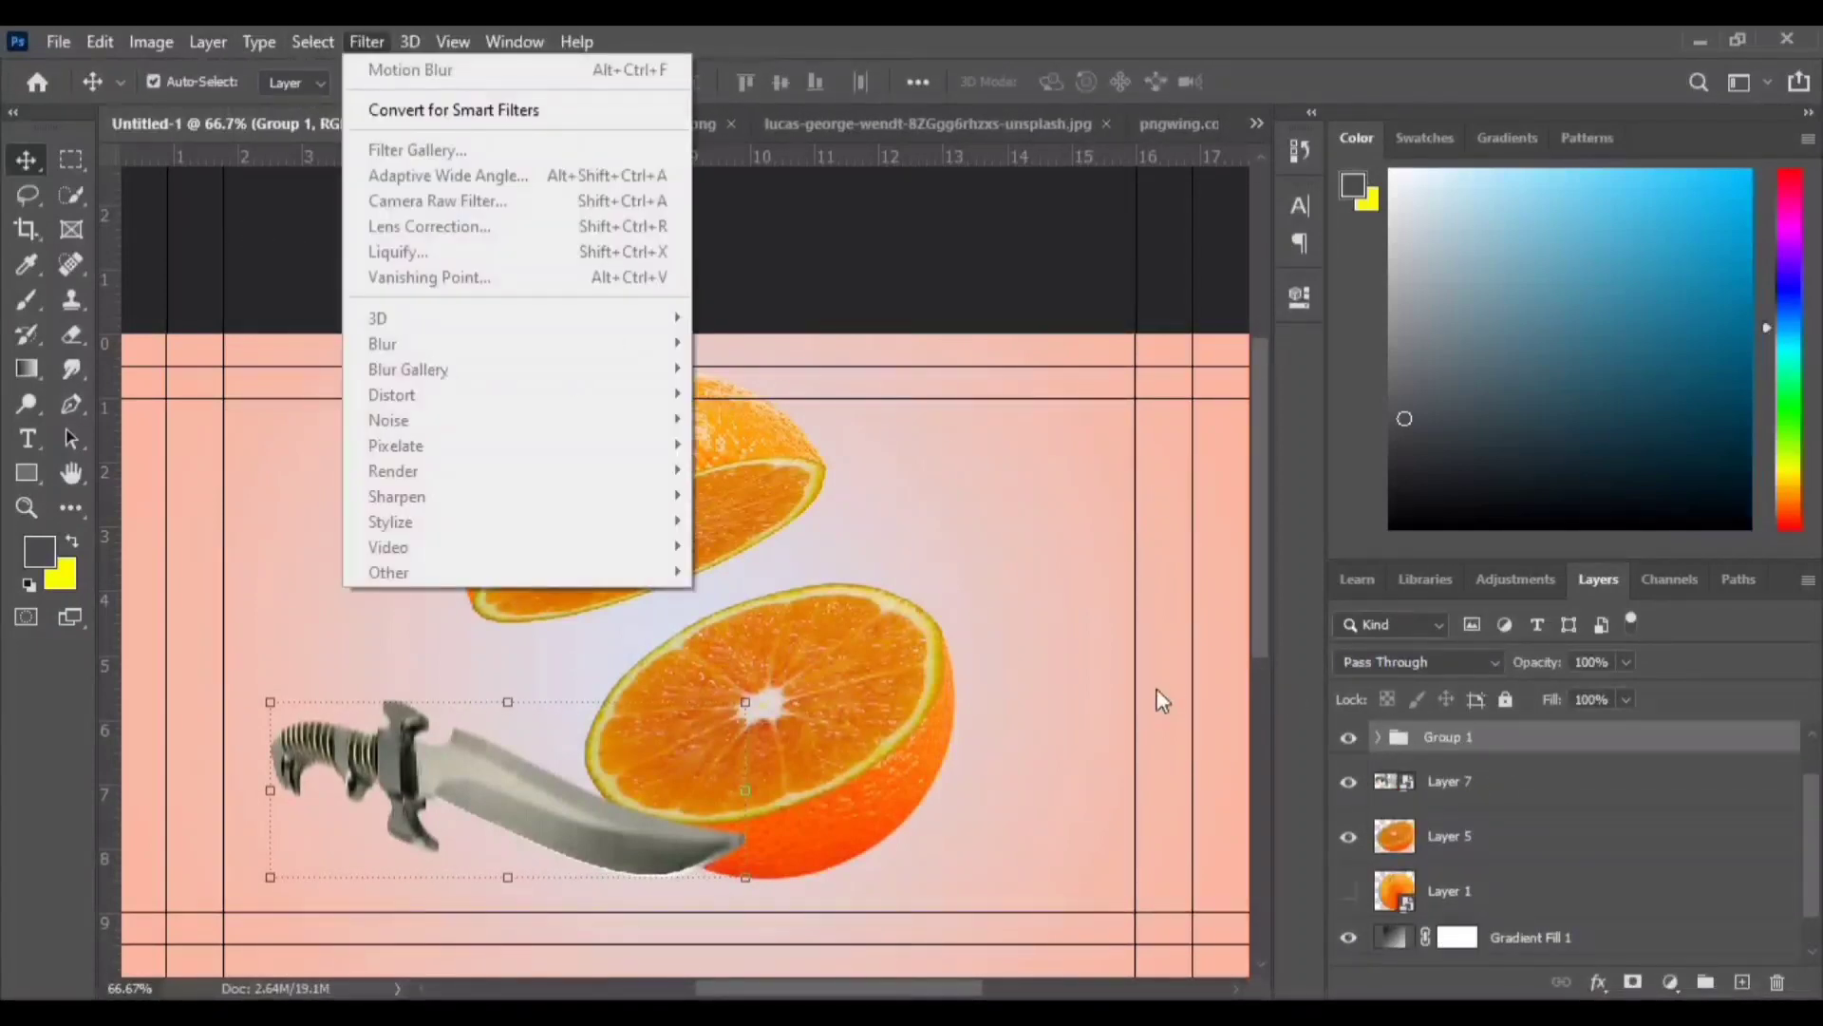
left_click(1448, 781)
left_click(367, 41)
left_click(755, 471)
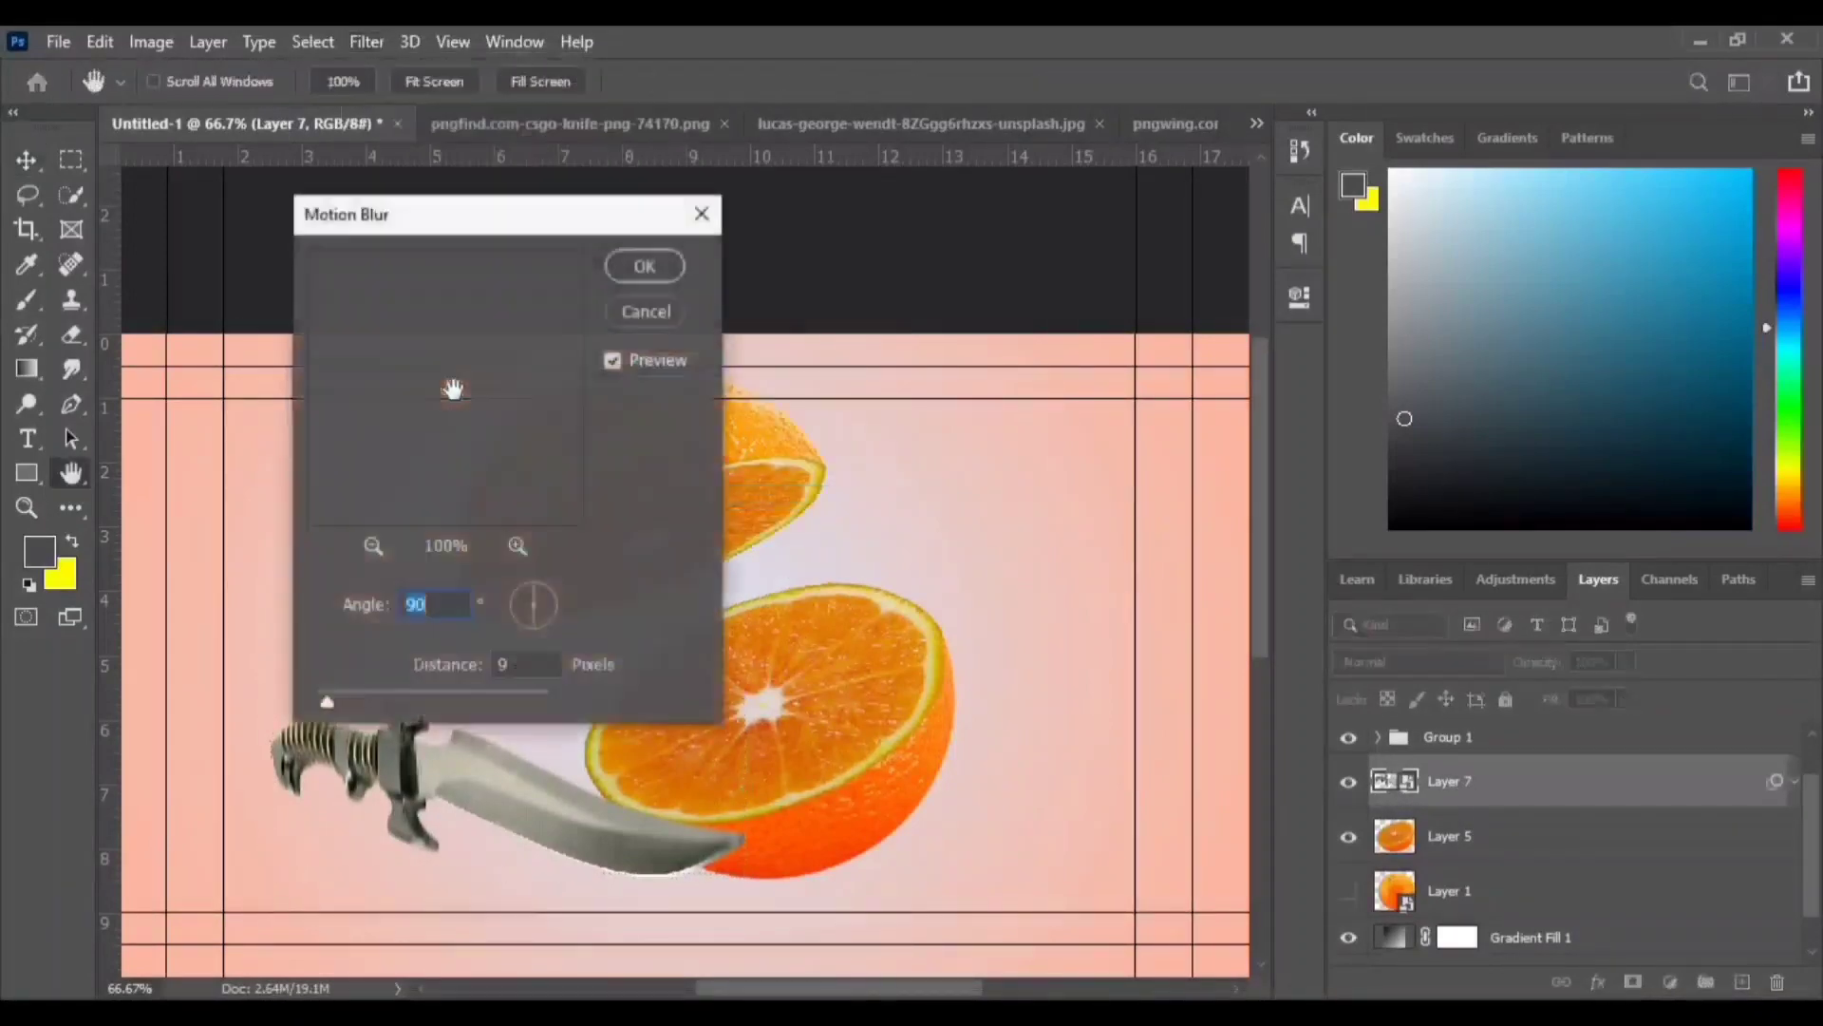
left_click_drag(331, 699, 332, 699)
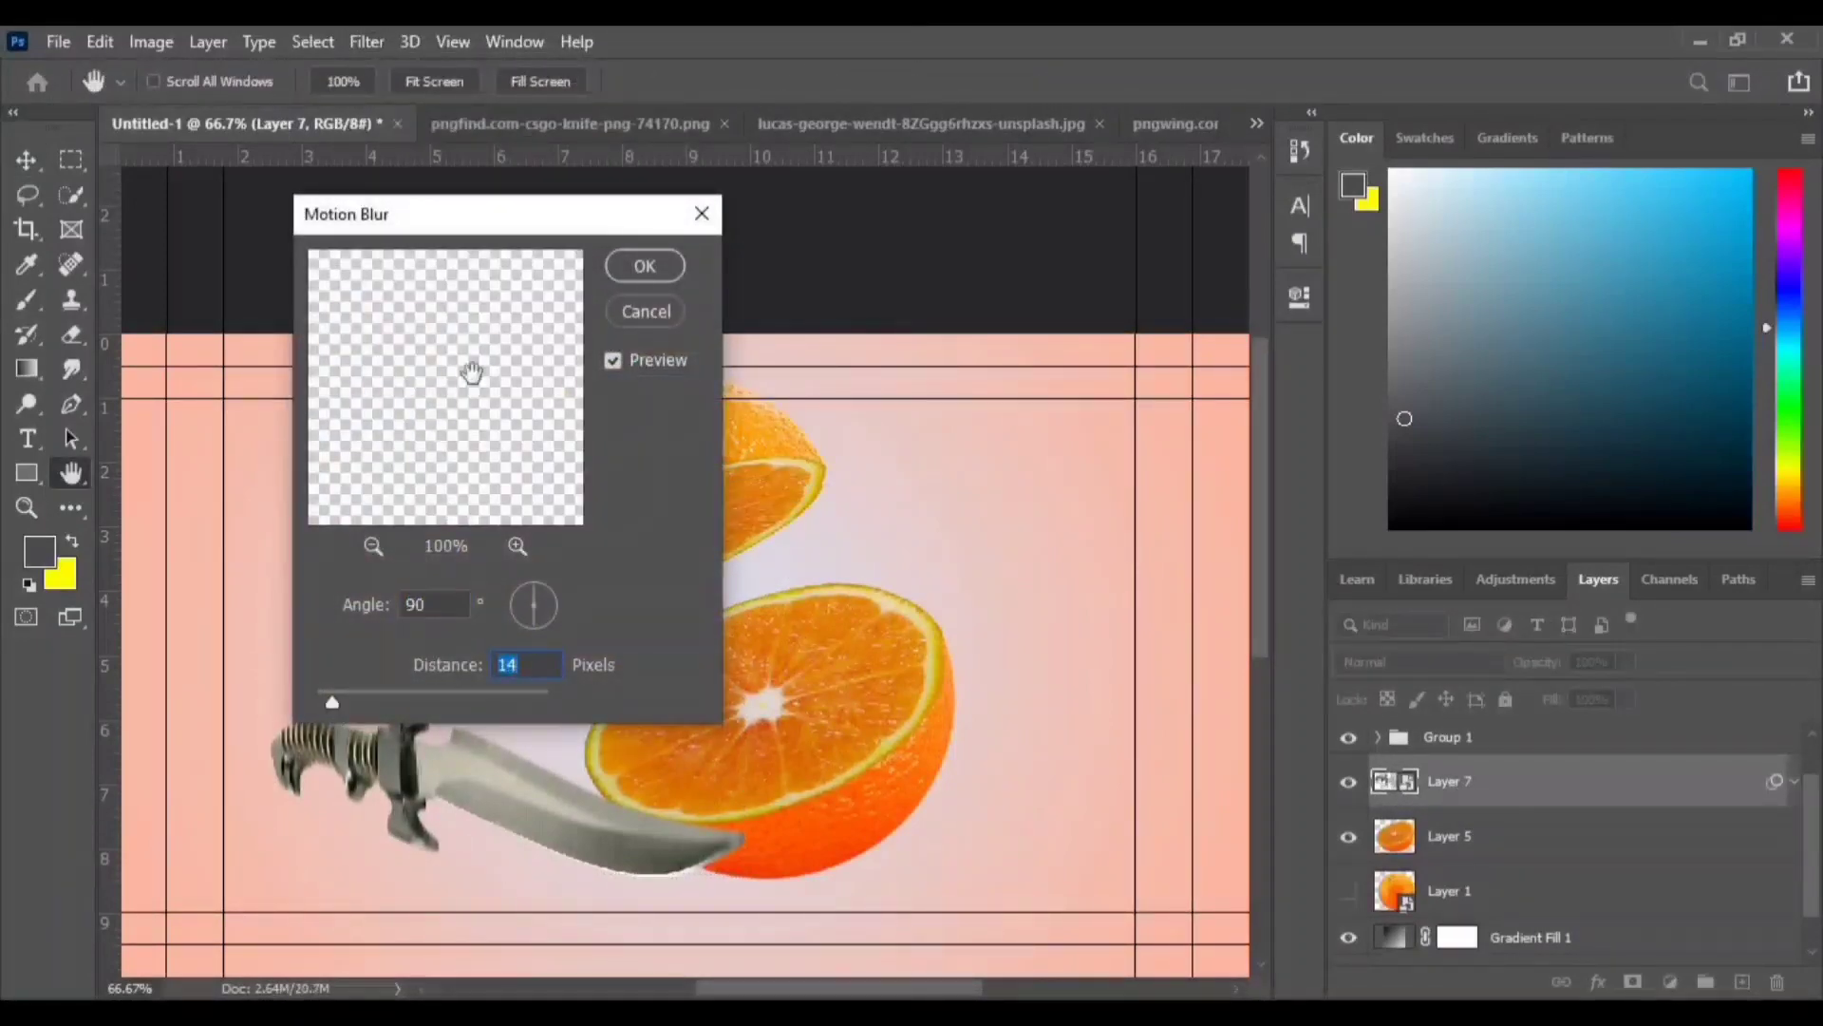
left_click_drag(472, 372, 441, 422)
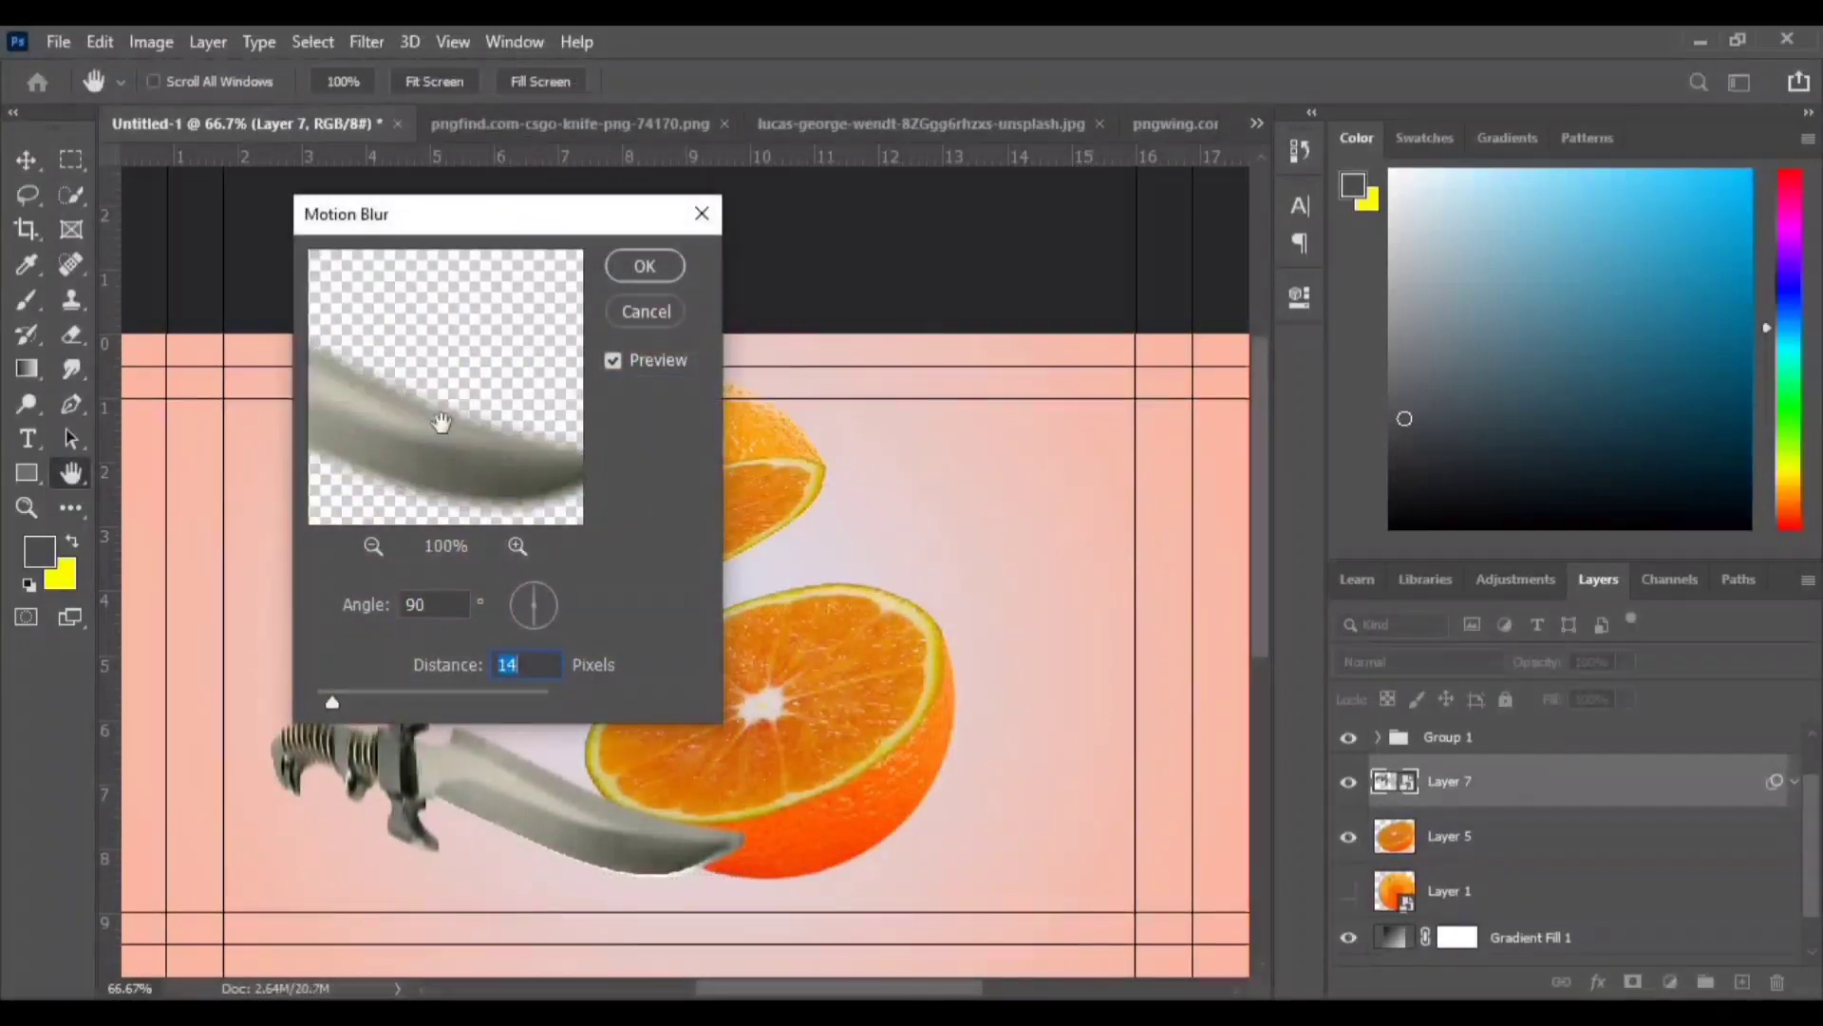
left_click(643, 266)
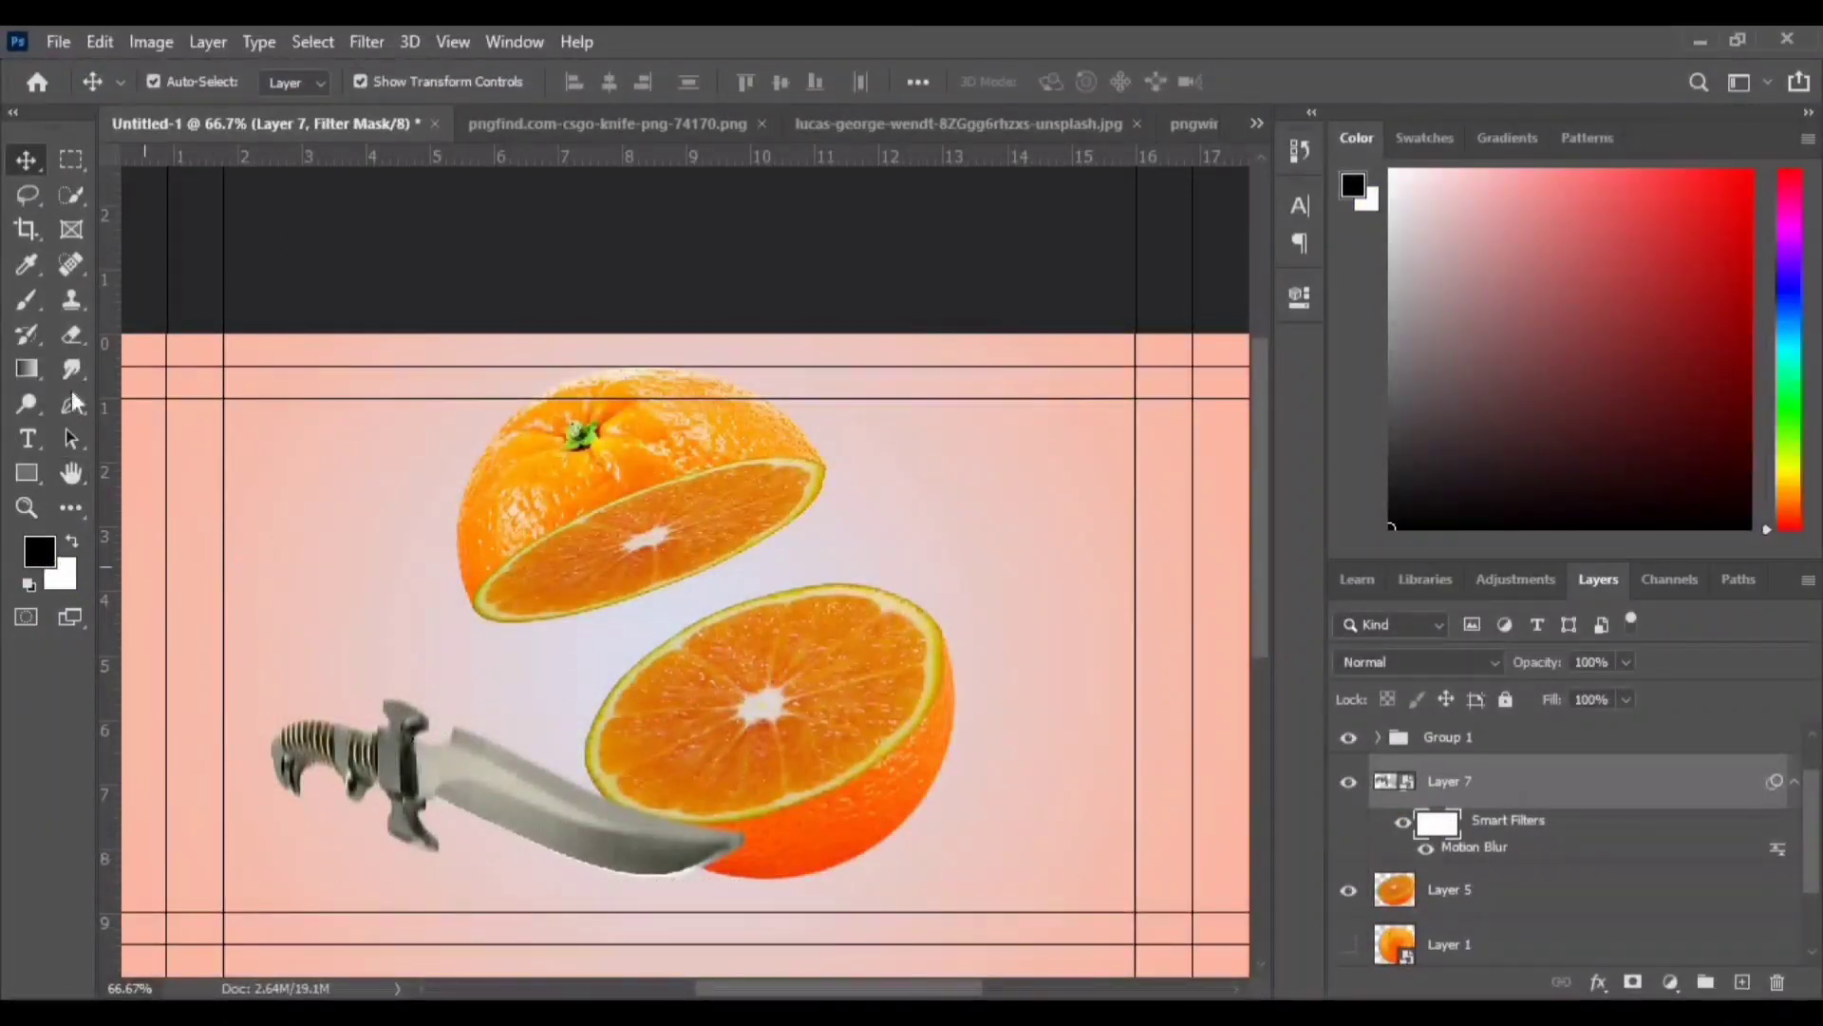
- Remove Layer 7's blur filter mask by dragging it to the trash
key("b")
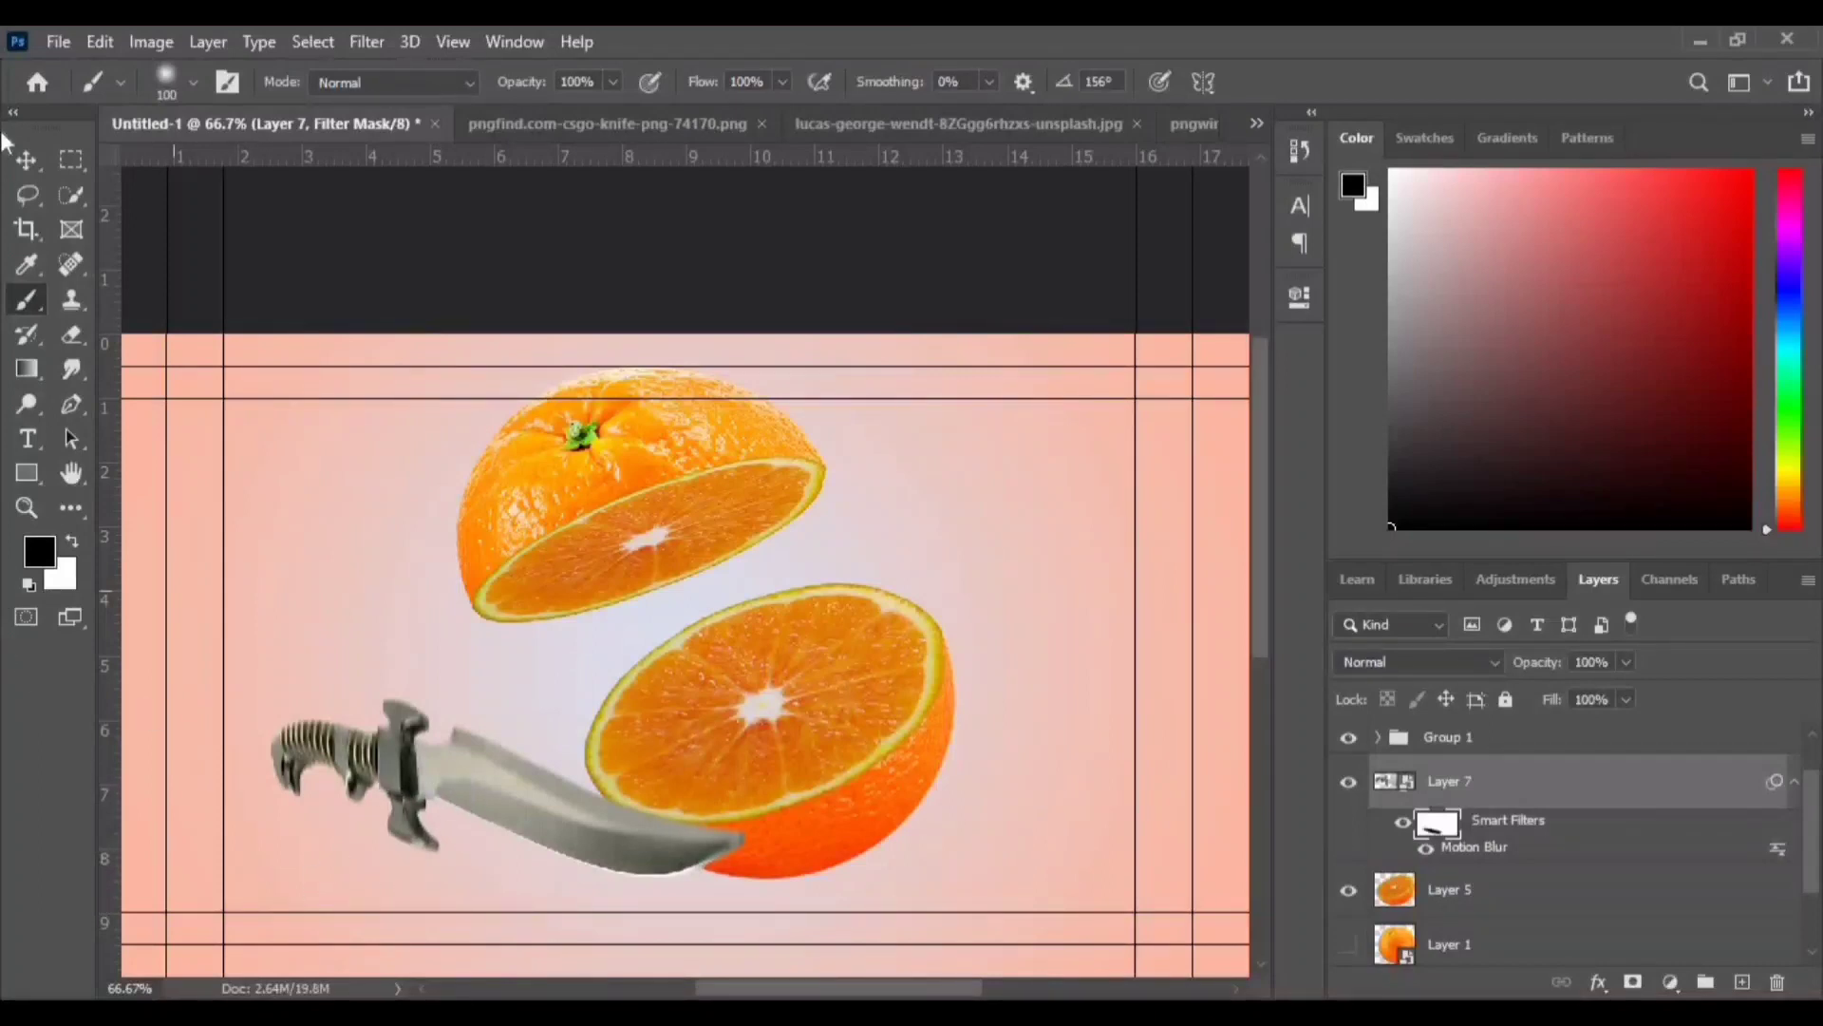
left_click(27, 159)
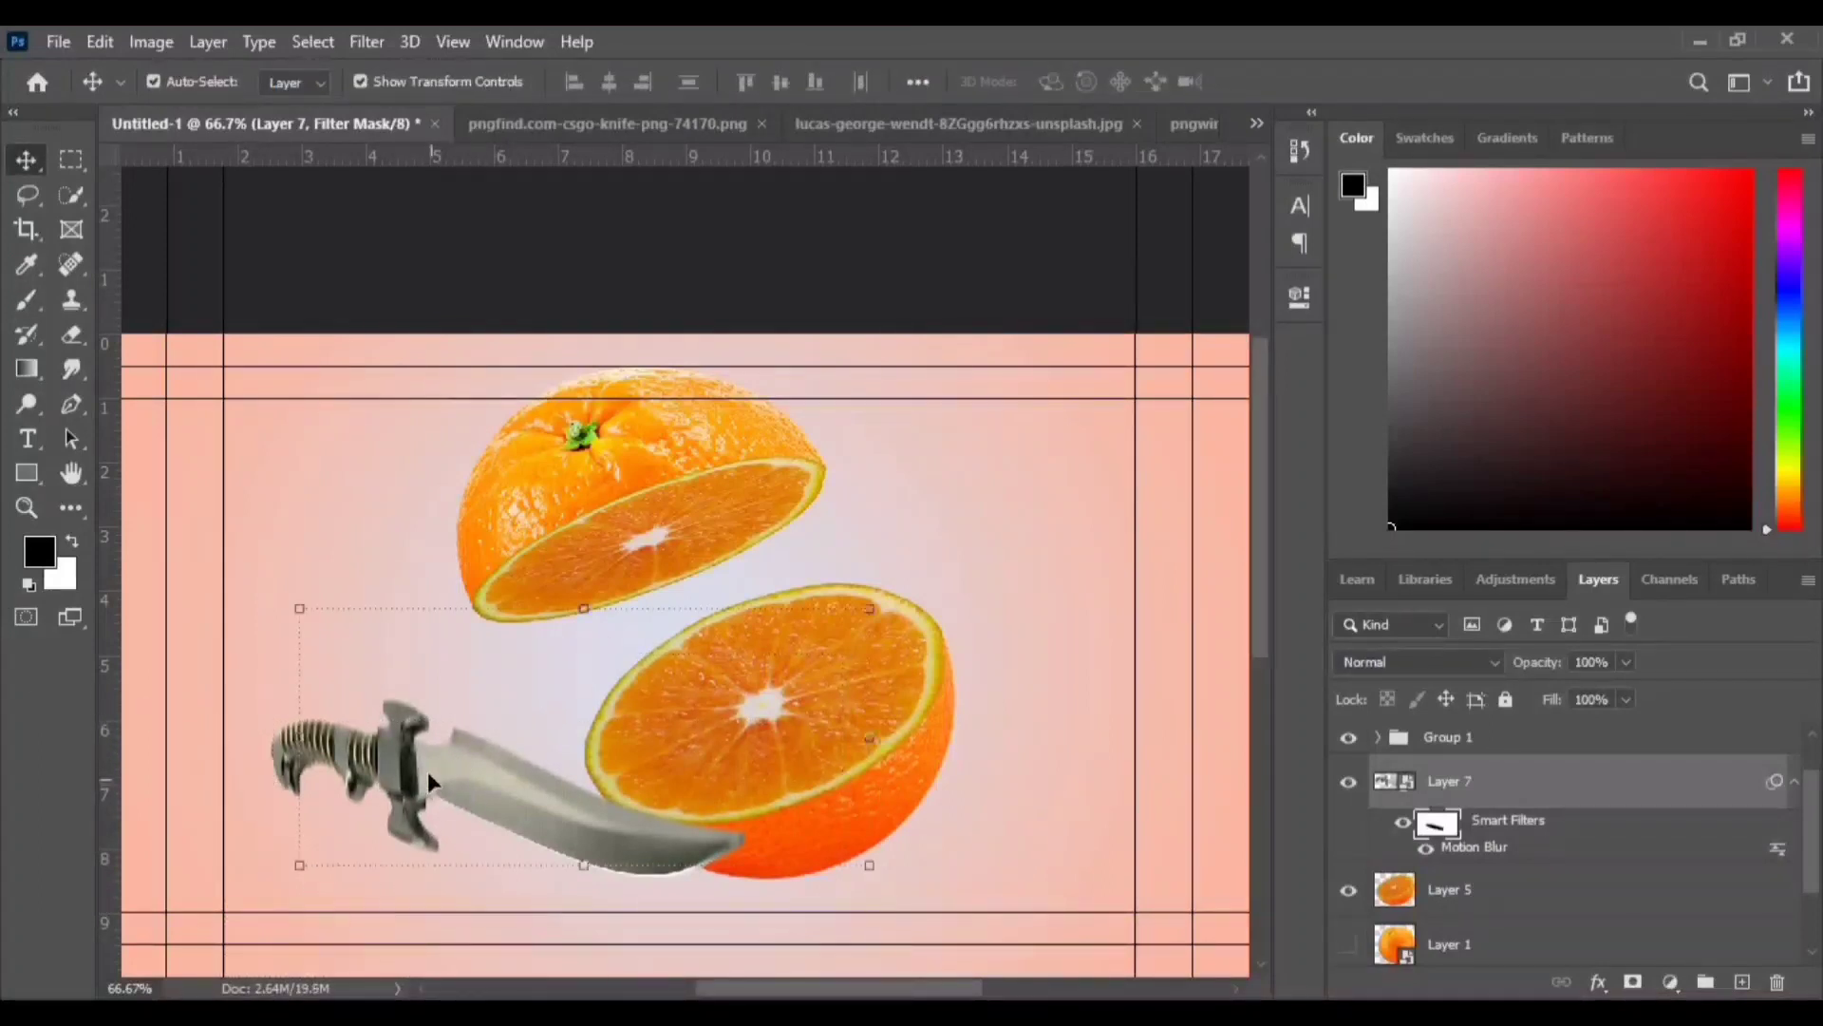
key("ctrl+t")
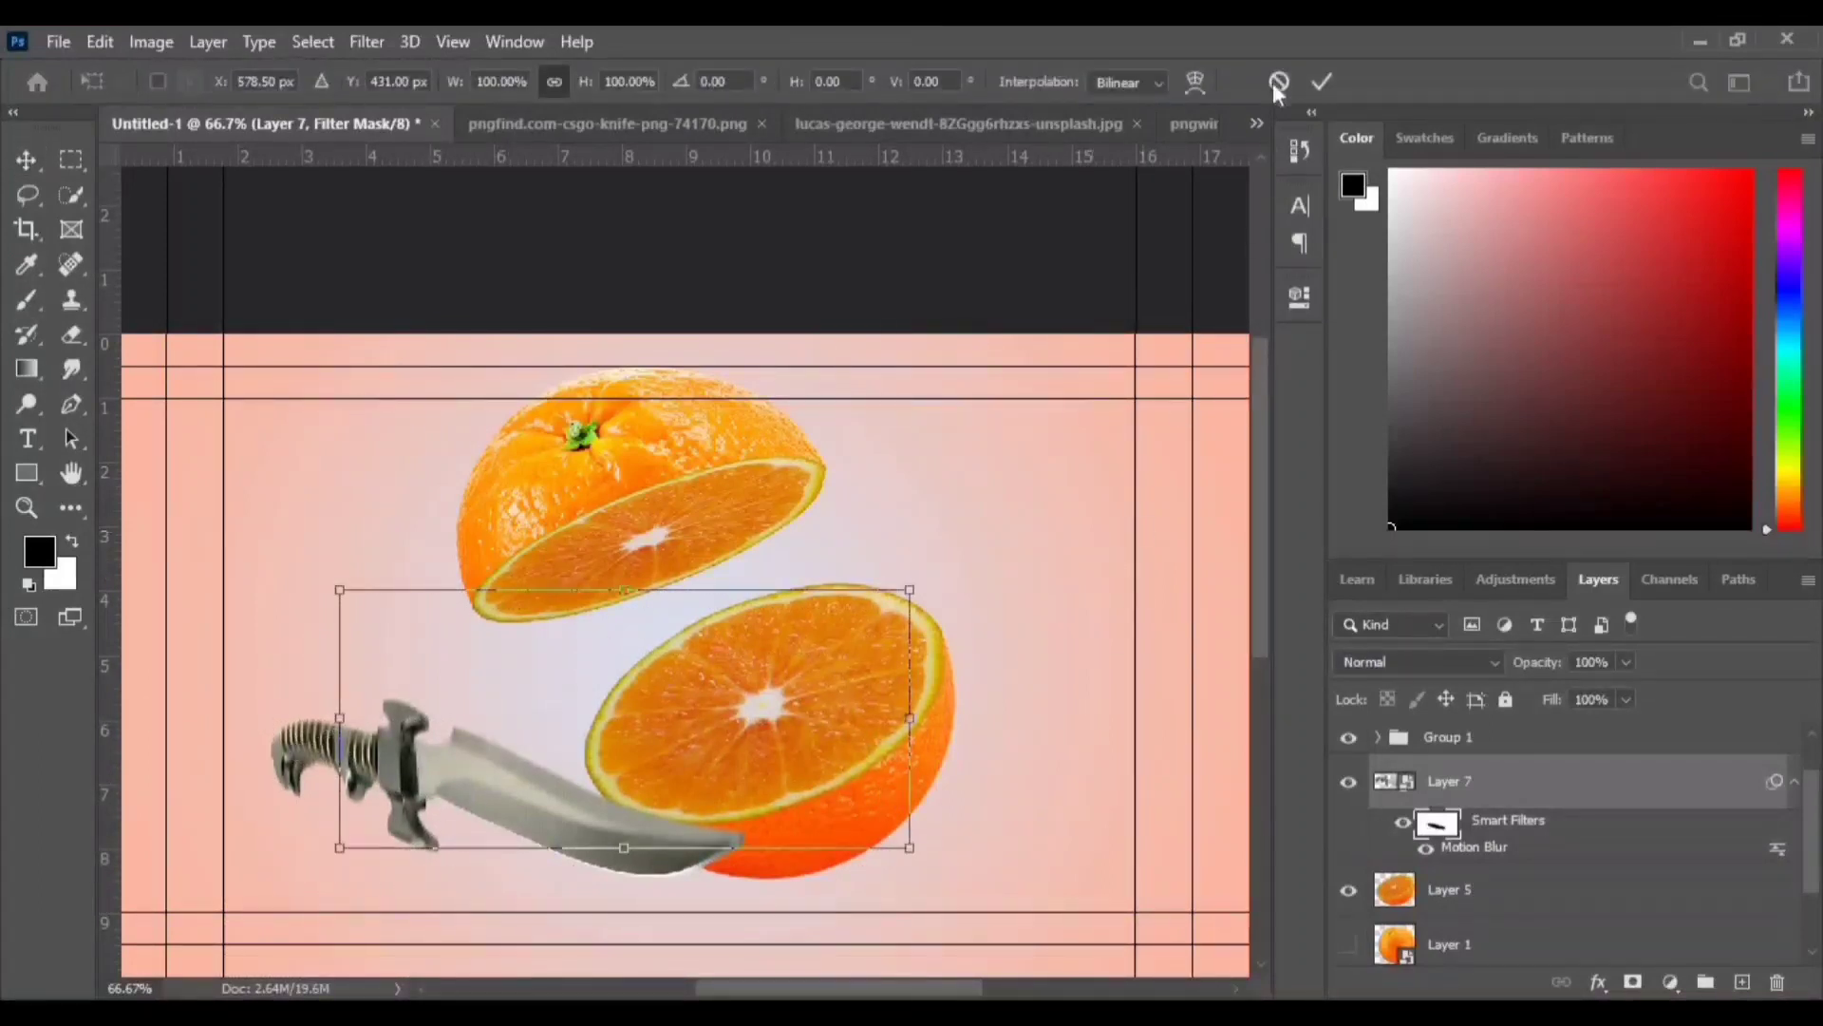
left_click(1279, 84)
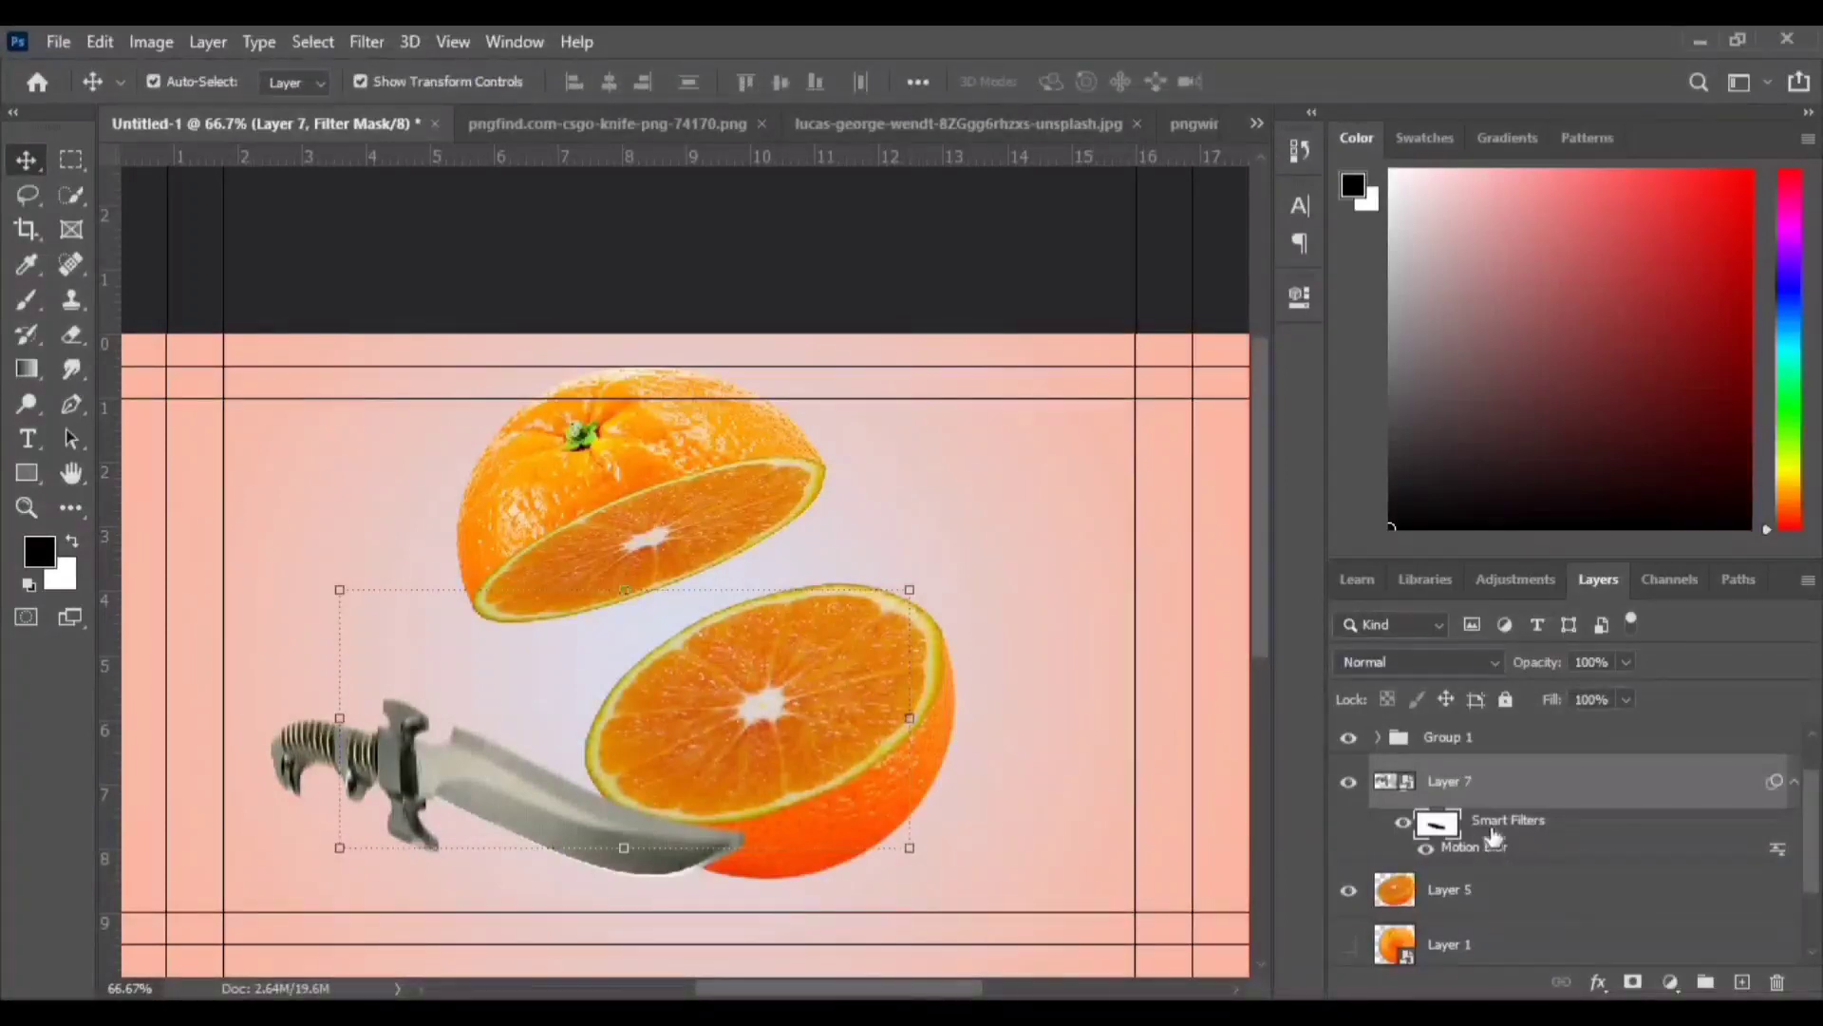
left_click(1429, 824)
left_click(1425, 841)
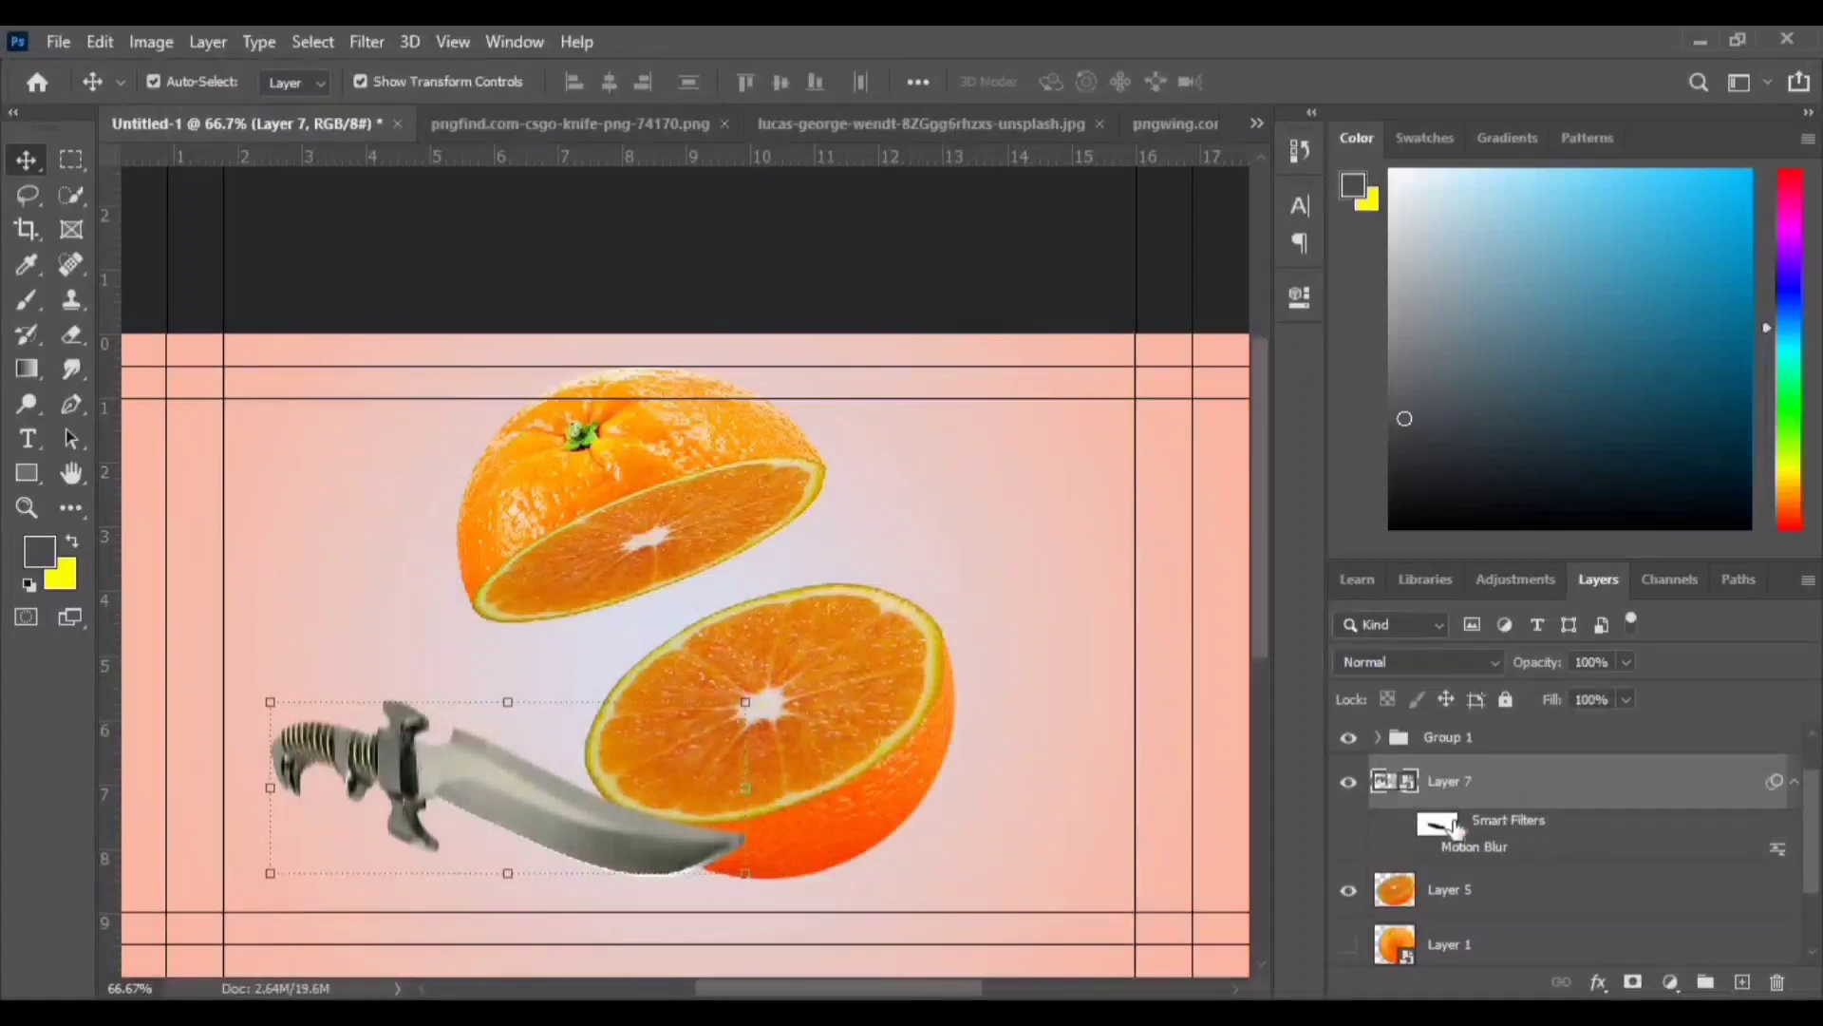
left_click_drag(1437, 825, 1776, 981)
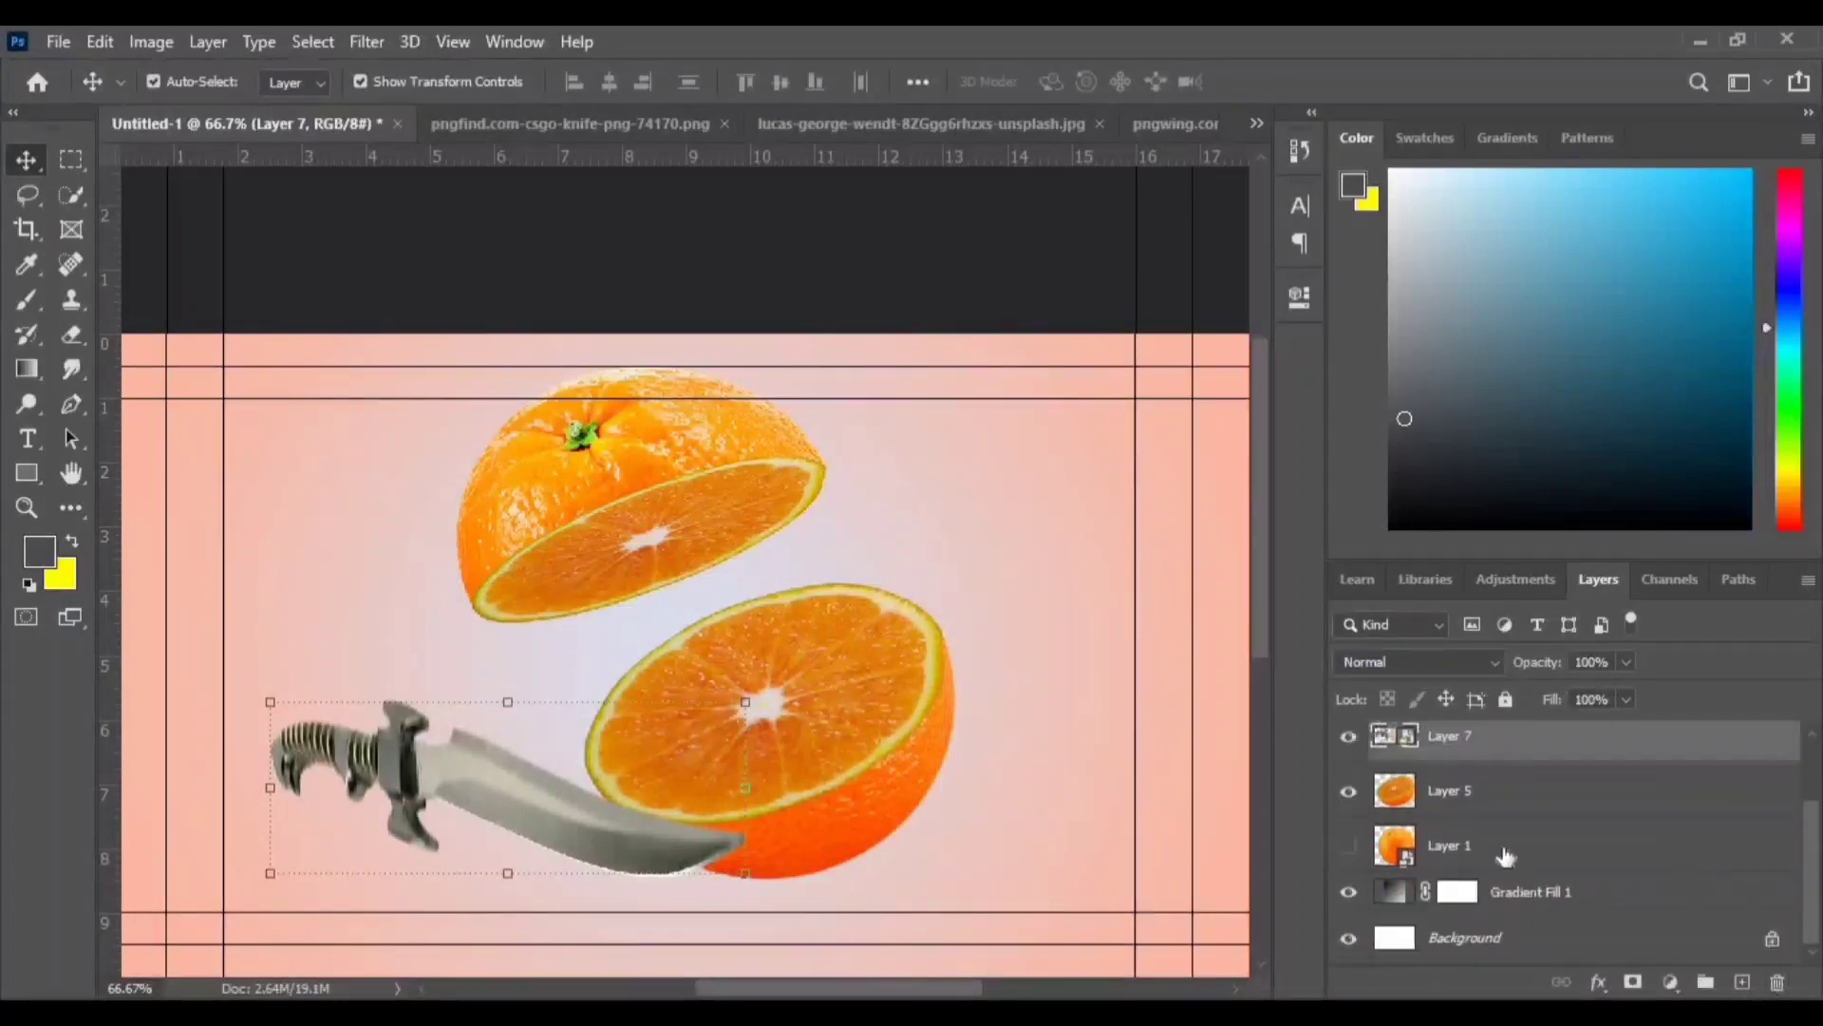
- Duplicate the original knife layer, move it into the orange and rotate it about 15°
left_click(1706, 981)
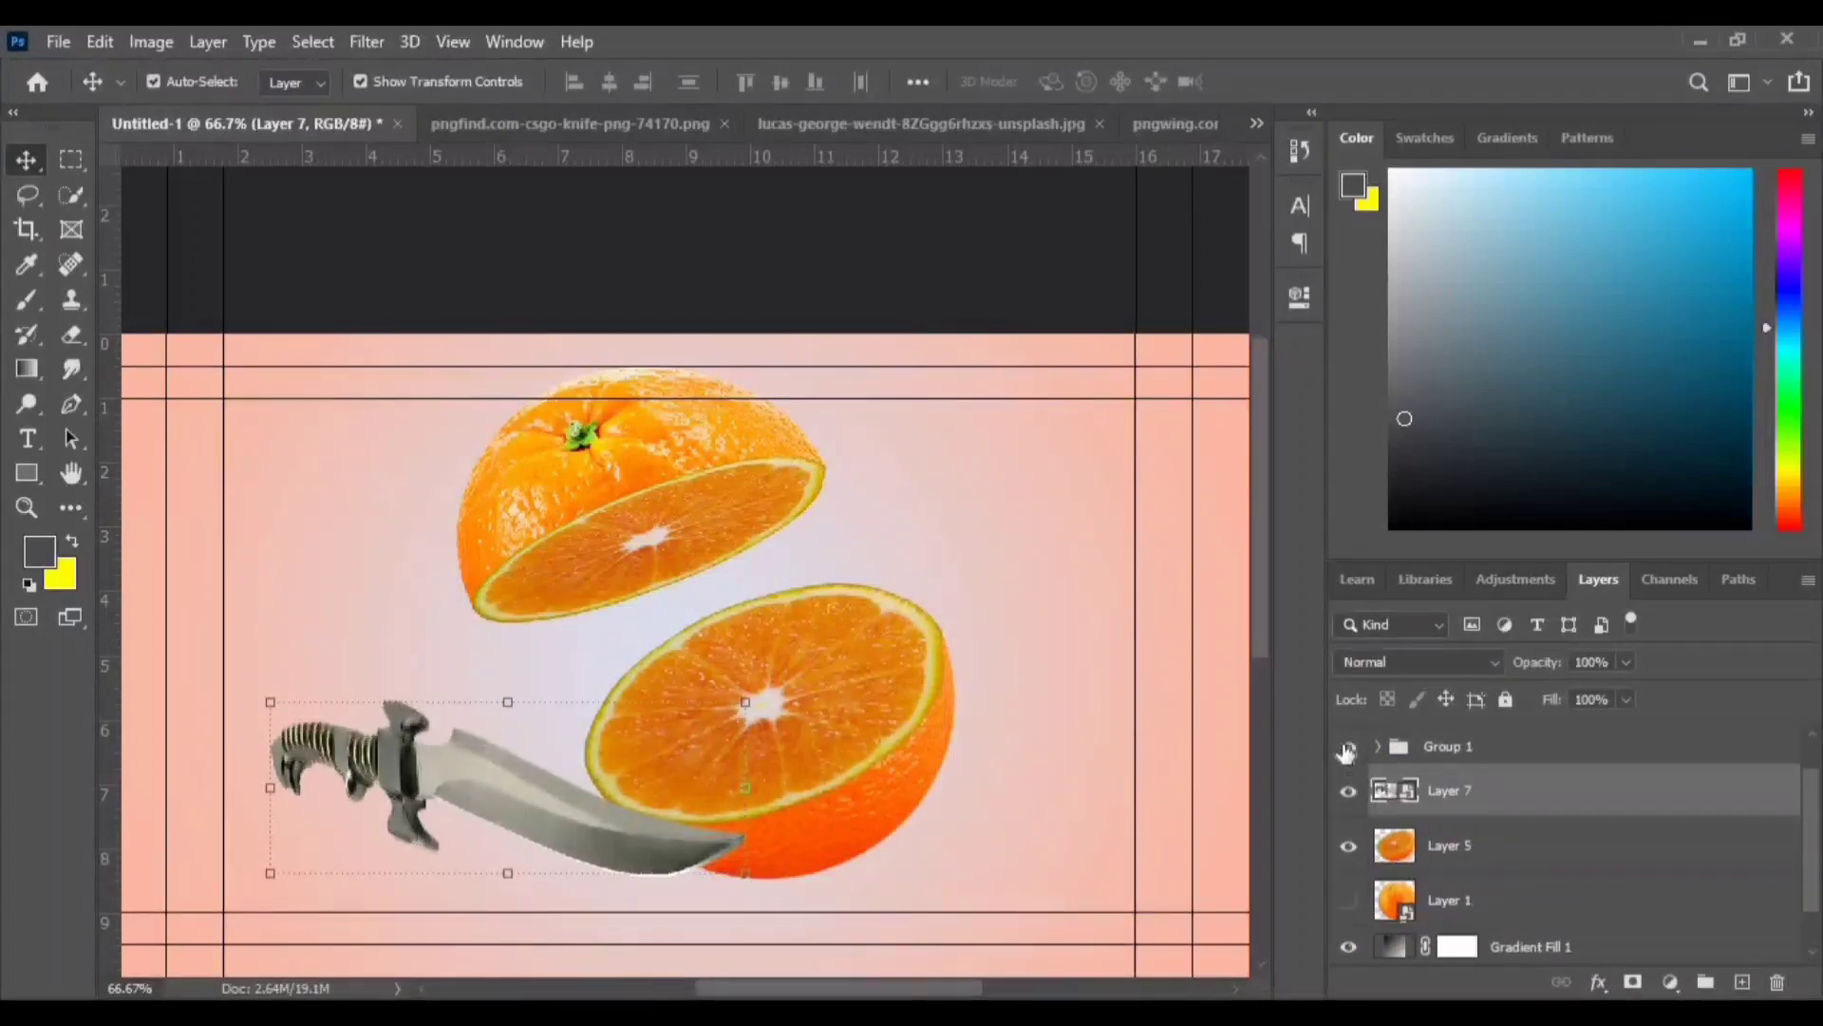
left_click(1377, 746)
left_click(1460, 917)
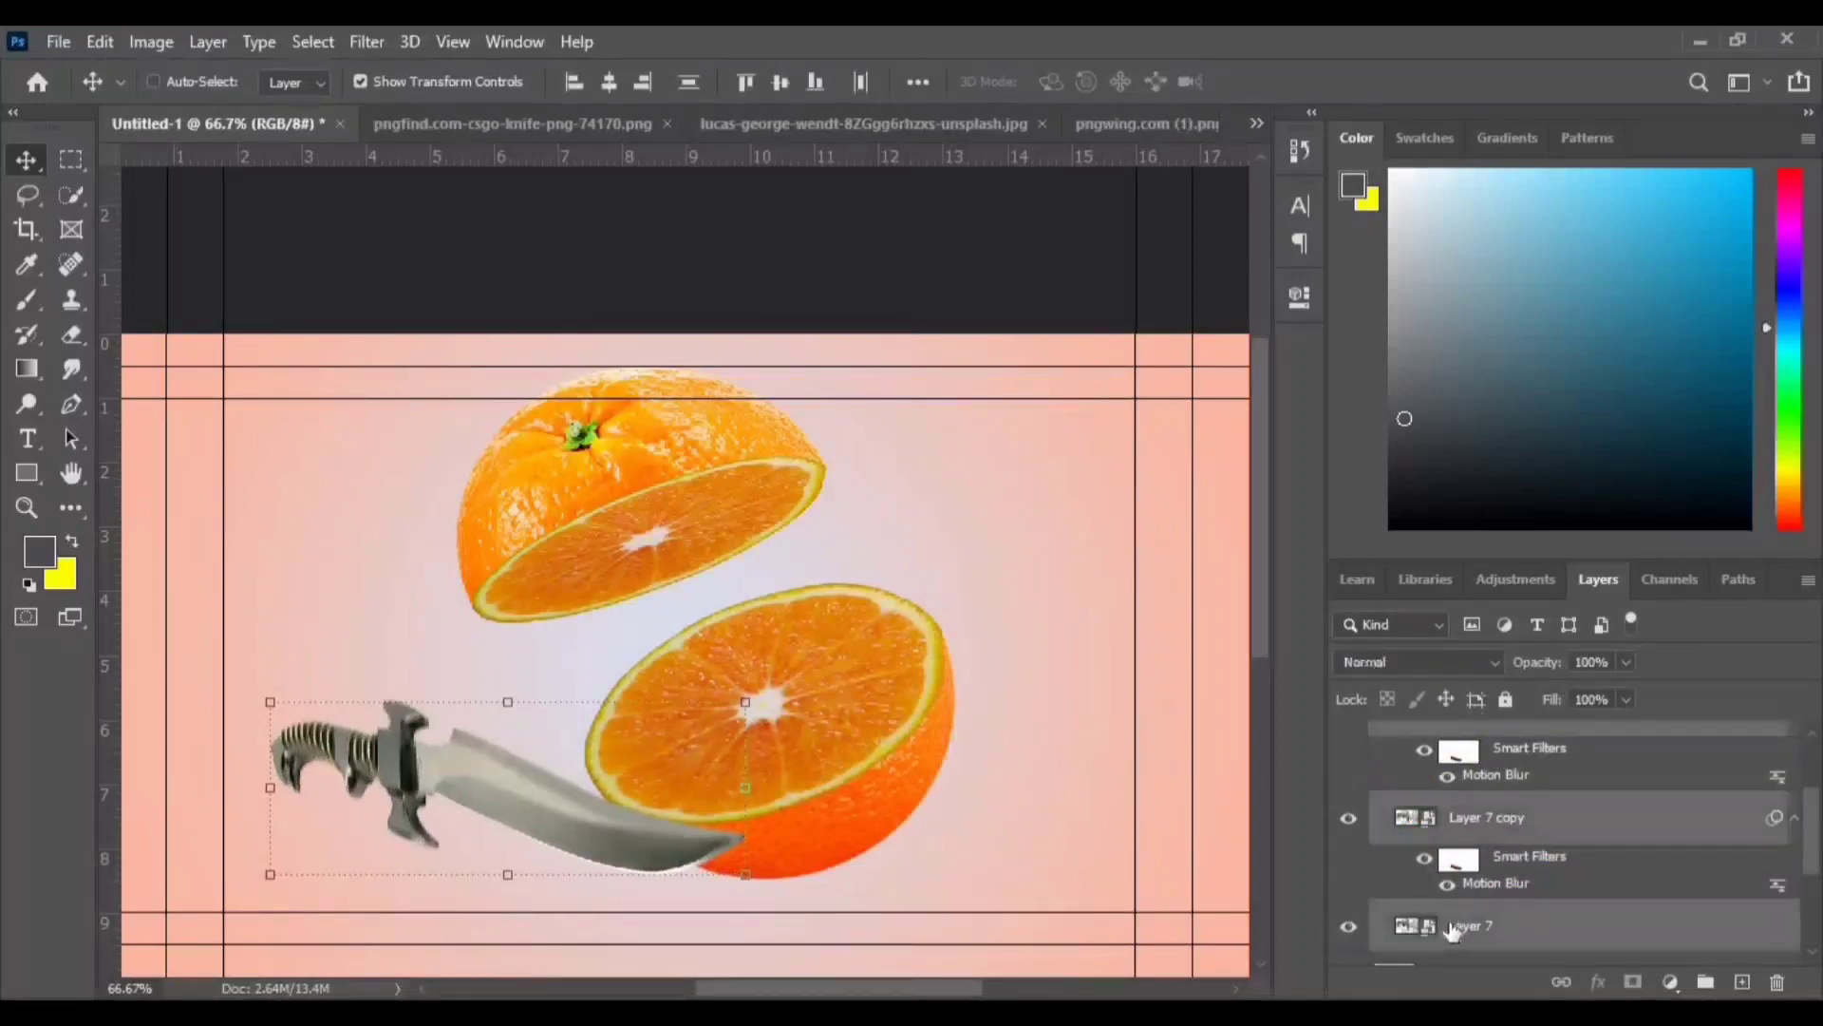
key("ctrl+e")
left_click_drag(492, 792, 575, 739)
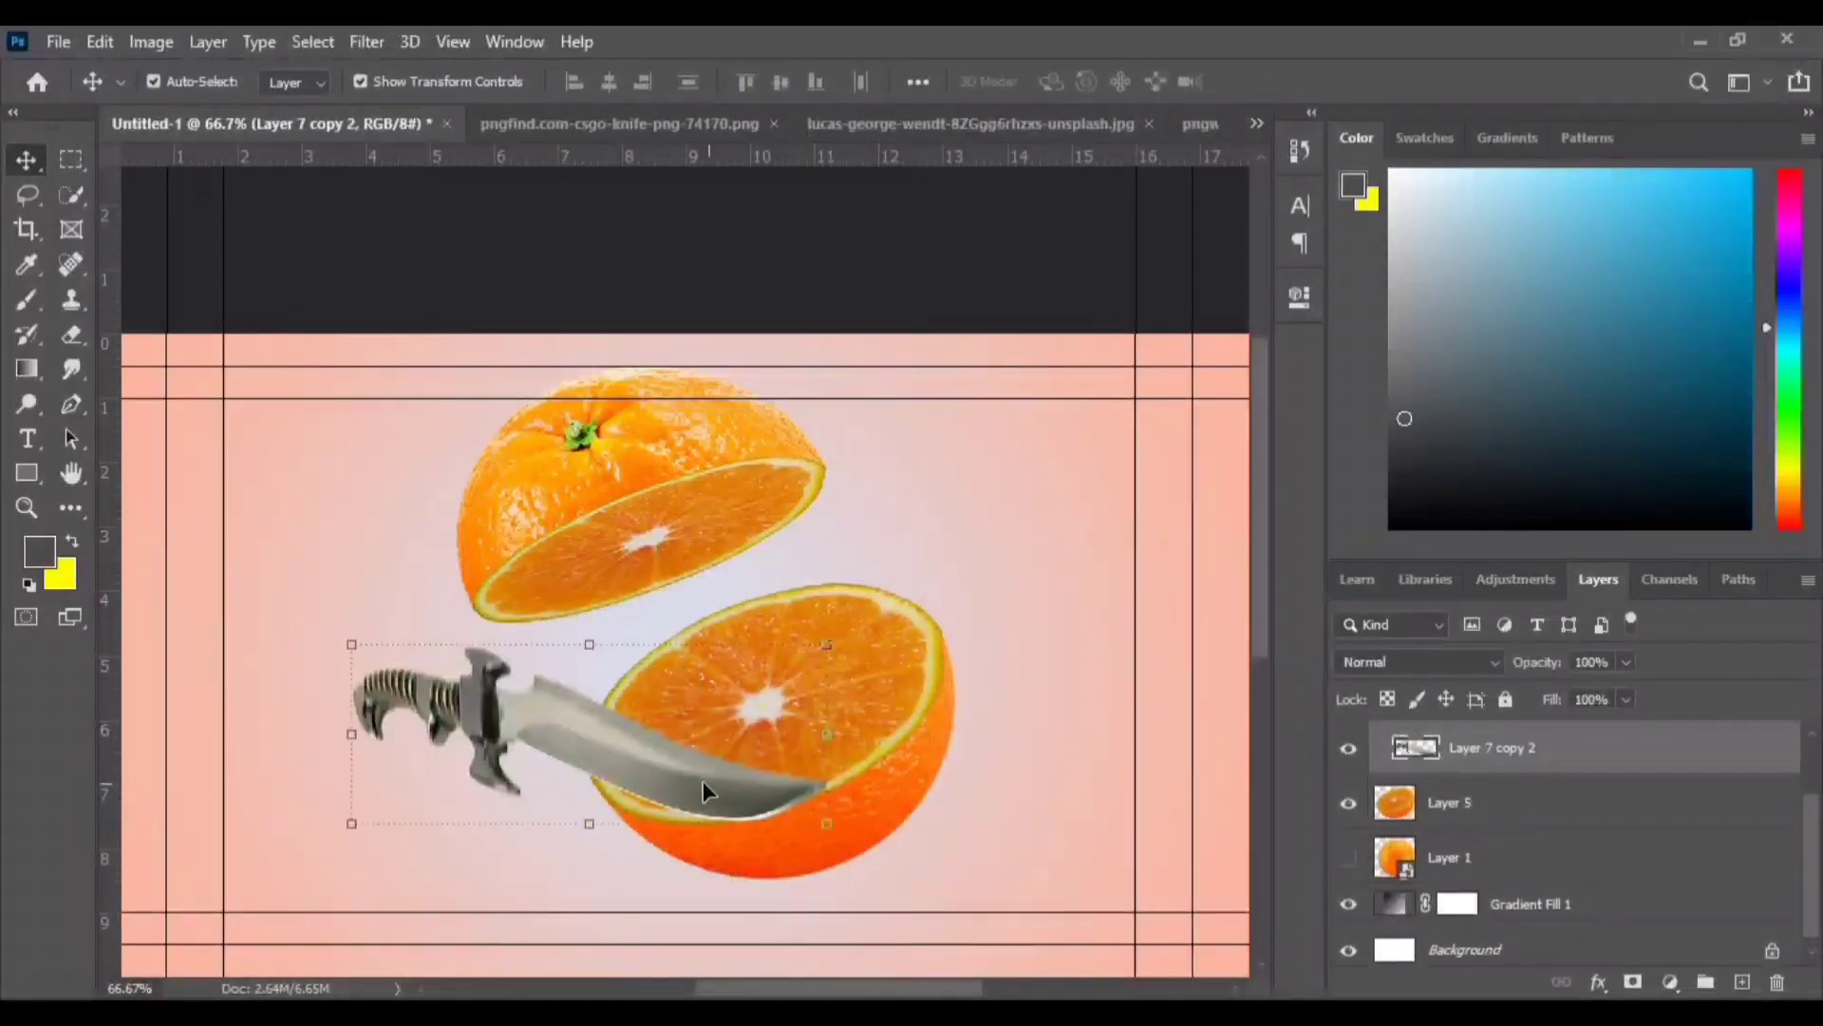
left_click_drag(333, 745, 339, 672)
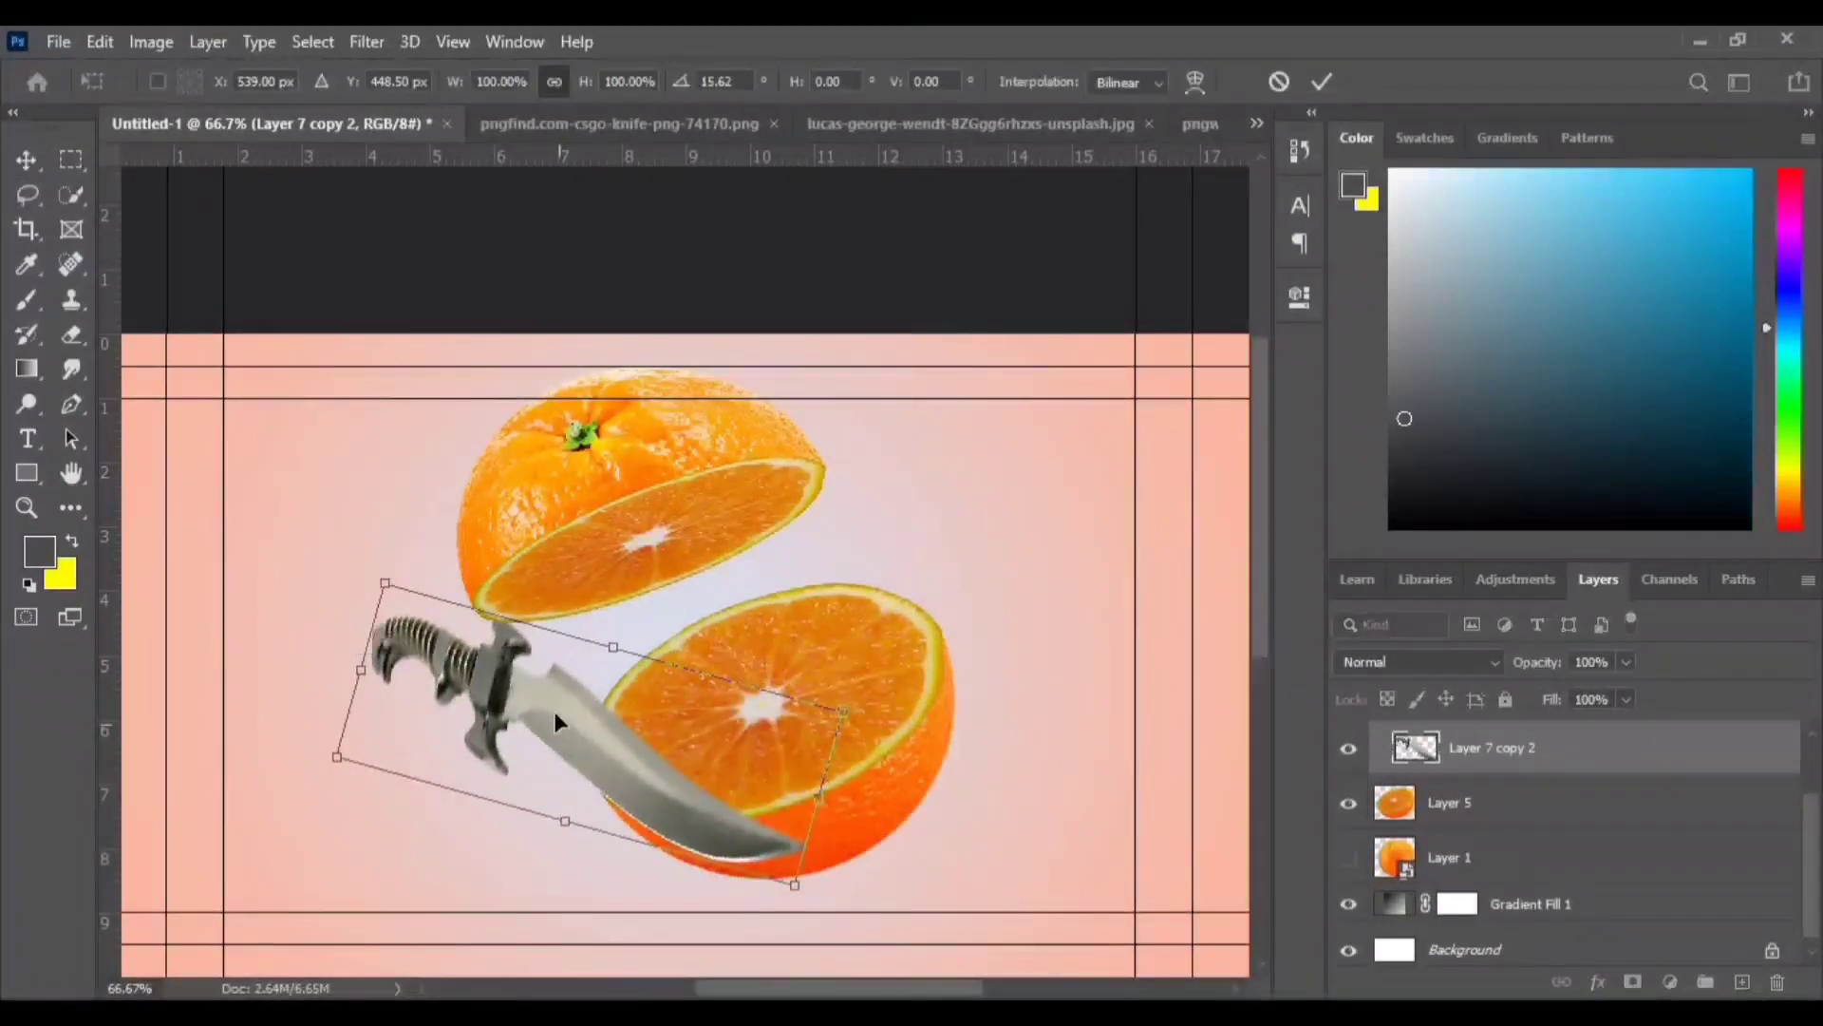
left_click_drag(555, 711, 539, 705)
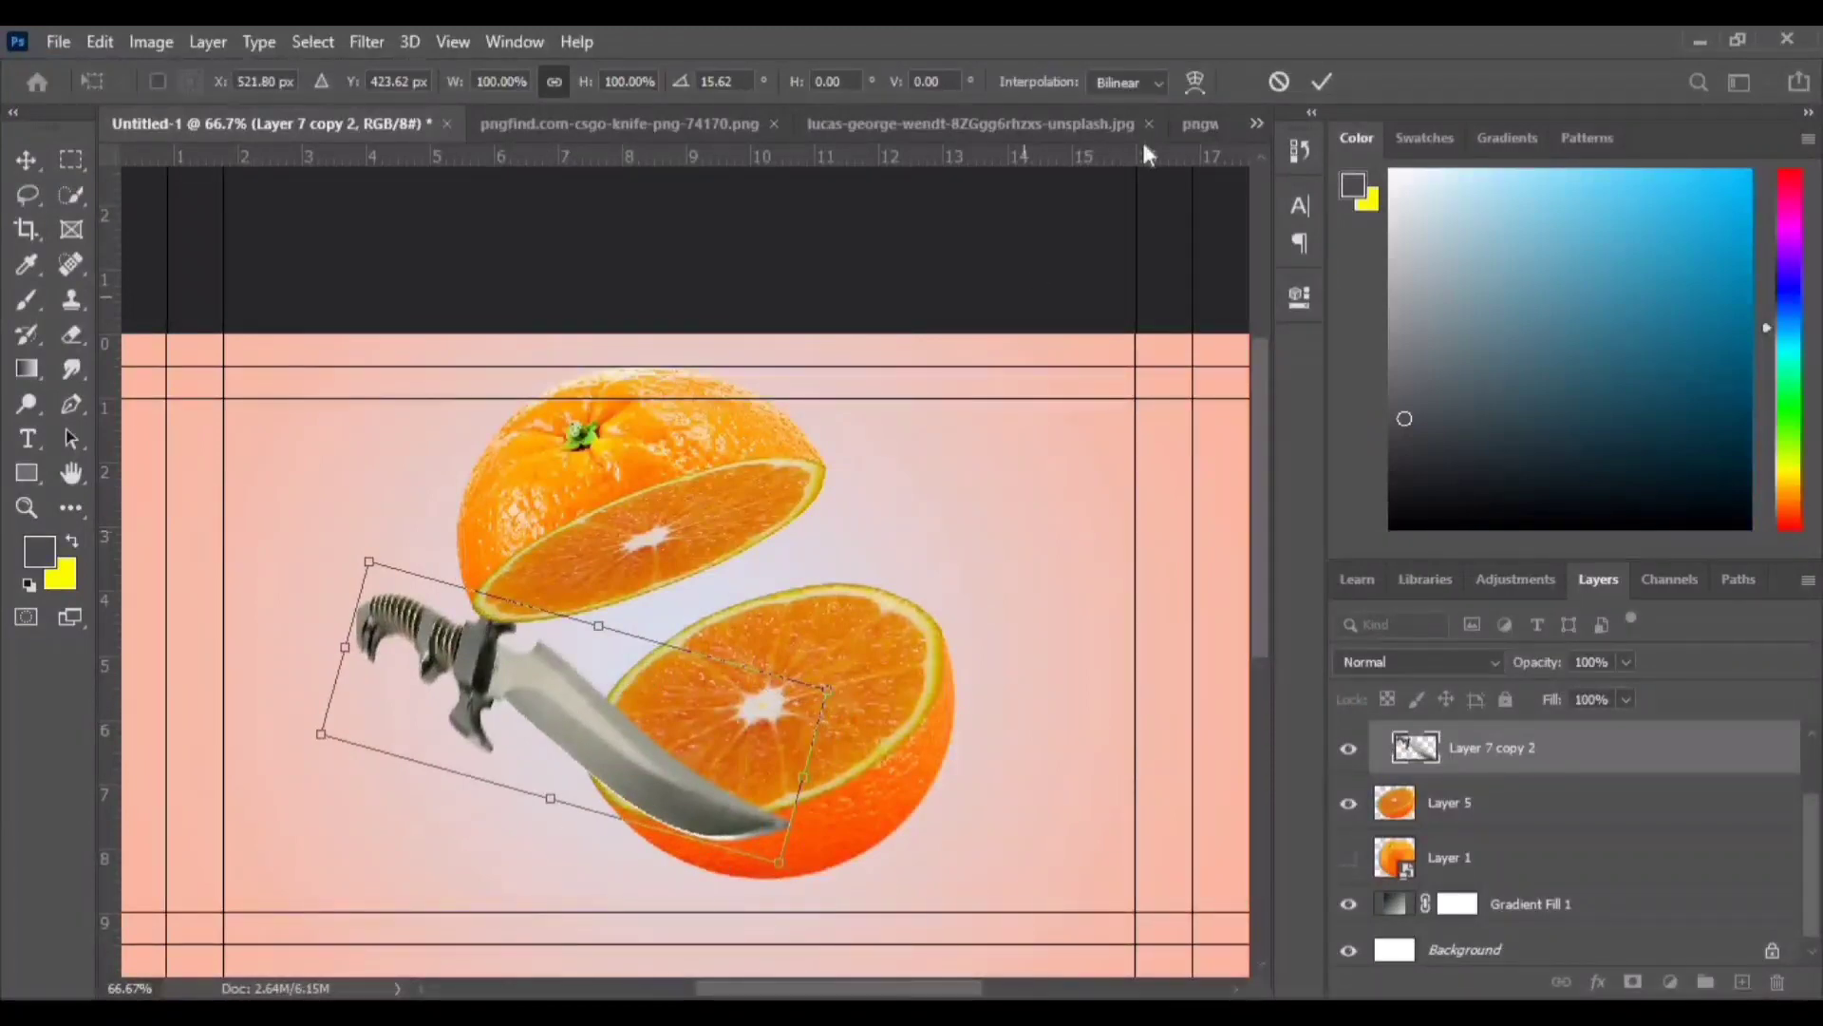
key("Return")
left_click(1002, 686)
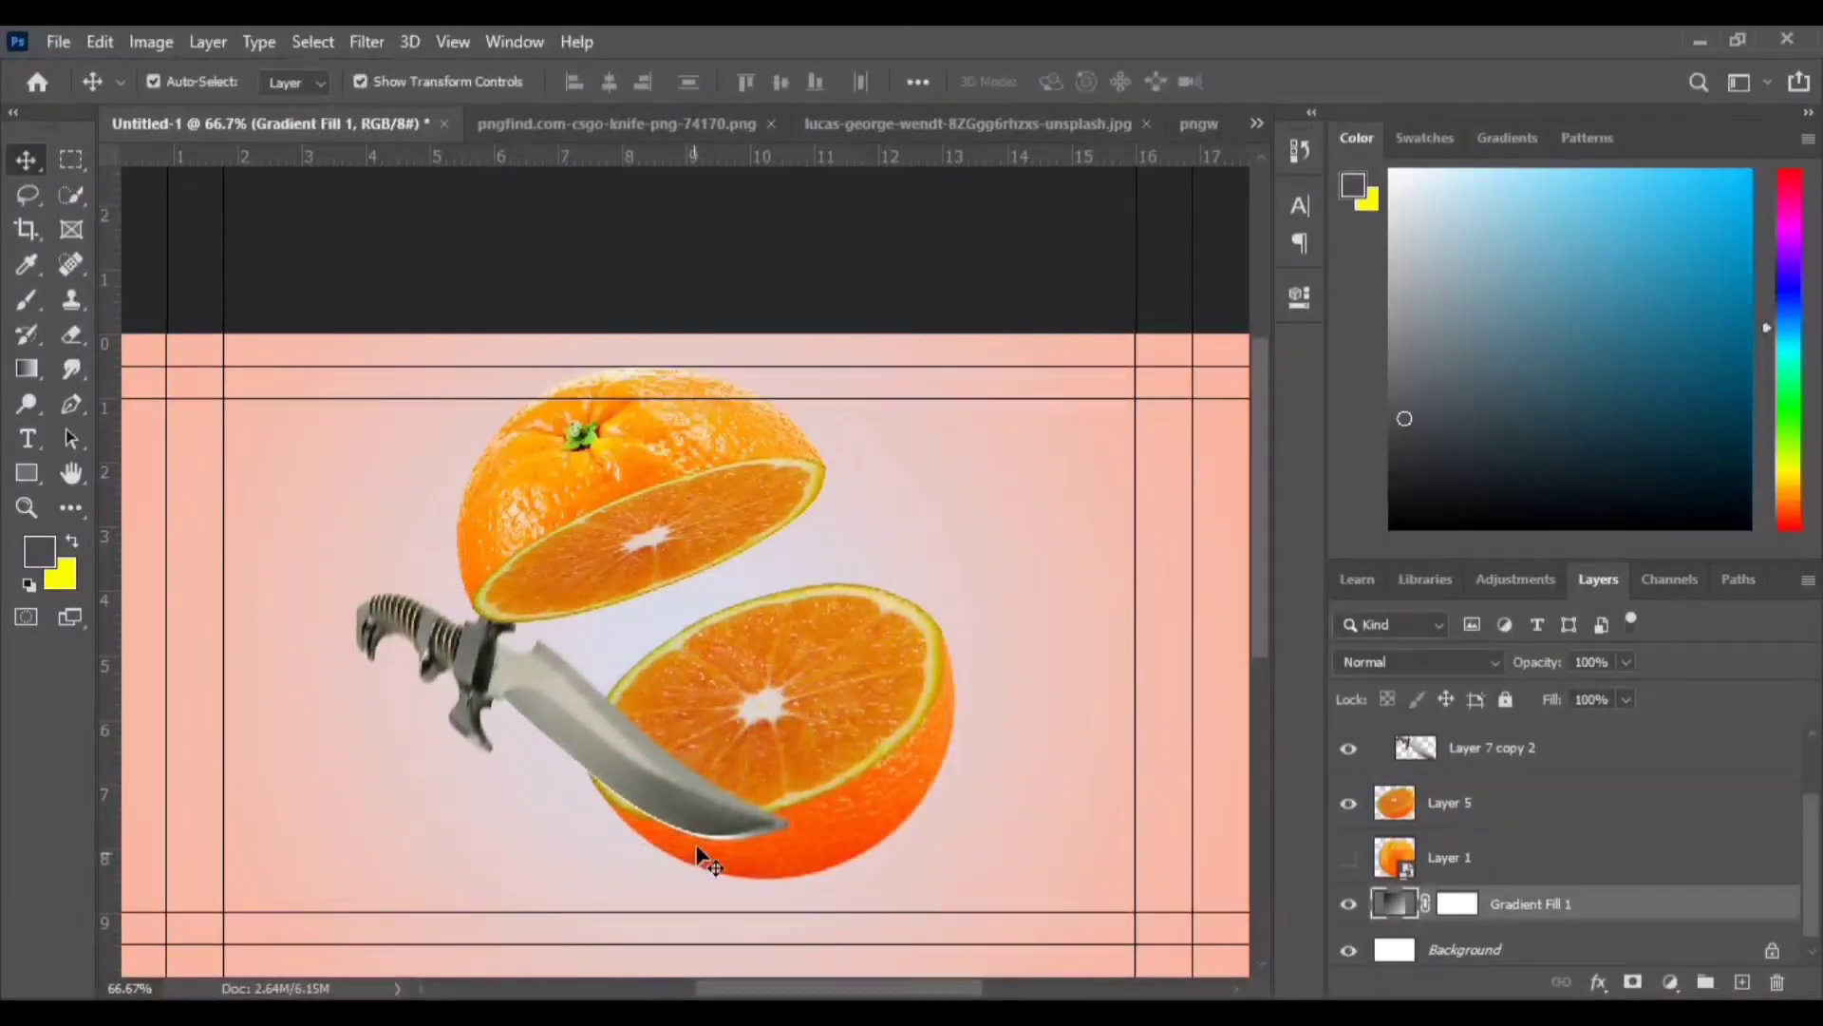
- Tilt the top orange half about 19° and nudge it down-right
left_click_drag(561, 706, 993, 506)
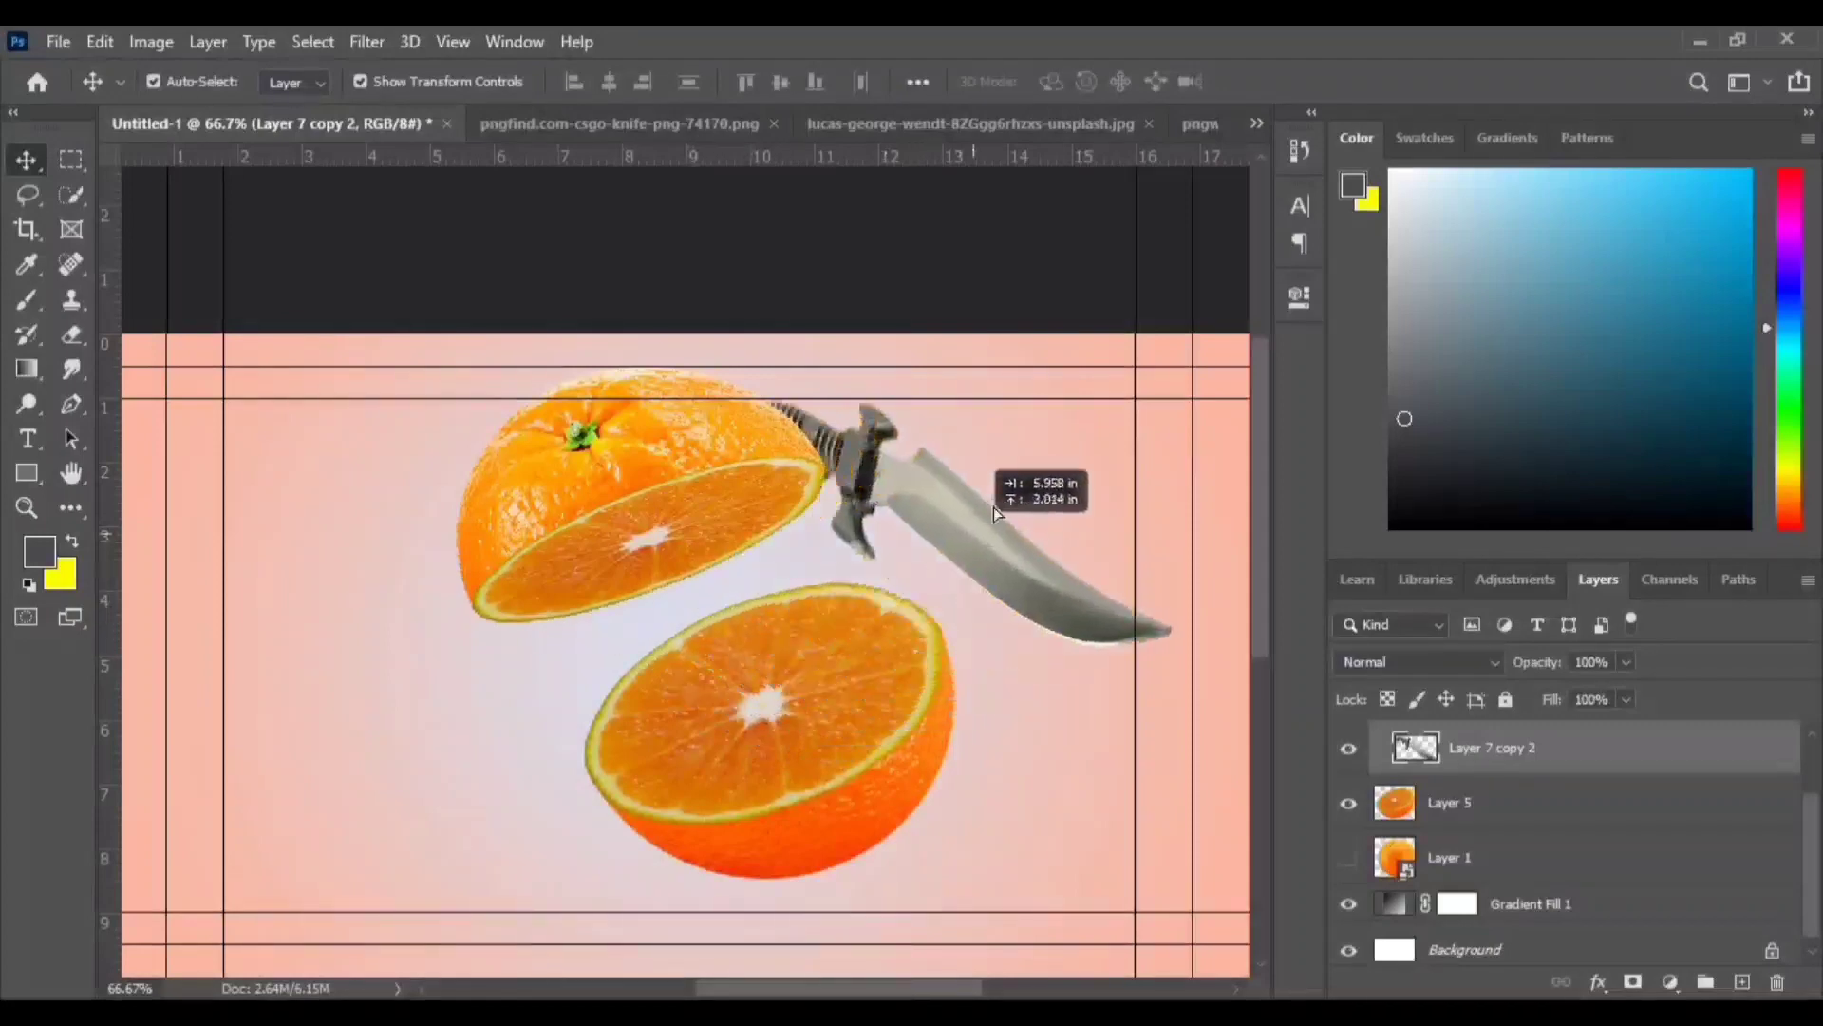
left_click_drag(579, 459, 601, 506)
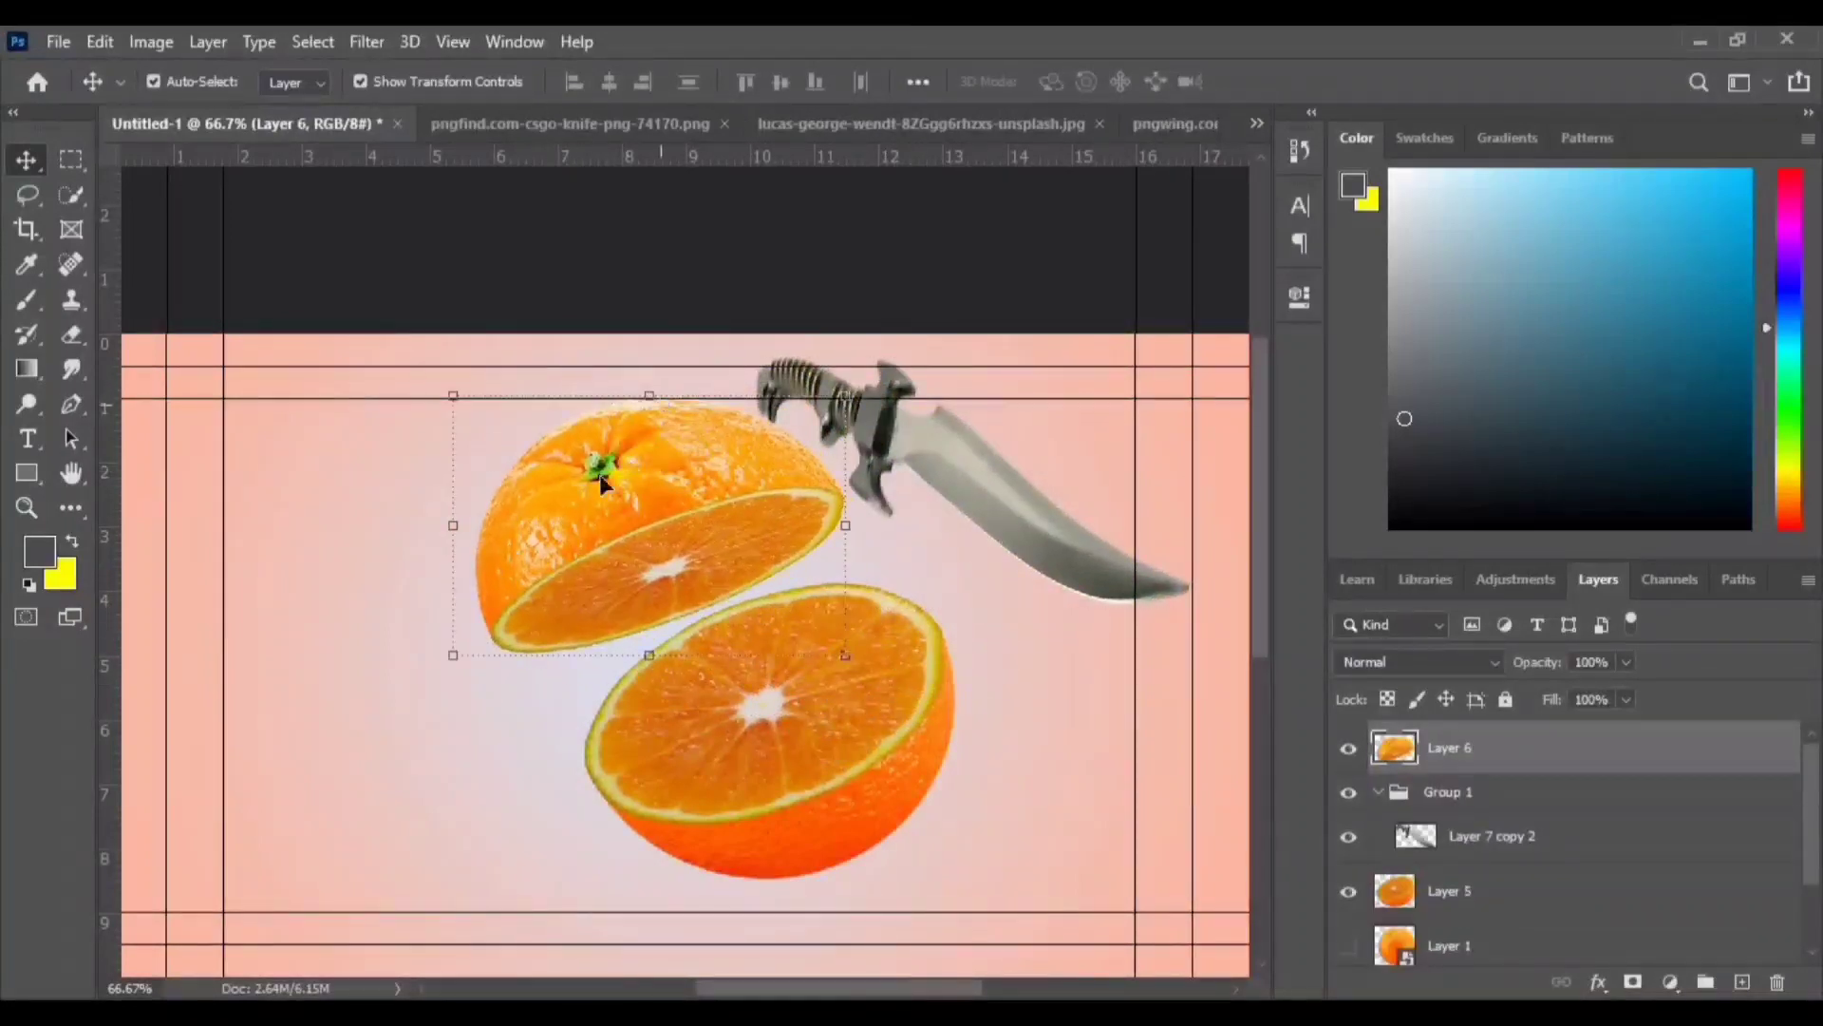
left_click_drag(433, 525, 448, 587)
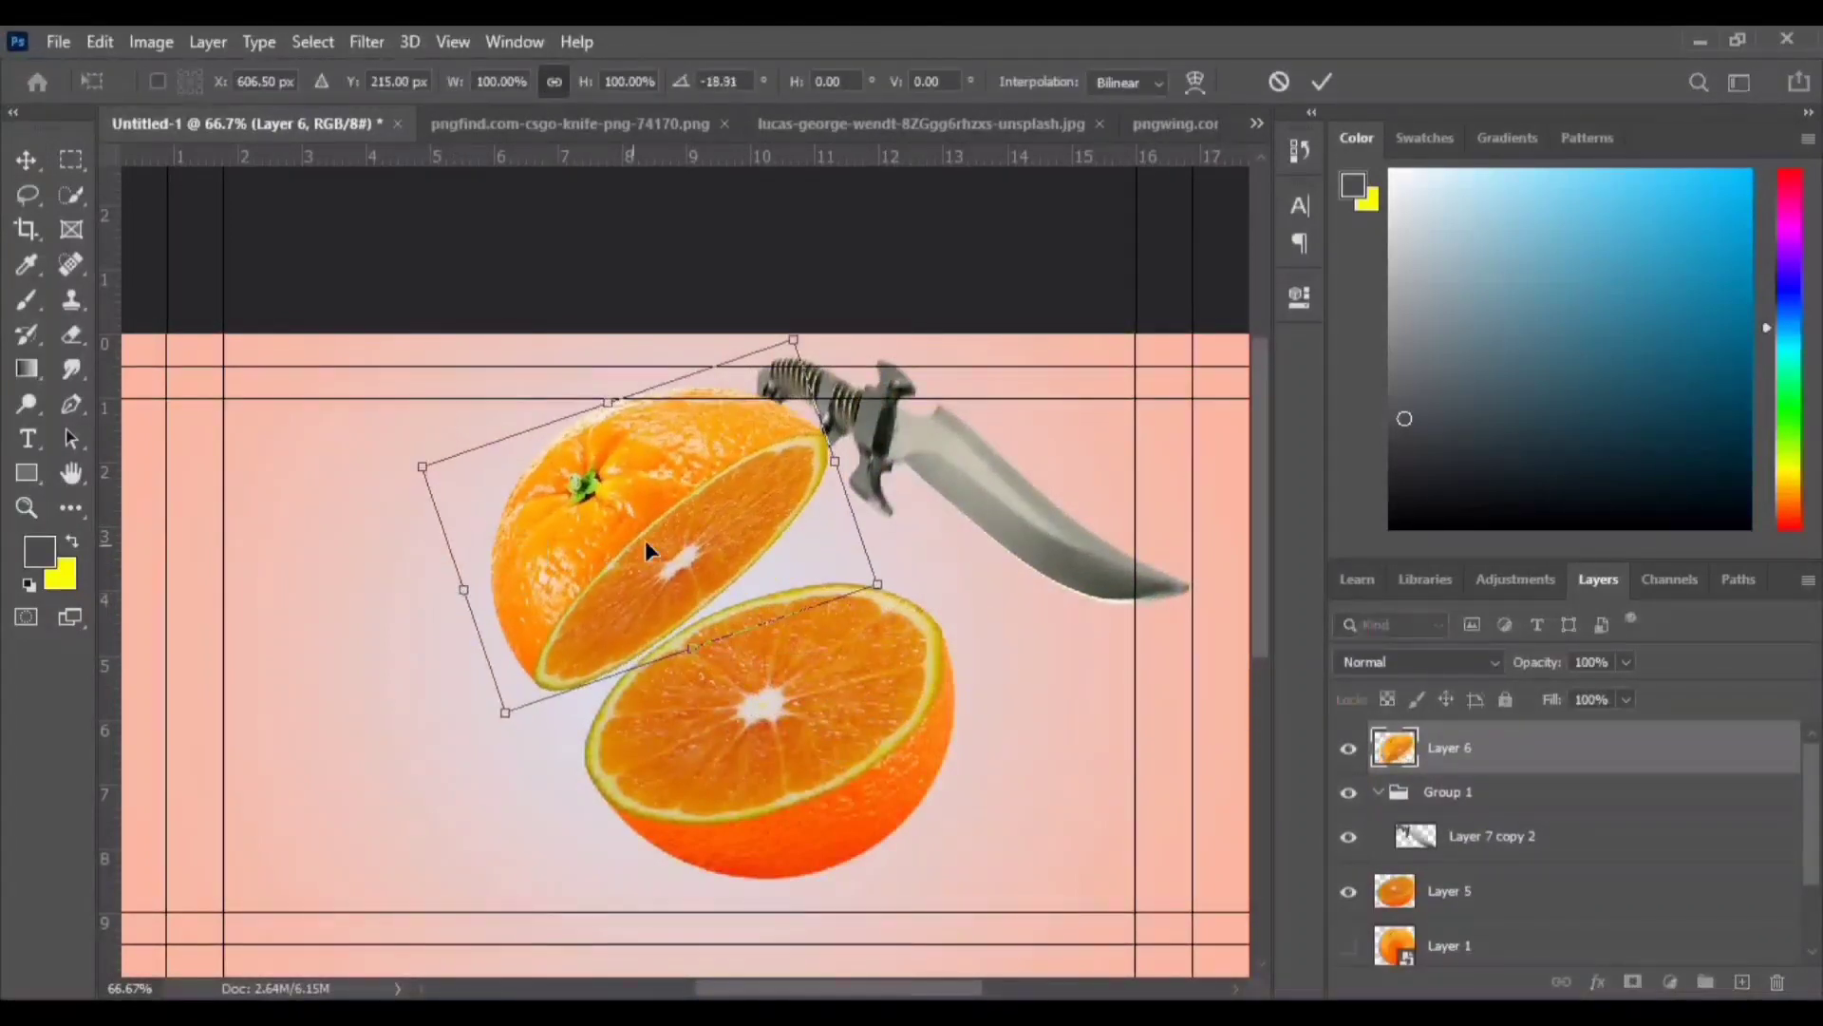
left_click_drag(611, 533, 624, 551)
key("Return")
left_click(1041, 523)
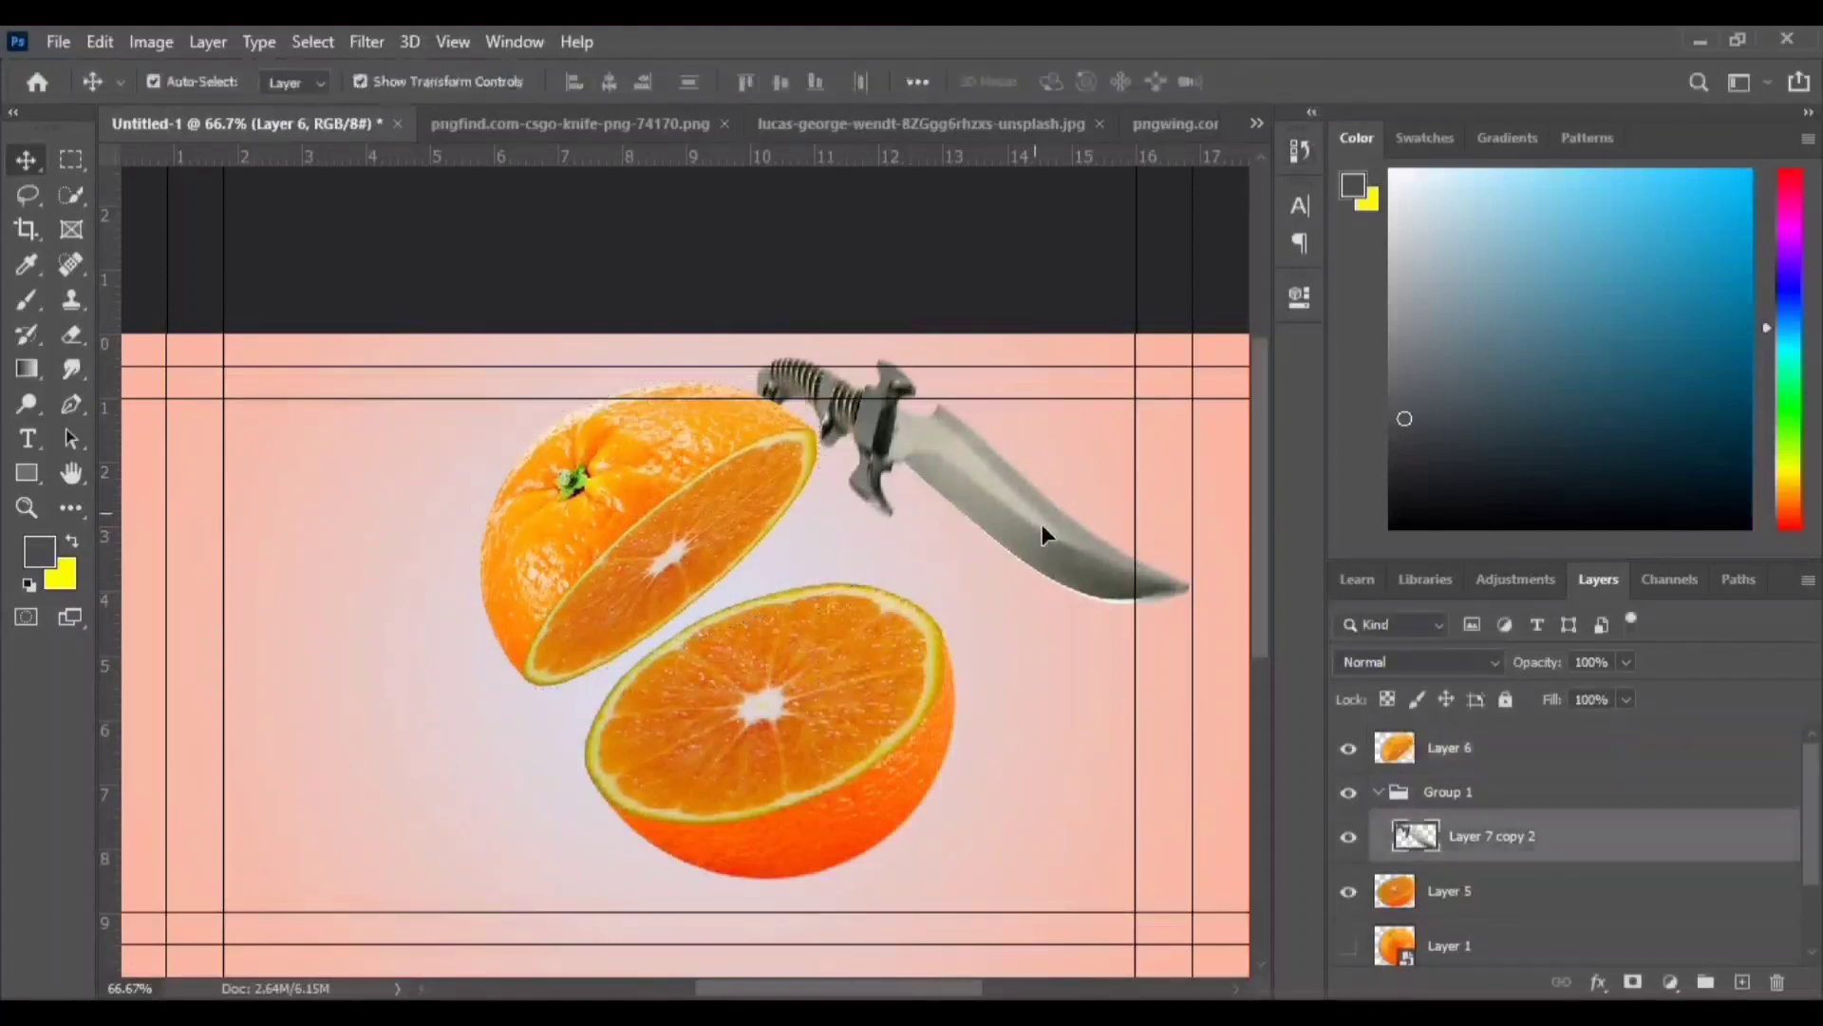
- Rotate the dagger to about 47.7° and stand it left of the orange halves
left_click_drag(729, 483, 746, 379)
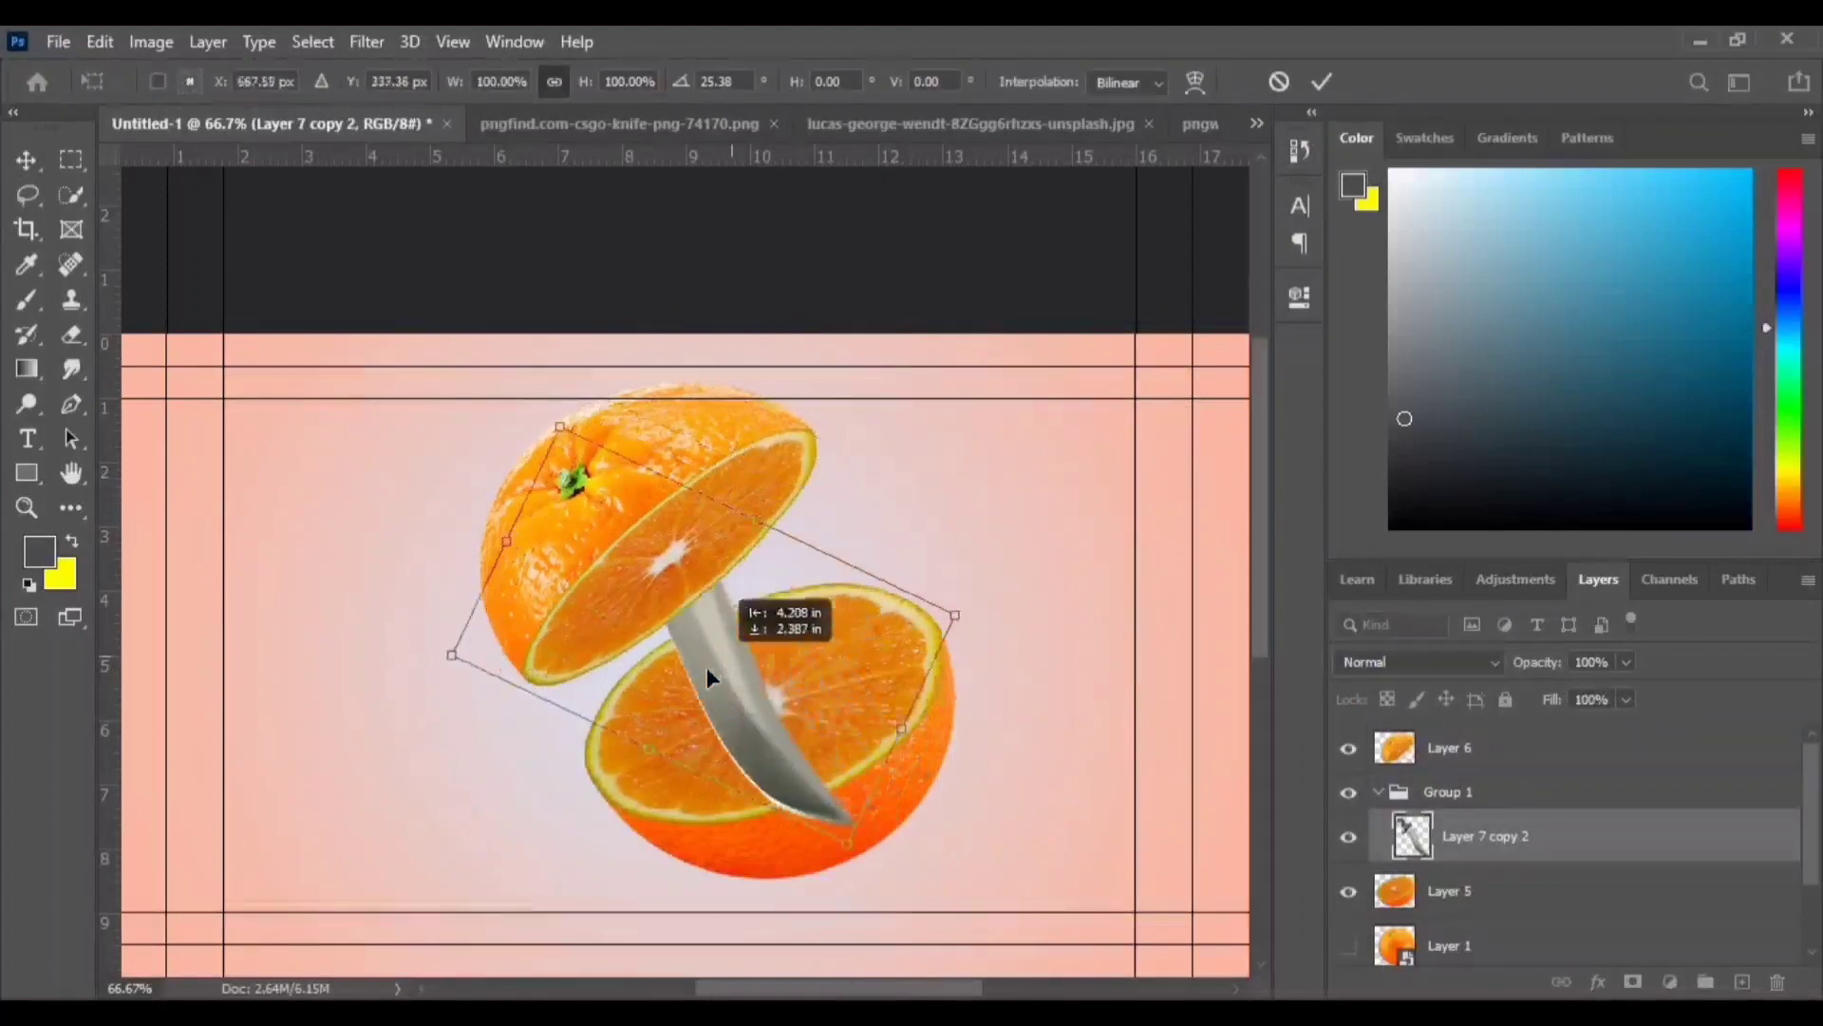
mouse_move(1007, 505)
left_mouse_down()
mouse_move(558, 726)
mouse_move(503, 696)
left_mouse_up()
left_click_drag(283, 606, 326, 520)
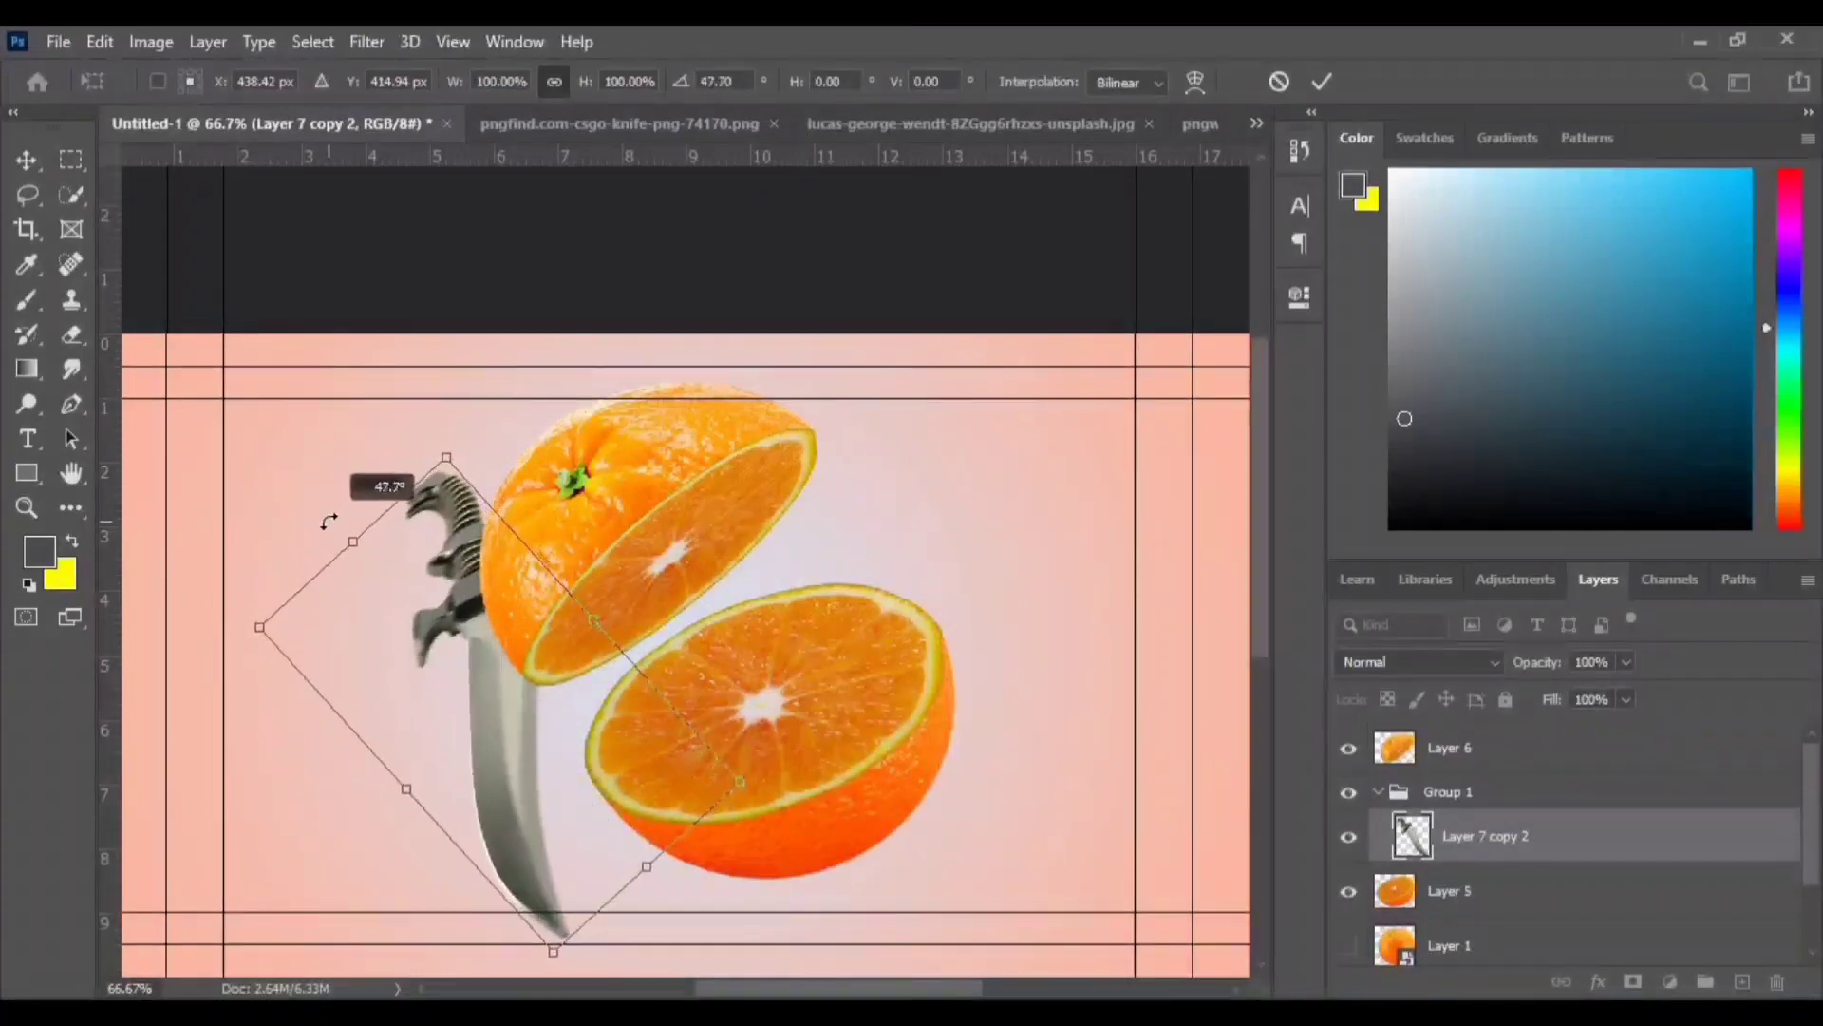
left_click(1322, 81)
left_click(737, 463)
- Convert the top orange half to a smart object and scale it smaller
right_click(1491, 757)
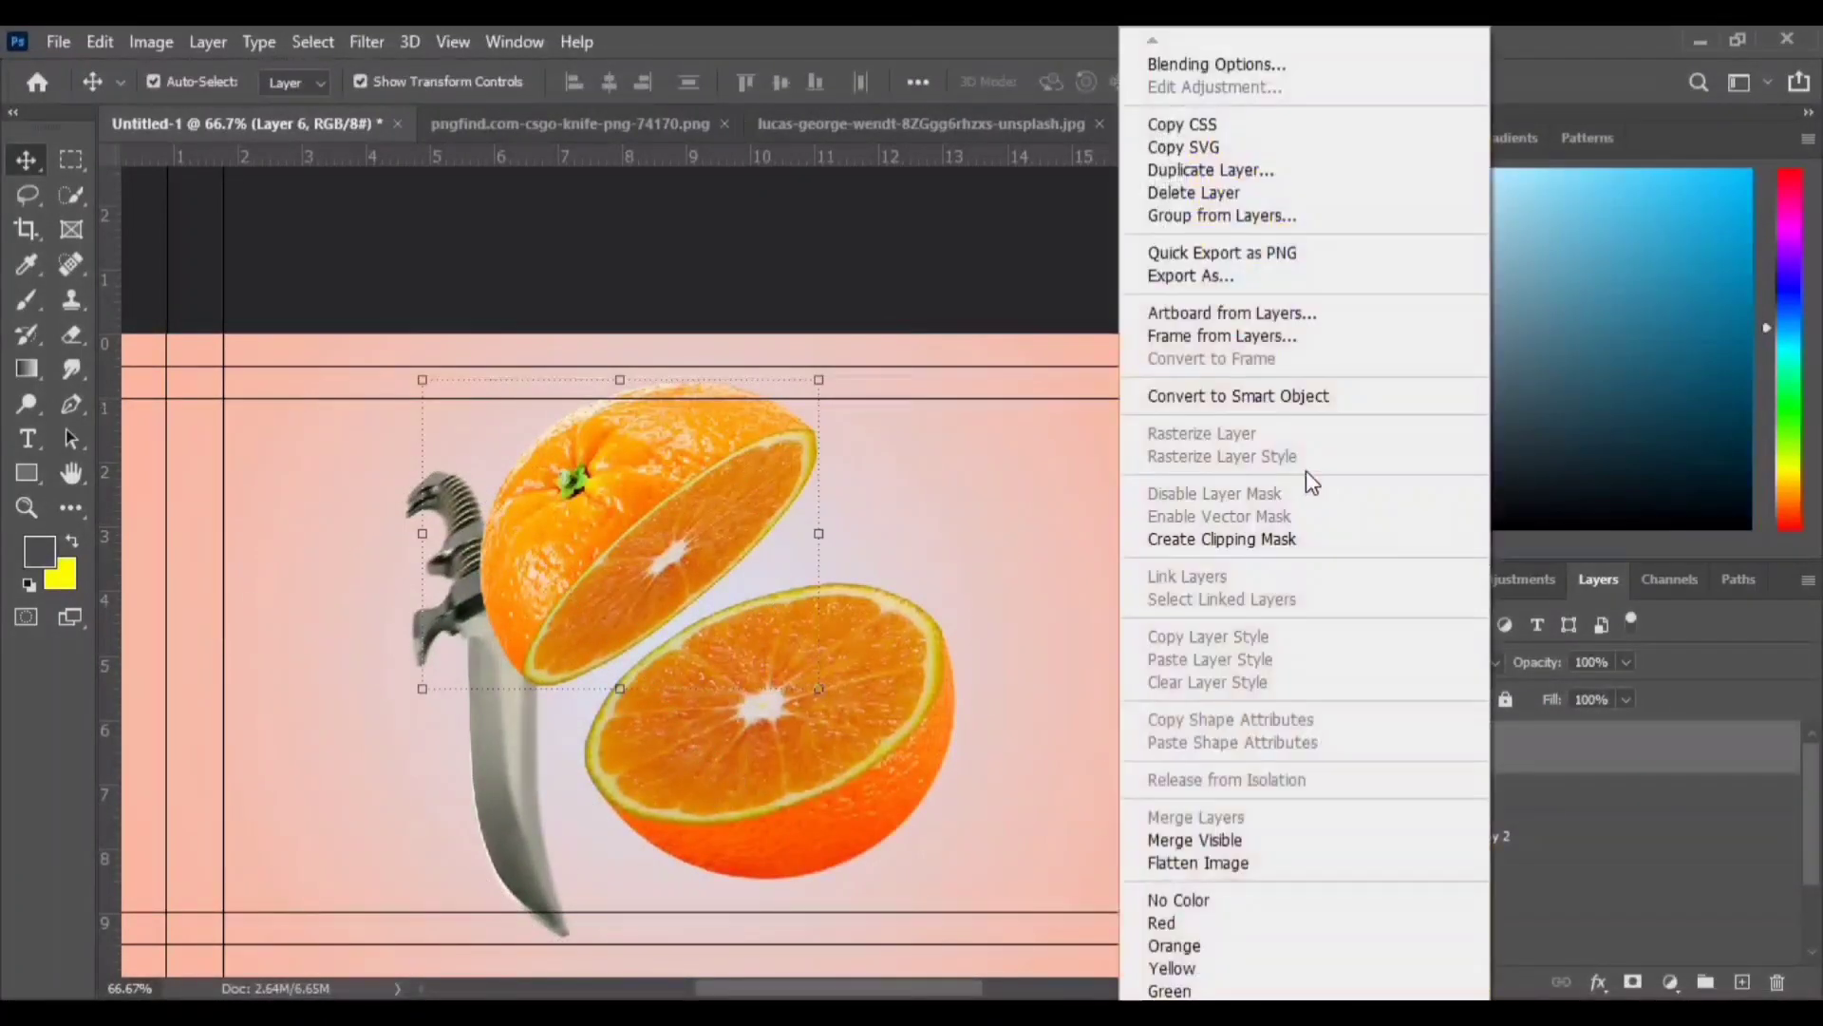
left_click(1225, 399)
key("ctrl+t")
left_click_drag(818, 379, 774, 418)
left_click(1284, 81)
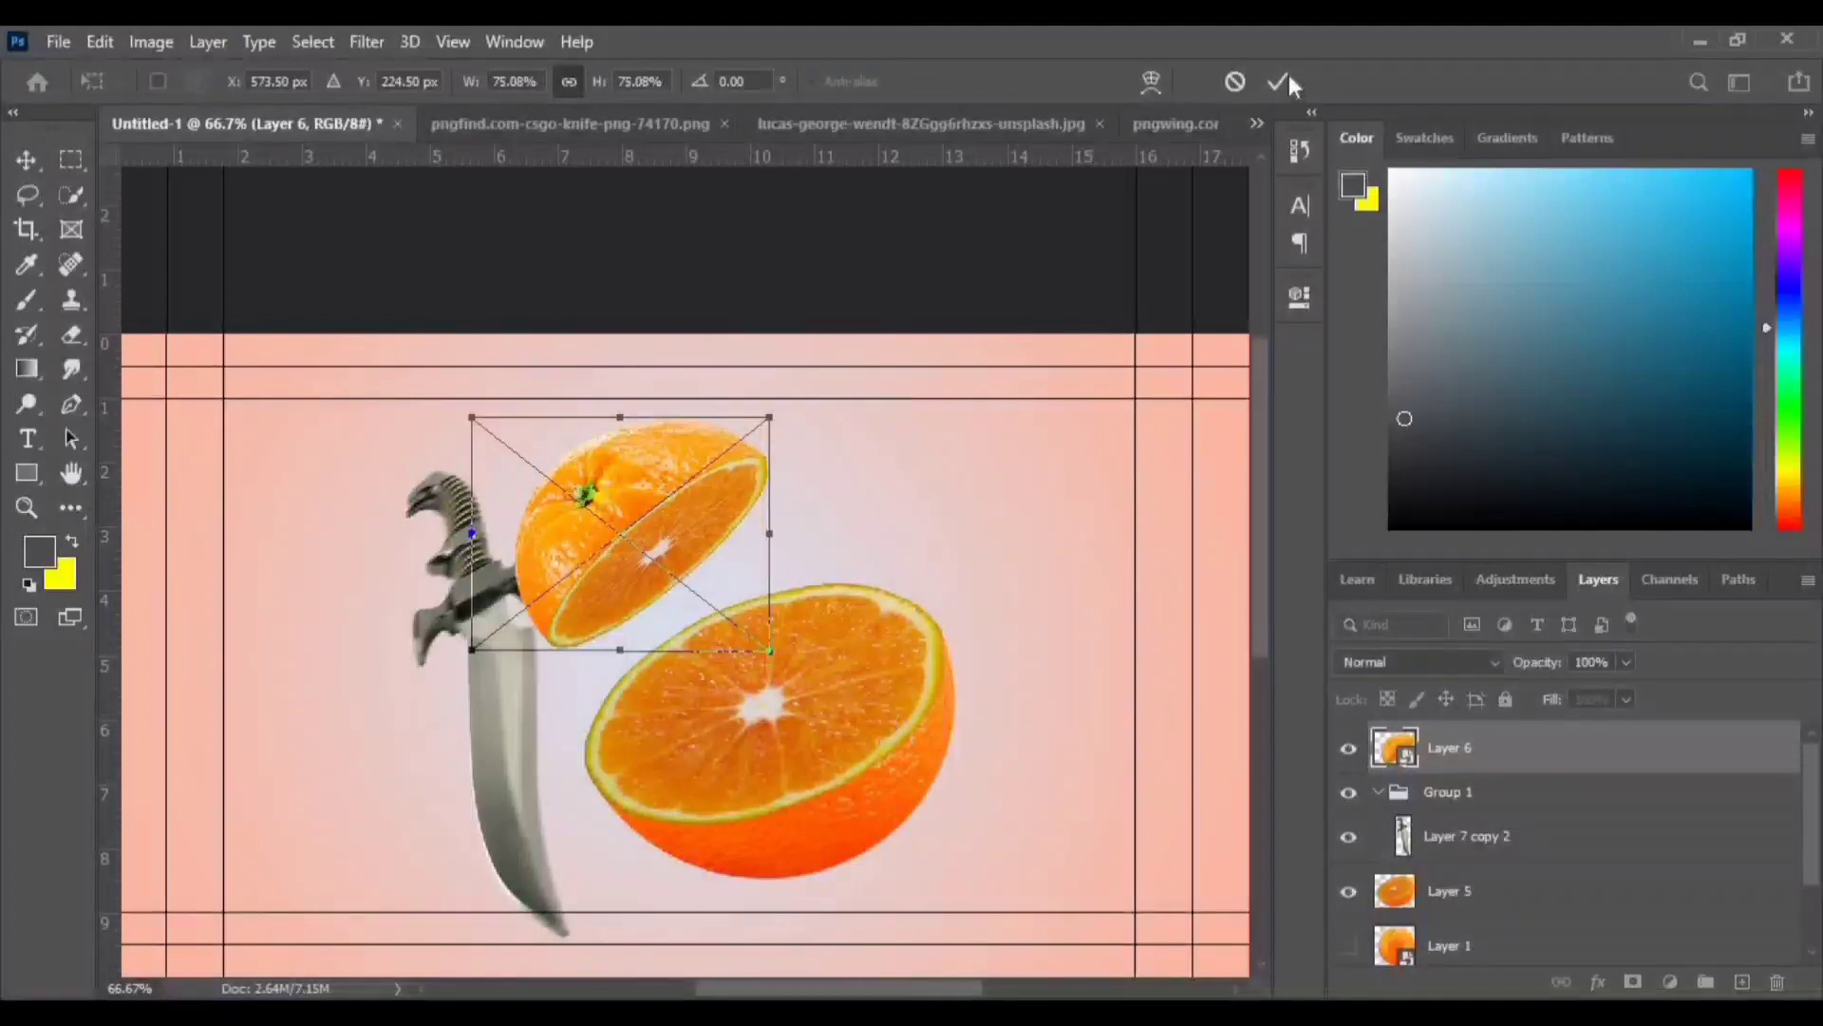
- Convert the lower orange half to a smart object, scale it down and rotate it about 10°
left_click(1443, 892)
right_click(1453, 893)
left_click(1244, 396)
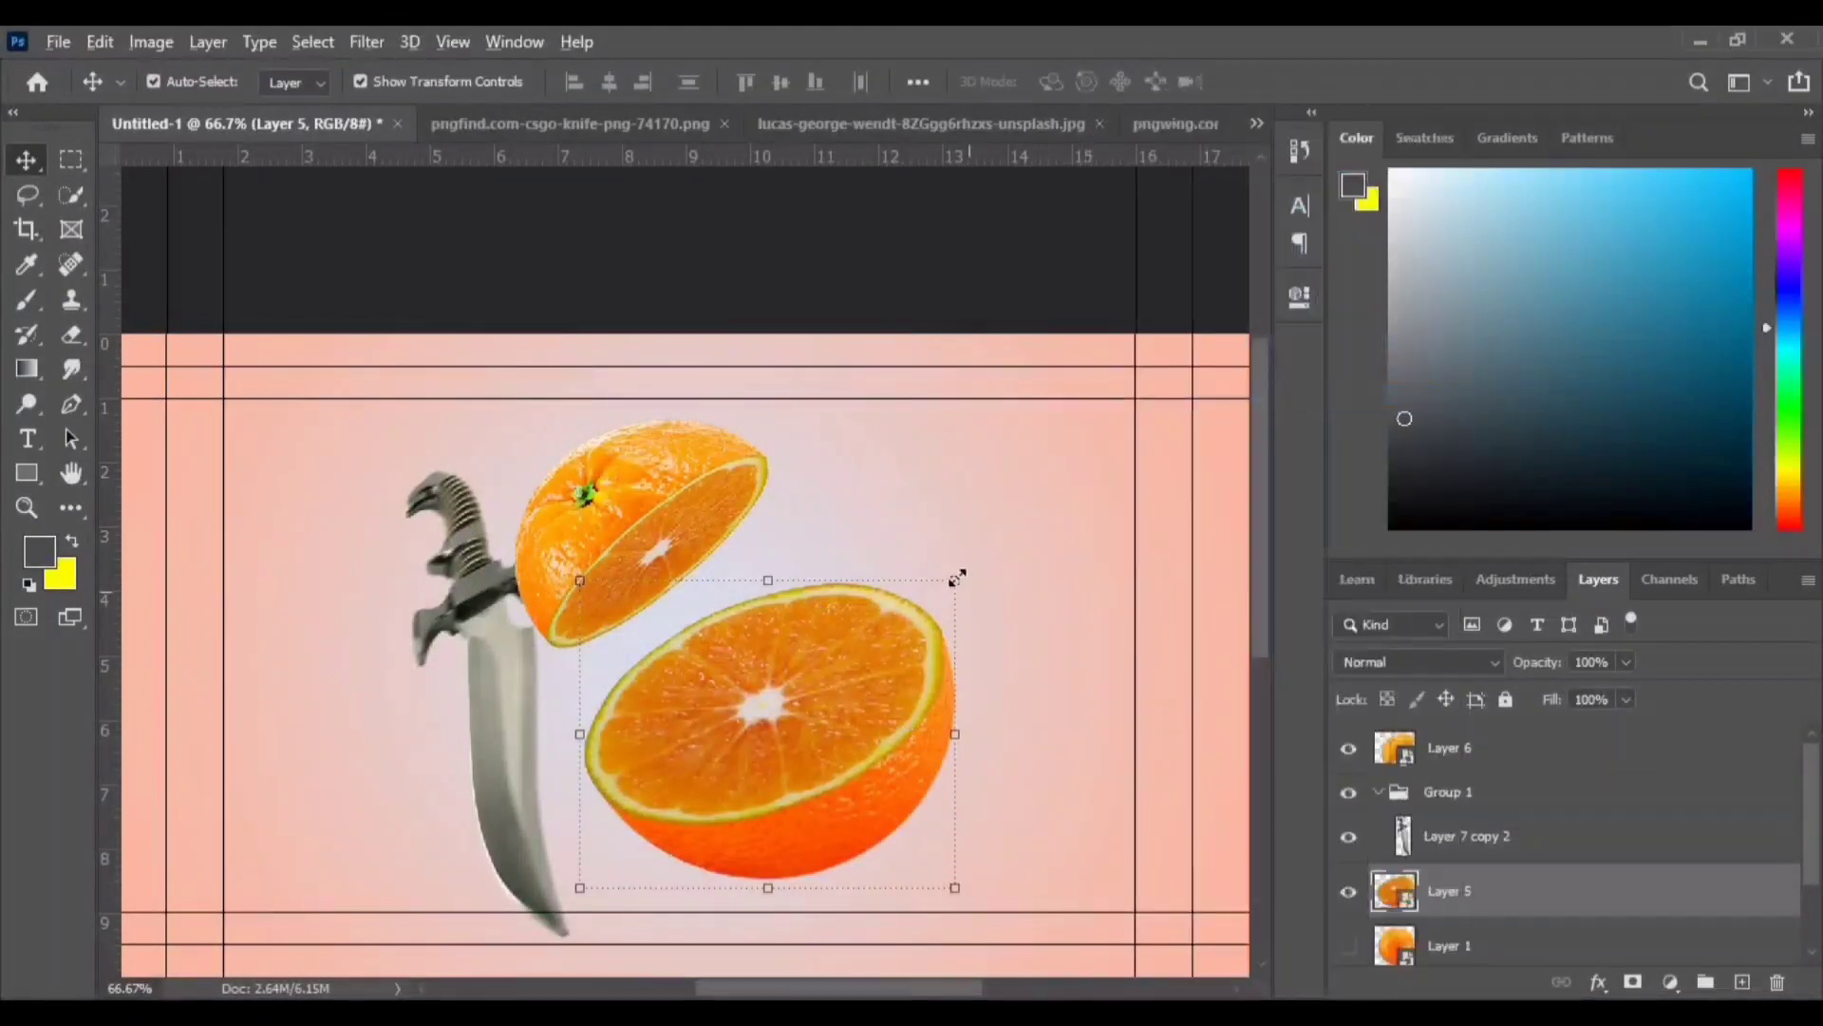
key("ctrl+t")
left_click_drag(955, 581, 917, 642)
left_click(1279, 82)
left_click_drag(804, 727, 770, 675)
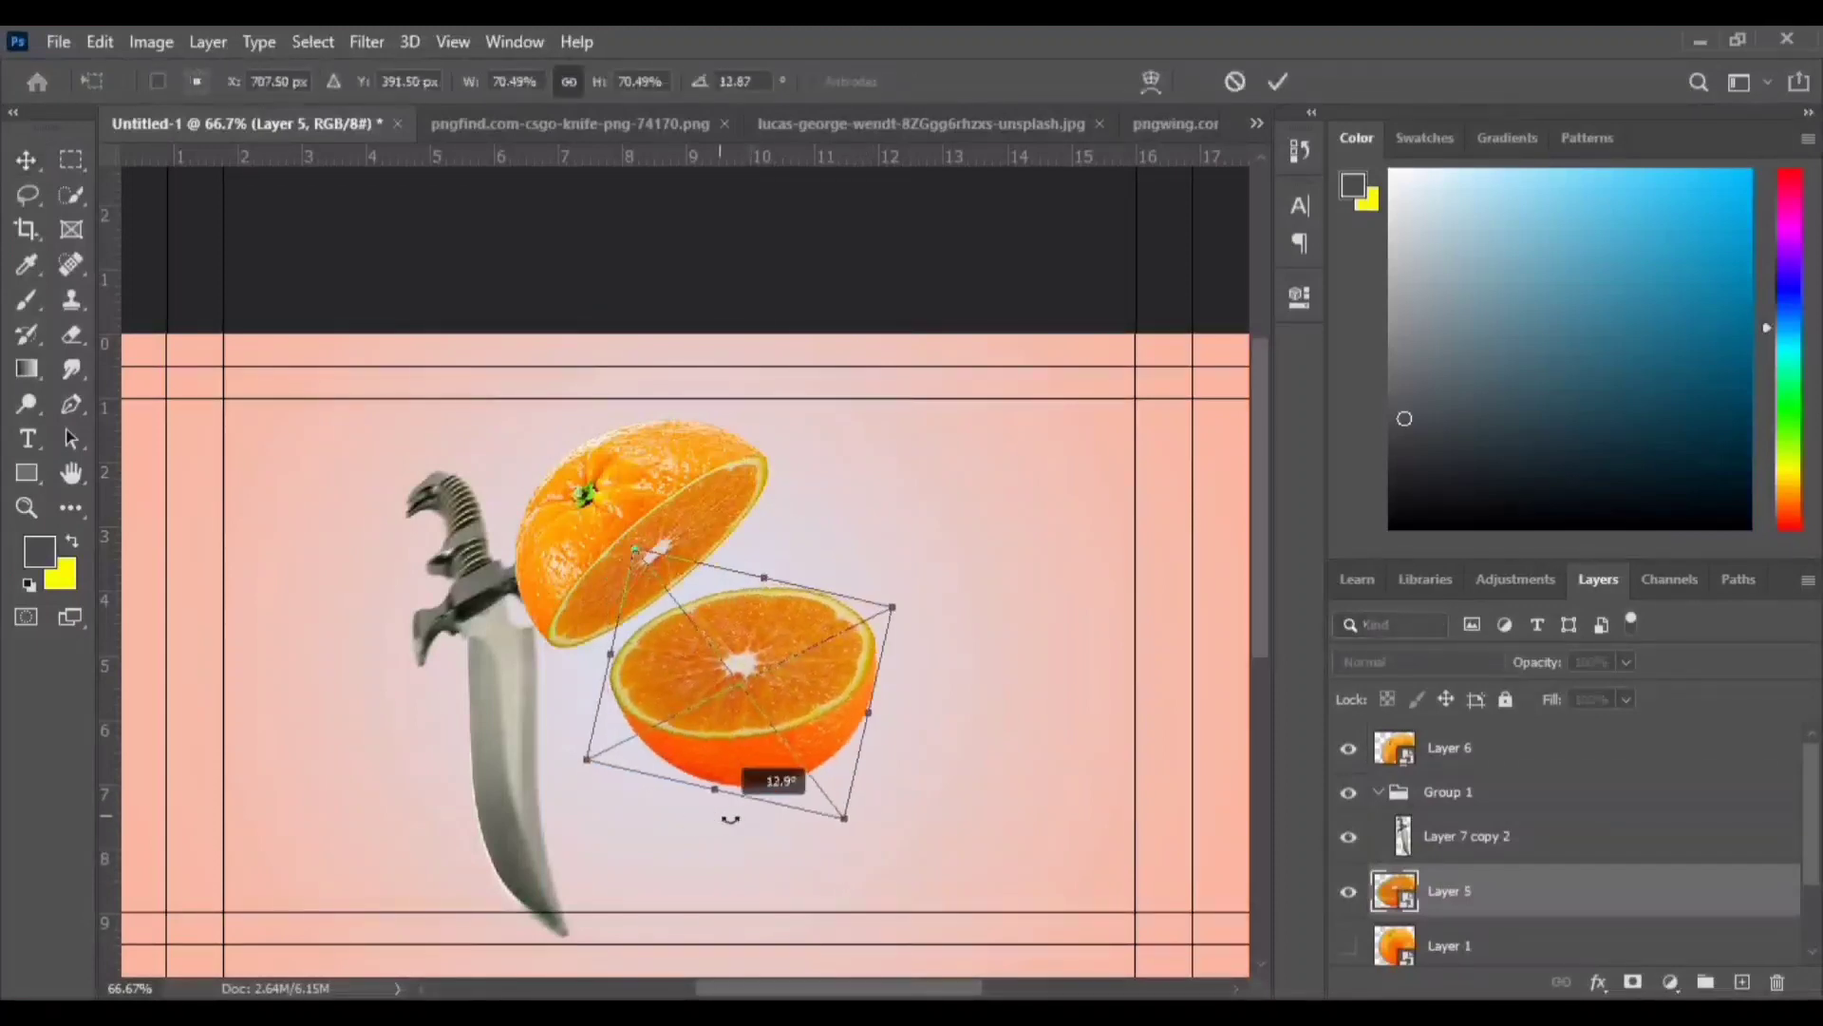
left_click_drag(749, 813, 771, 809)
key("Return")
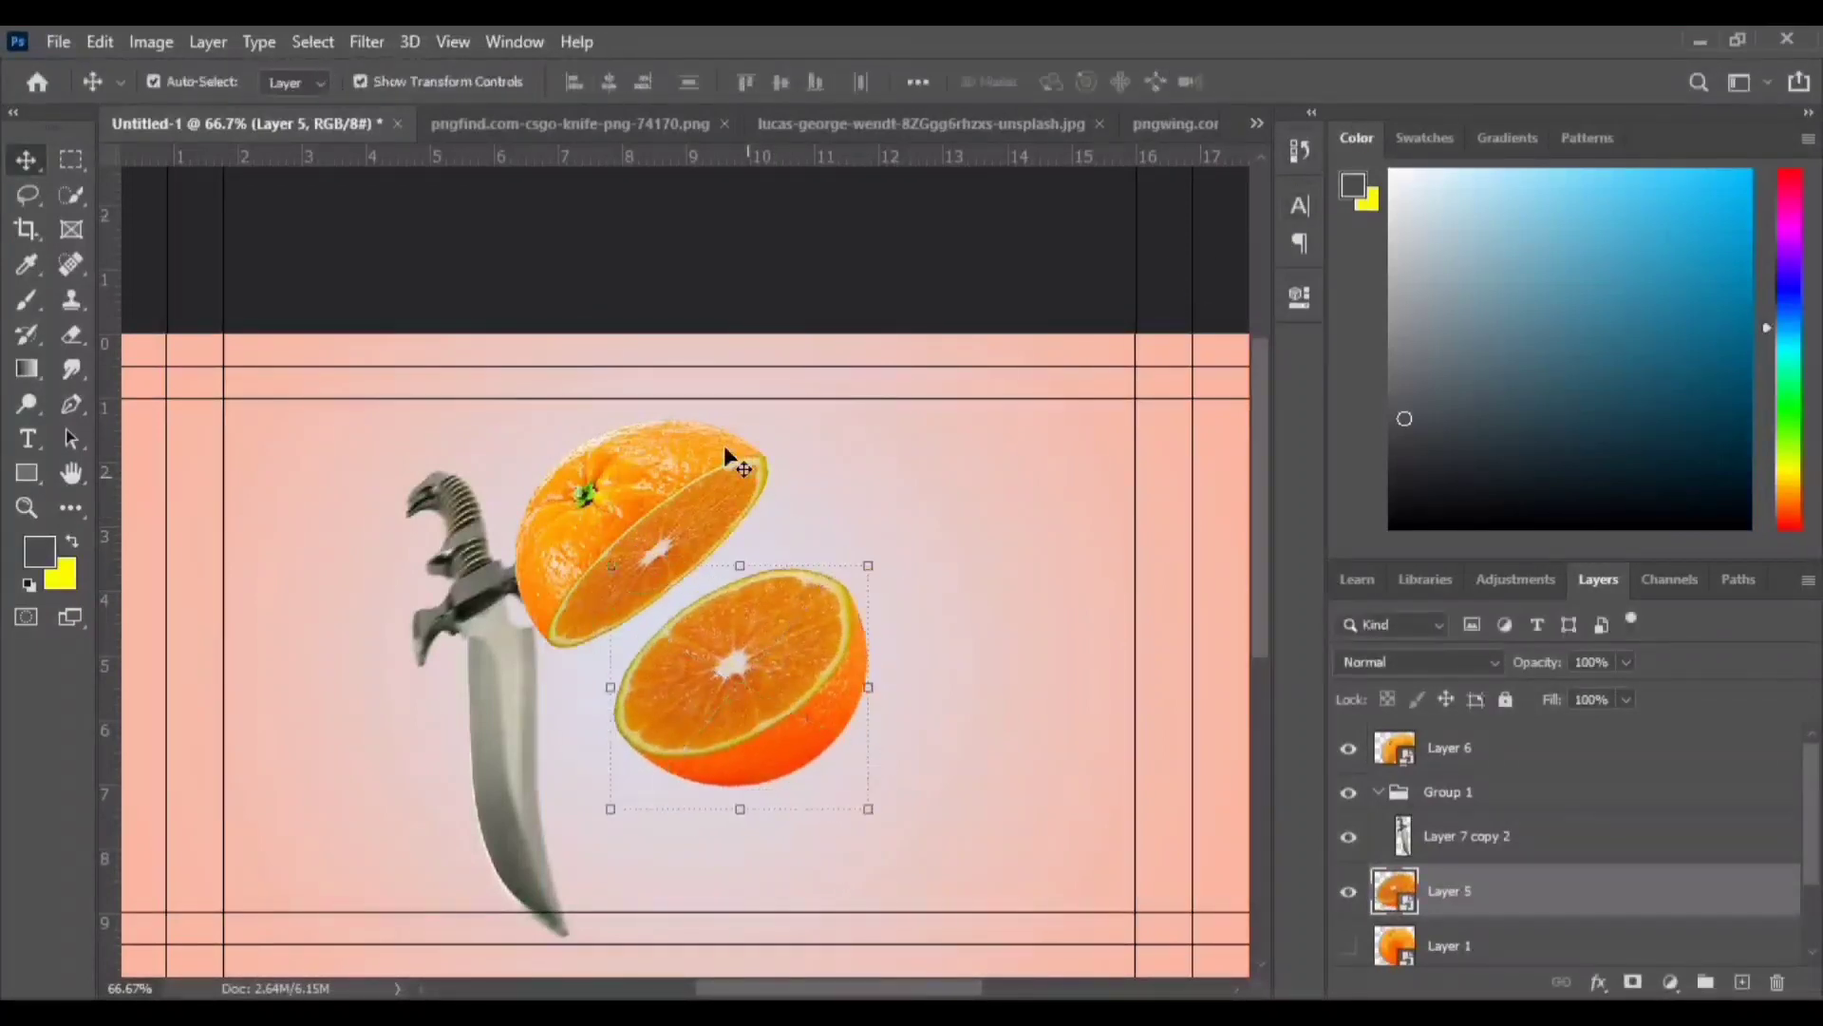
- Move the top orange half slightly lower
left_click(724, 446)
left_click(619, 423)
key("Return")
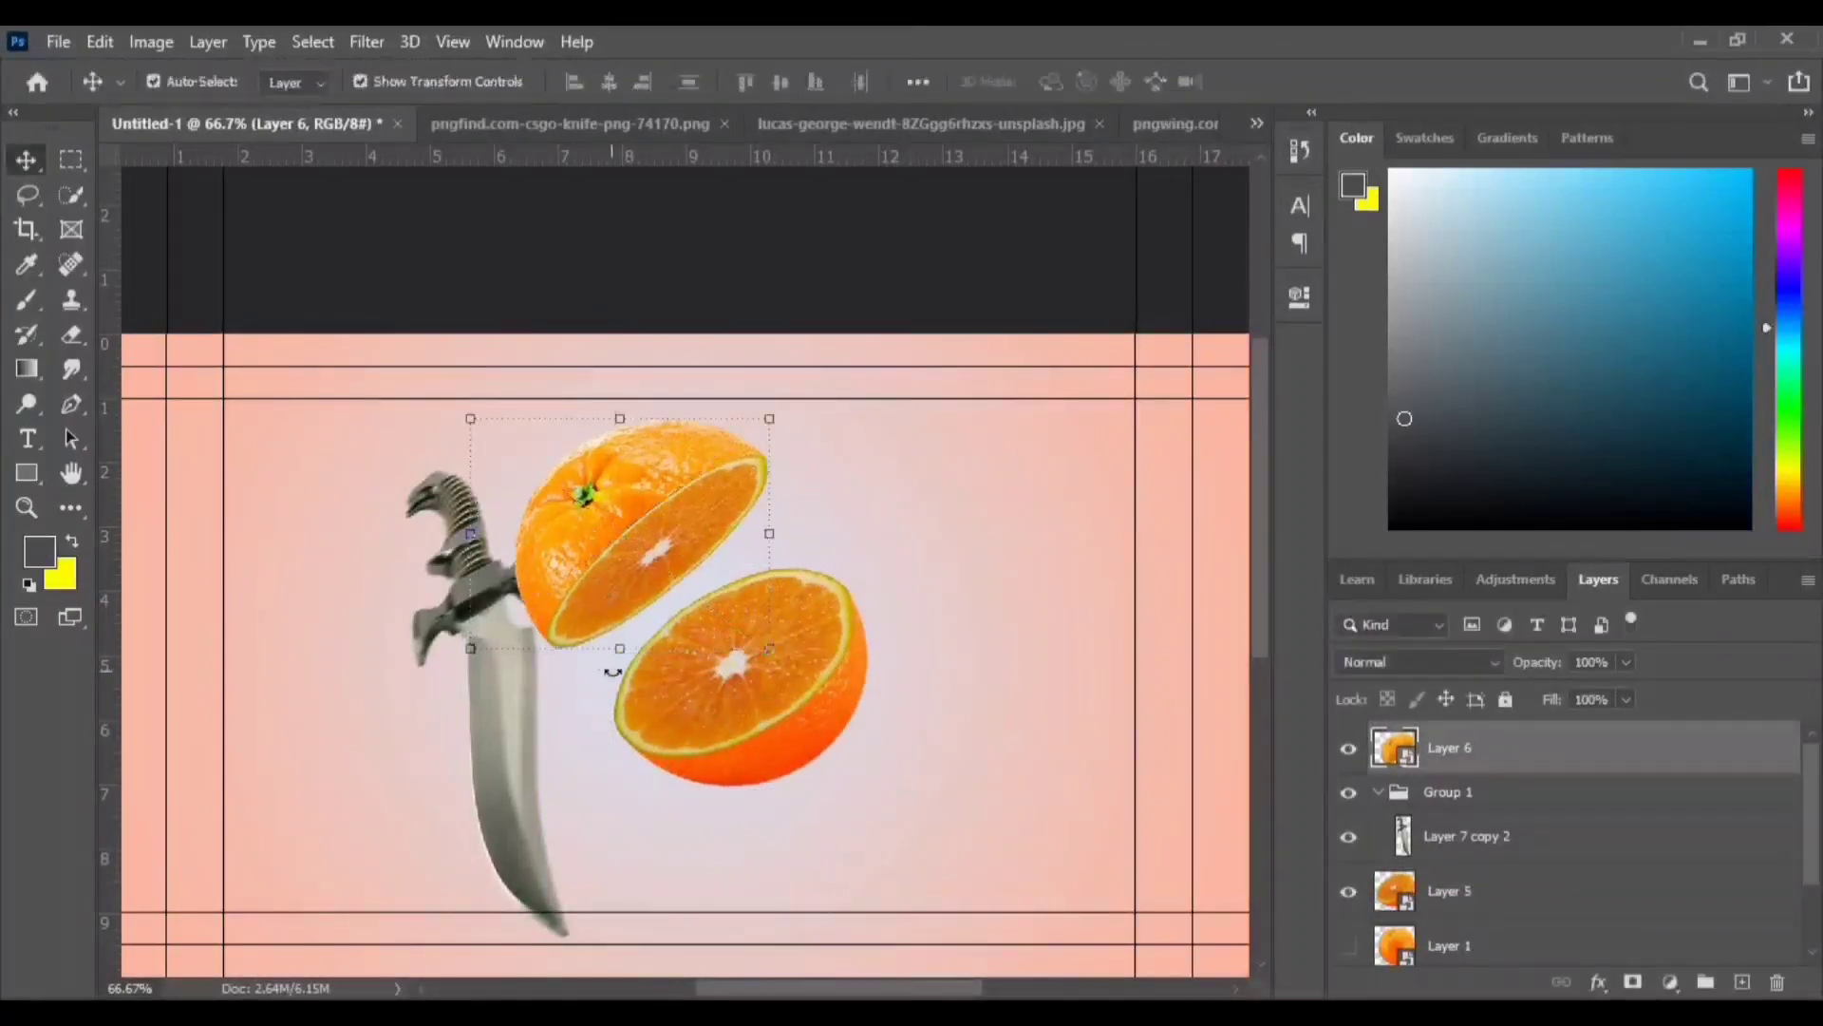
key("ctrl+t")
key("Return")
left_click_drag(616, 523, 617, 538)
- Place the dagger against the top orange half's left side, tilted slightly clockwise
left_click_drag(483, 648, 881, 530)
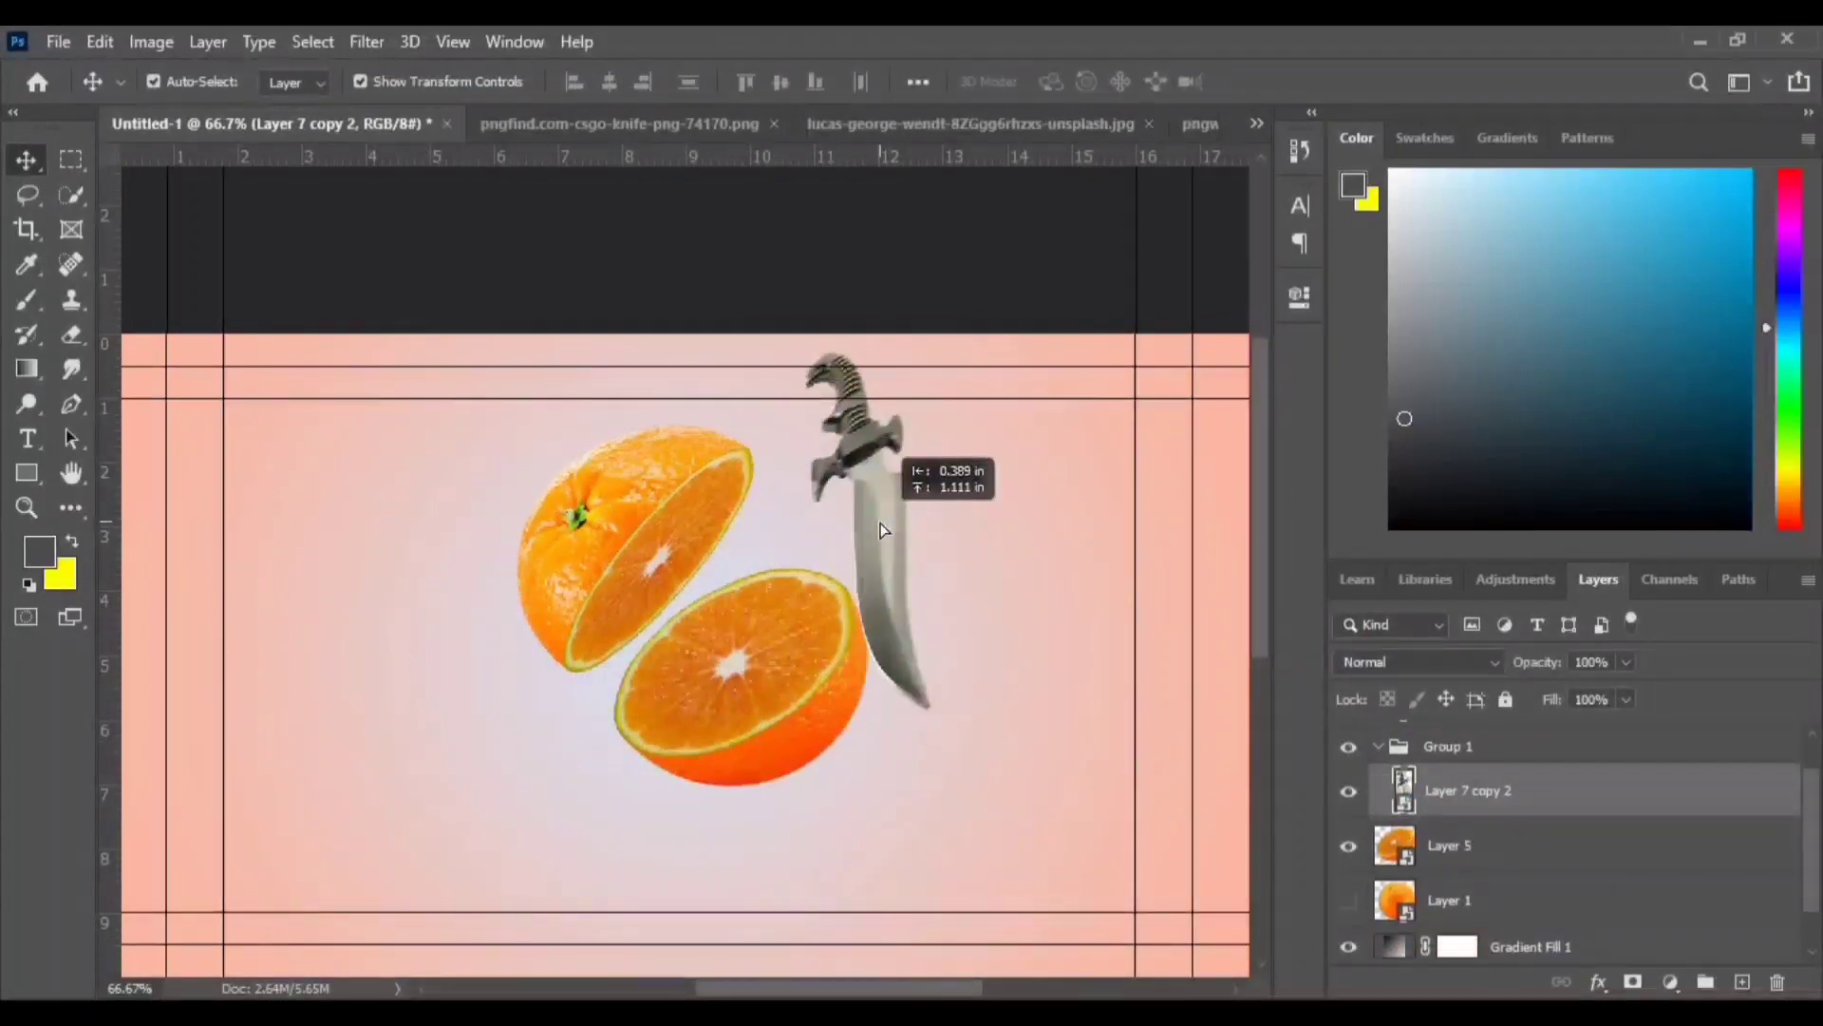
left_click_drag(881, 530, 528, 630)
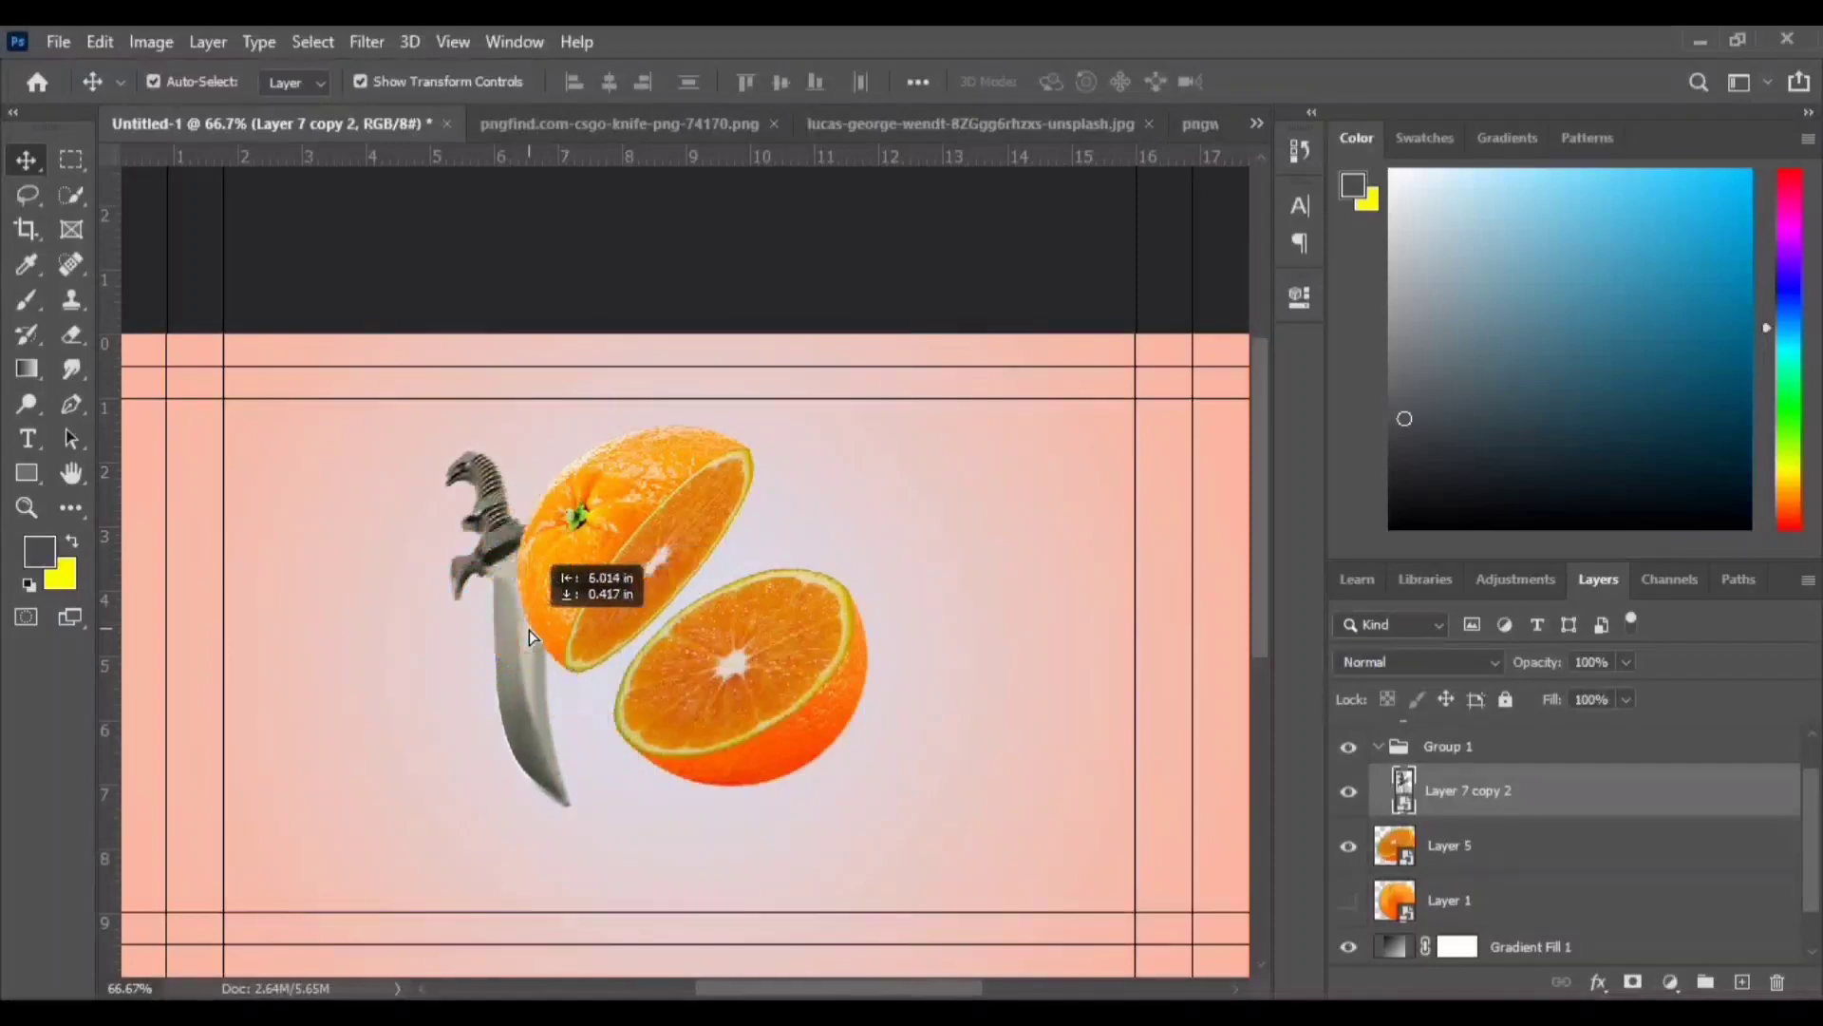
left_click_drag(513, 420, 558, 427)
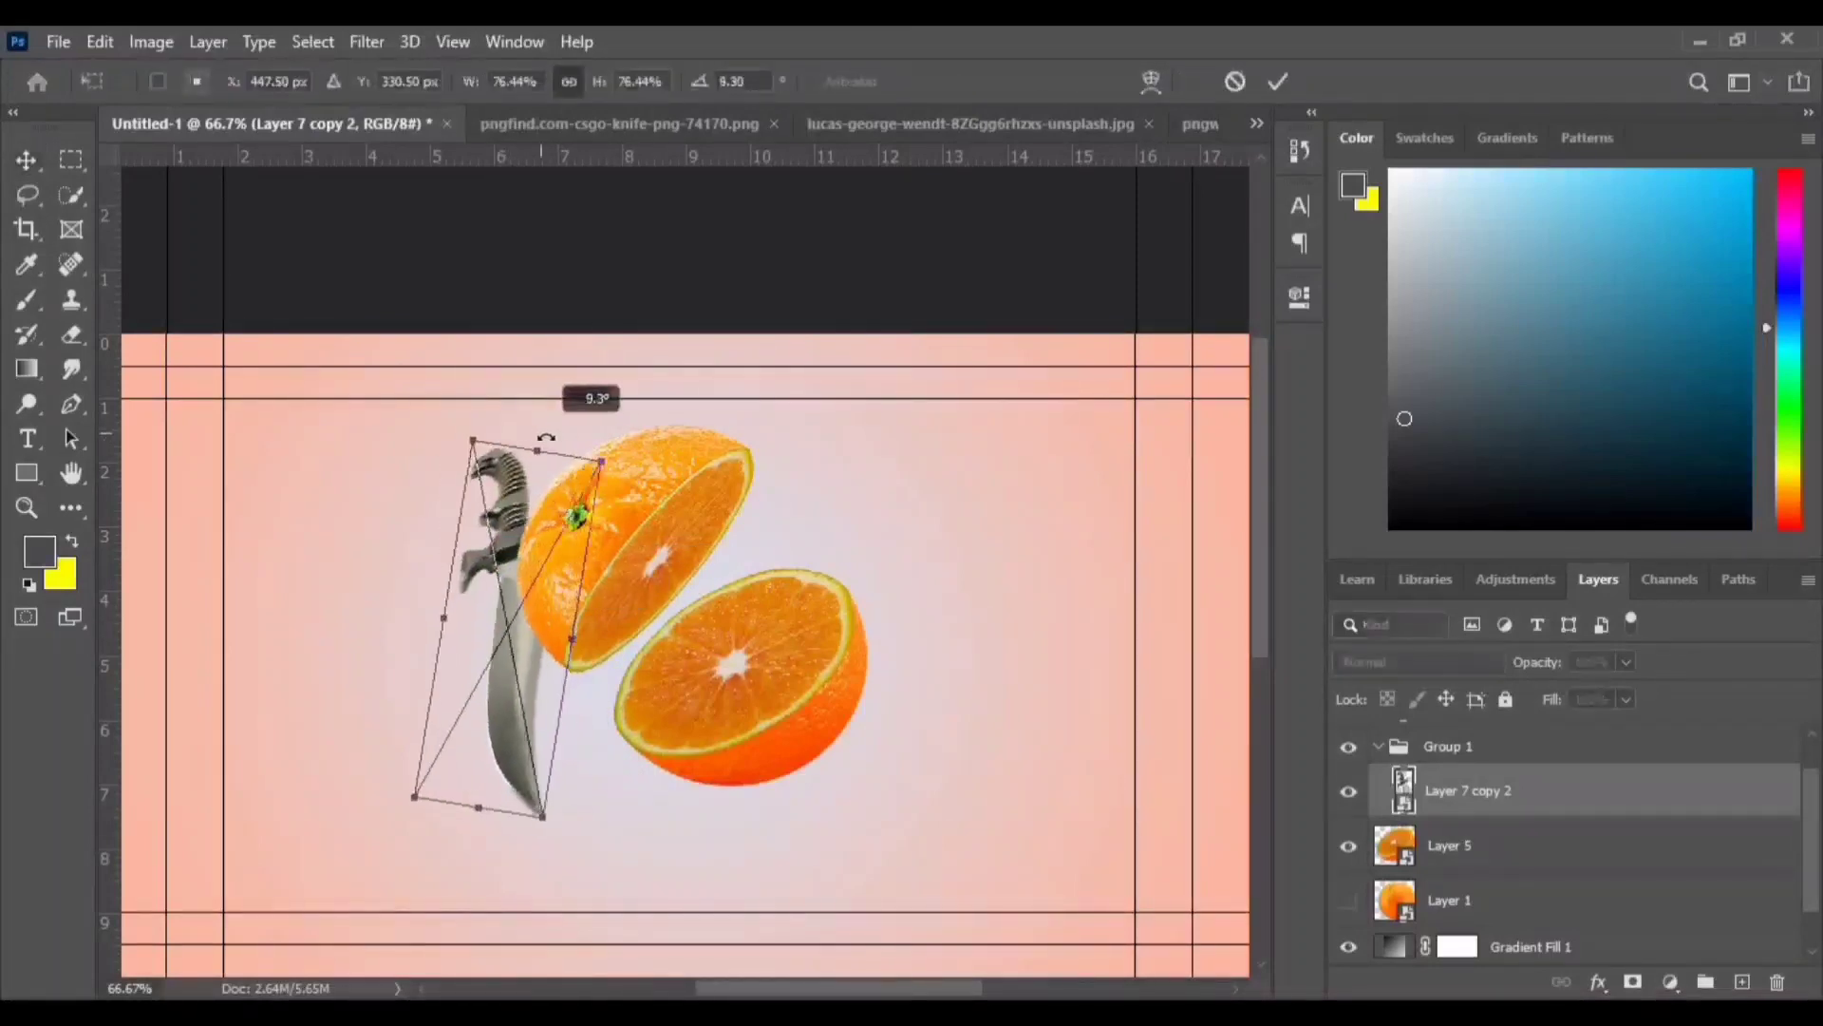
left_click(1276, 83)
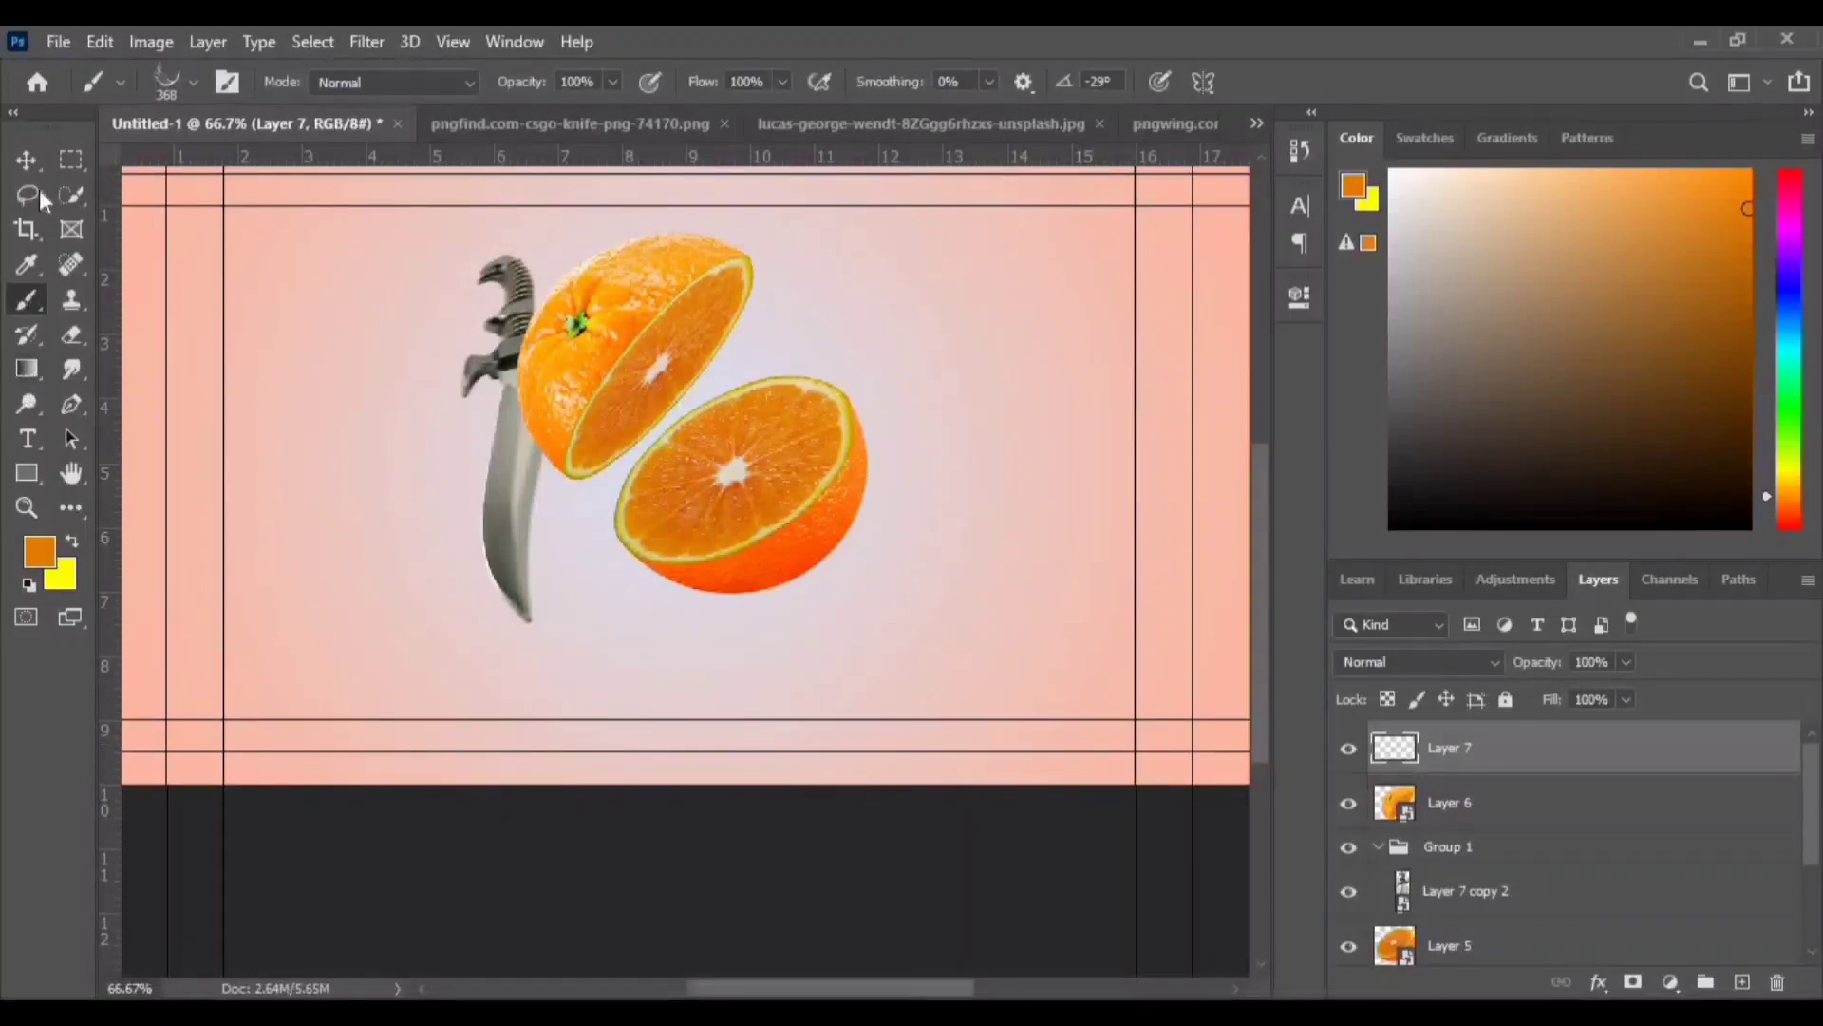
- Choose a large juice-splash brush preset and stamp a big splash around the fruit
left_click(166, 82)
double_click(185, 465)
key("F5")
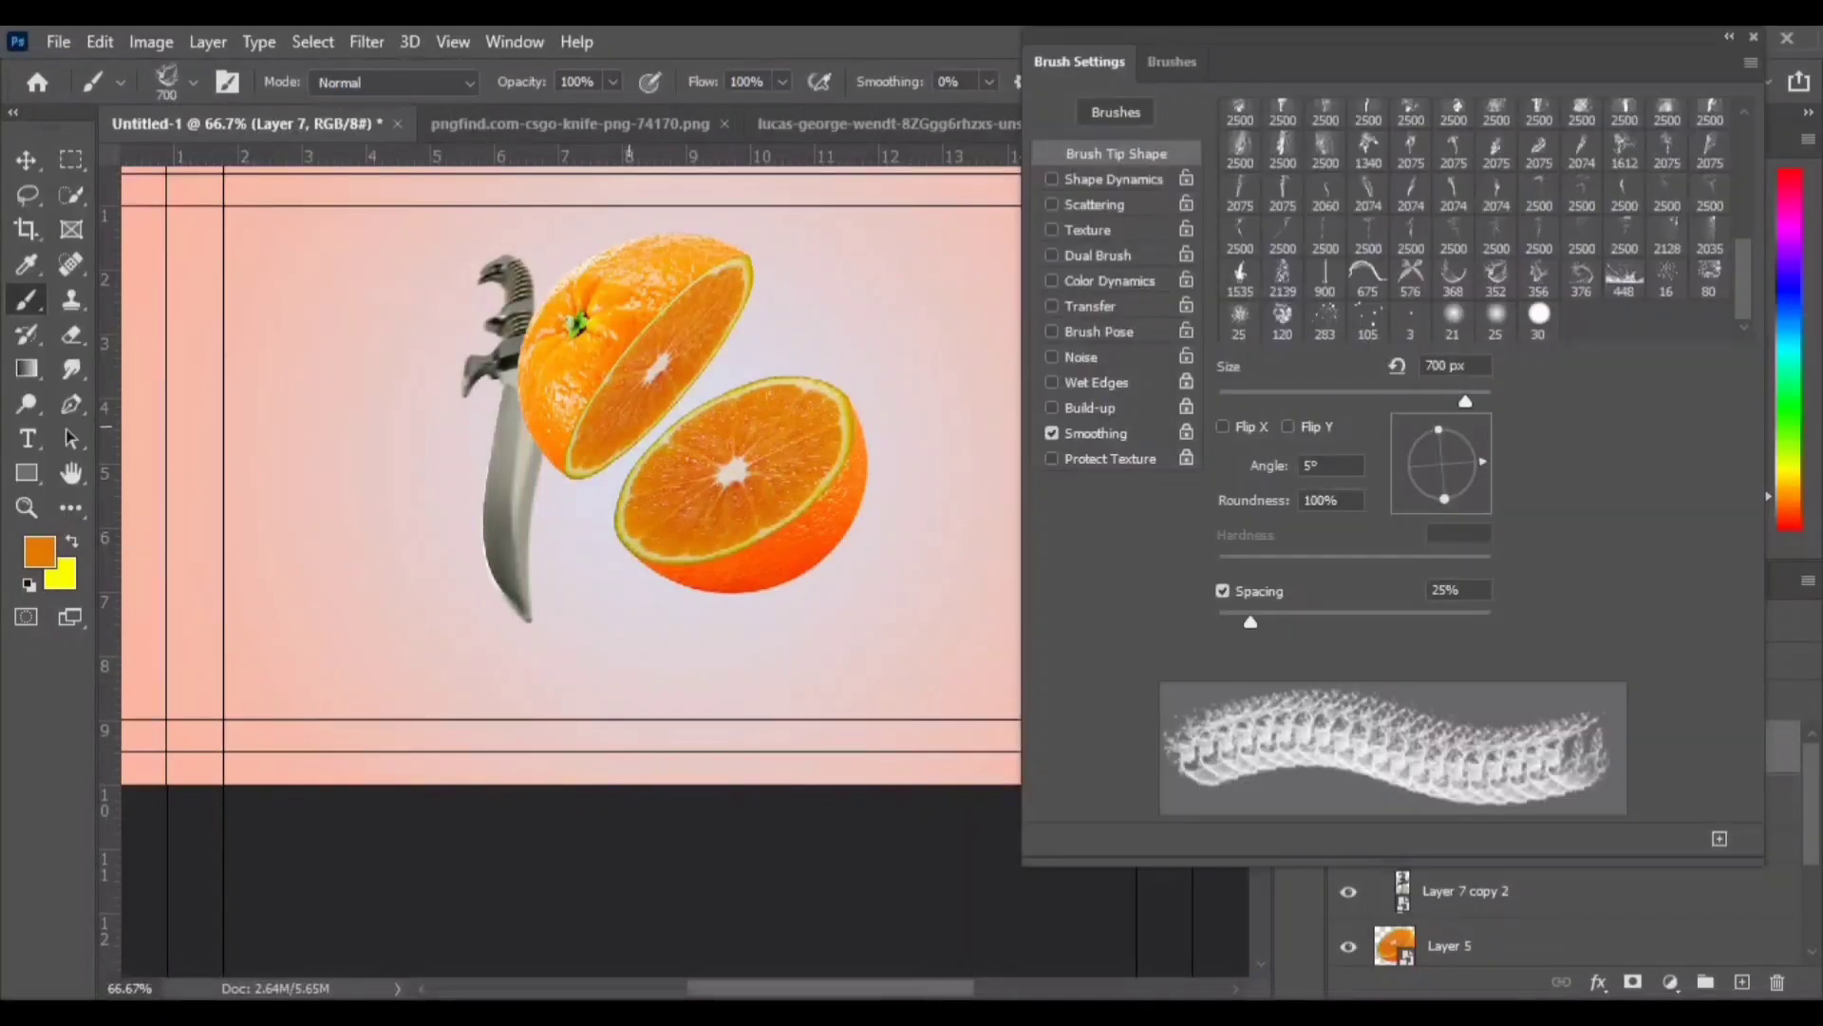
left_click(624, 441)
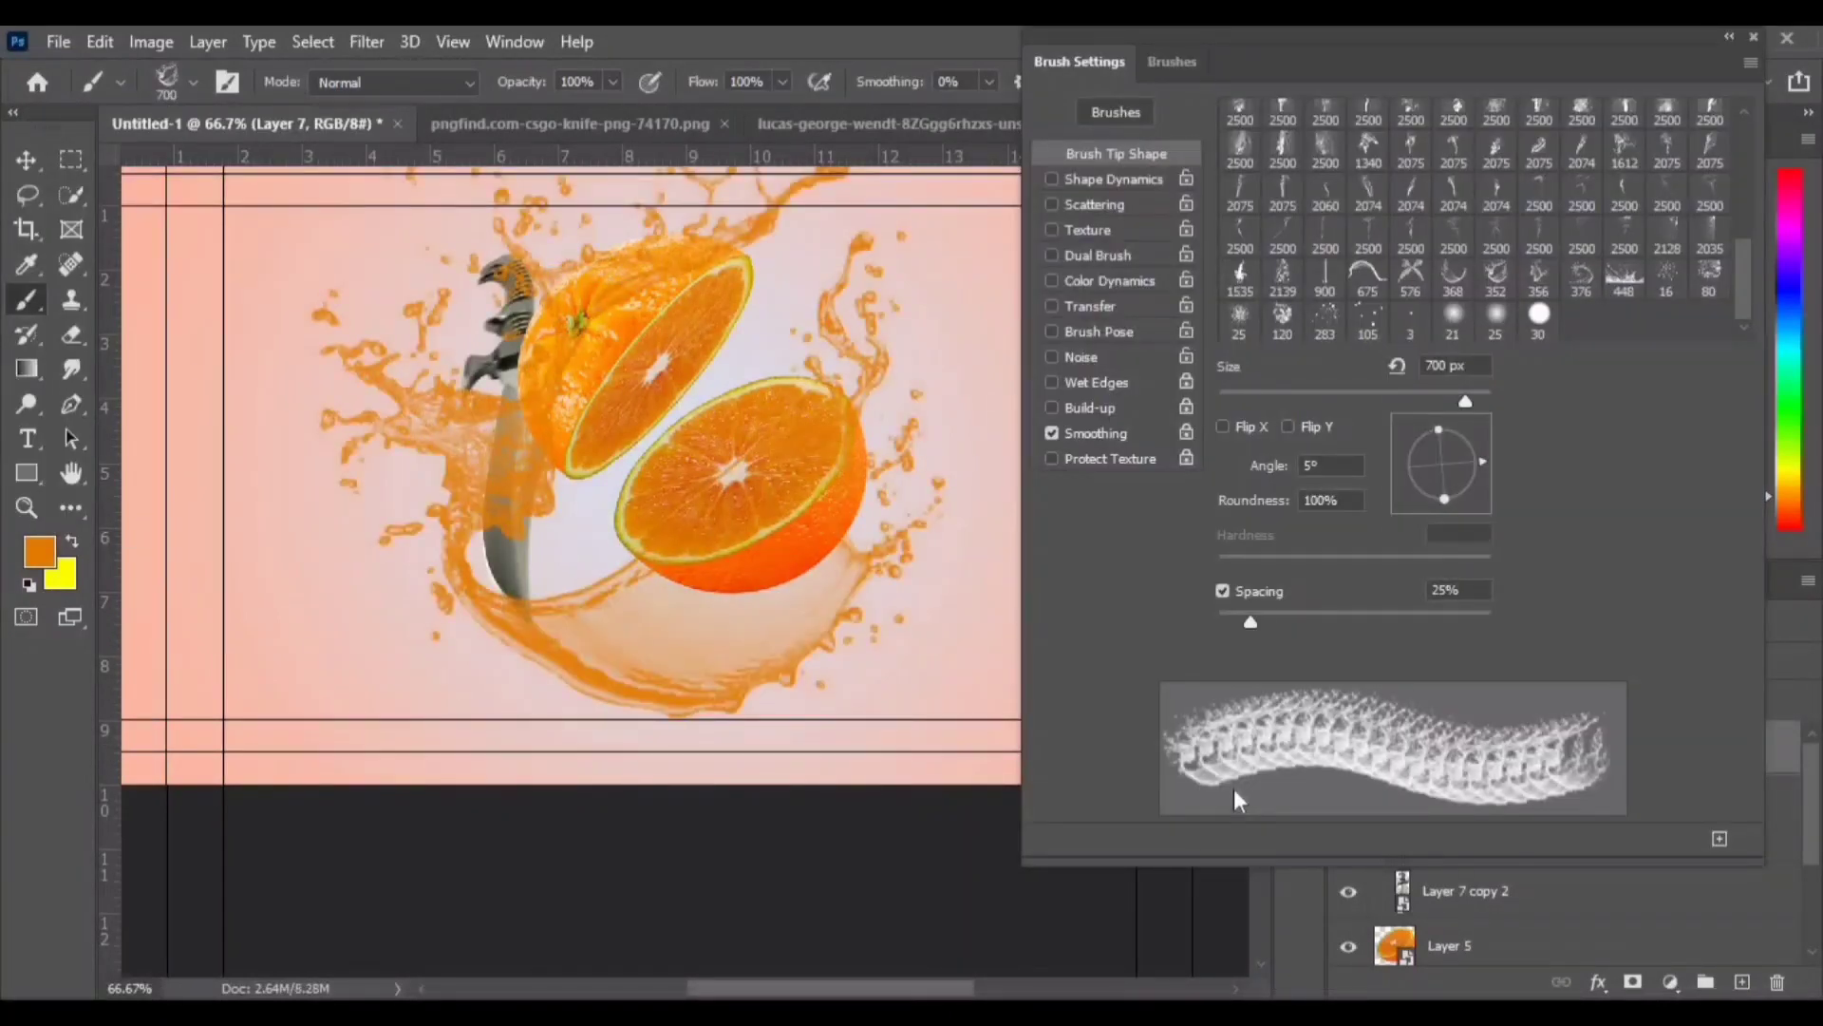
key("ctrl+z")
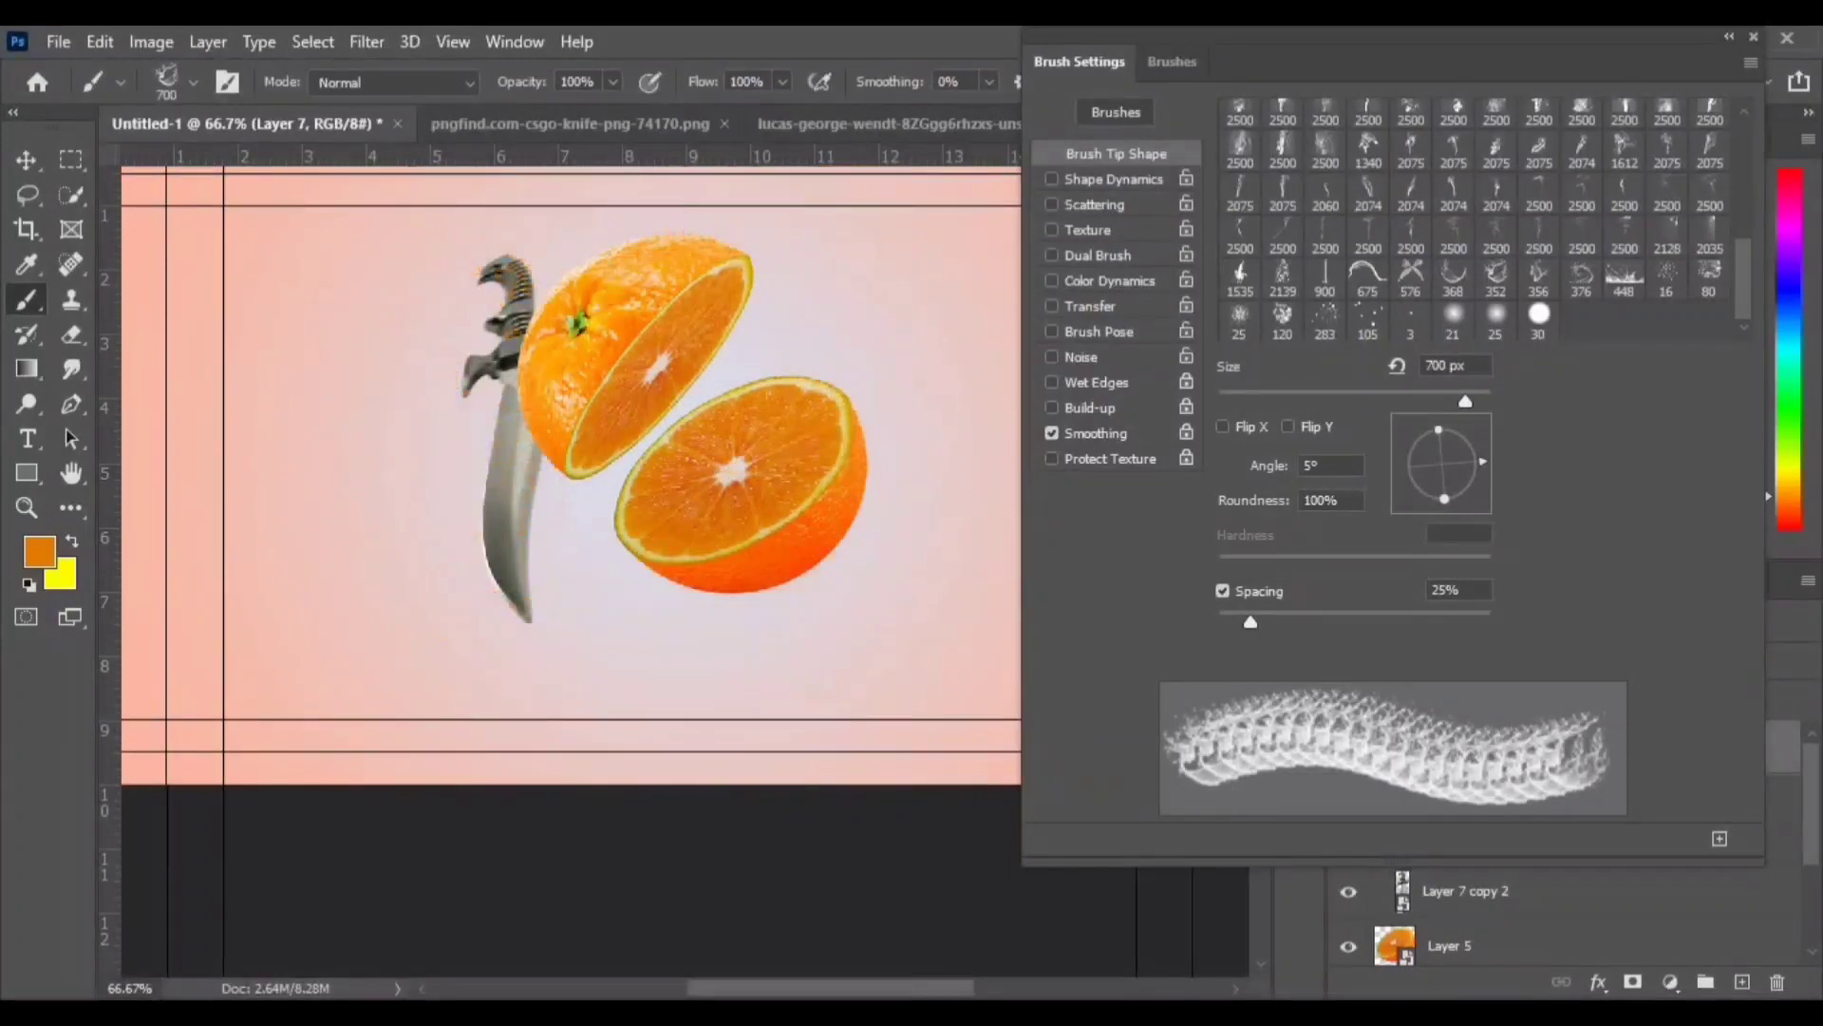
key("ctrl+shift+z")
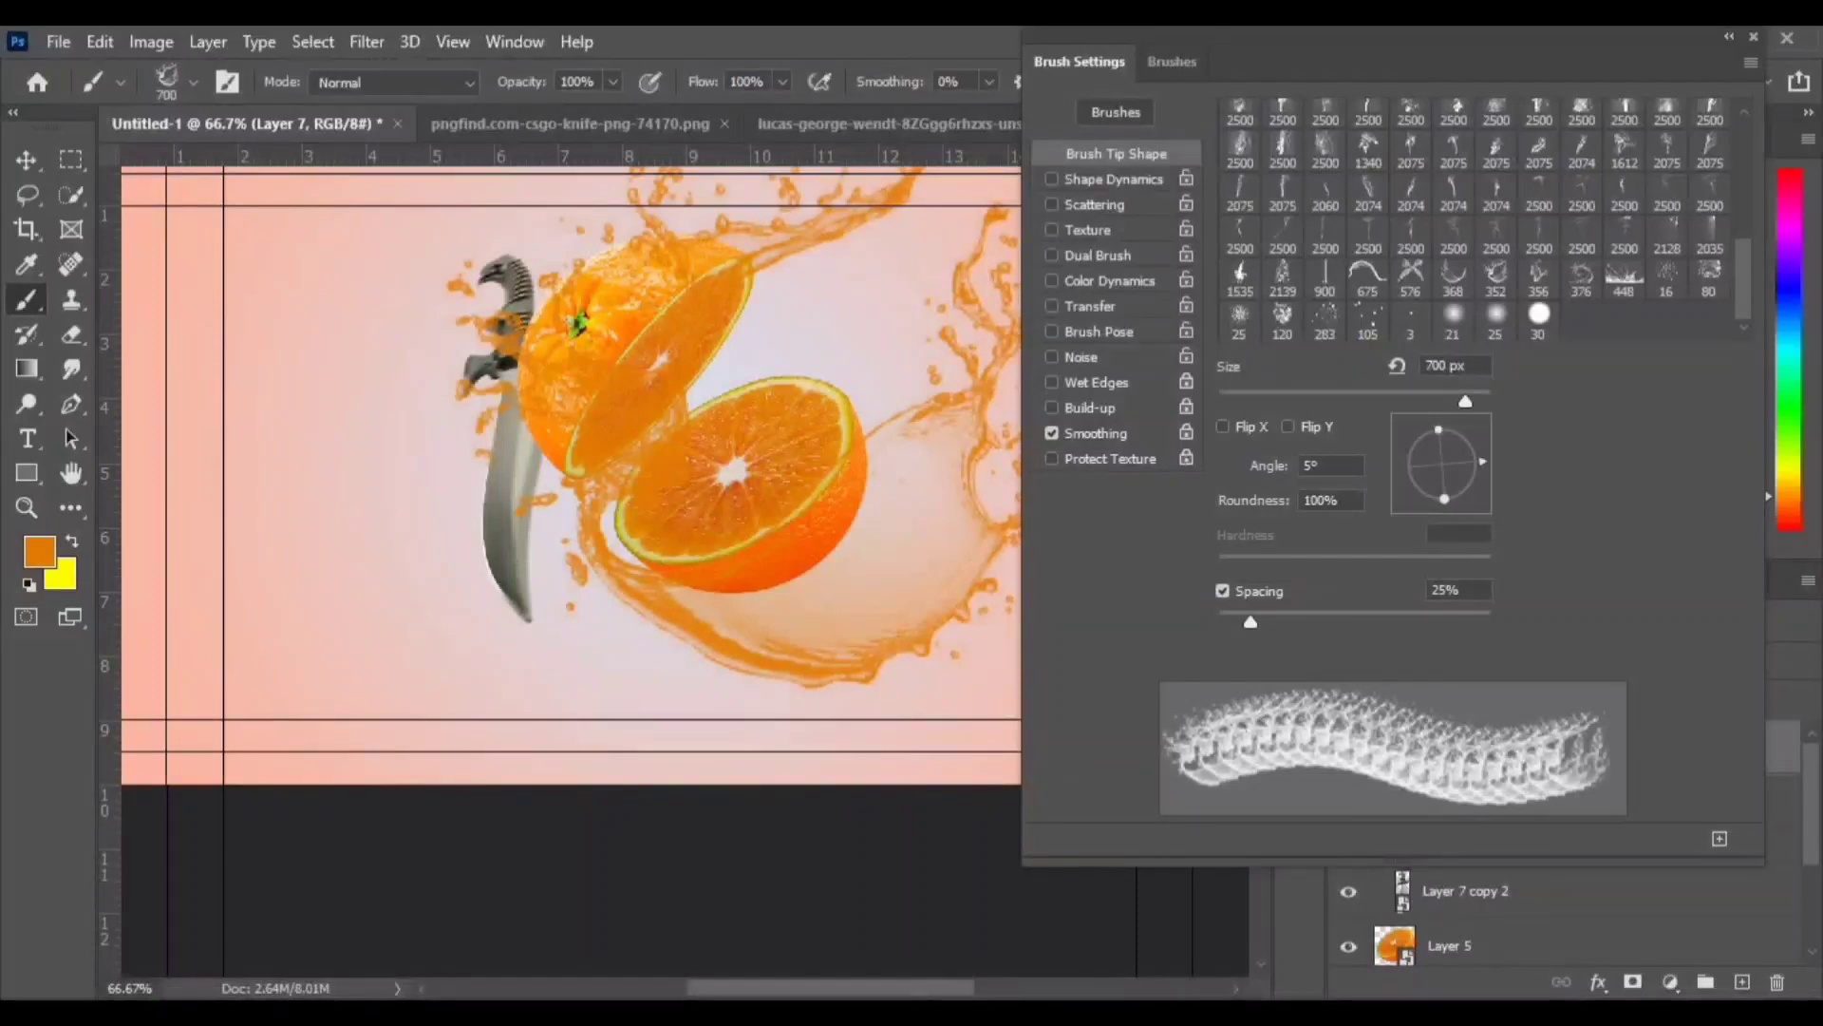
- Re-angle the brush tip and stamp splatter dots plus a 368 px splash near the dagger
left_click(1624, 280)
left_click(1667, 280)
key("period")
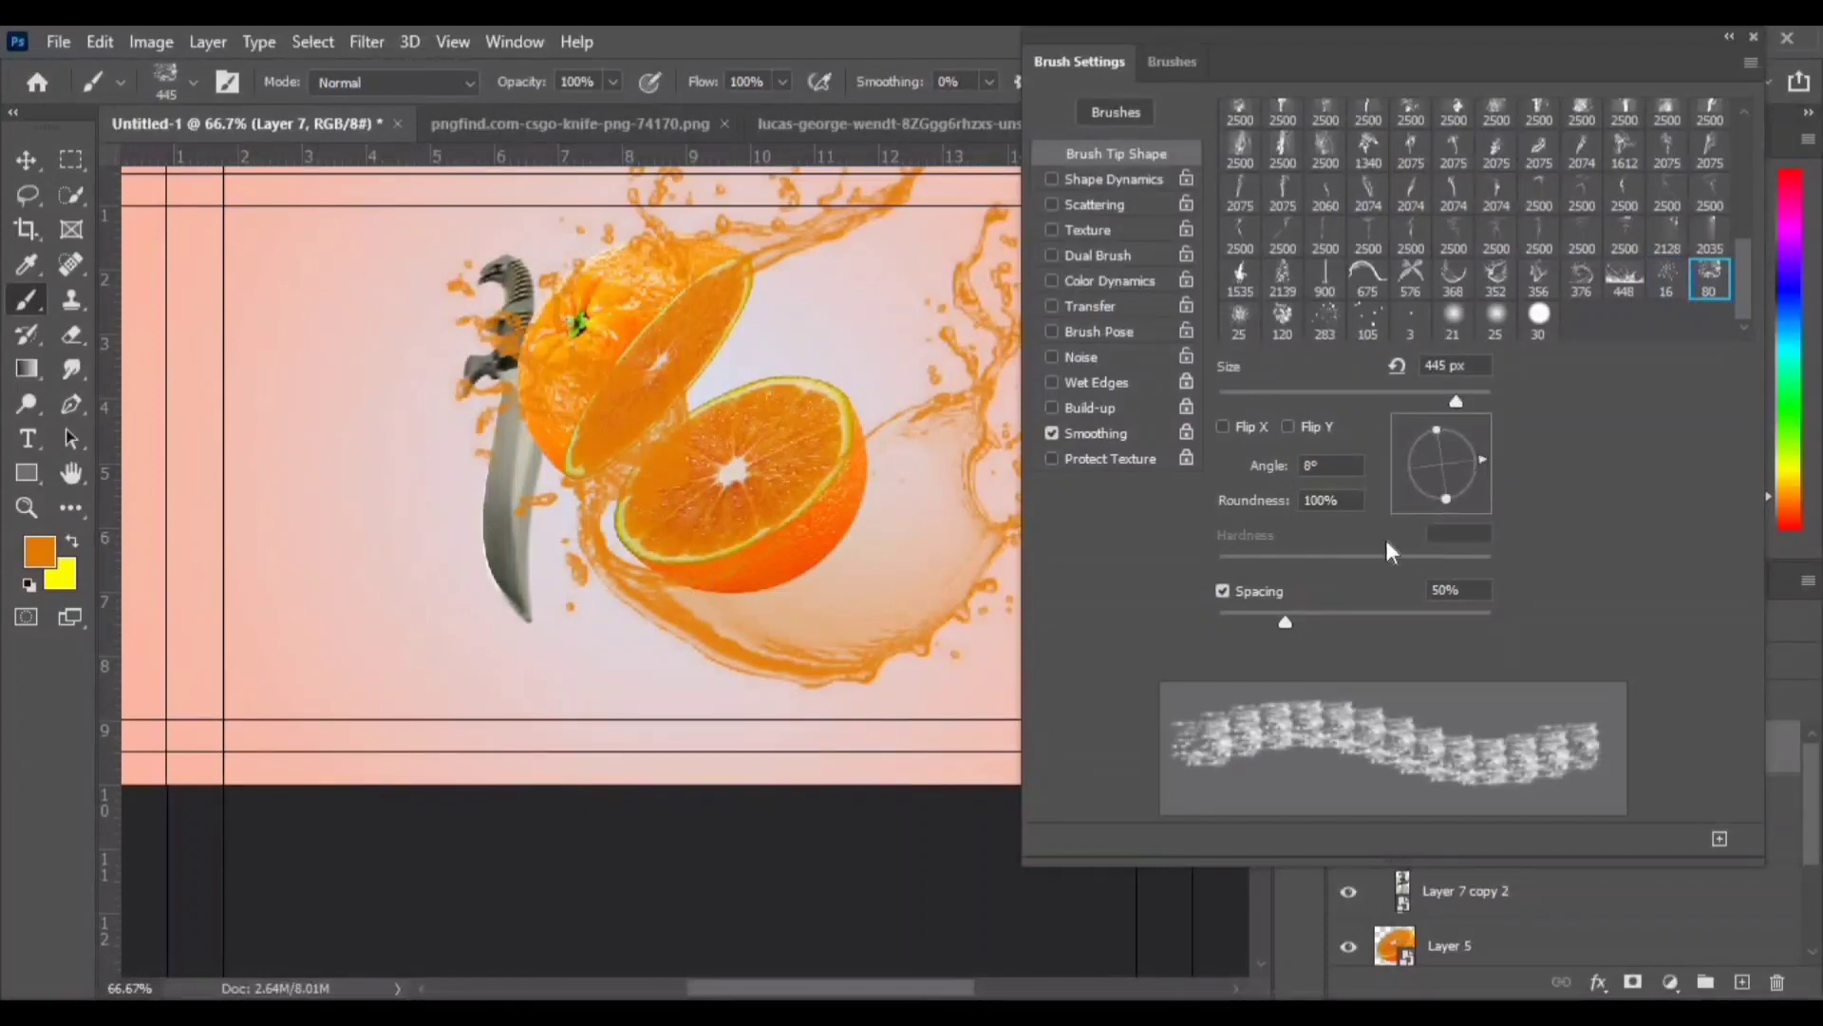
left_click_drag(1396, 493, 1368, 467)
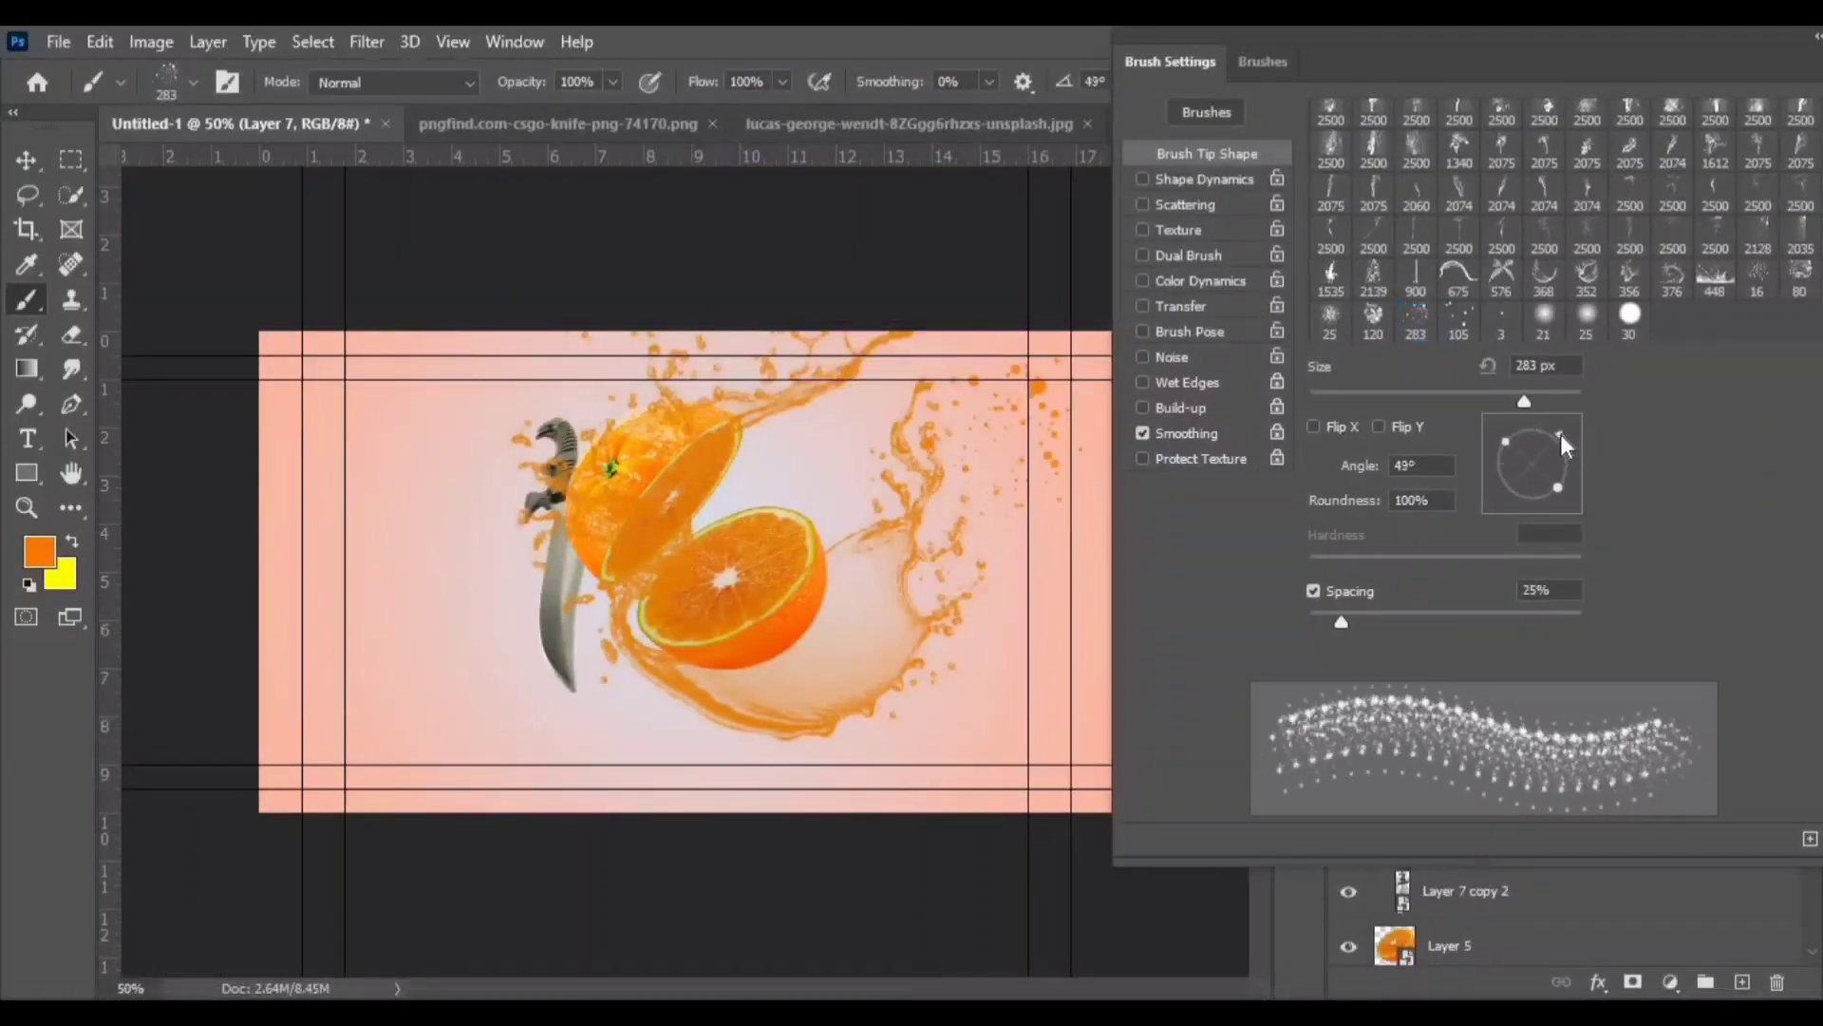
left_click(822, 418)
left_click_drag(1679, 63, 1725, 96)
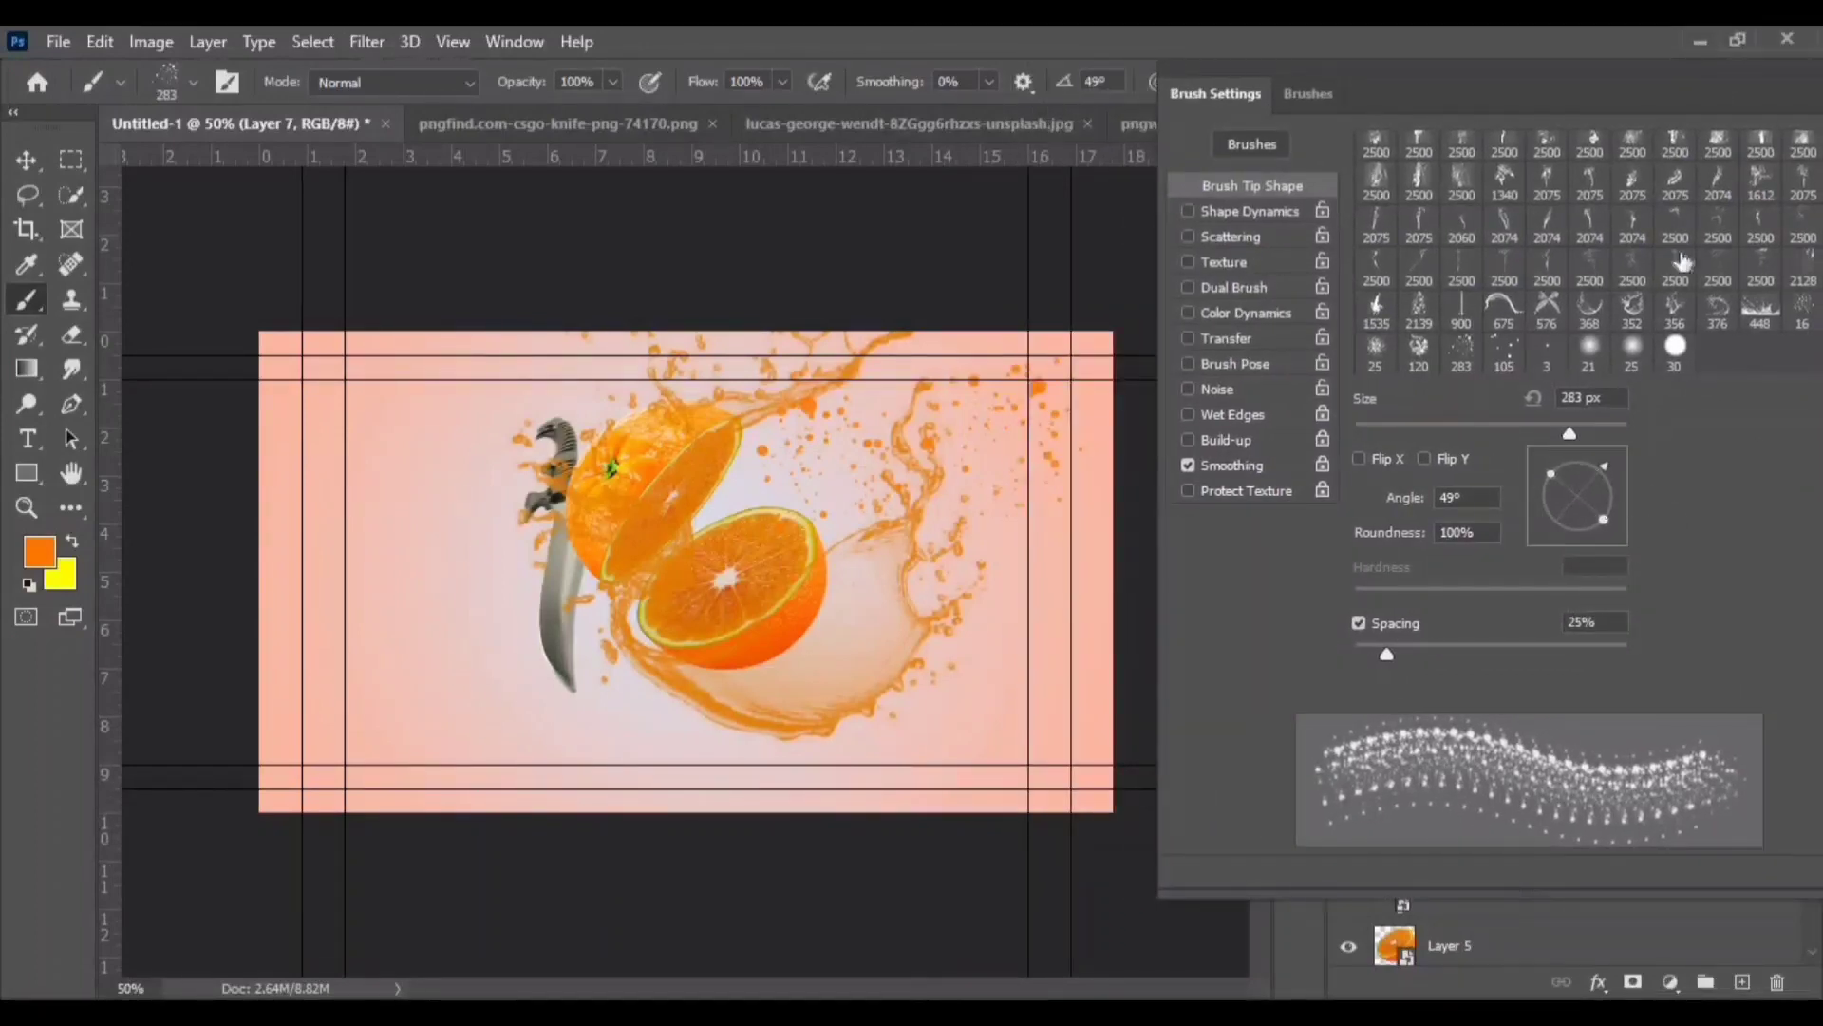
left_click(1589, 306)
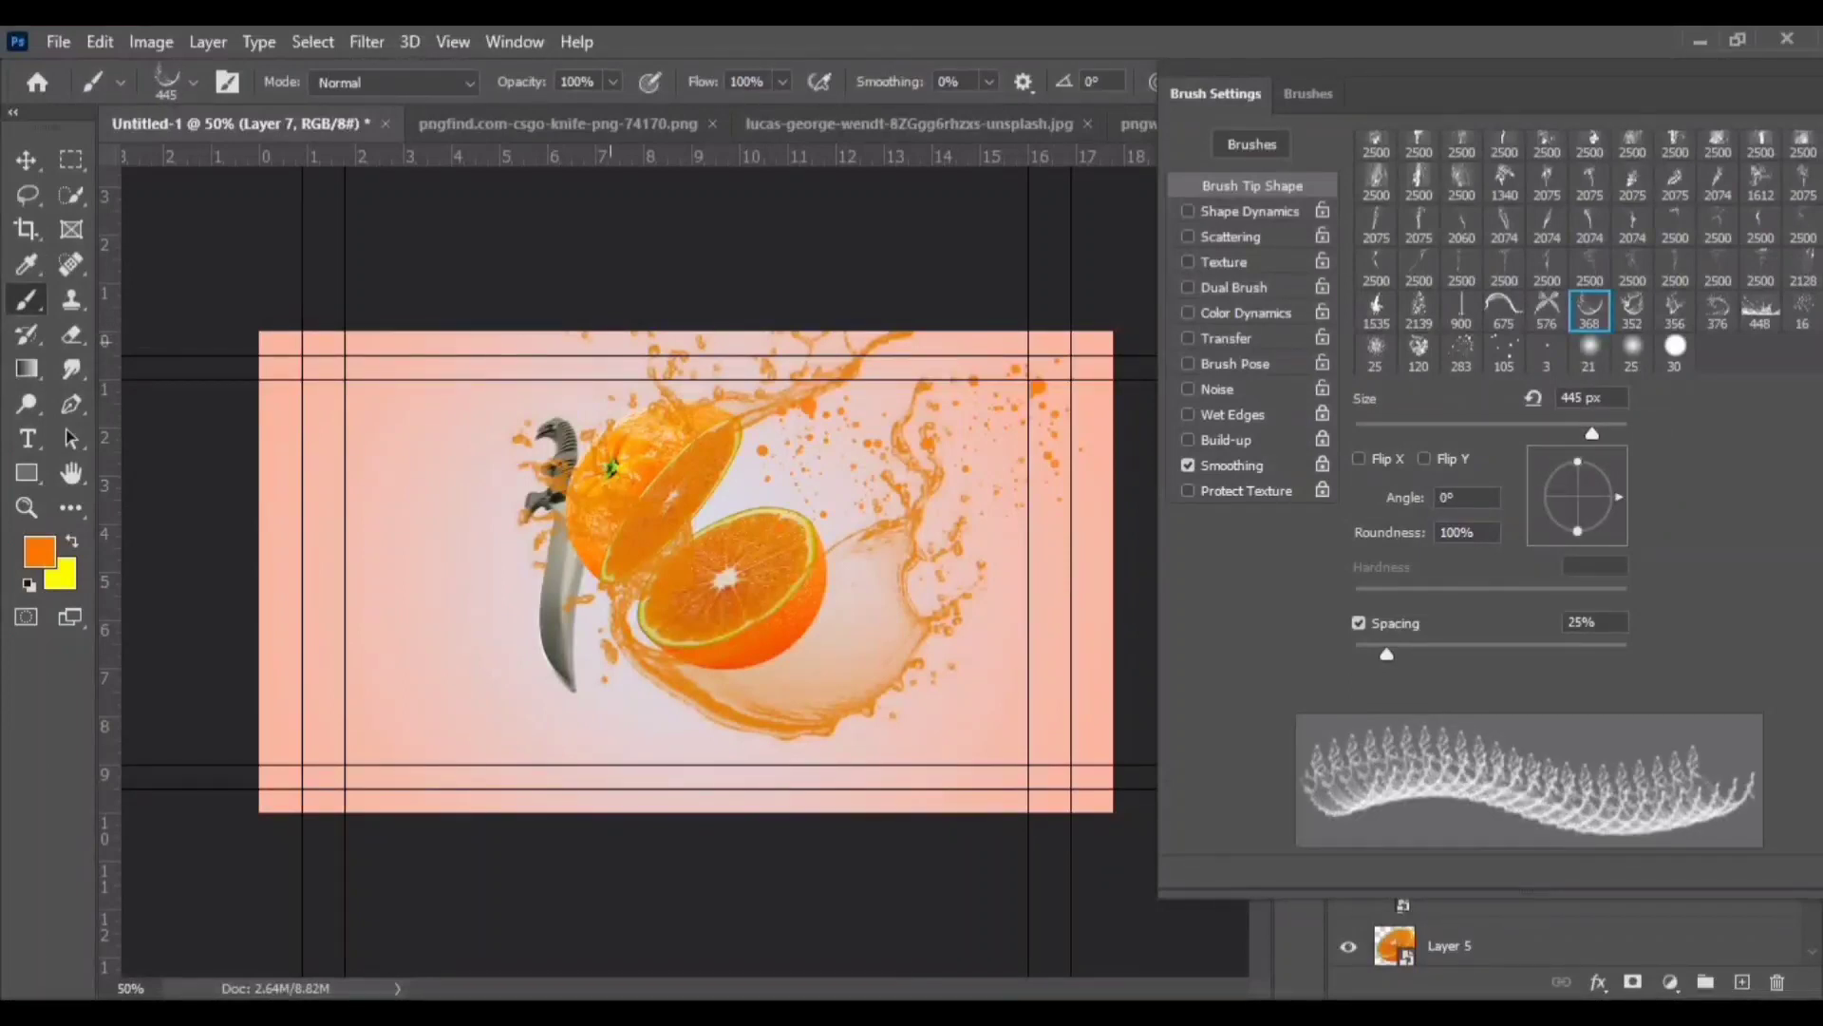
left_click(612, 467)
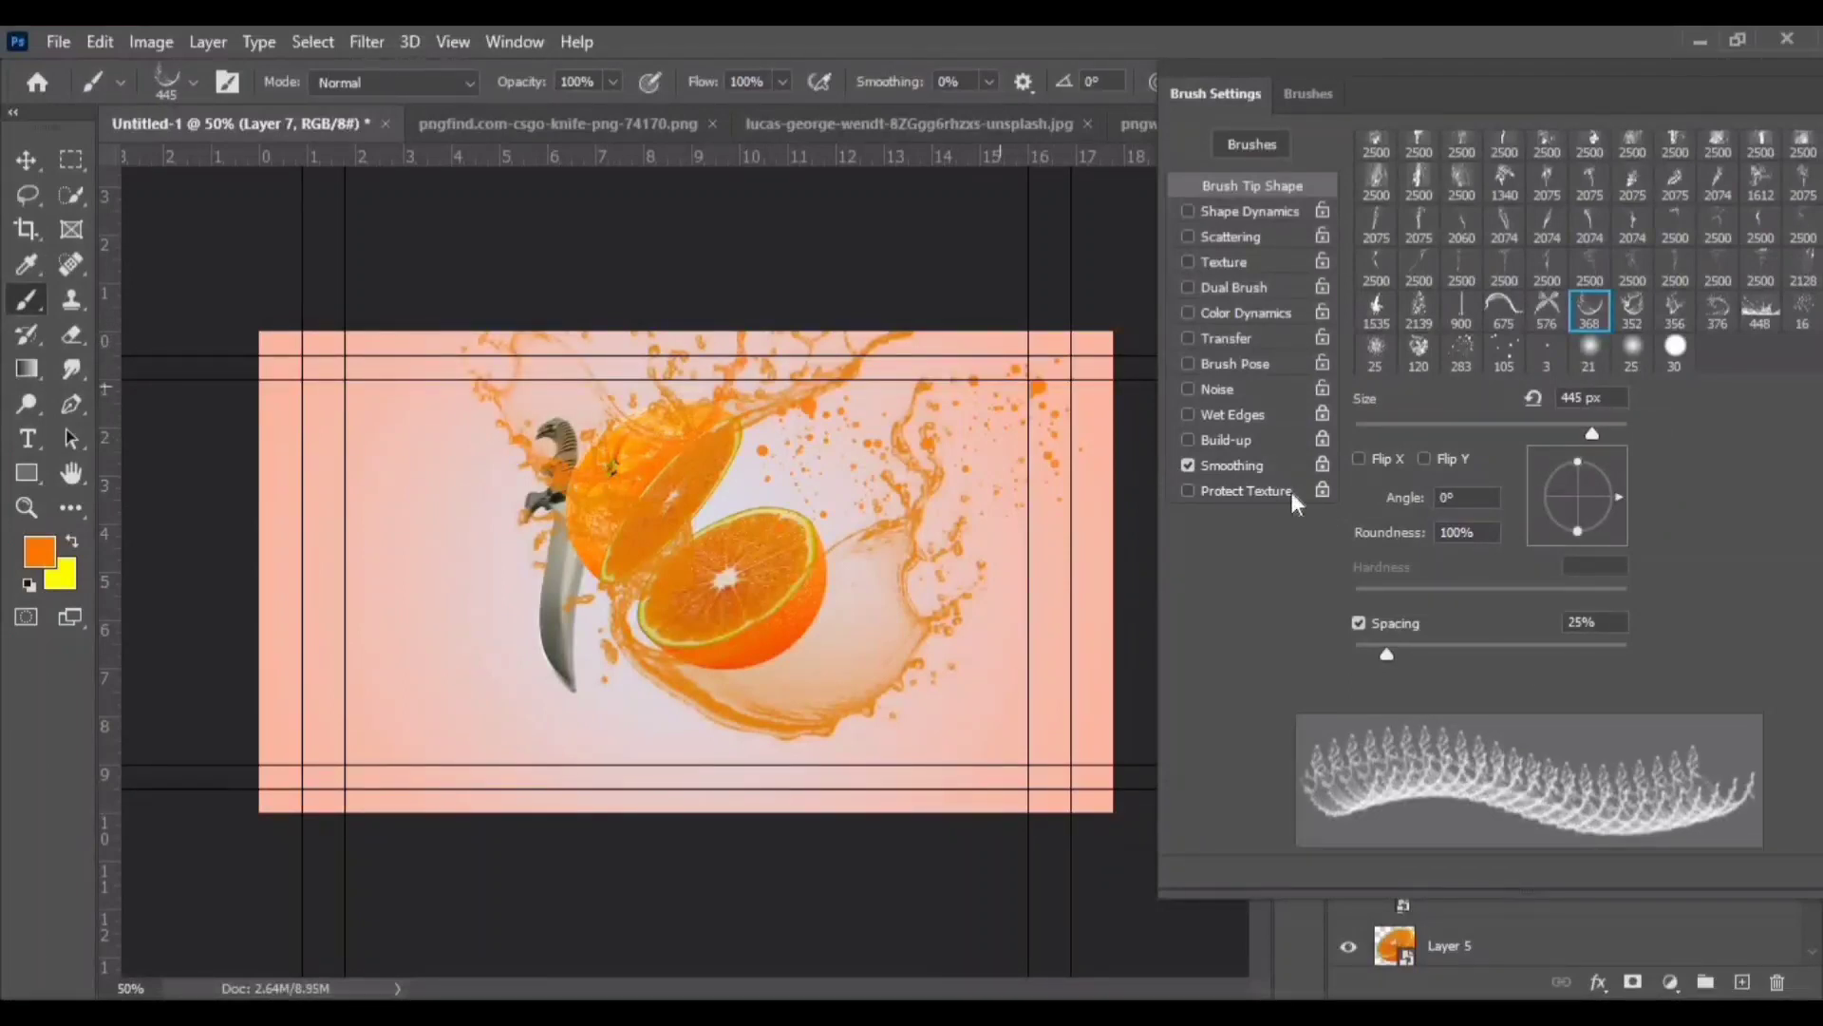
- Rotate the splash tip angle and stamp juice swirls left of the knife, redoing one stamp
left_click_drag(1617, 501, 1586, 537)
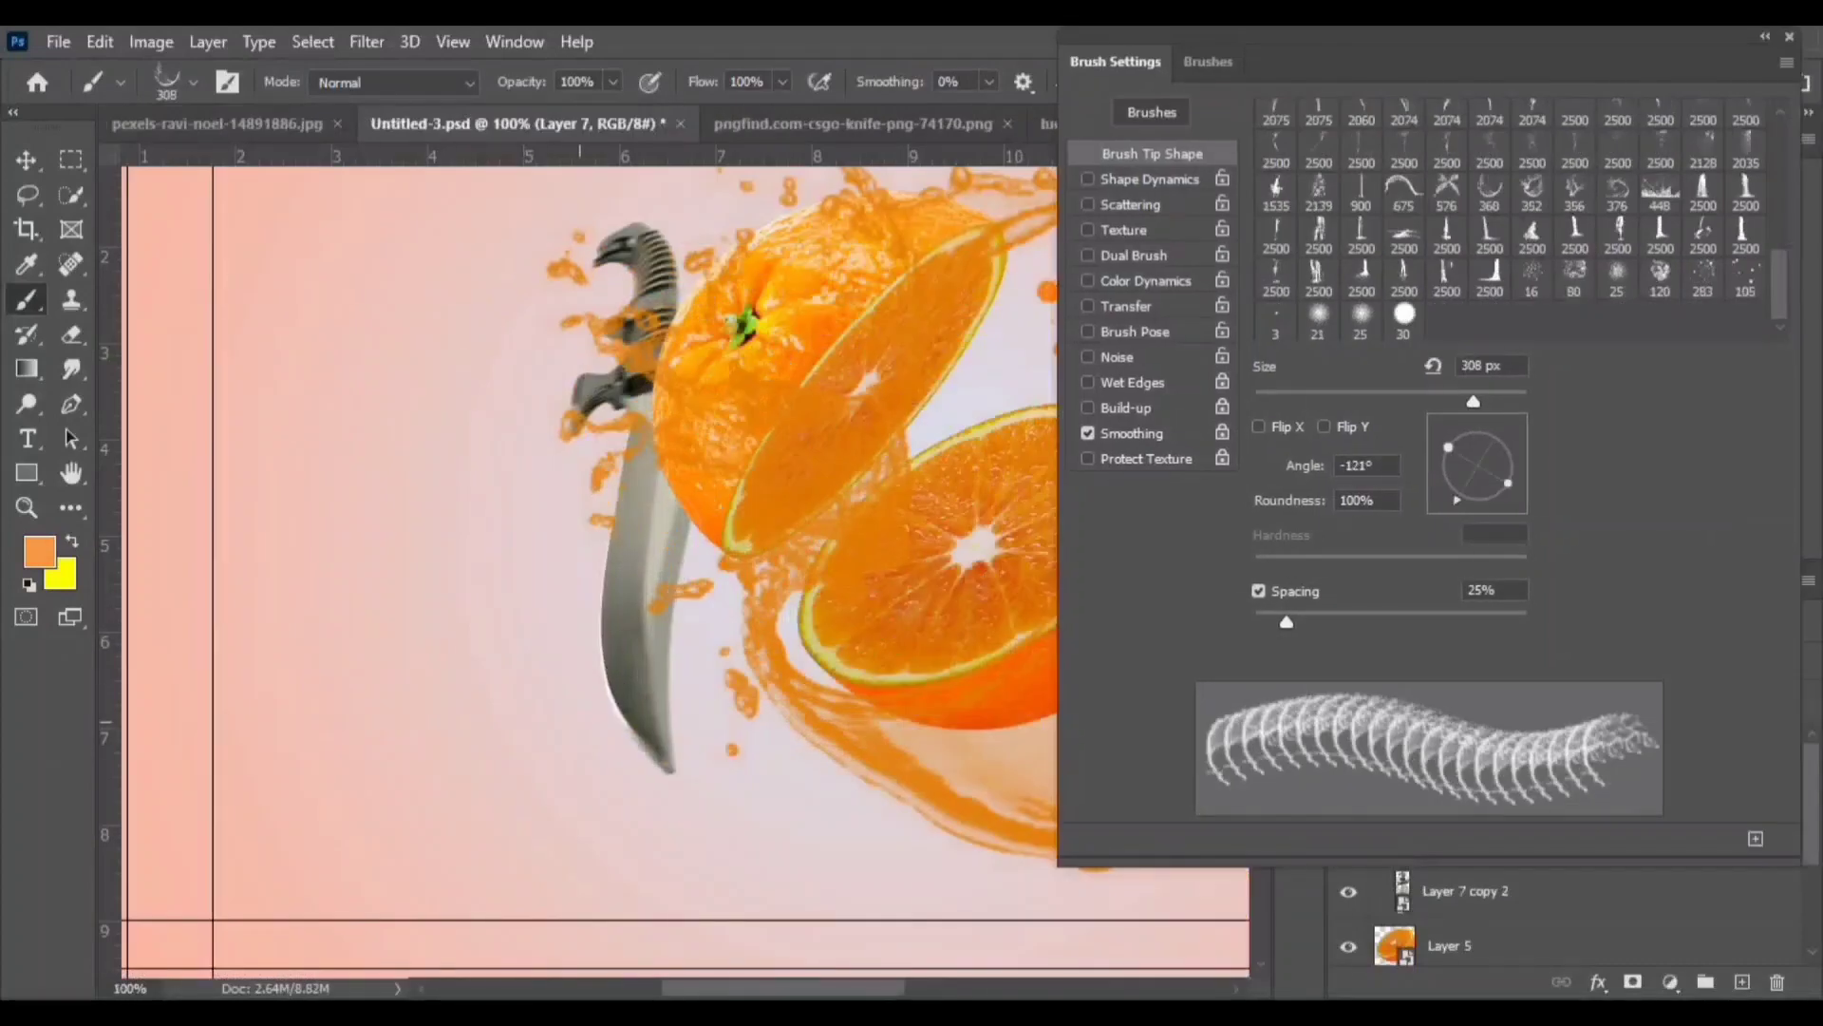
left_click(517, 760)
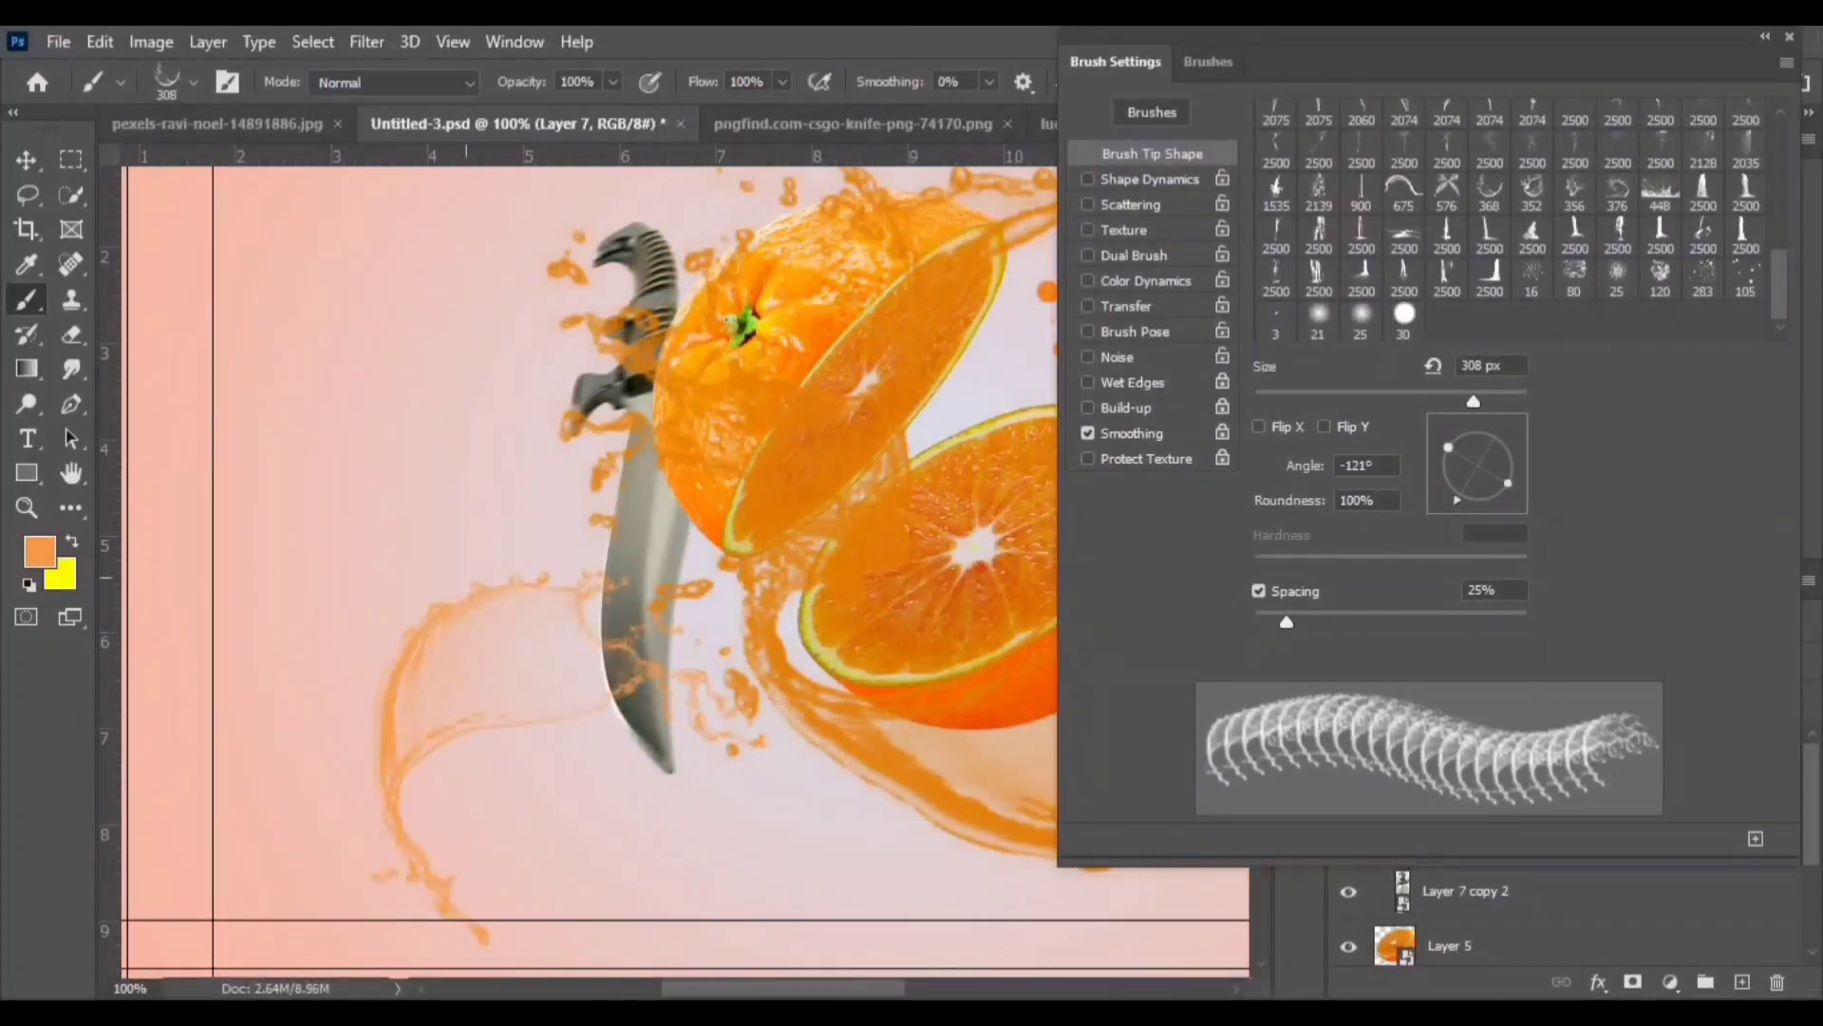
left_click(473, 560)
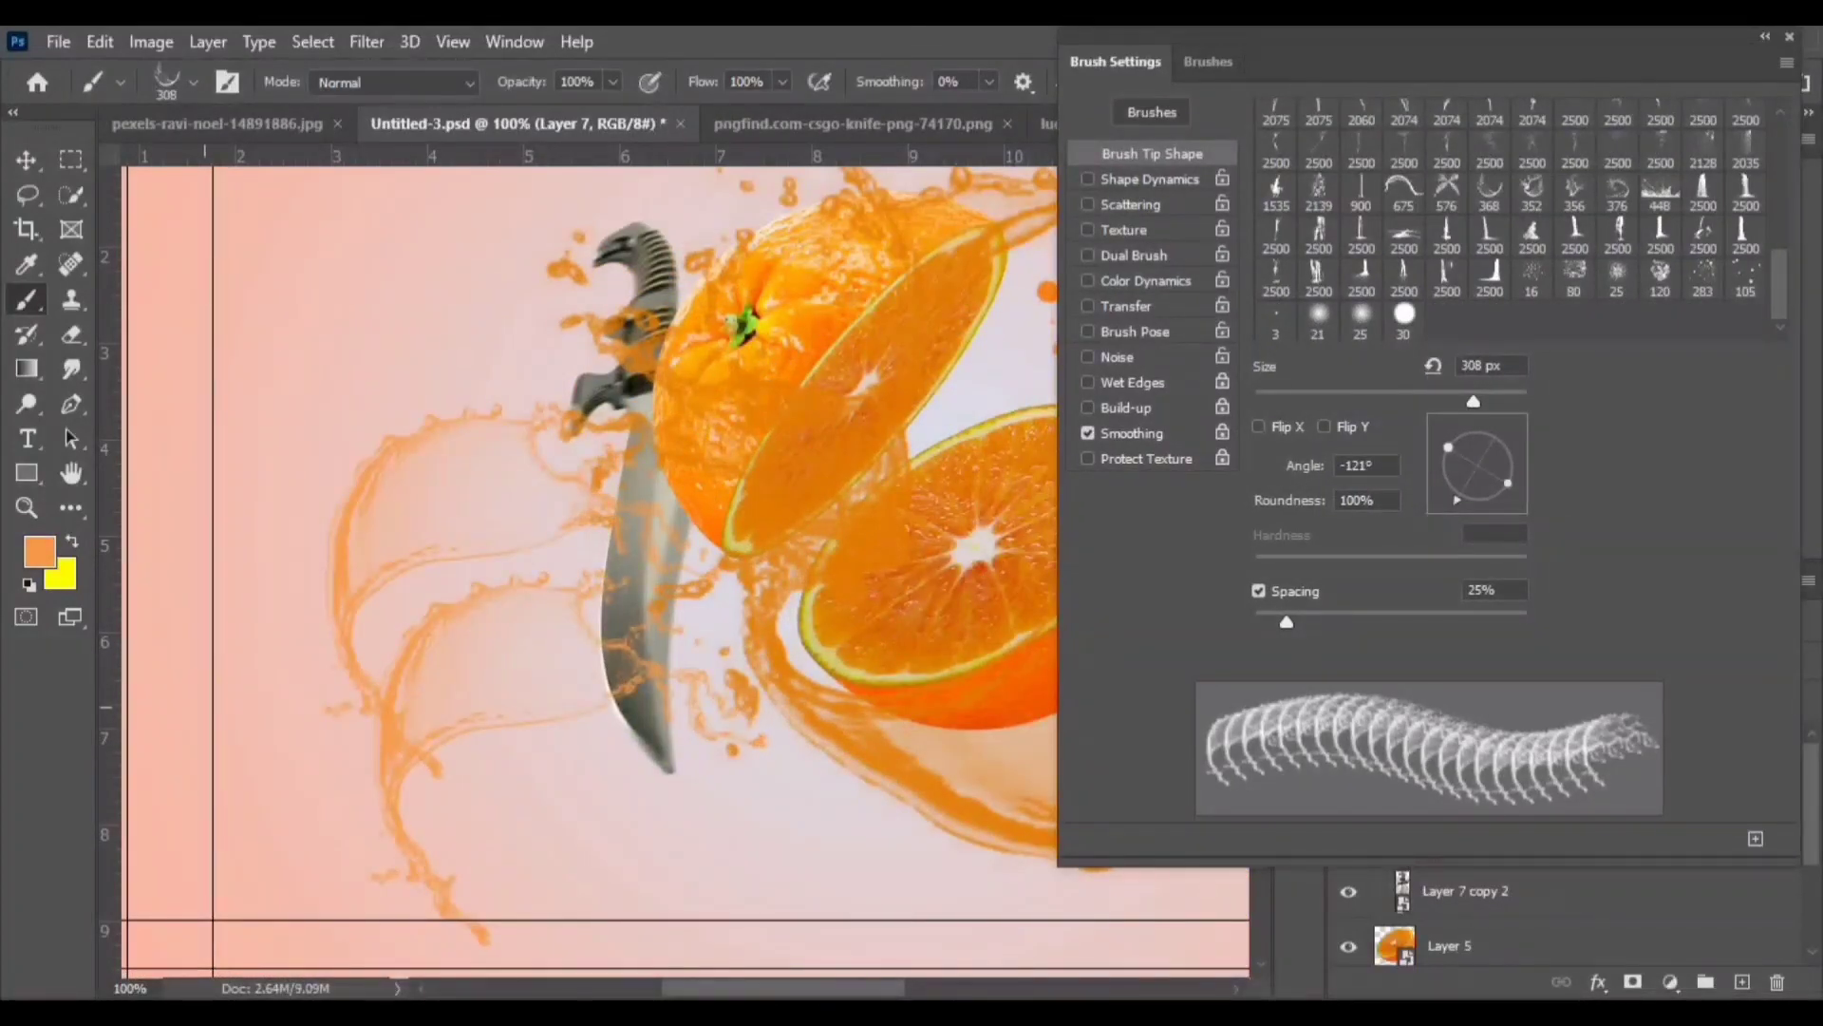
key("ctrl+z")
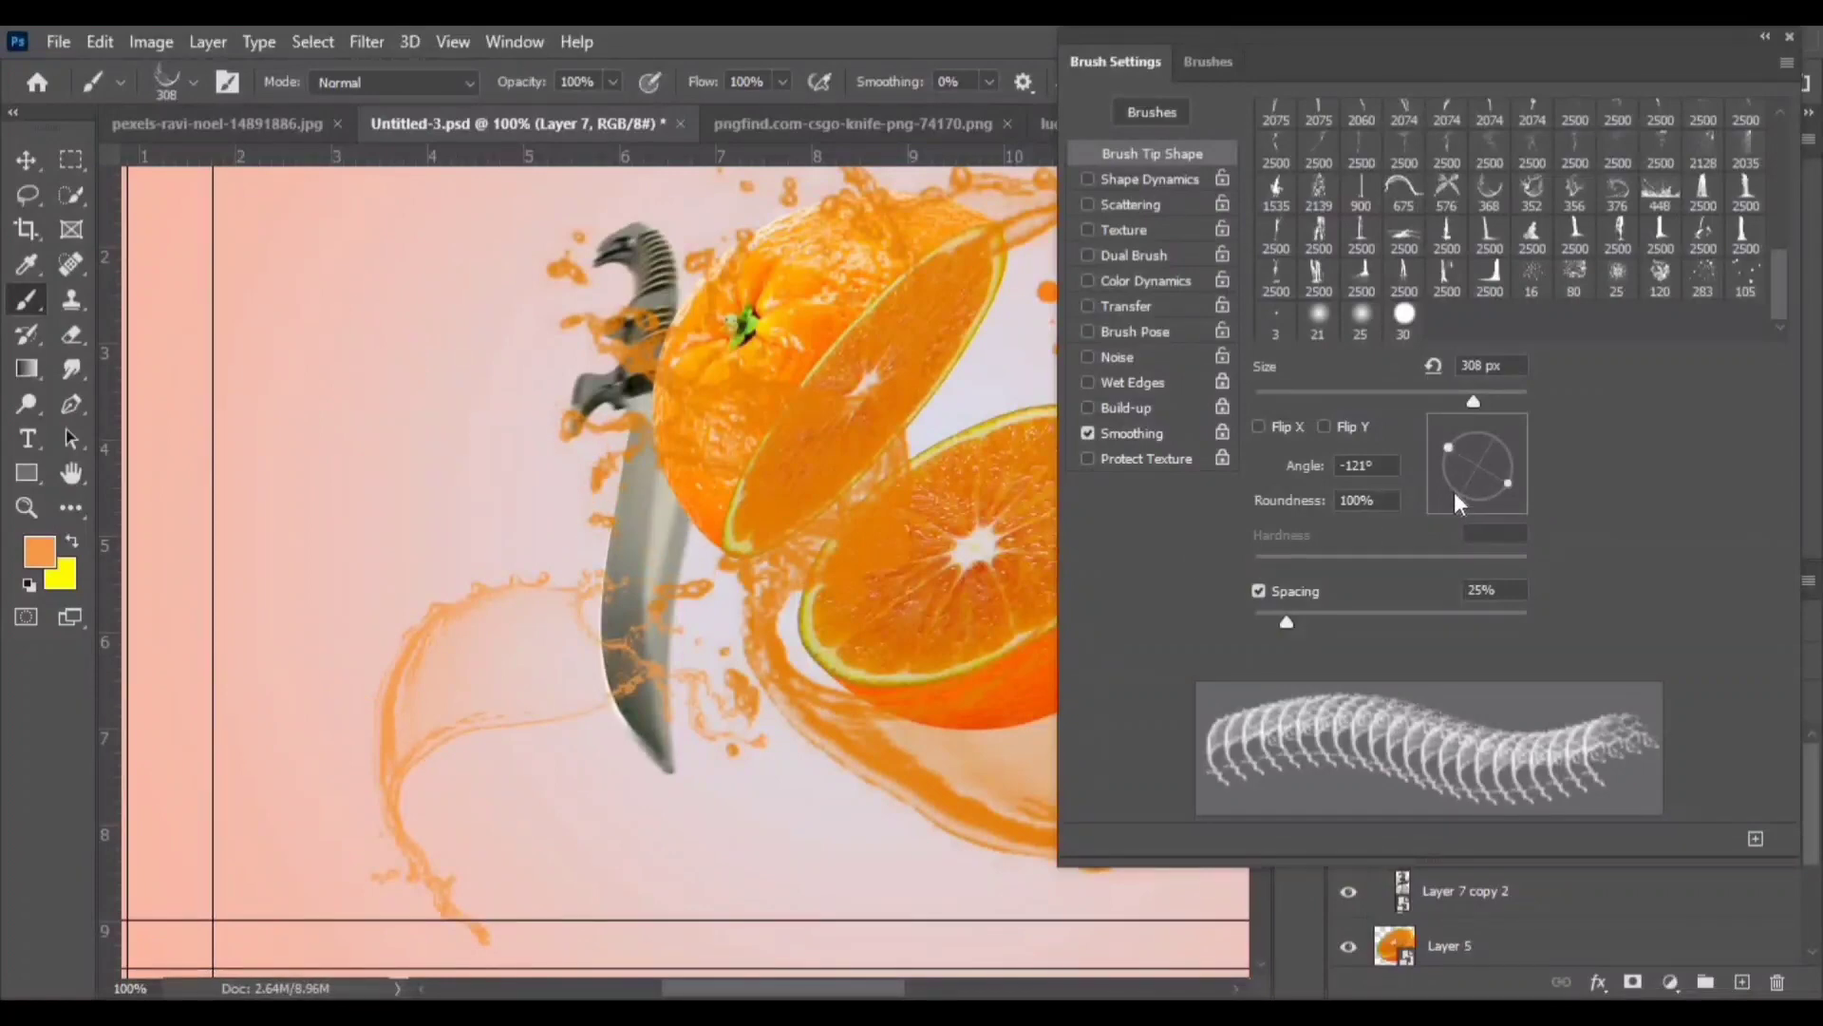
mouse_move(1455, 492)
left_mouse_down()
mouse_move(1491, 502)
mouse_move(1432, 464)
left_mouse_up()
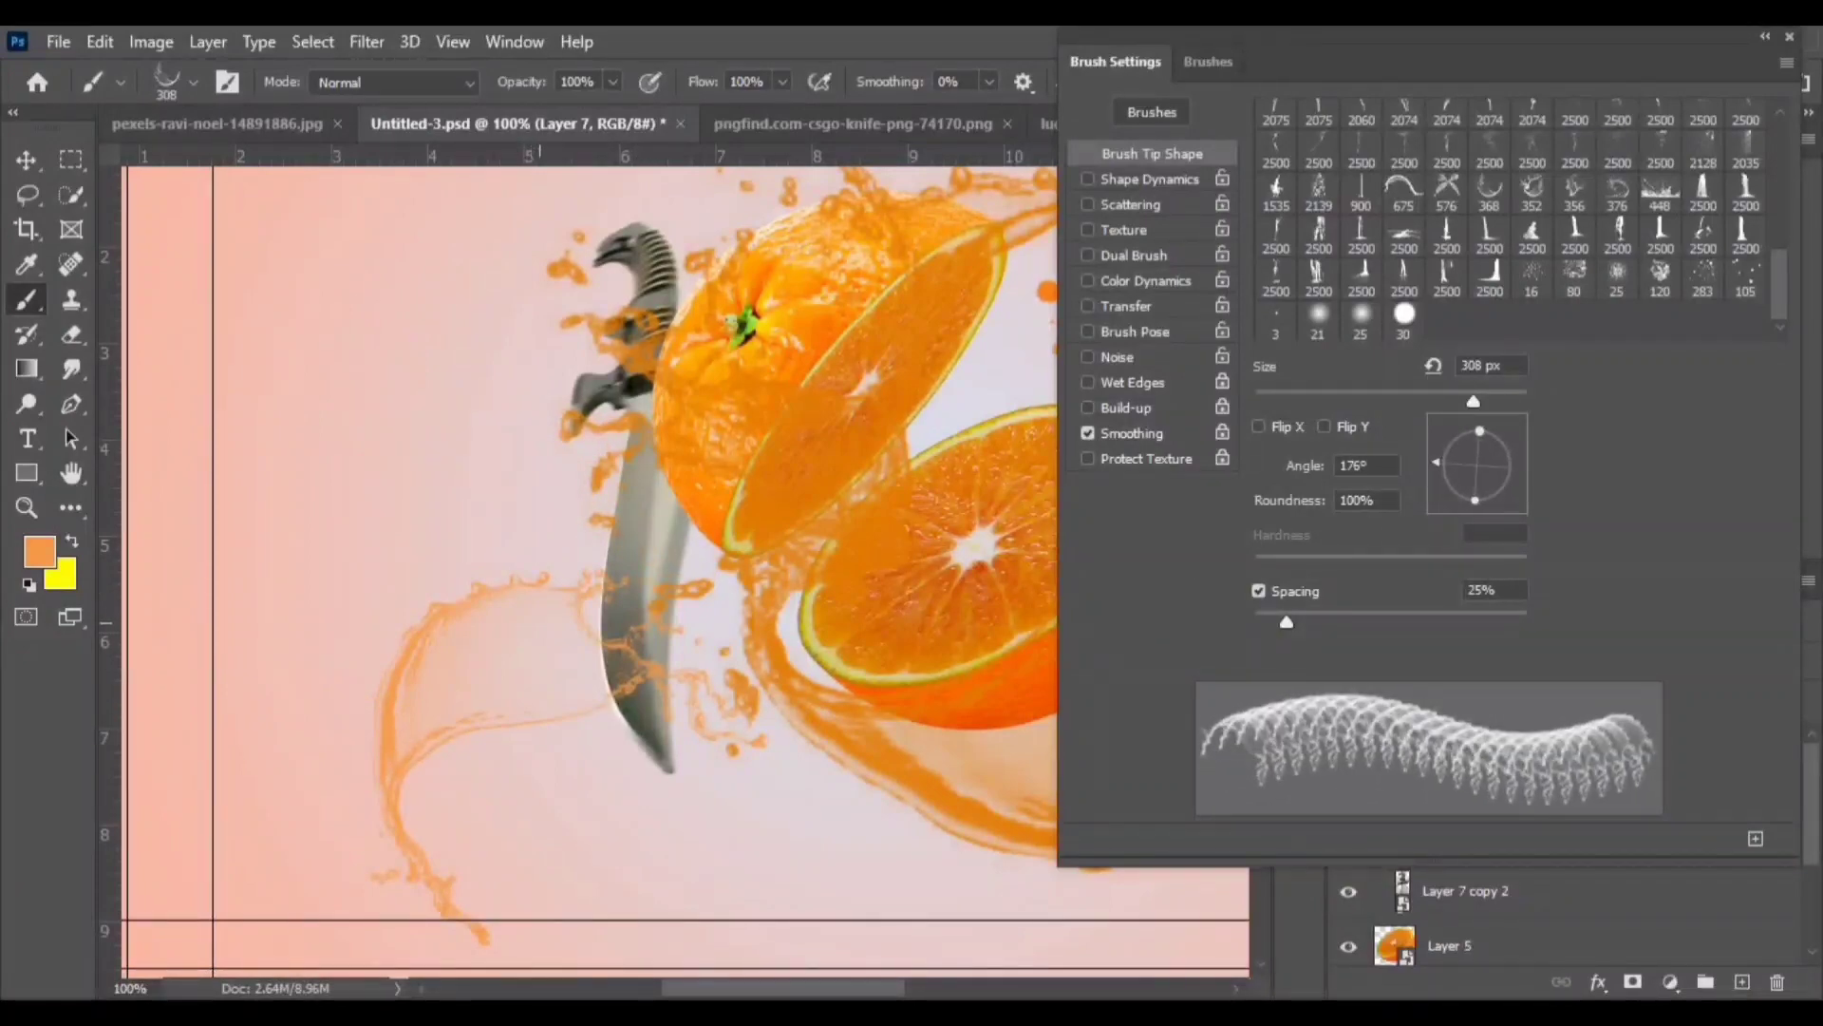
left_click(475, 547)
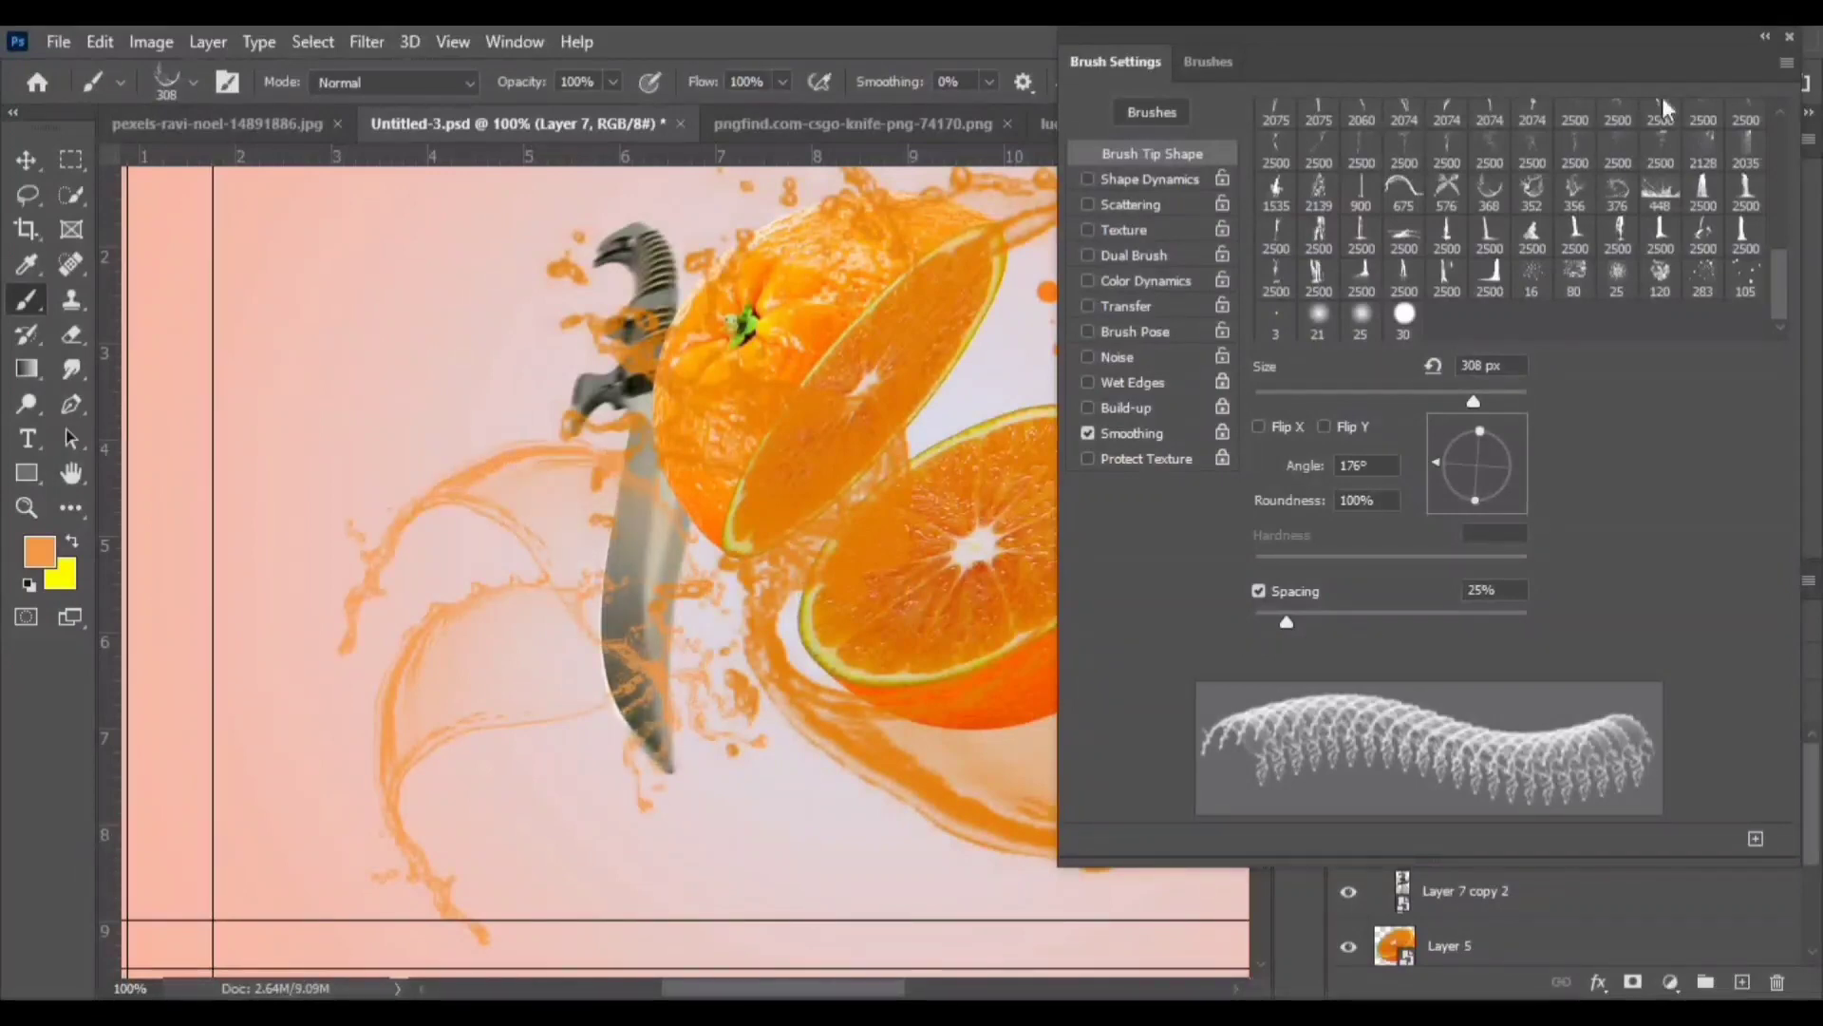
left_click(1765, 36)
left_click(1458, 748)
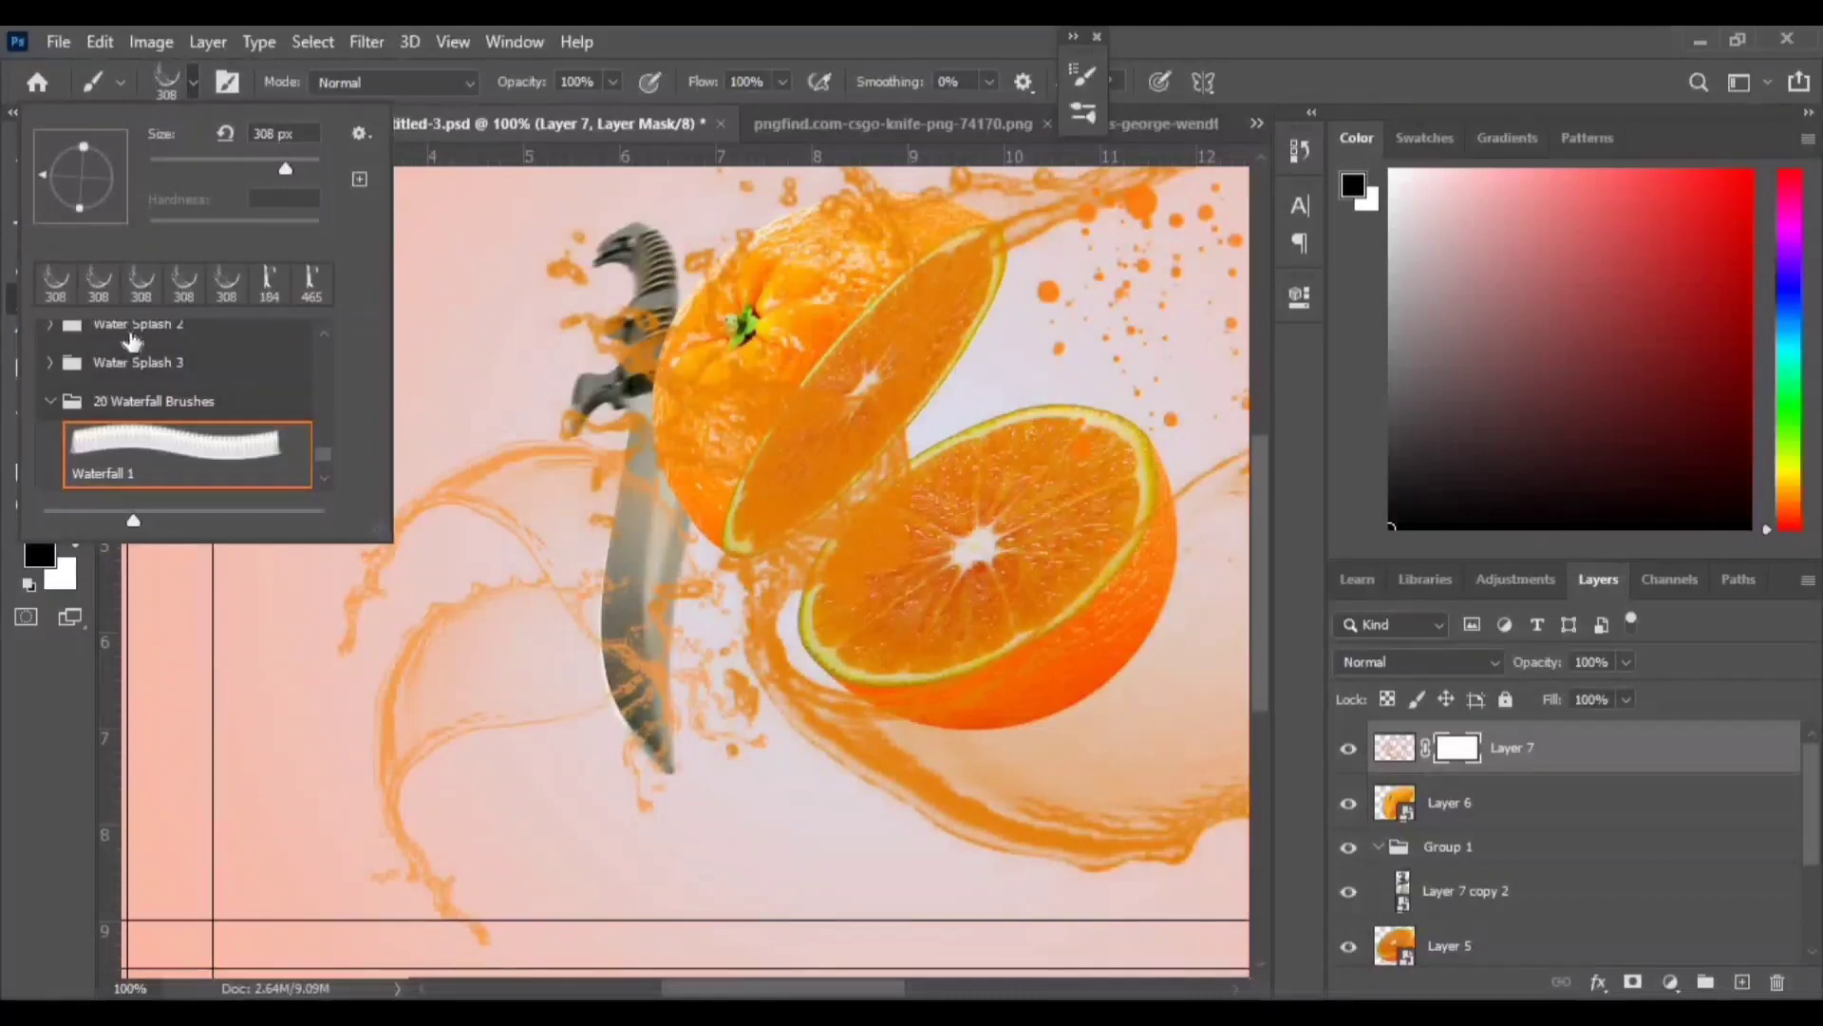
- Pick a Soft Round brush to mask splashes on Layer 7 and zoom out
left_click_drag(323, 454, 324, 348)
double_click(142, 389)
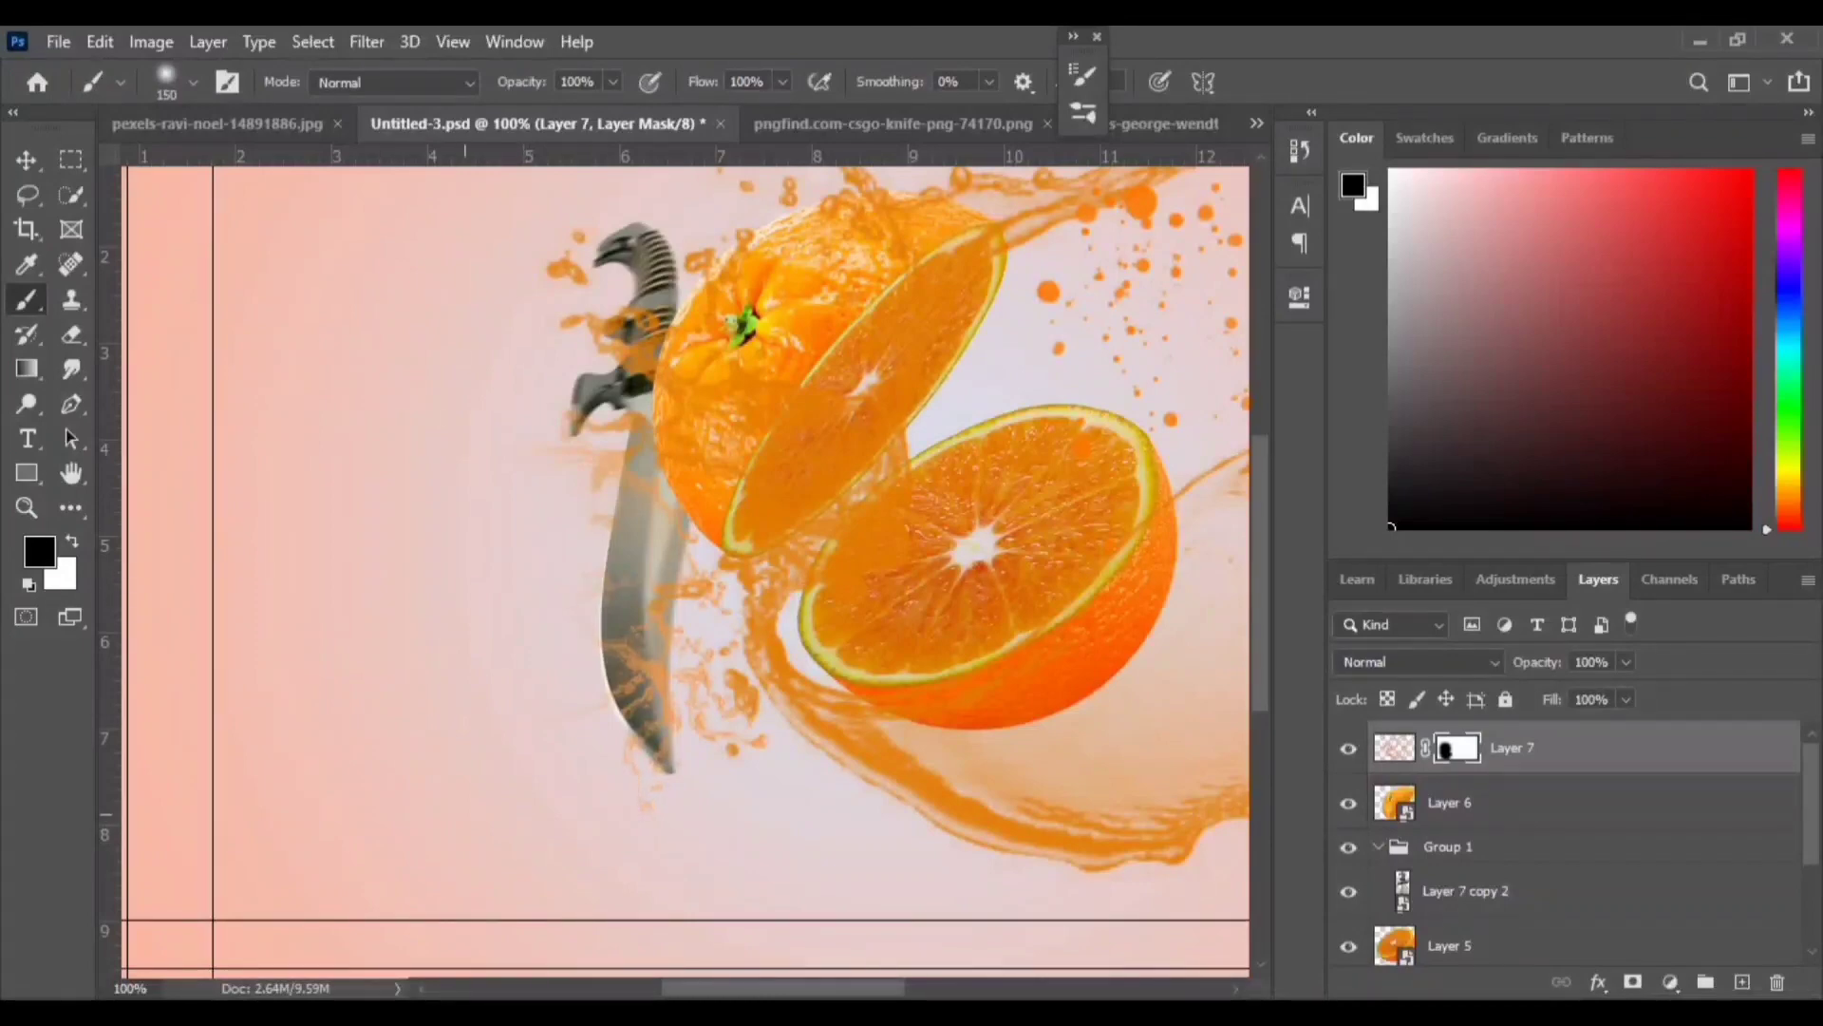
key("ctrl+minus")
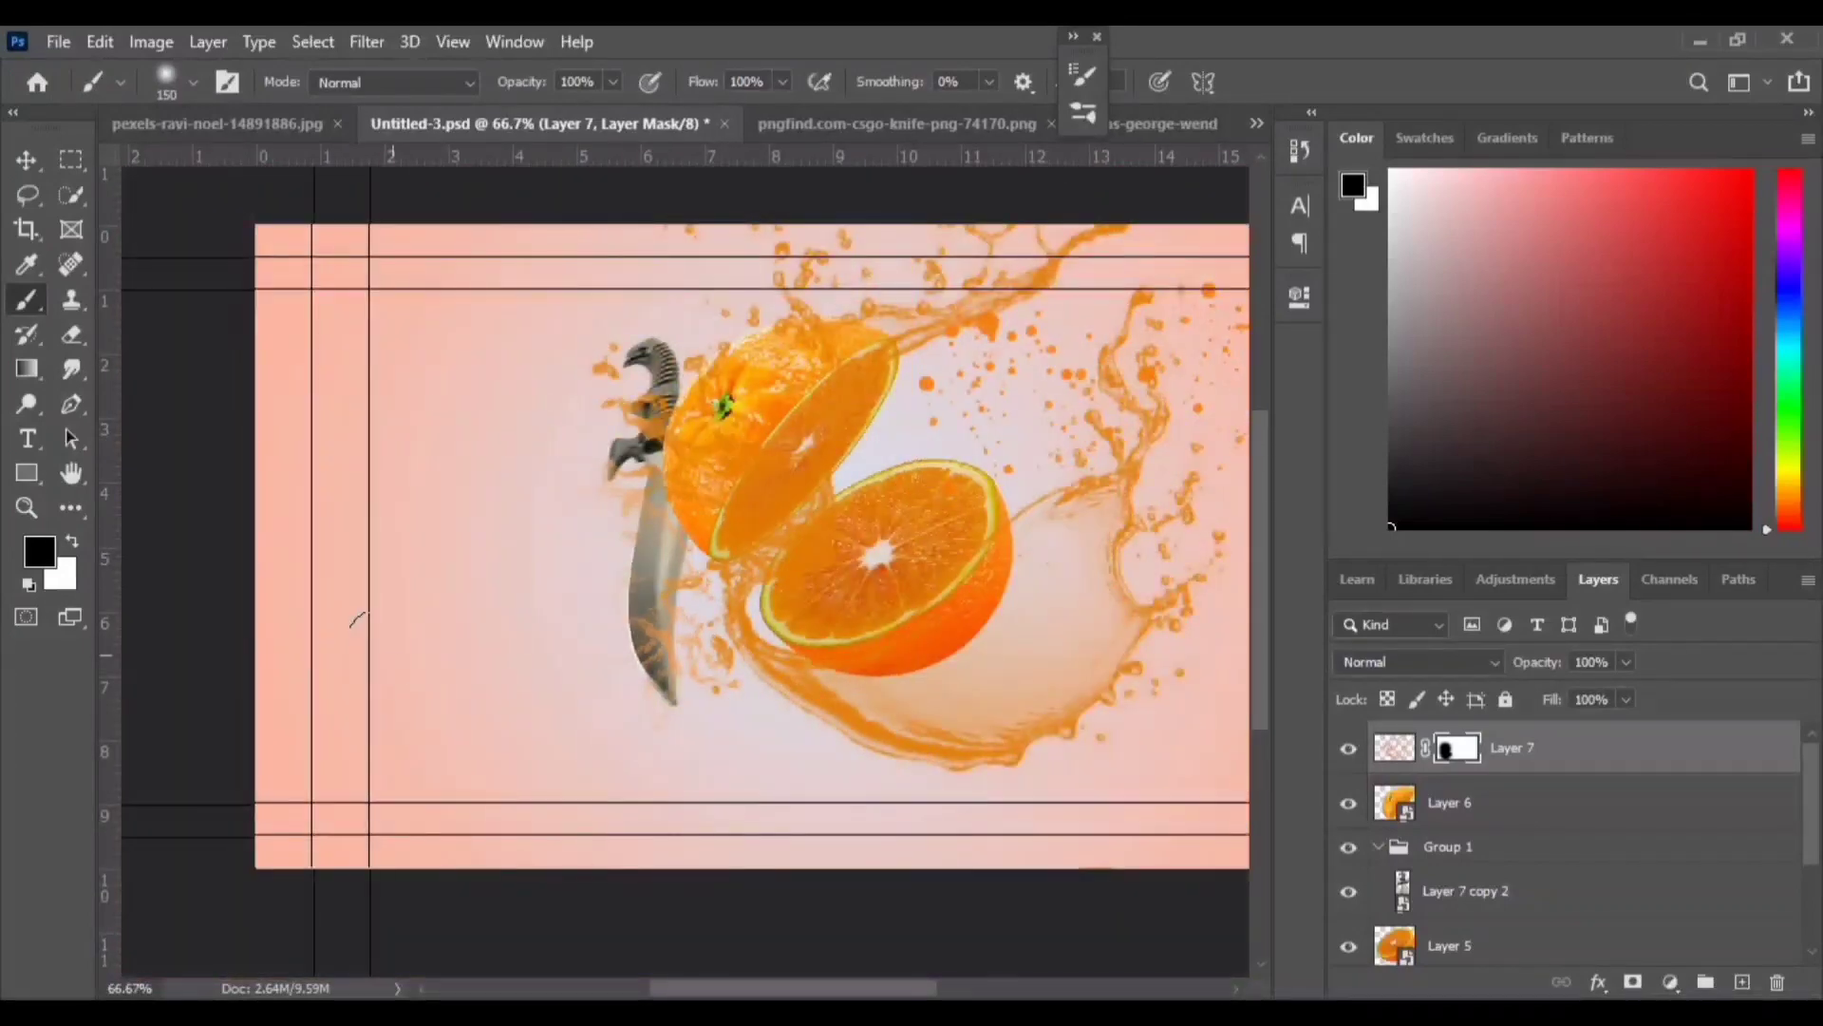
key("ctrl+minus")
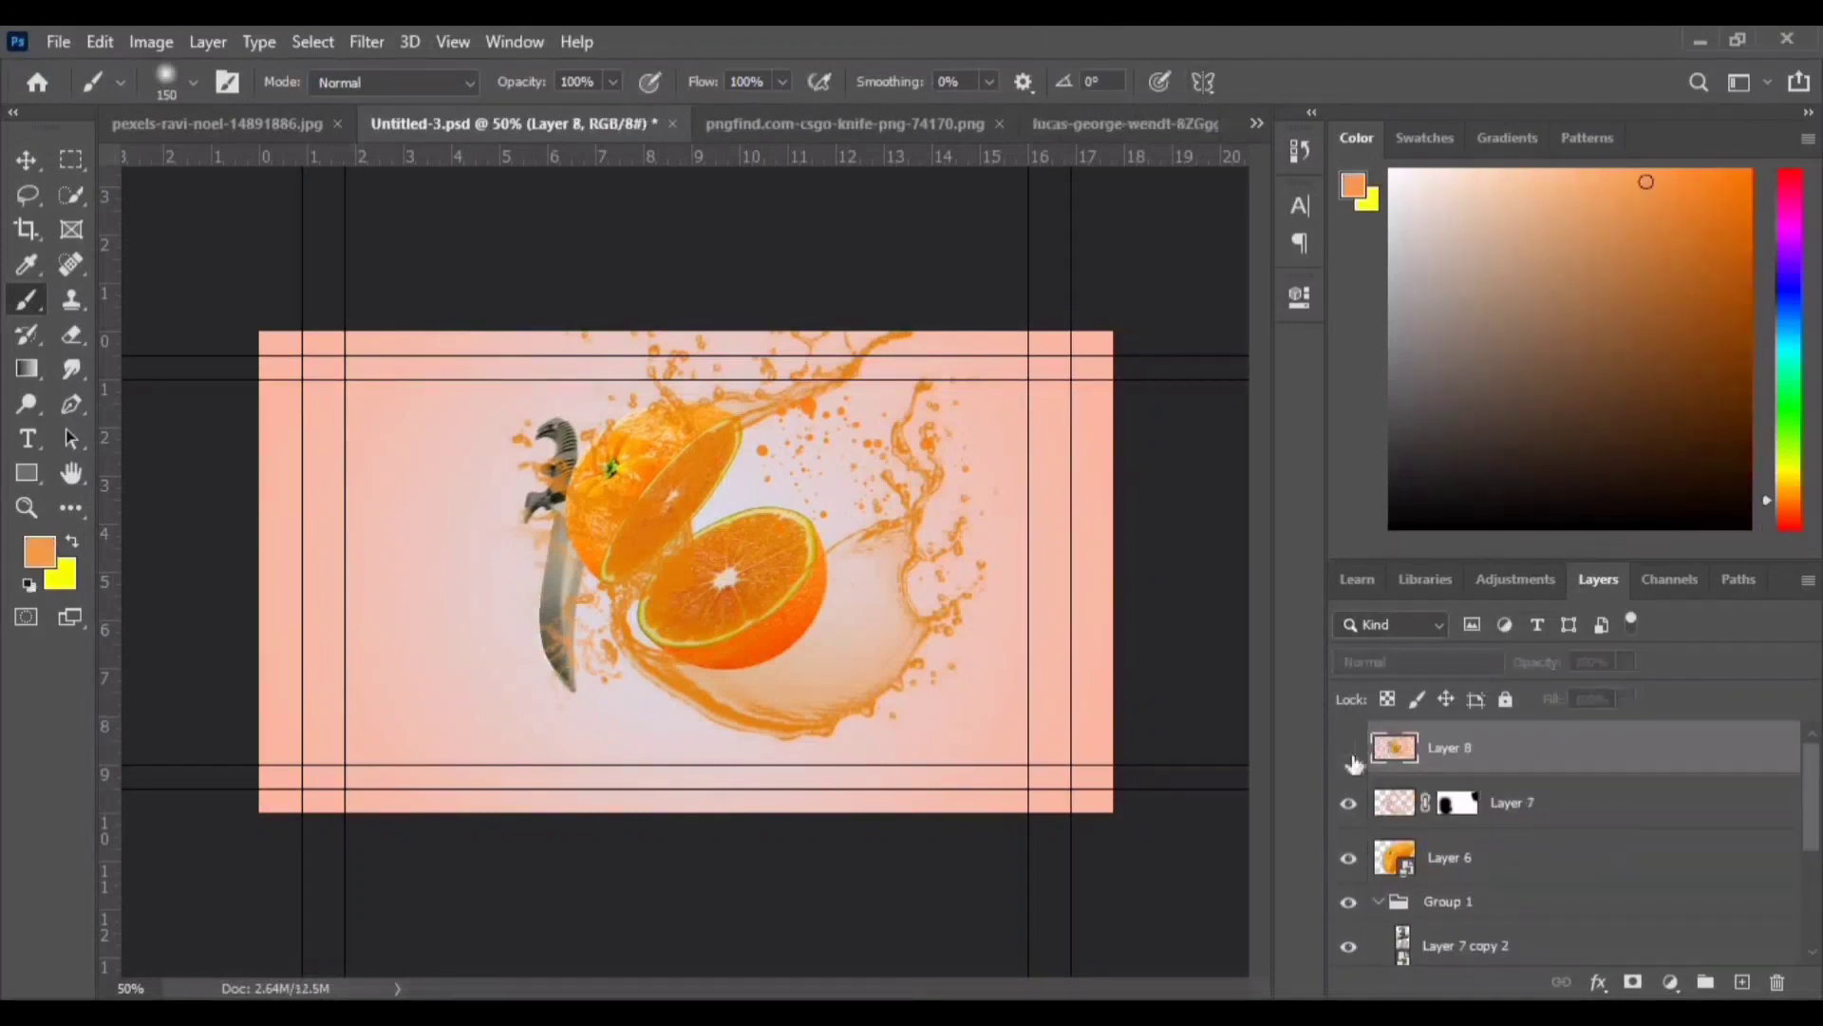
- Make the merged Layer 8 visible and apply the Camera Raw Filter to it
left_click(29, 166)
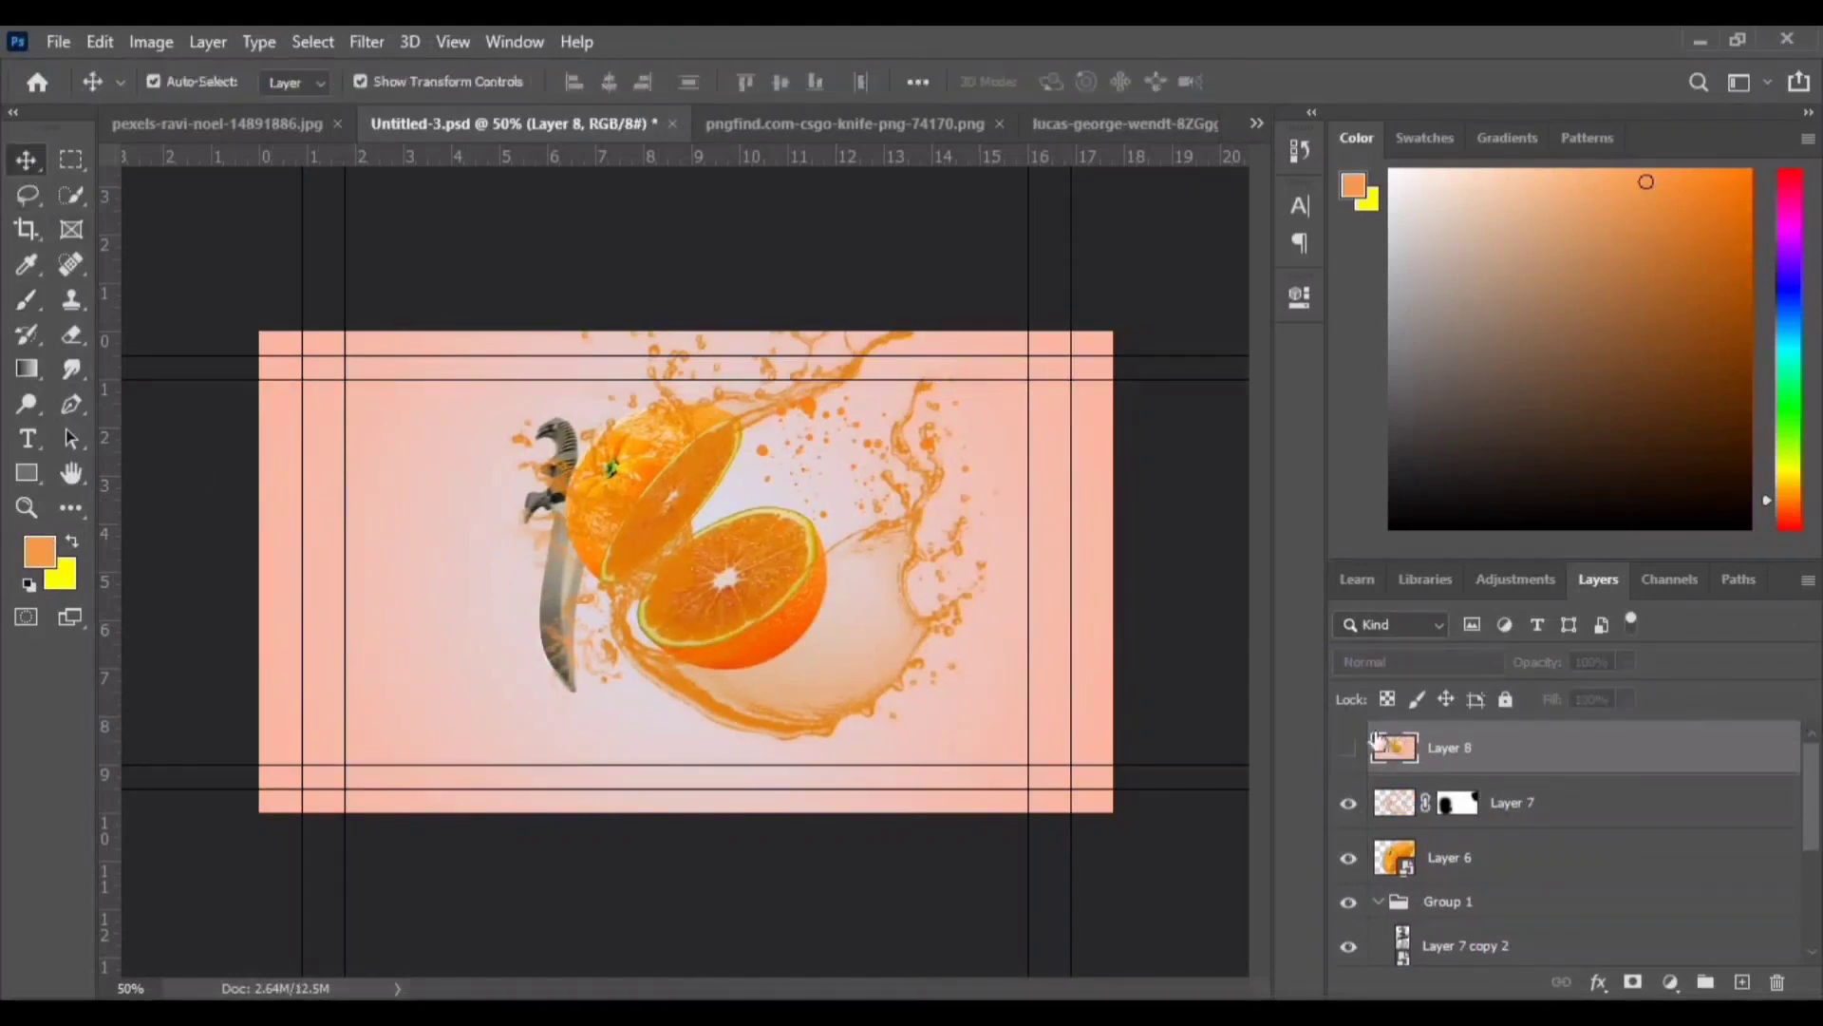
left_click(1347, 751)
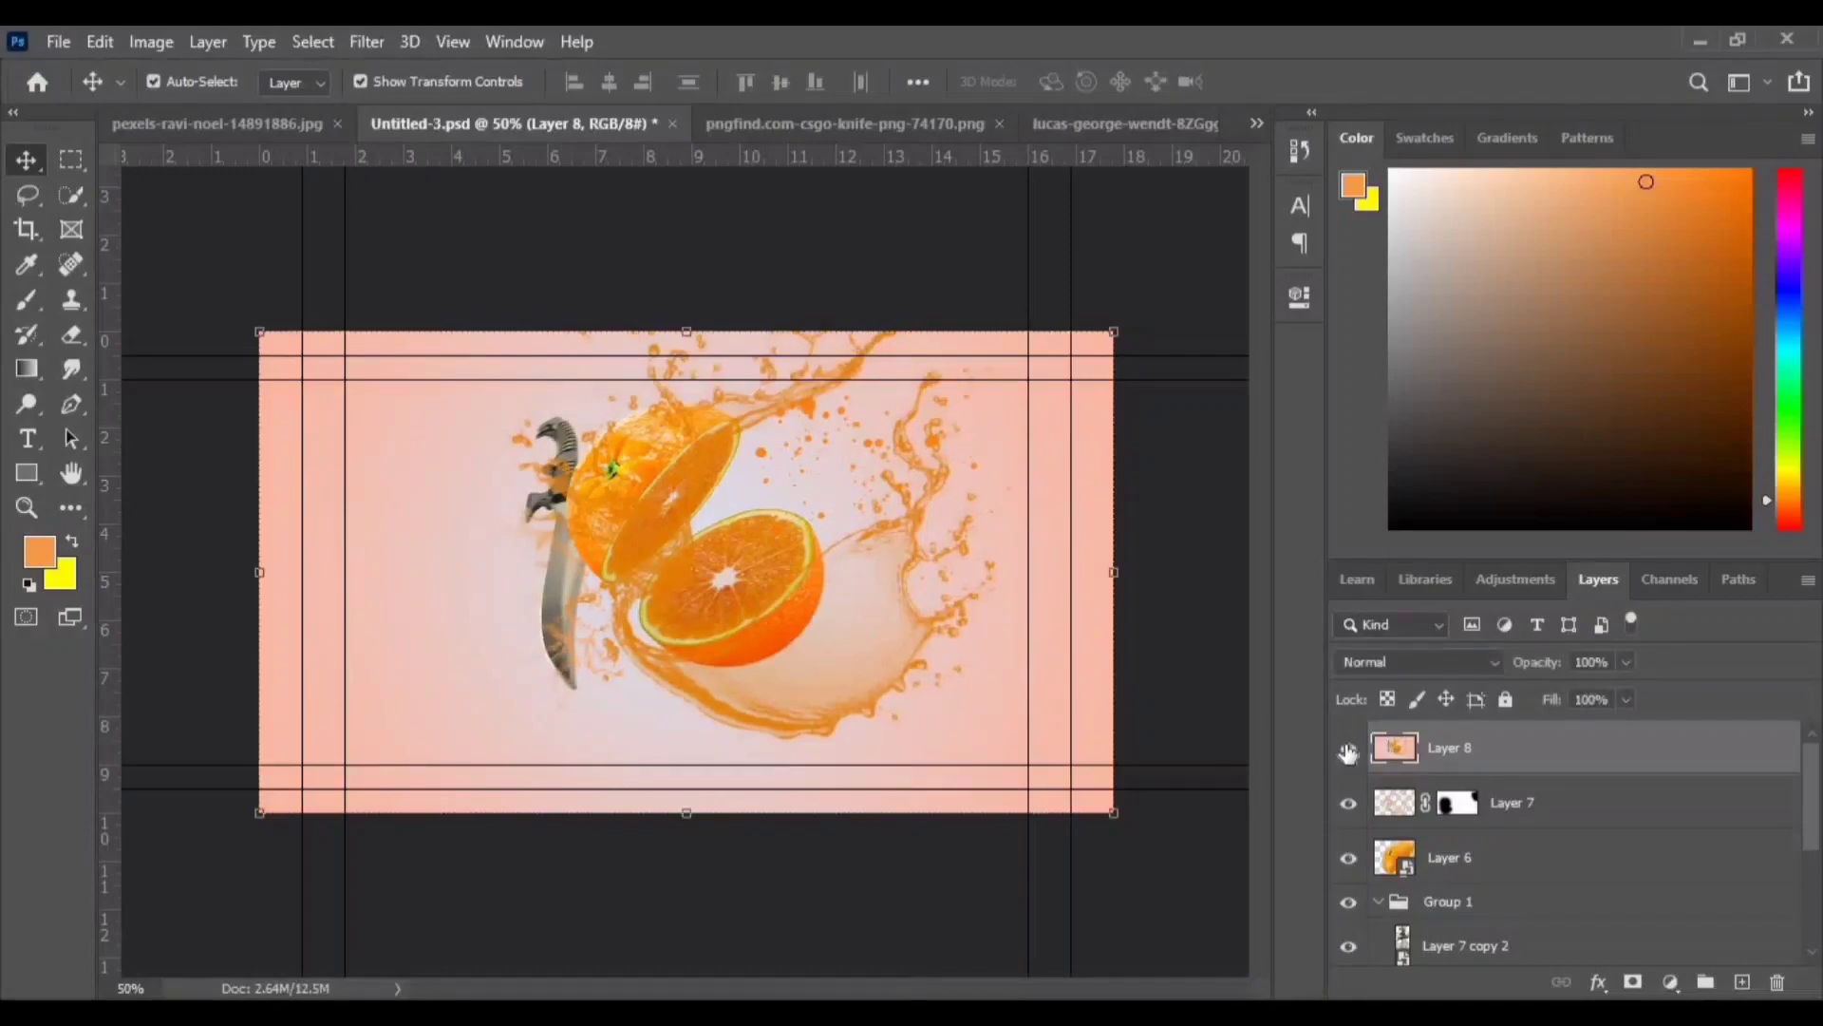
left_click(367, 42)
left_click(434, 207)
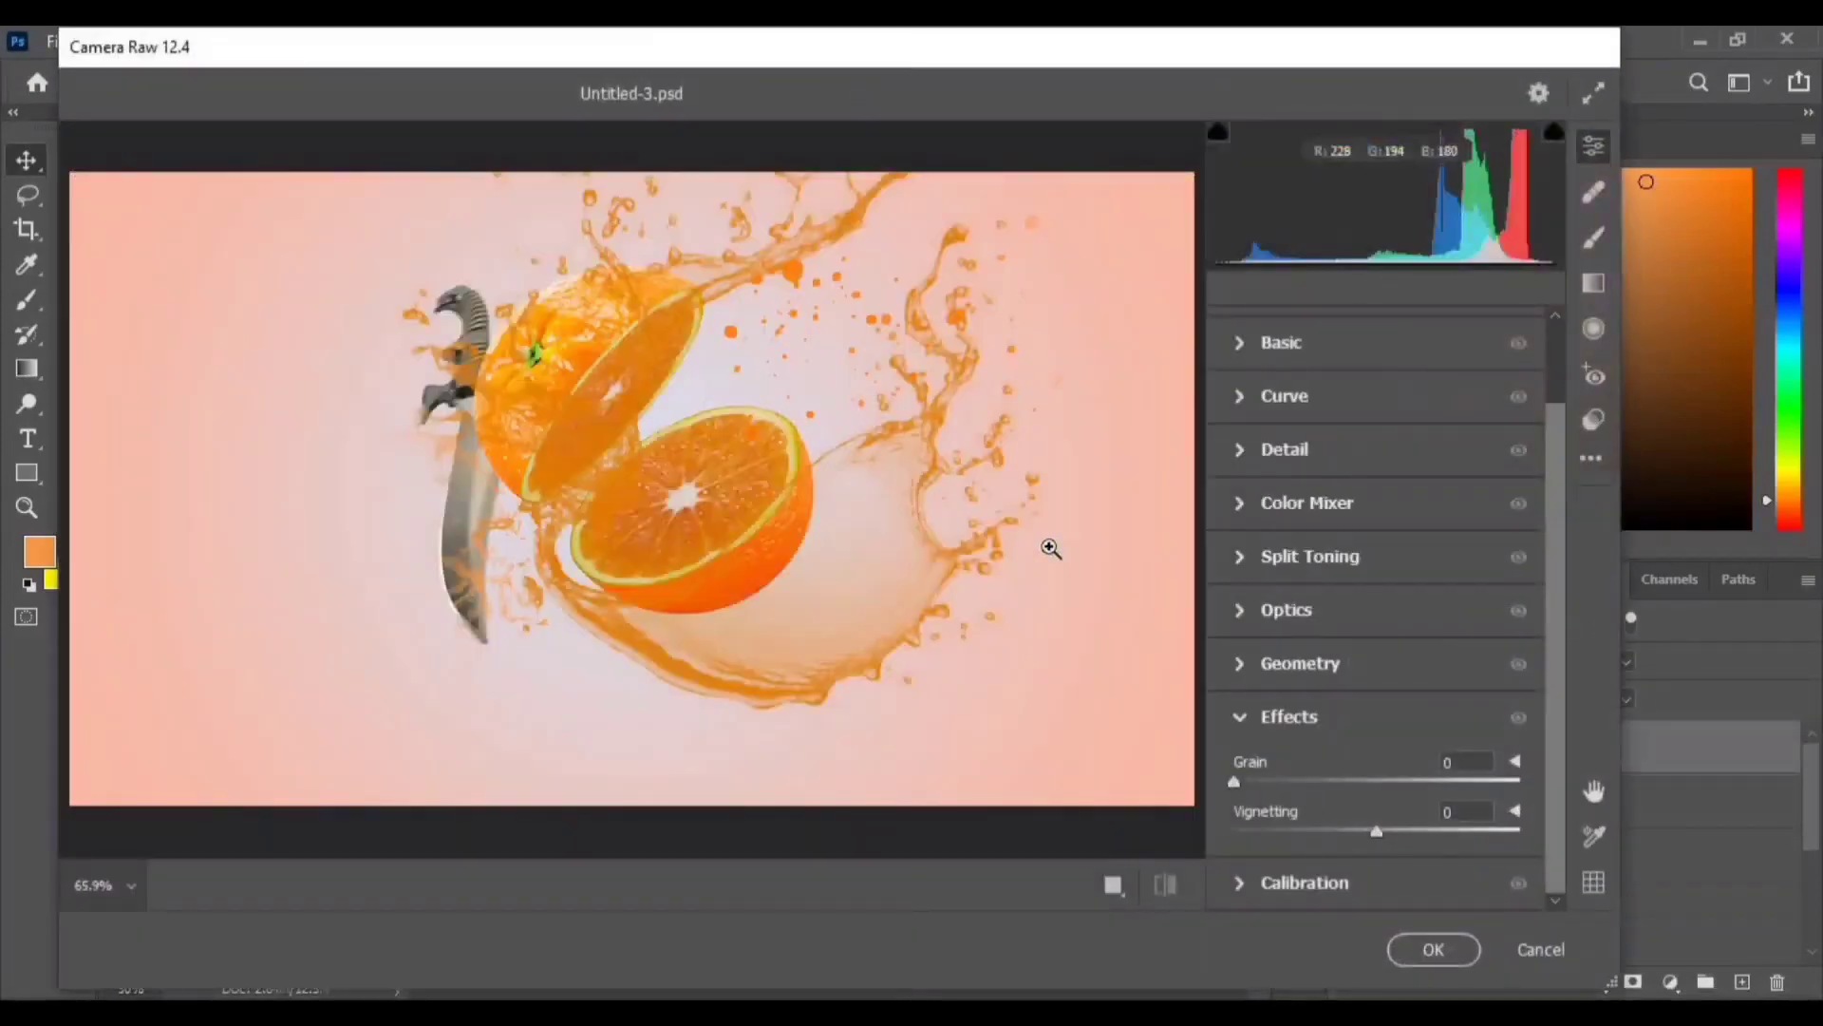
- In Basic, warm the temperature, lower exposure, add contrast and texture, and neutralise saturation
left_click(1283, 442)
mouse_move(1376, 434)
left_mouse_down()
mouse_move(1349, 436)
mouse_move(1374, 434)
left_mouse_up()
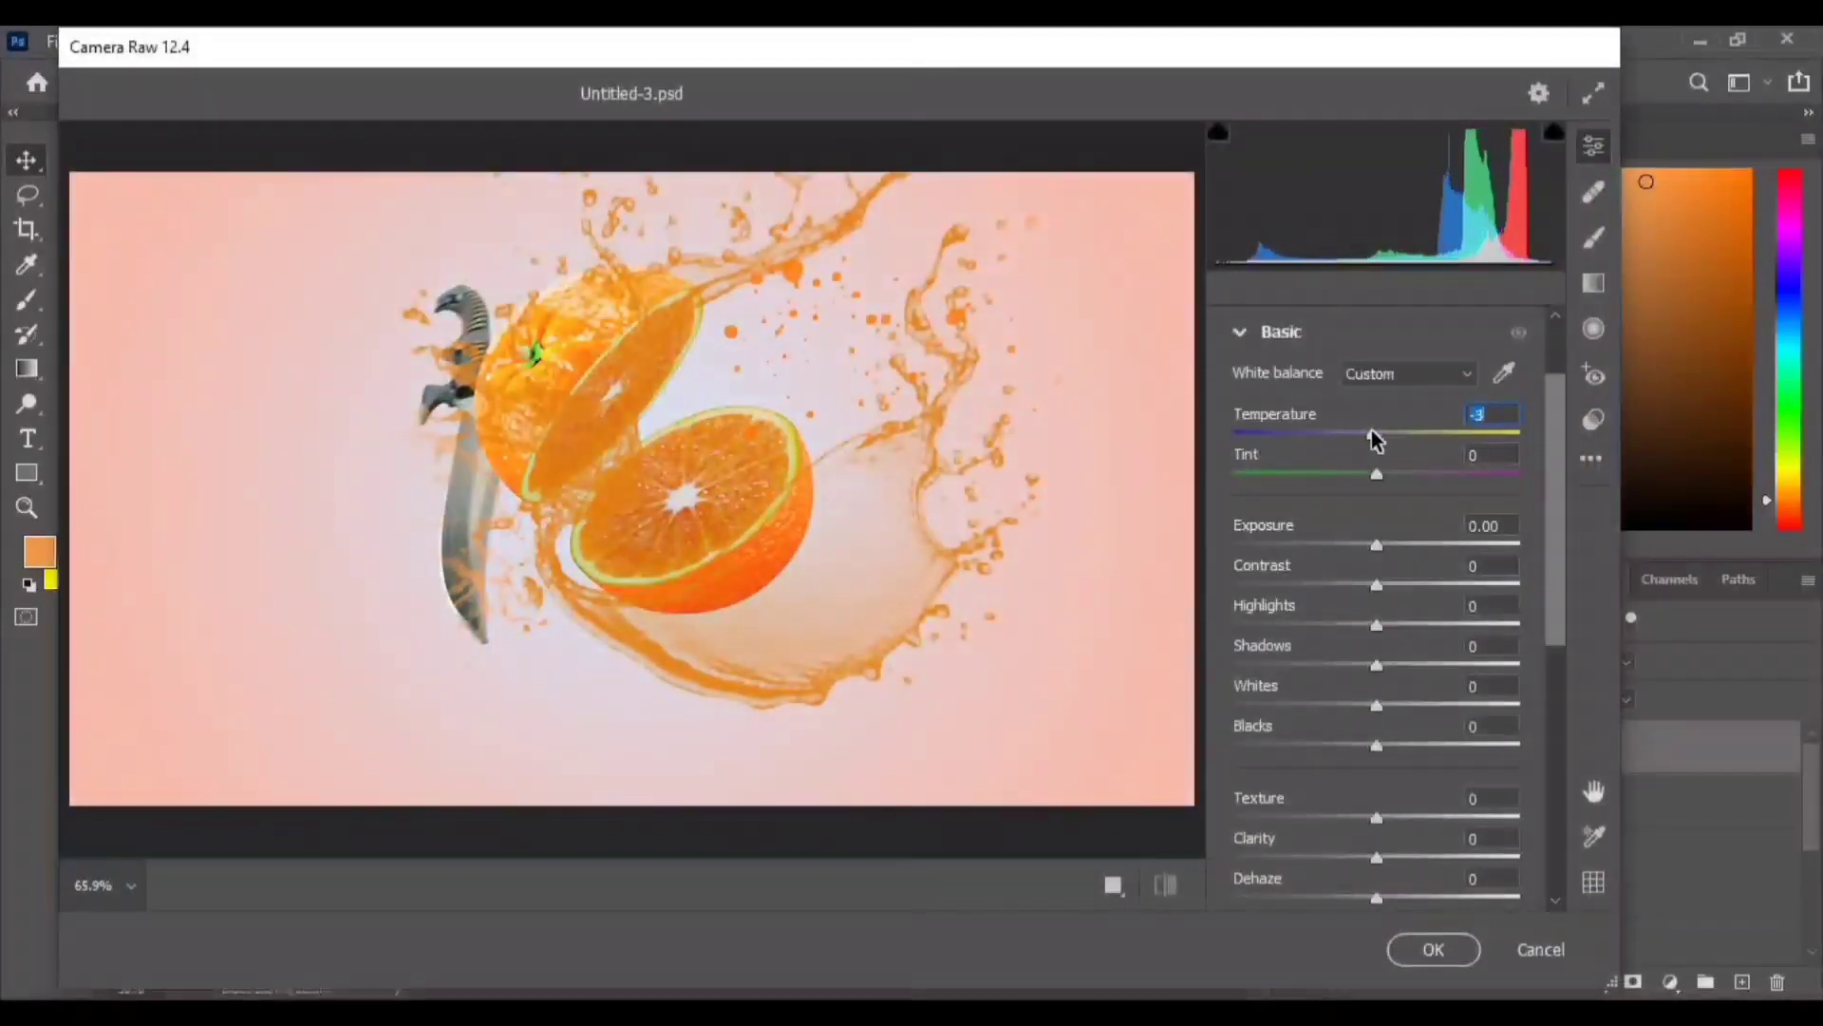
mouse_move(1376, 545)
left_mouse_down()
mouse_move(1394, 587)
mouse_move(1358, 570)
mouse_move(1367, 642)
mouse_move(1446, 689)
mouse_move(1426, 705)
mouse_move(1382, 665)
mouse_move(1413, 725)
mouse_move(1379, 724)
mouse_move(1532, 568)
left_mouse_up()
scroll(1383, 596, "down", 1)
scroll(1370, 703, "down", 1)
scroll(1425, 705, "down", 1)
scroll(1379, 725, "down", 4)
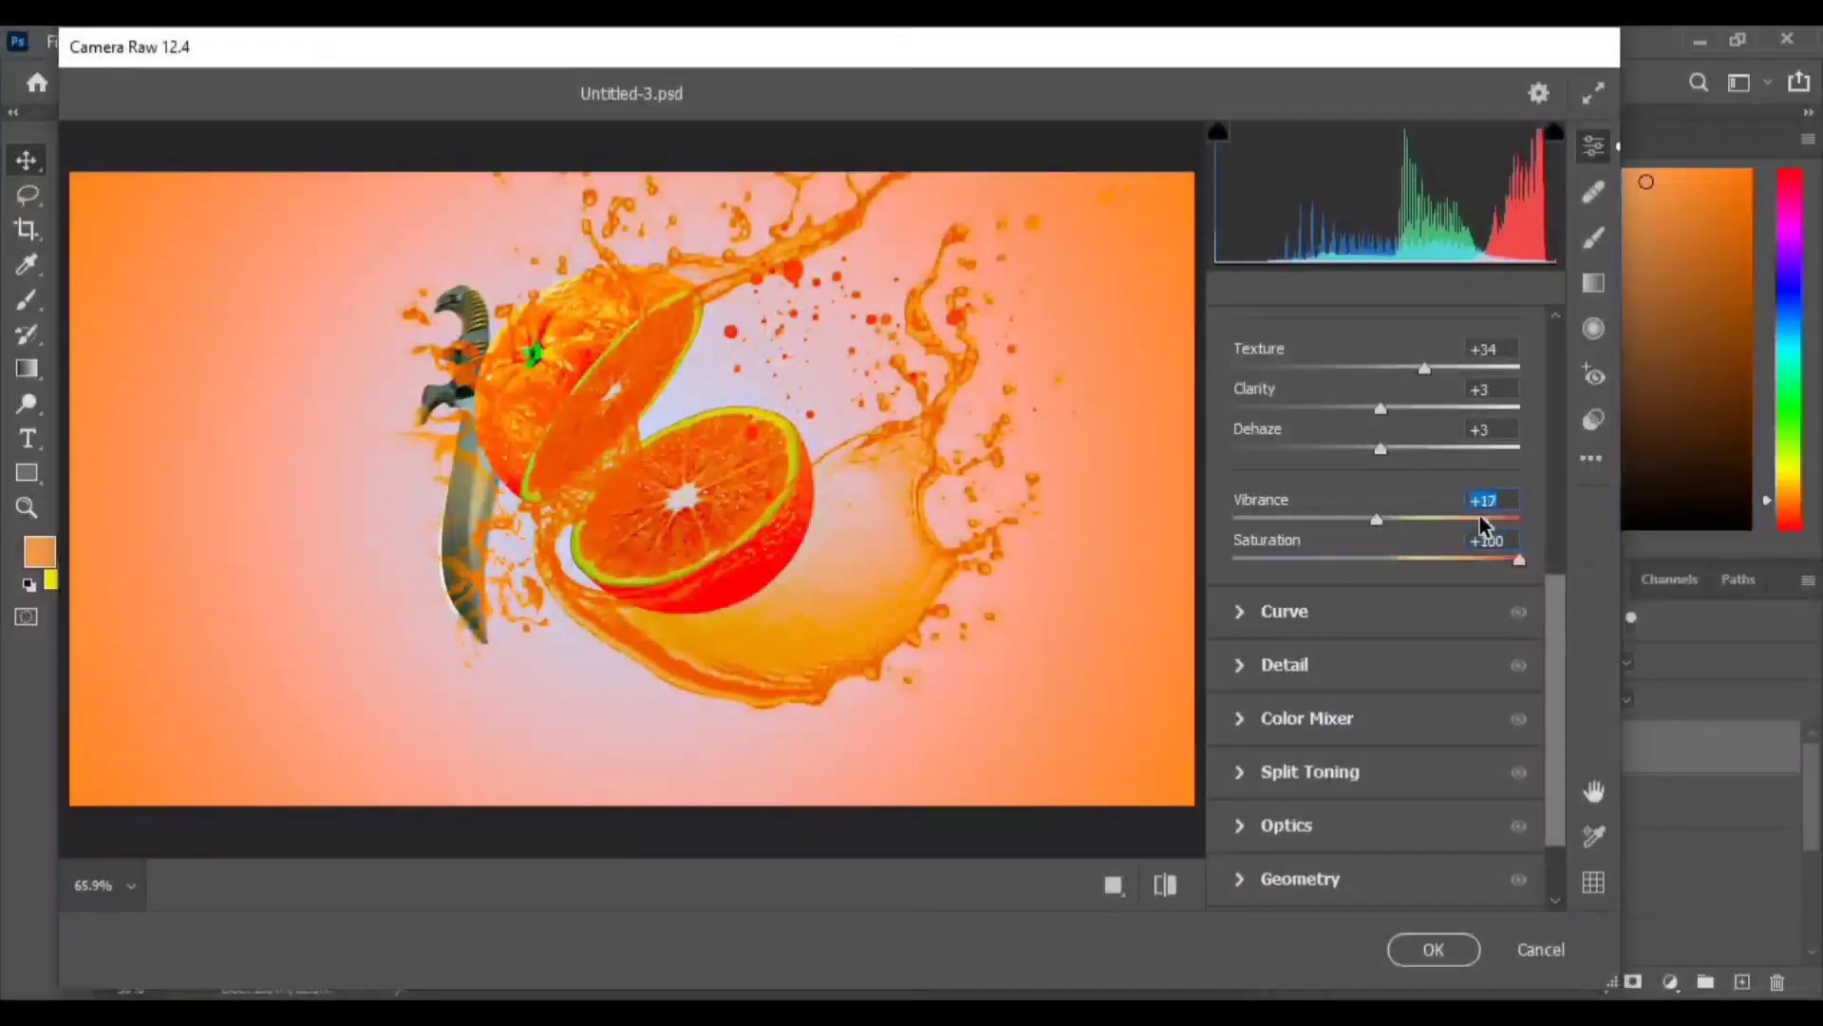
left_click(1384, 560)
- Lift the tone curve Darks to +27
left_click(1349, 611)
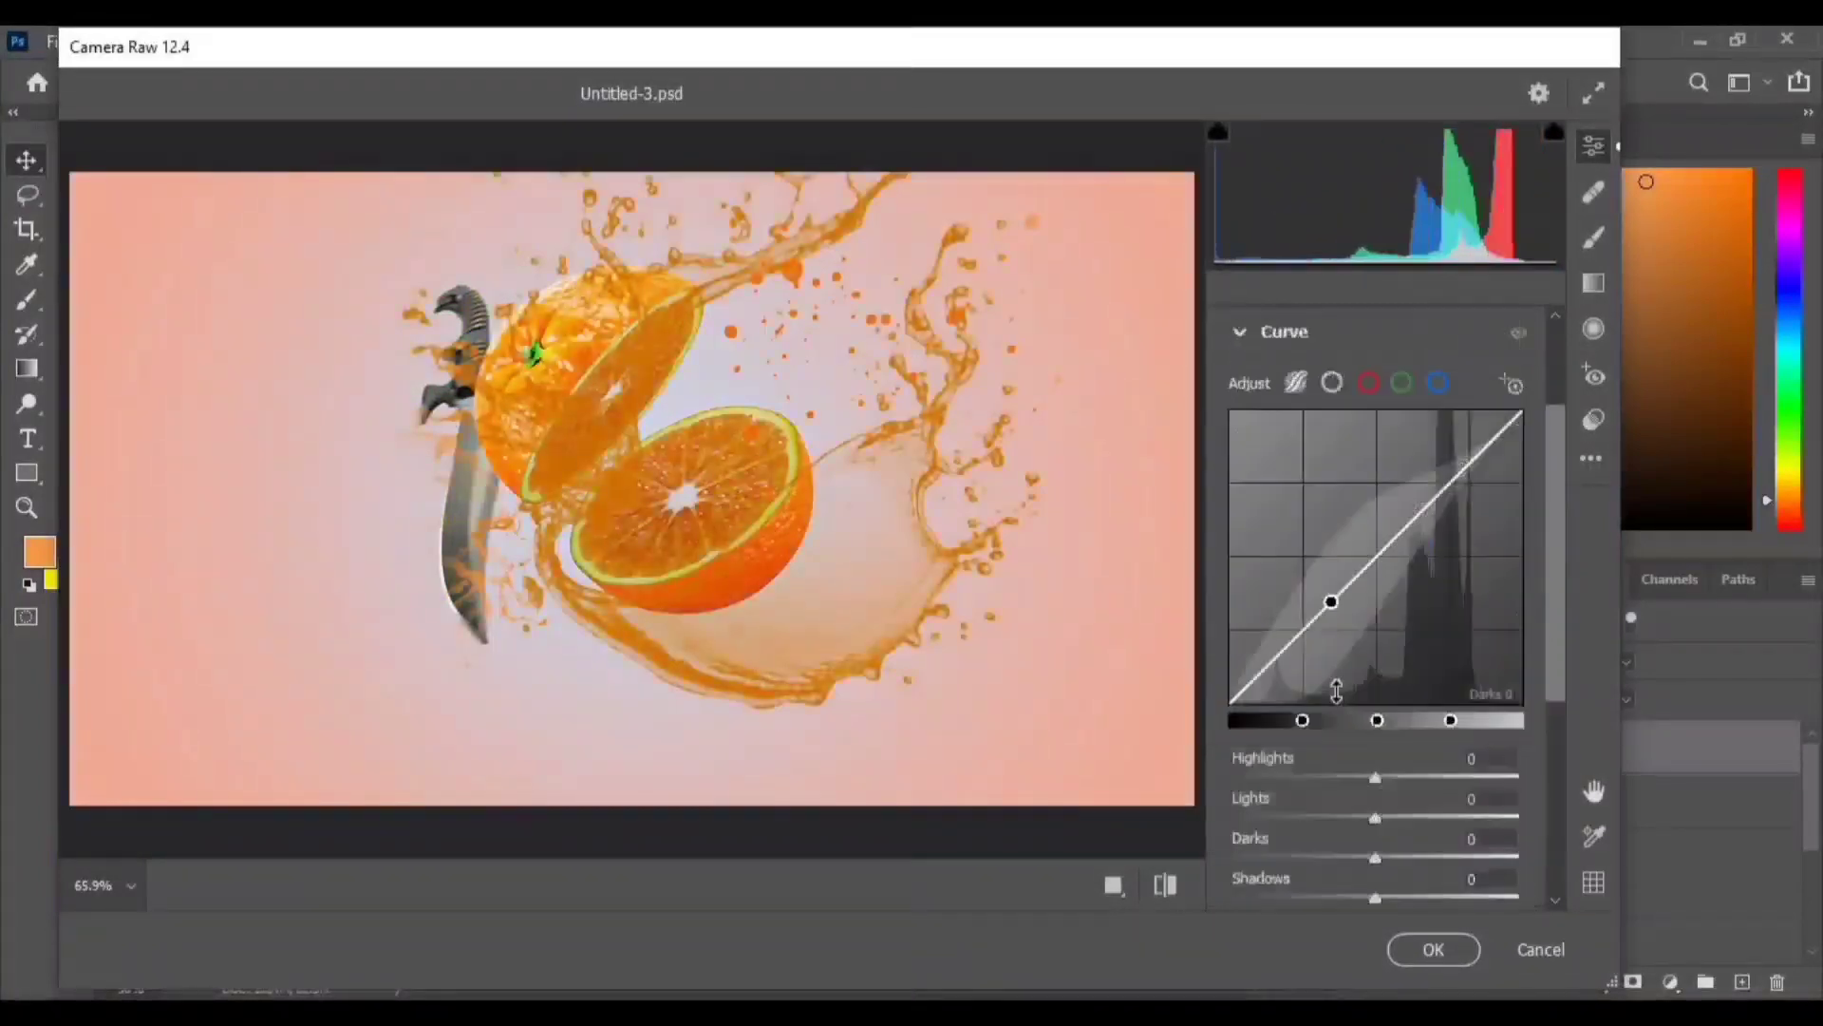
left_click_drag(1376, 778, 1365, 778)
scroll(1371, 692, "down", 2)
left_click_drag(1375, 689, 1415, 730)
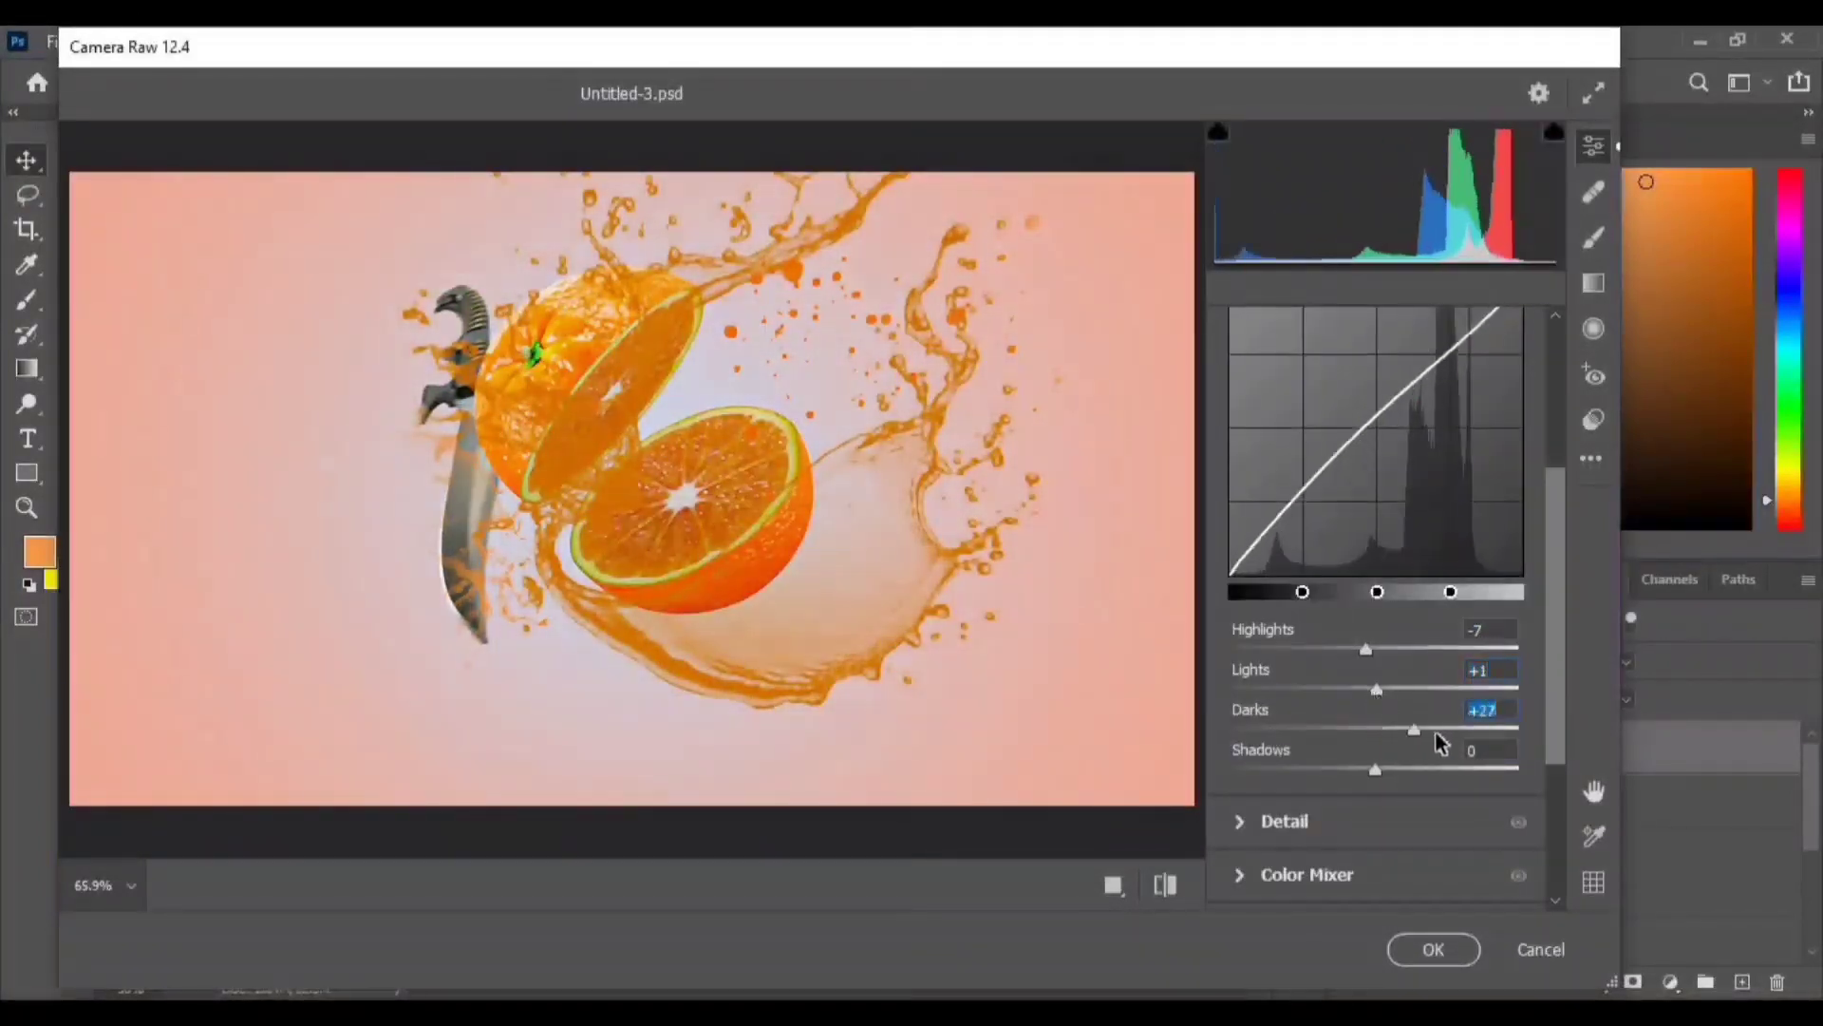
scroll(1441, 743, "down", 1)
- Set sharpening to 18 and shift hues to Yellows -31, Reds -3, Oranges -2
left_click(1284, 753)
scroll(1245, 693, "down", 1)
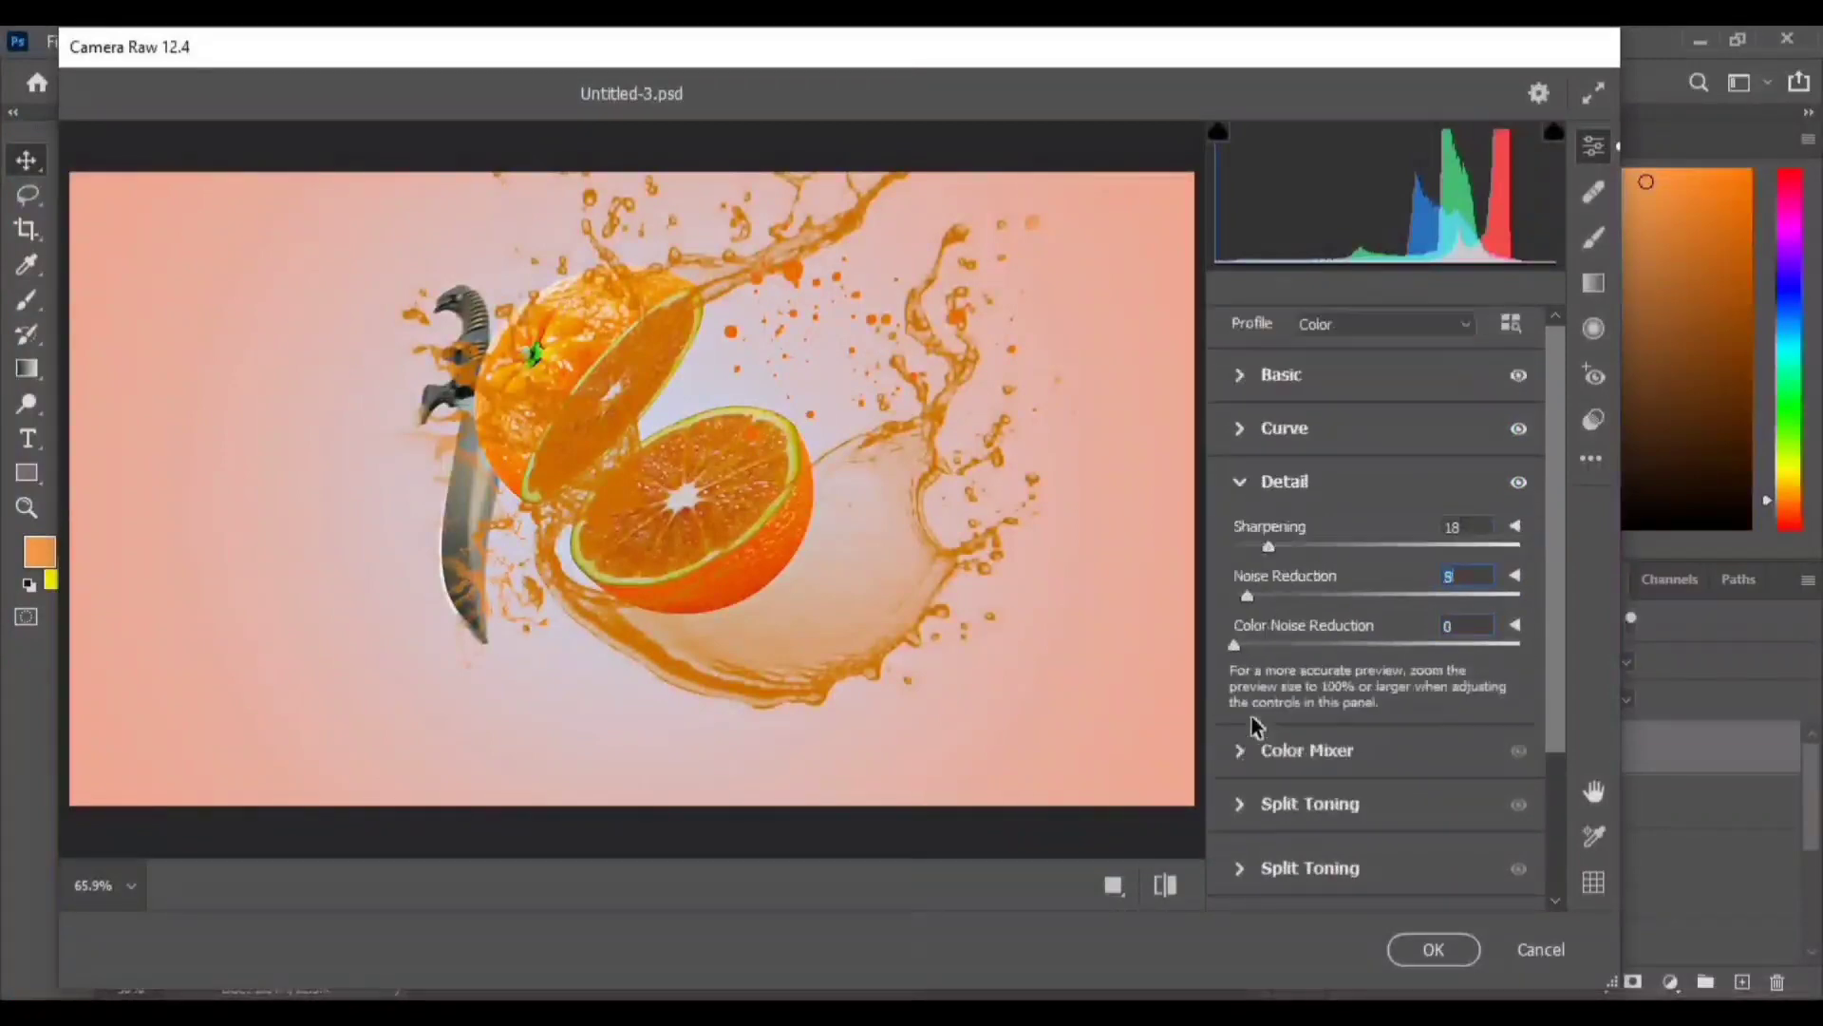
left_click(1292, 749)
mouse_move(1377, 544)
left_mouse_down()
mouse_move(1286, 579)
mouse_move(1374, 583)
mouse_move(1353, 624)
left_mouse_up()
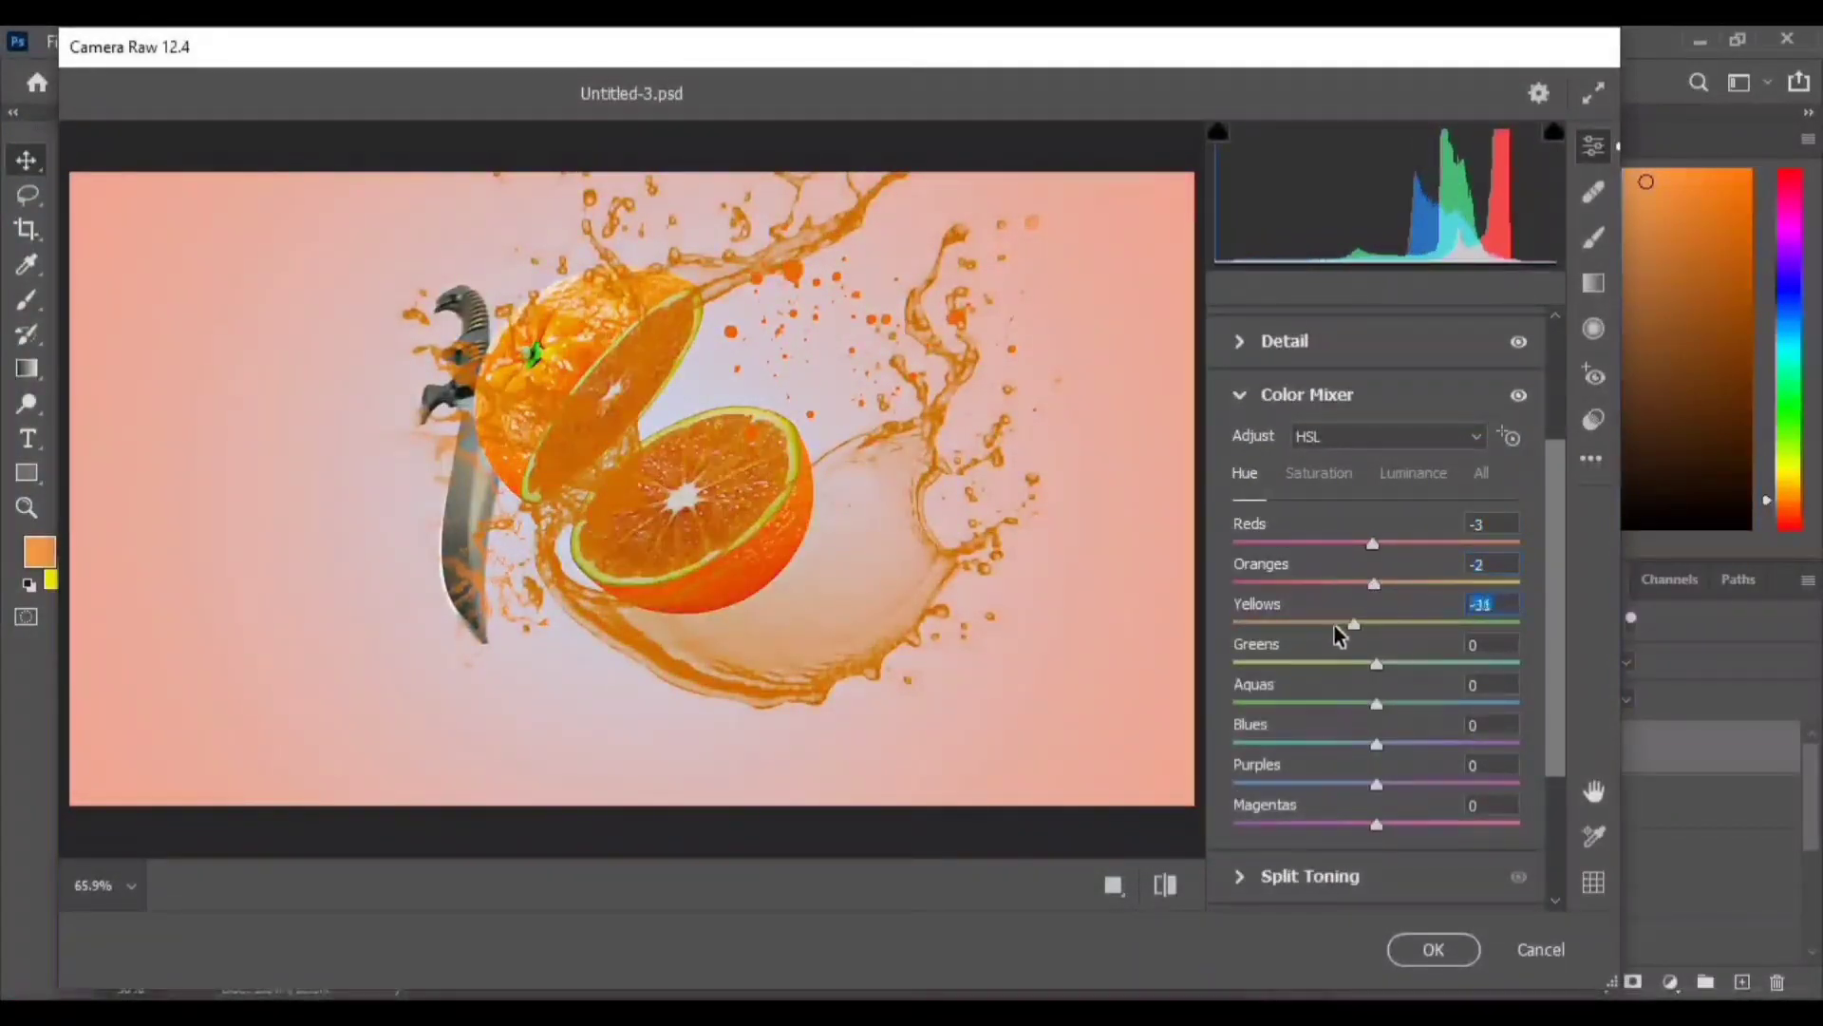
- Set split-toning highlights to hue 40, saturation 10, with balance 16
scroll(1363, 631, "down", 1)
left_click(1363, 751)
left_click_drag(1235, 576, 1437, 575)
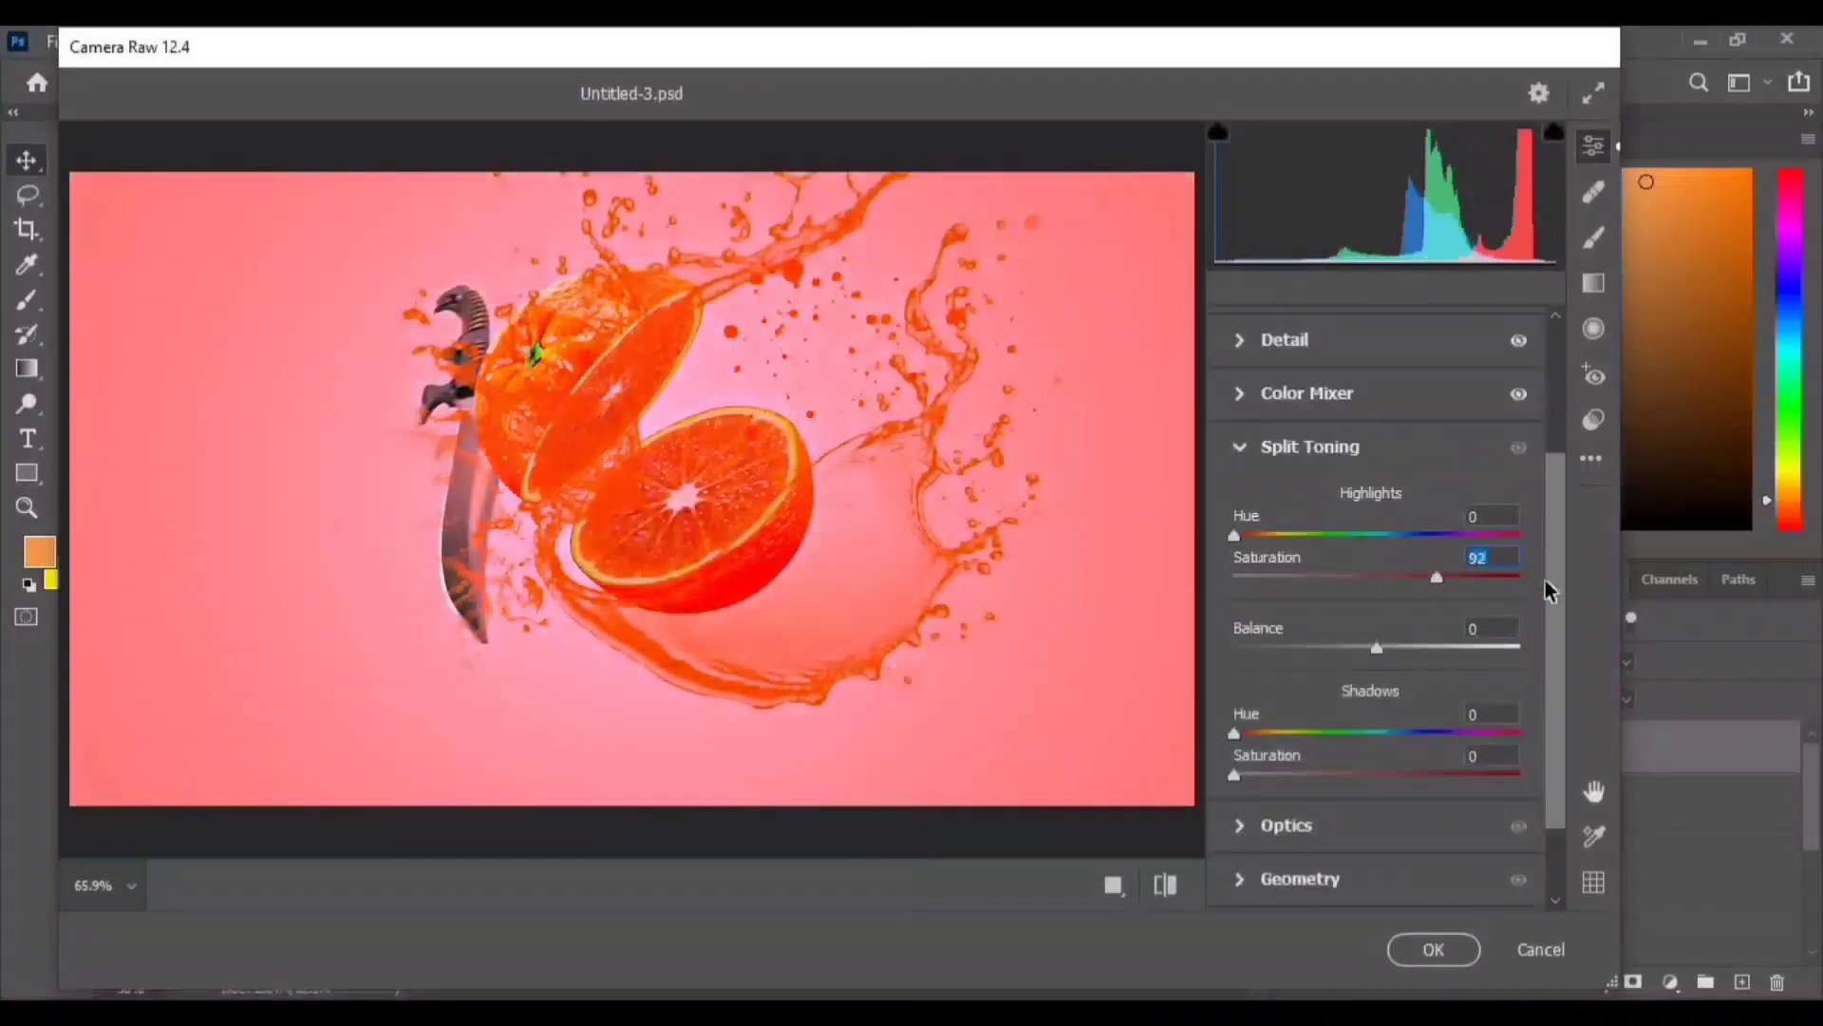
left_click(1266, 535)
left_click(1277, 577)
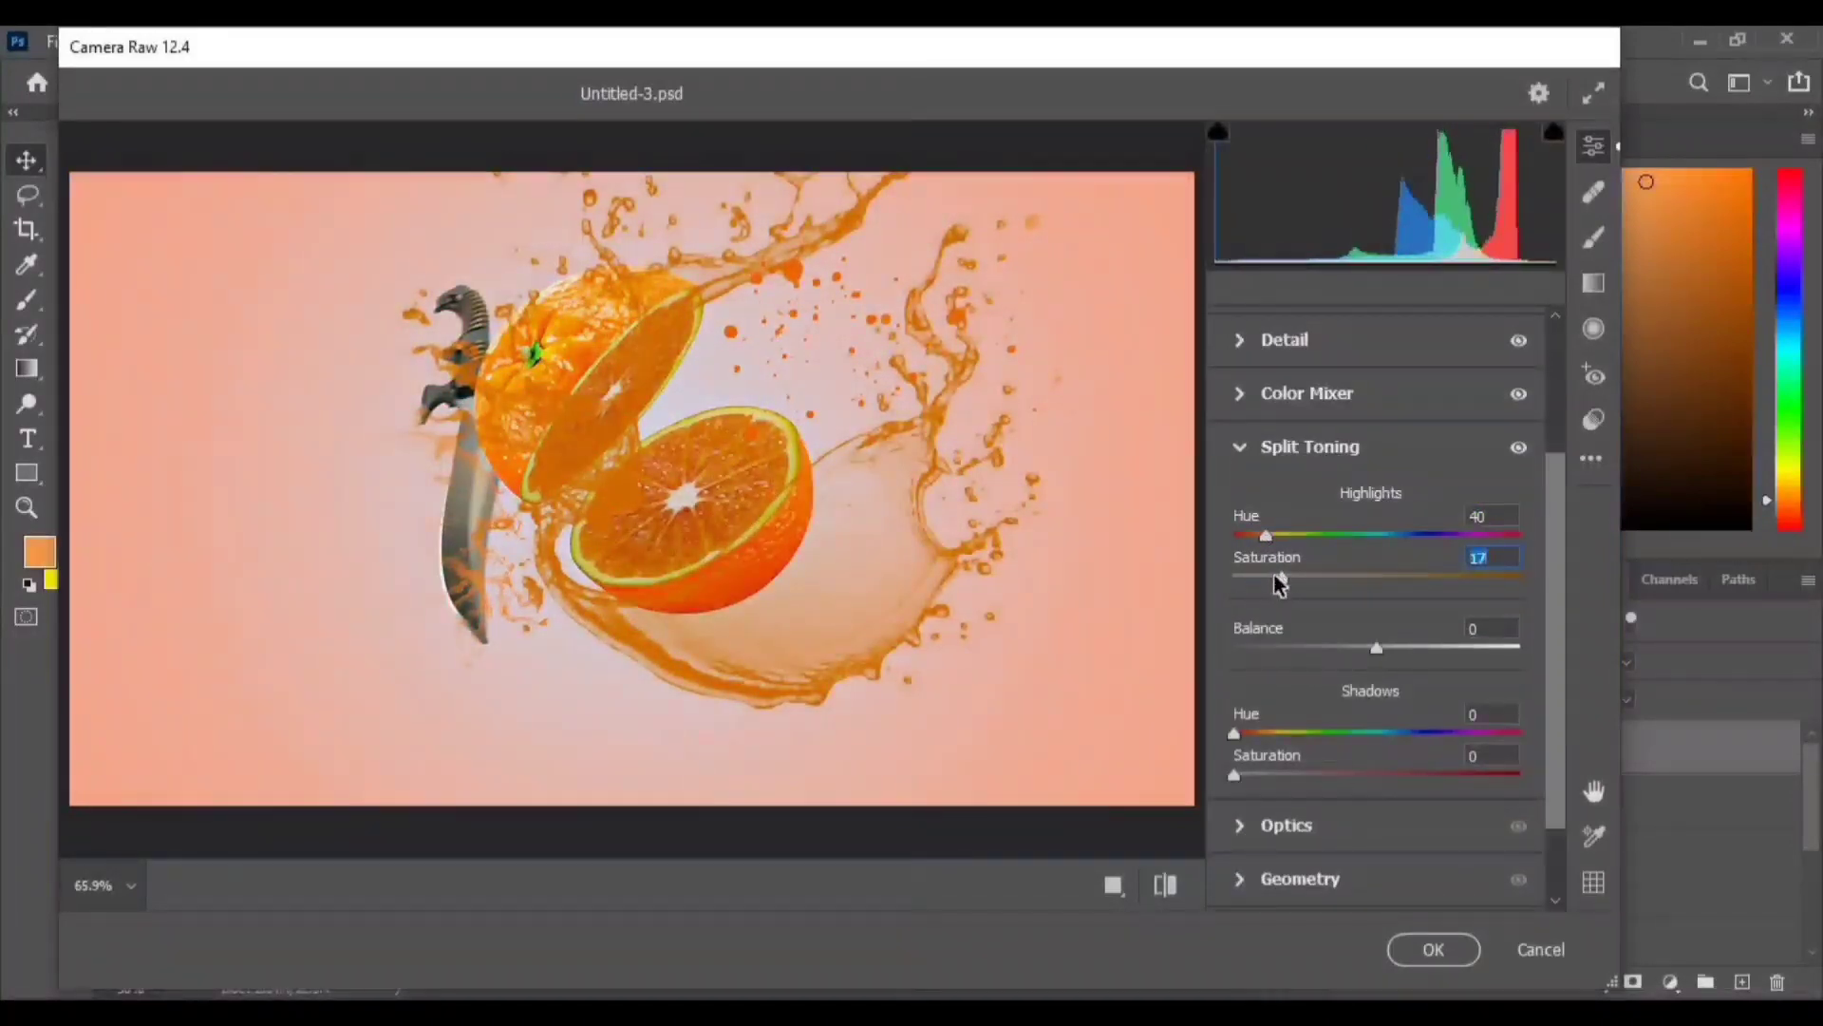
left_click_drag(1277, 576, 1263, 576)
mouse_move(1377, 648)
left_mouse_down()
mouse_move(1497, 647)
mouse_move(1399, 647)
left_mouse_up()
left_click_drag(1235, 775, 1520, 775)
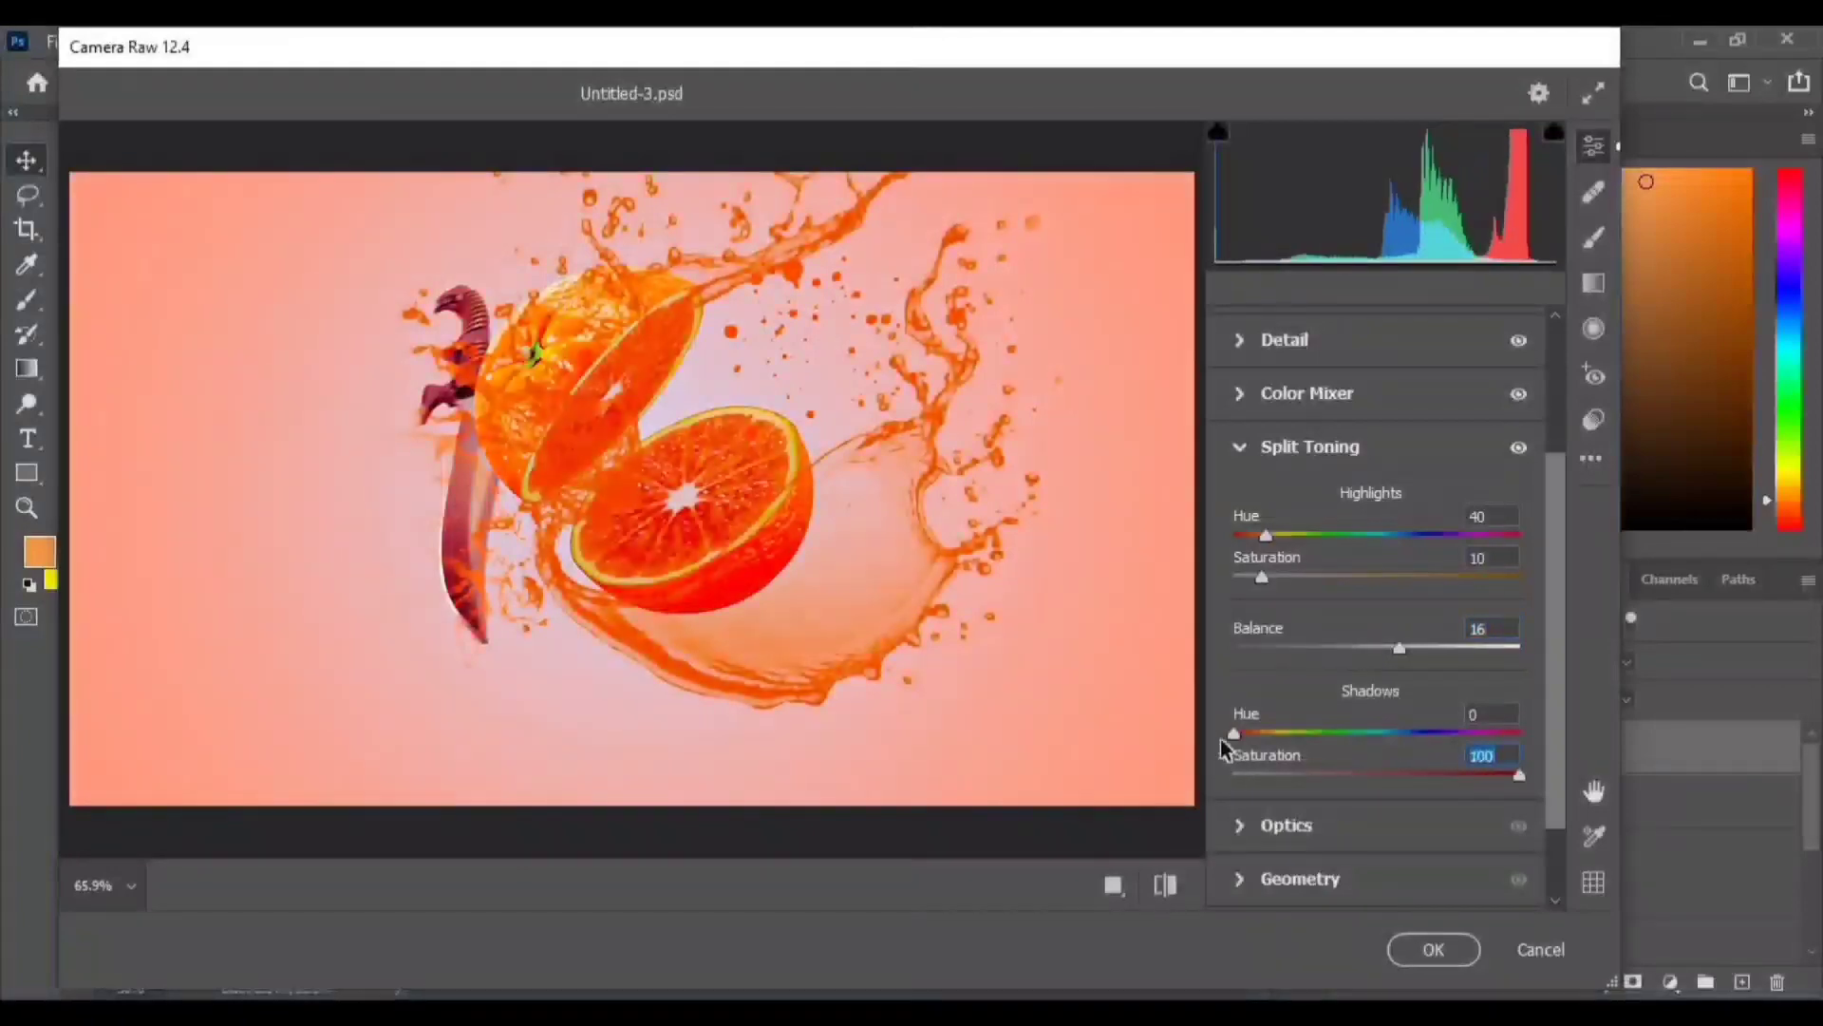
- Tint the shadows orange at hue 37, saturation 100, and add grain 2
mouse_move(1234, 733)
left_mouse_down()
mouse_move(1410, 733)
mouse_move(1274, 733)
left_mouse_up()
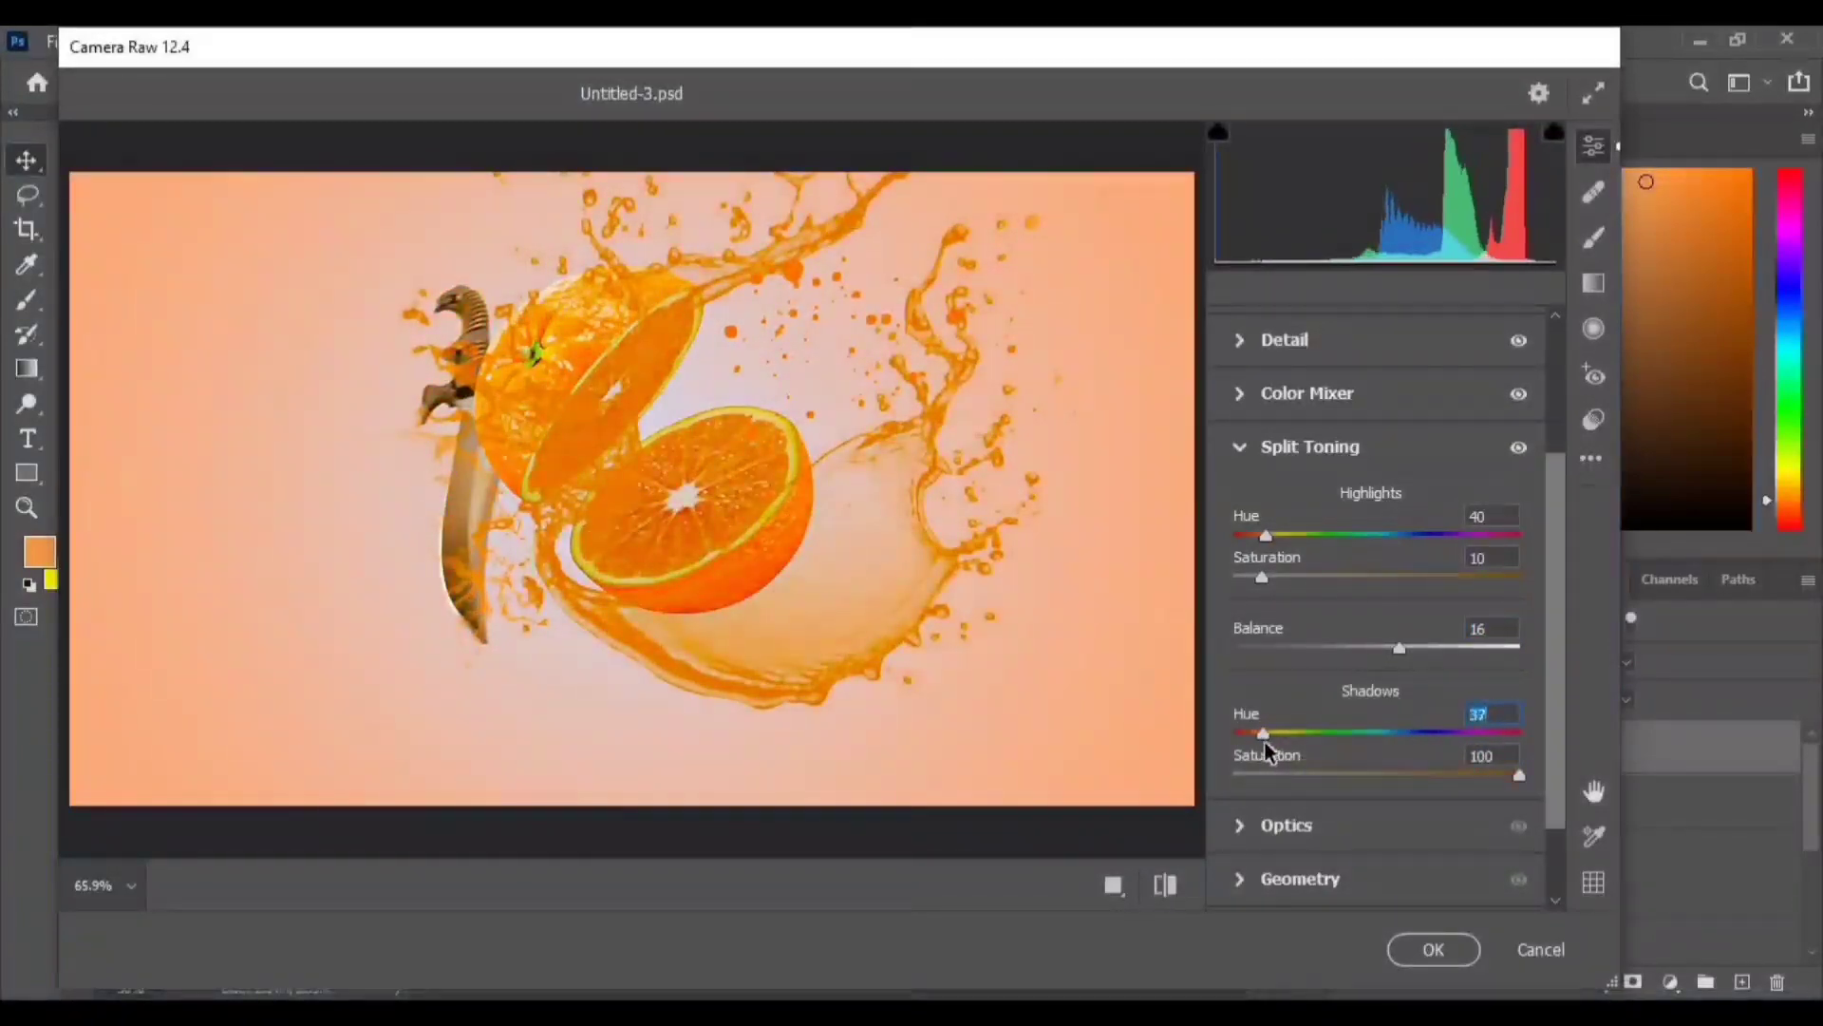
left_click(1256, 775)
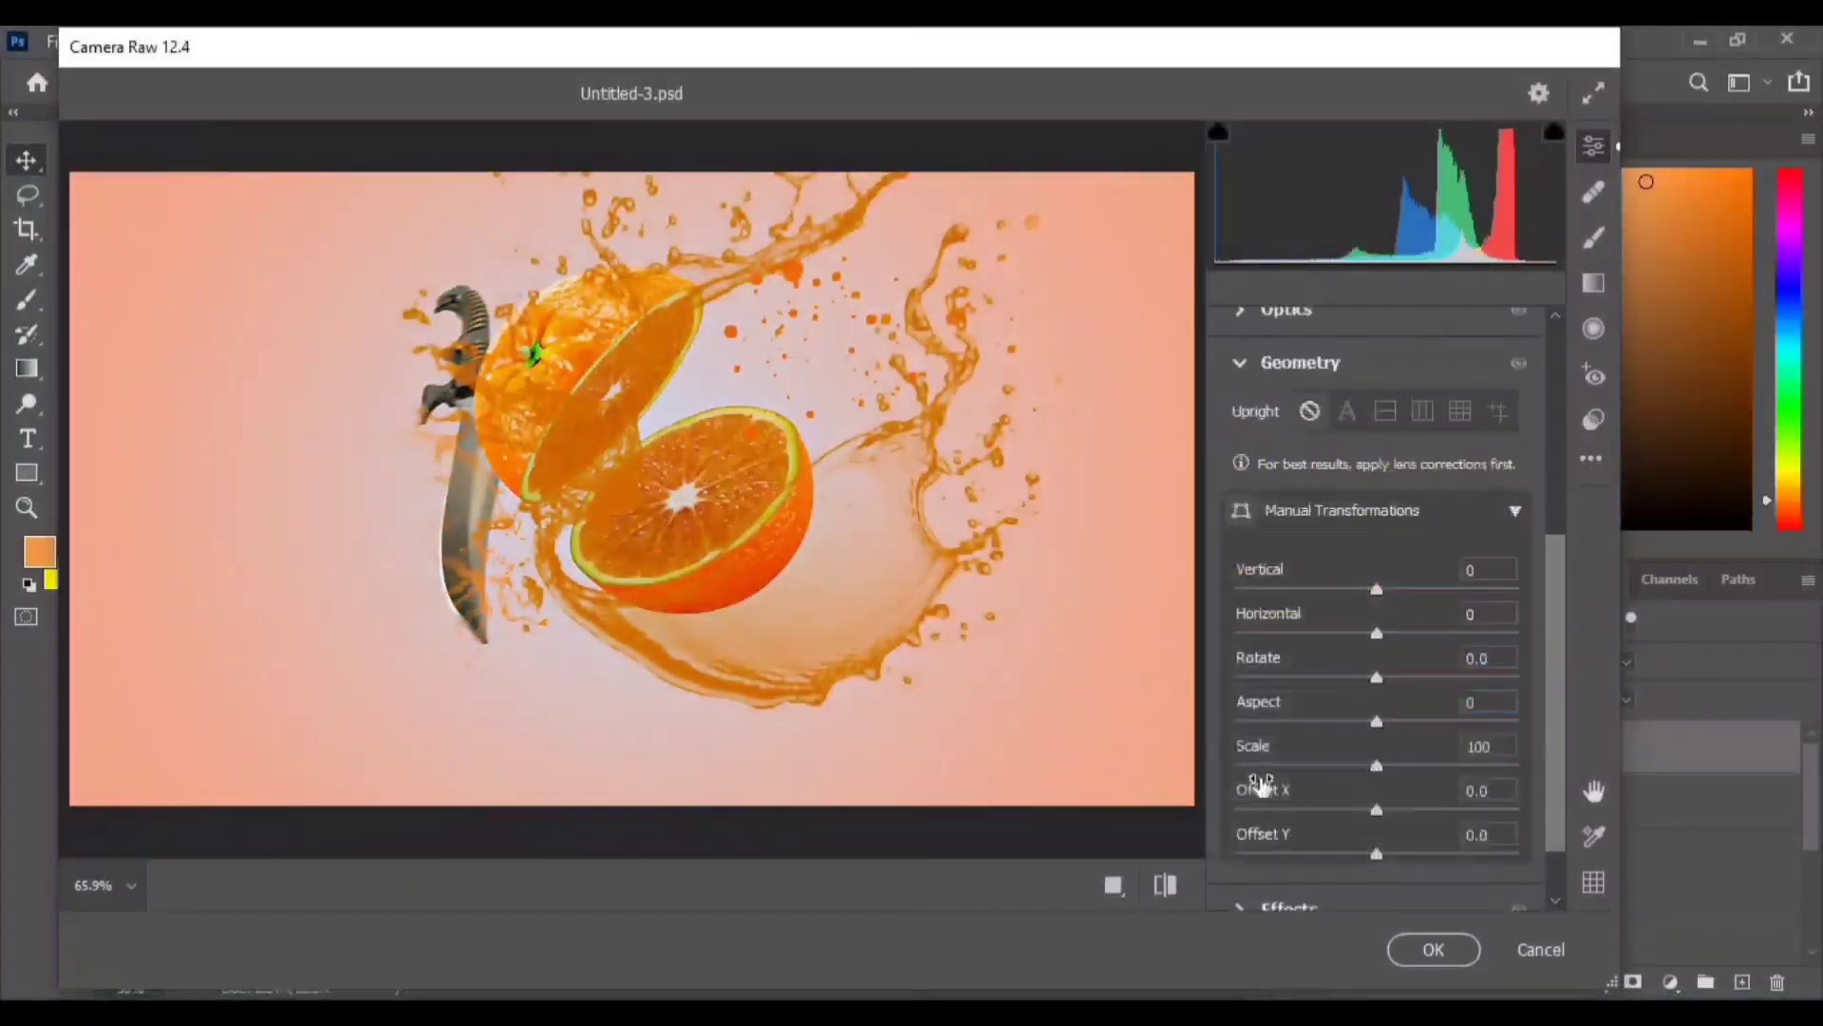
left_click_drag(1325, 781, 1254, 781)
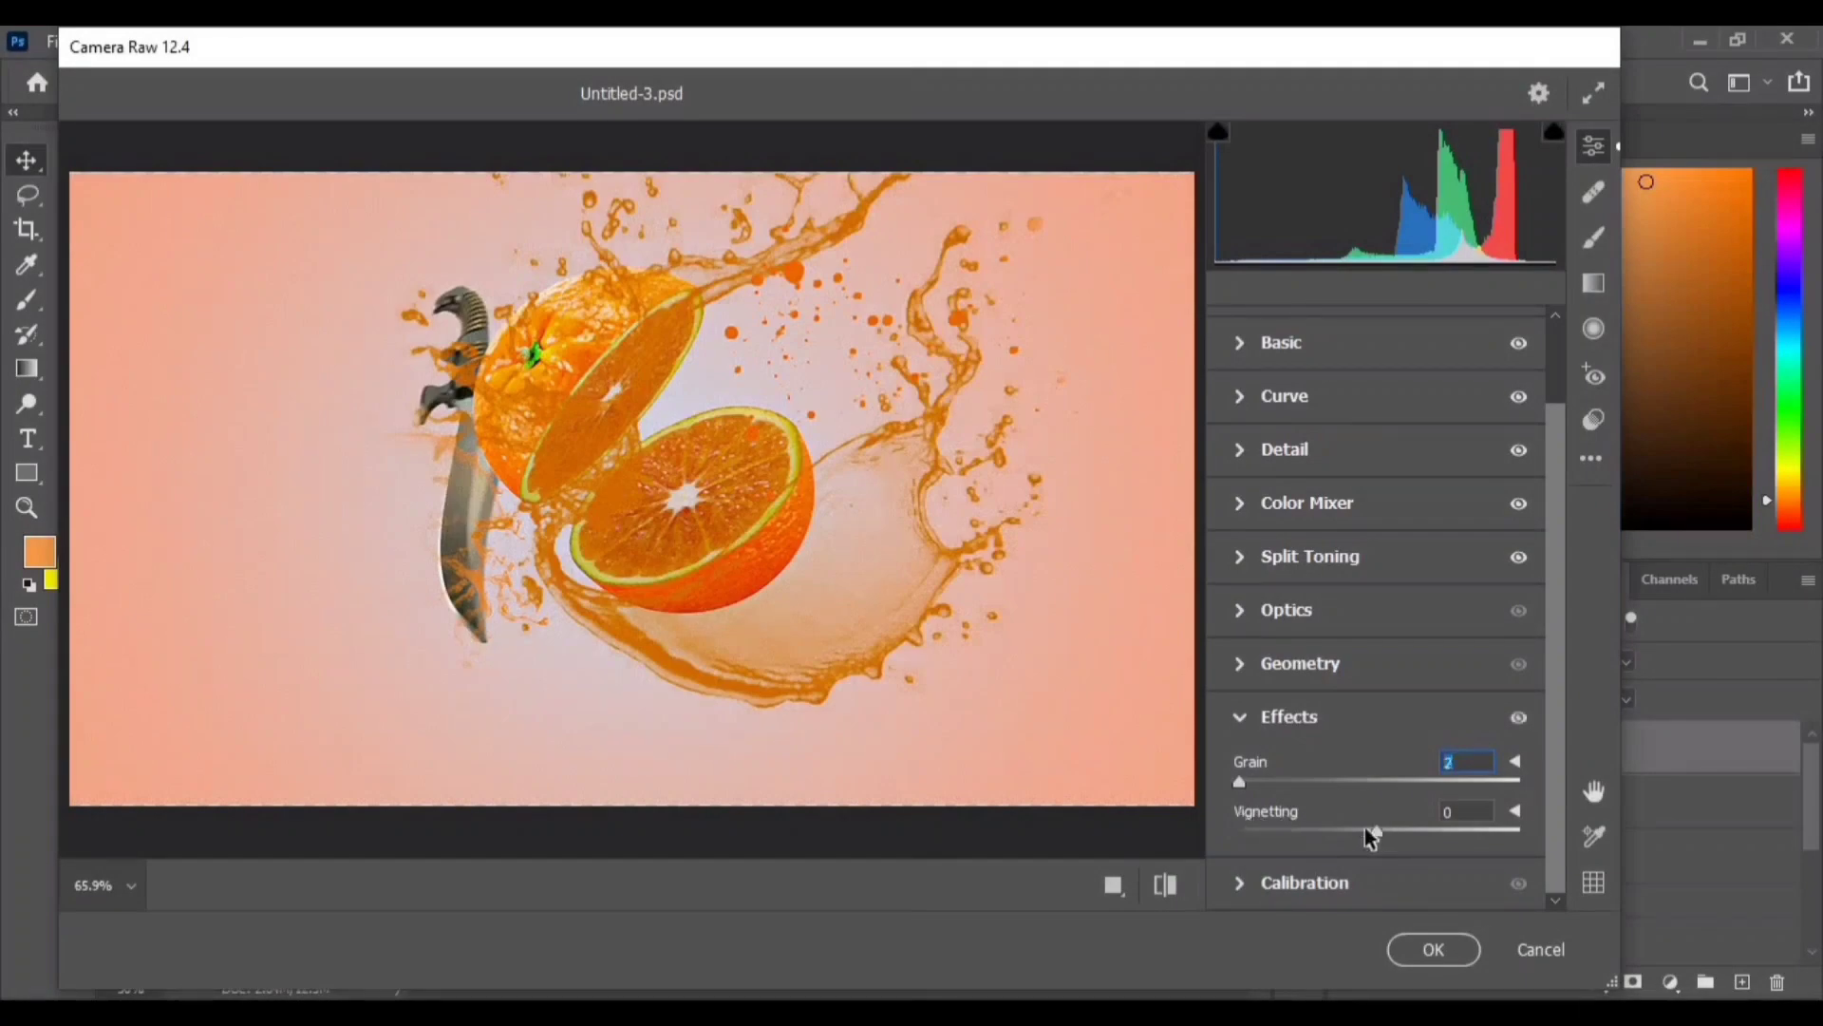
left_click(1291, 882)
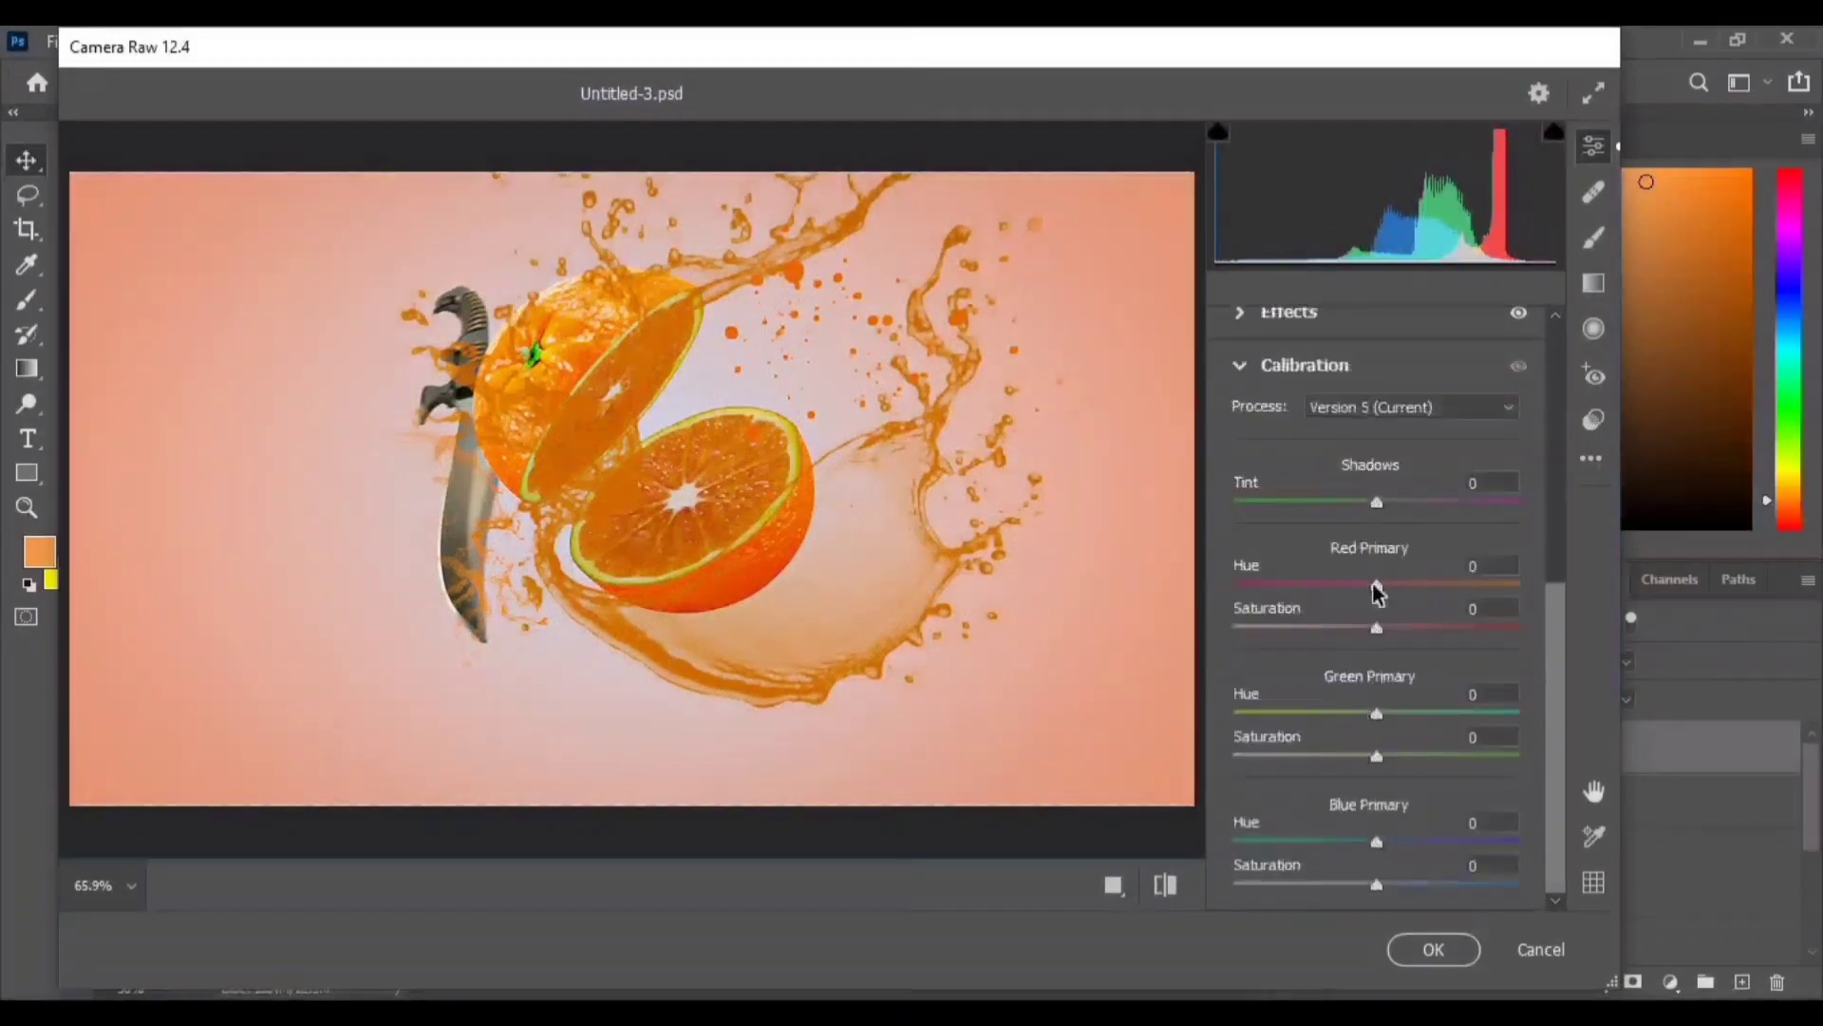